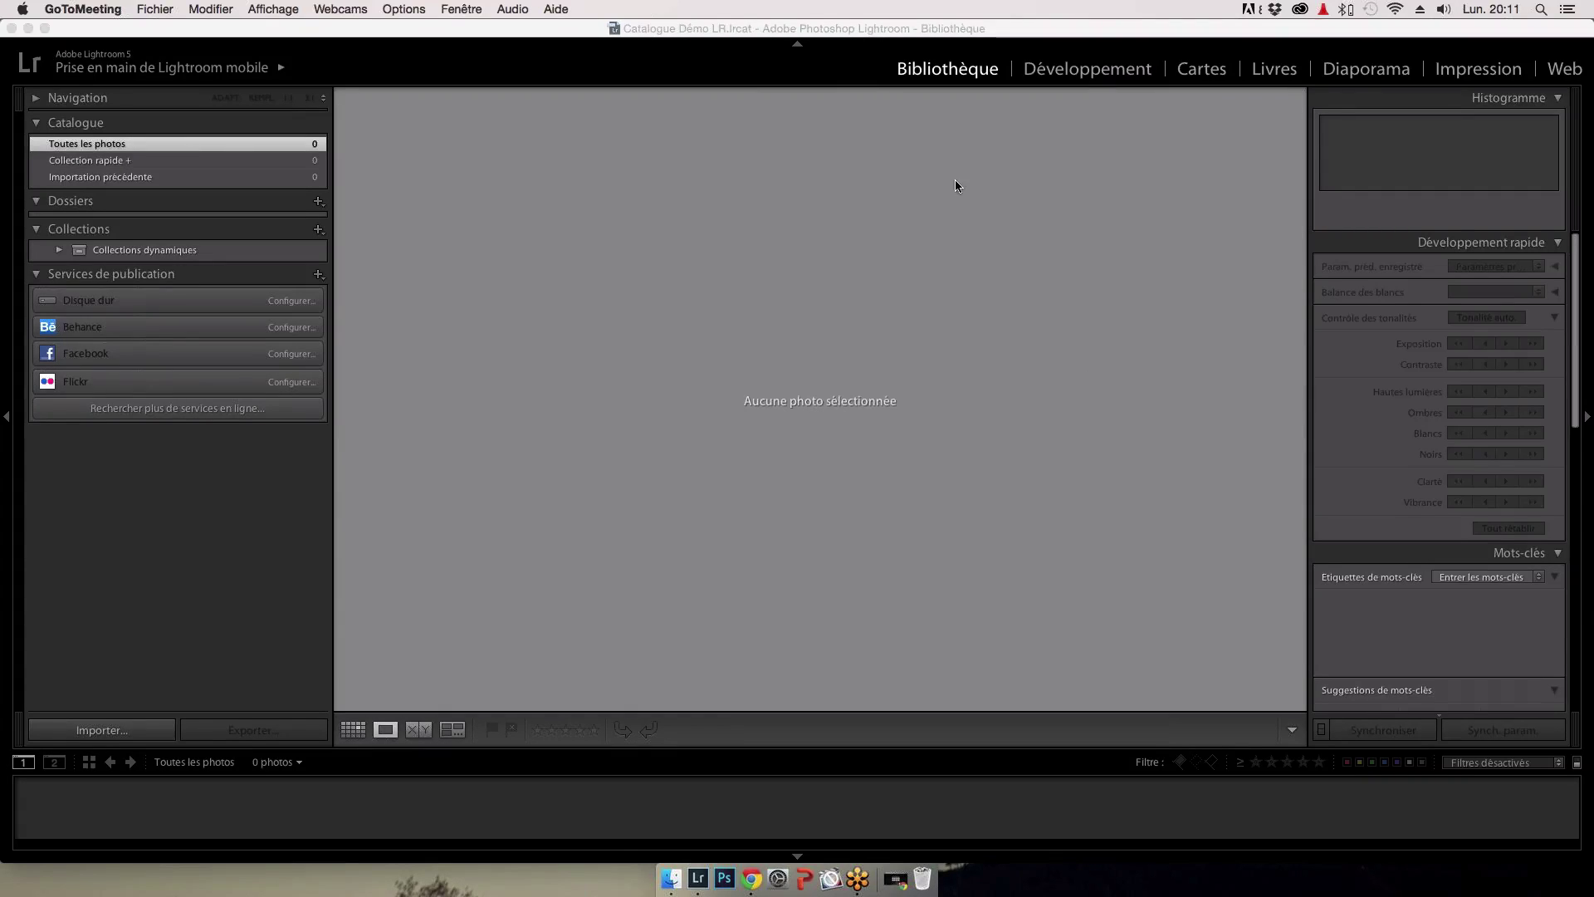
Step: Bring Lightroom to the foreground and expand the collapsed Navigation preview area
click(895, 25)
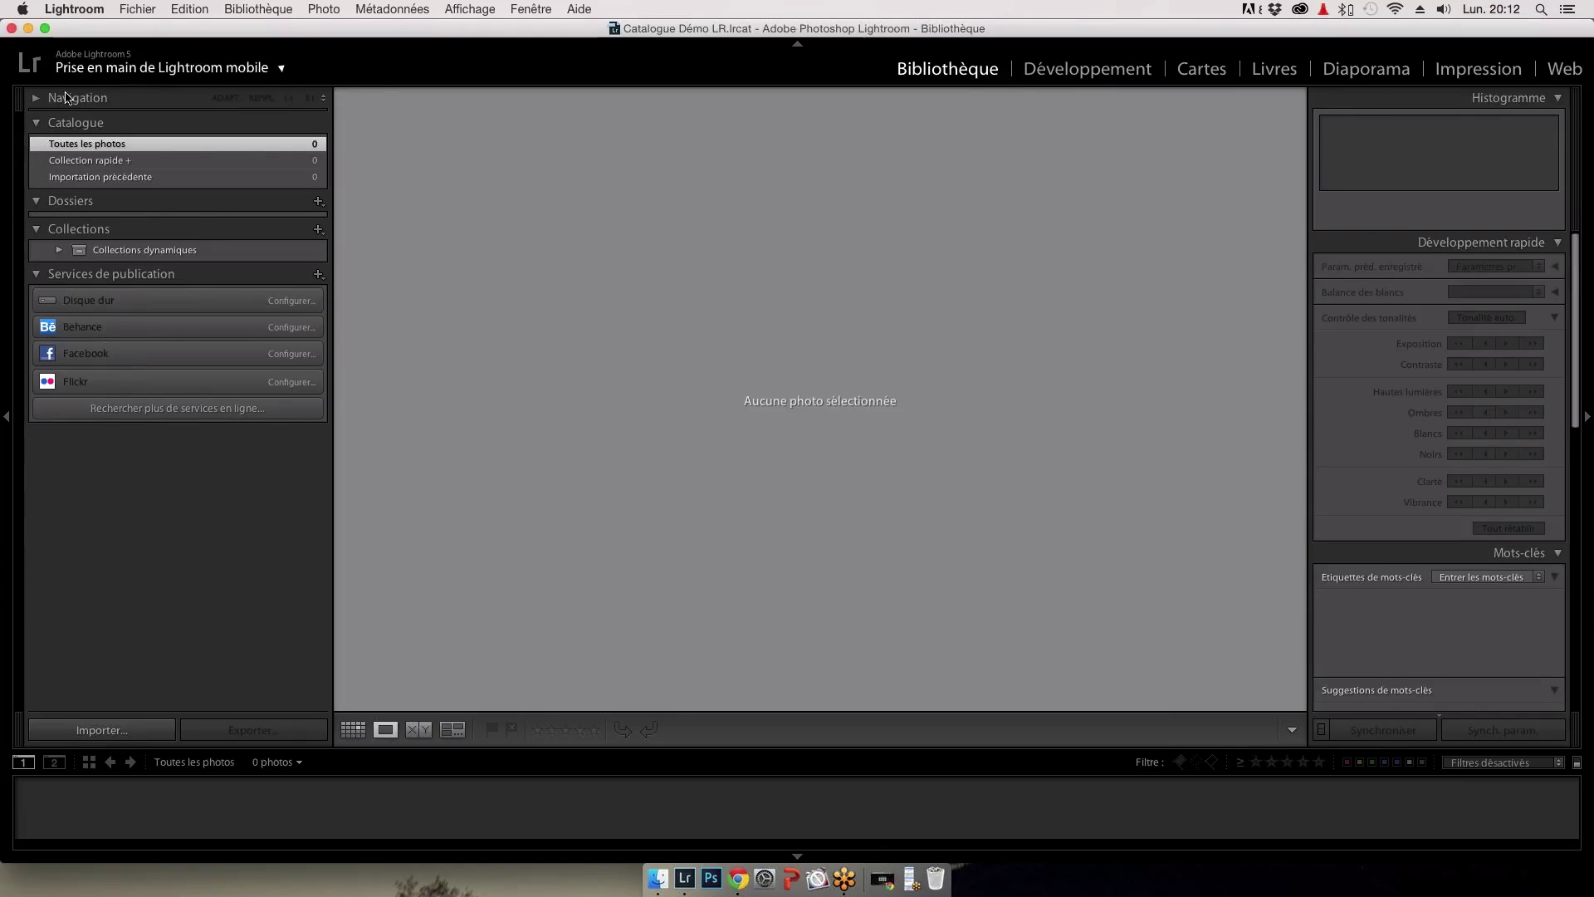
click(38, 100)
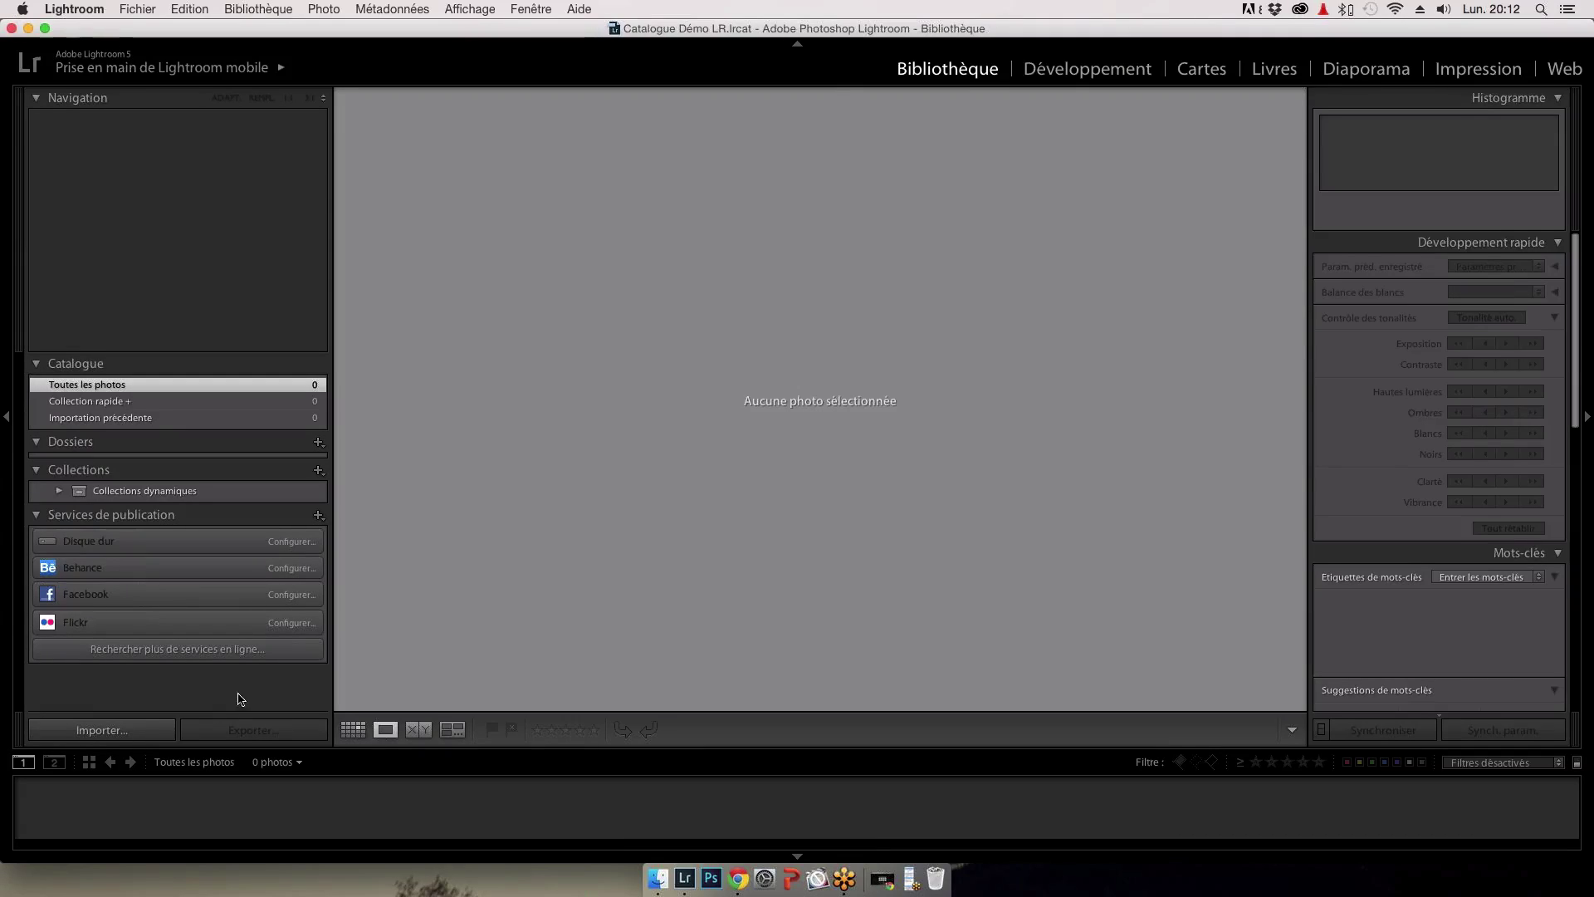
Step: Hide the side area holding the catalogue, folders and collections, and show it again
click(7, 419)
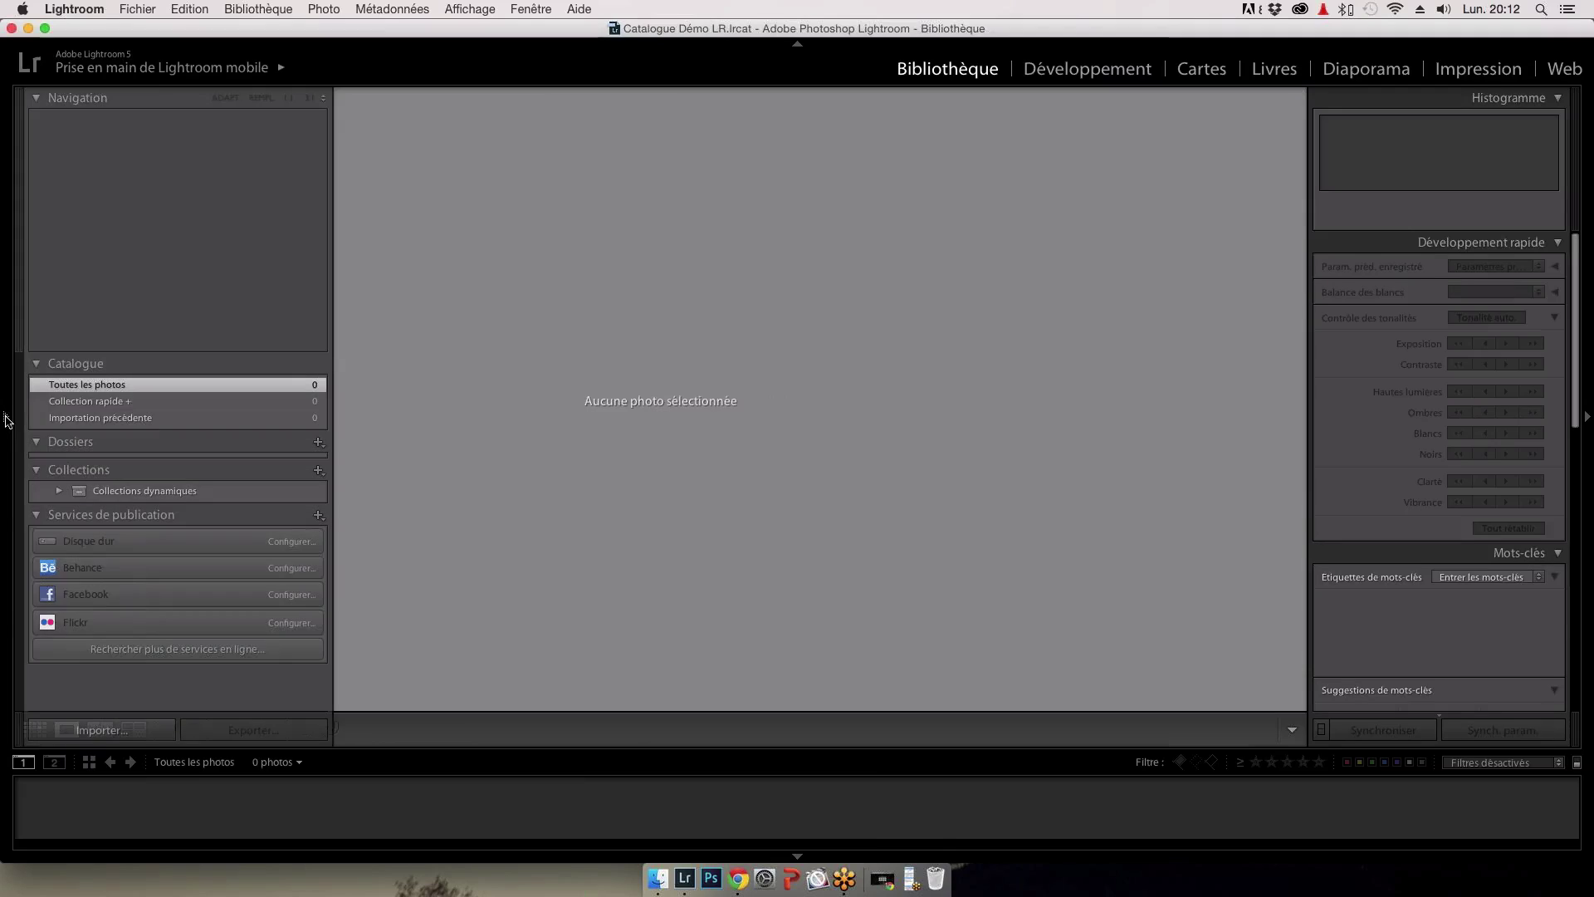
mouse_move(7, 425)
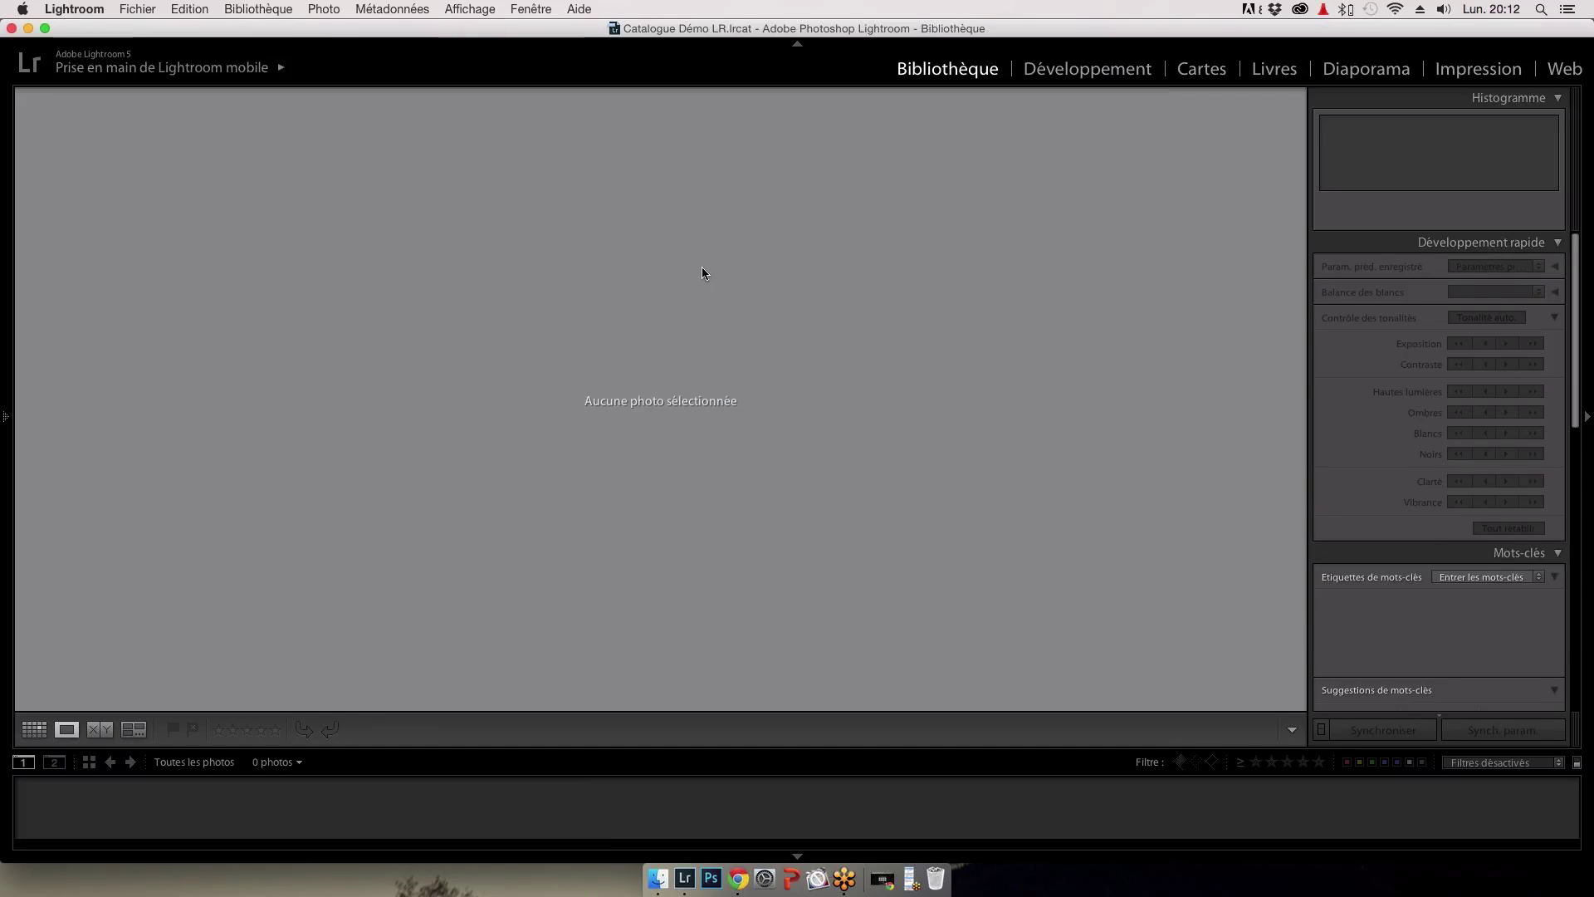
key(F7)
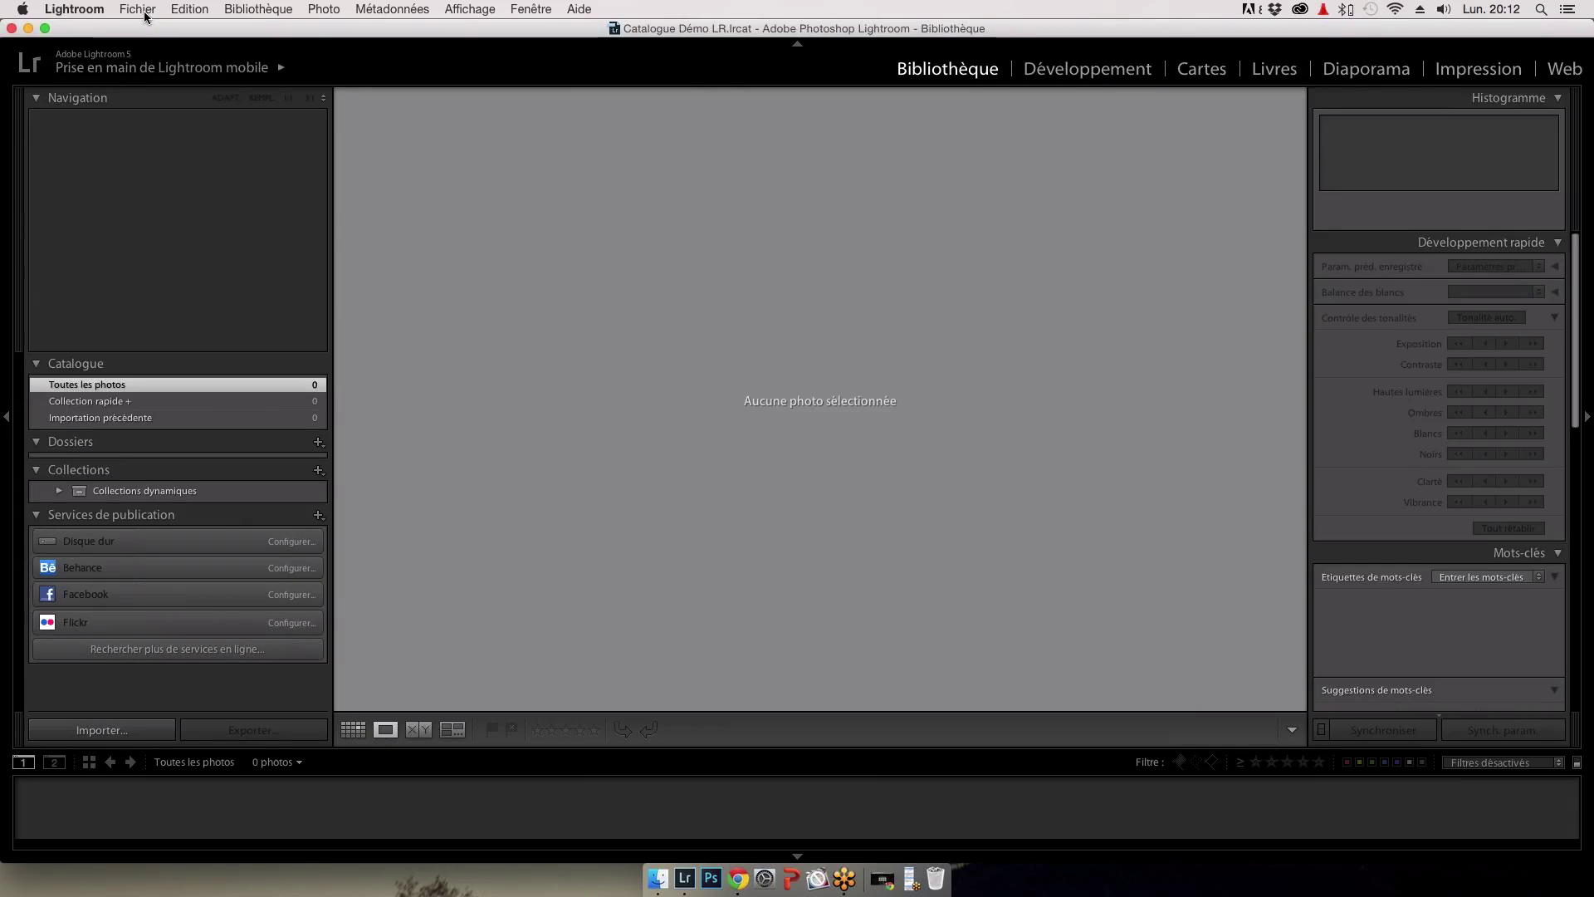
click(195, 11)
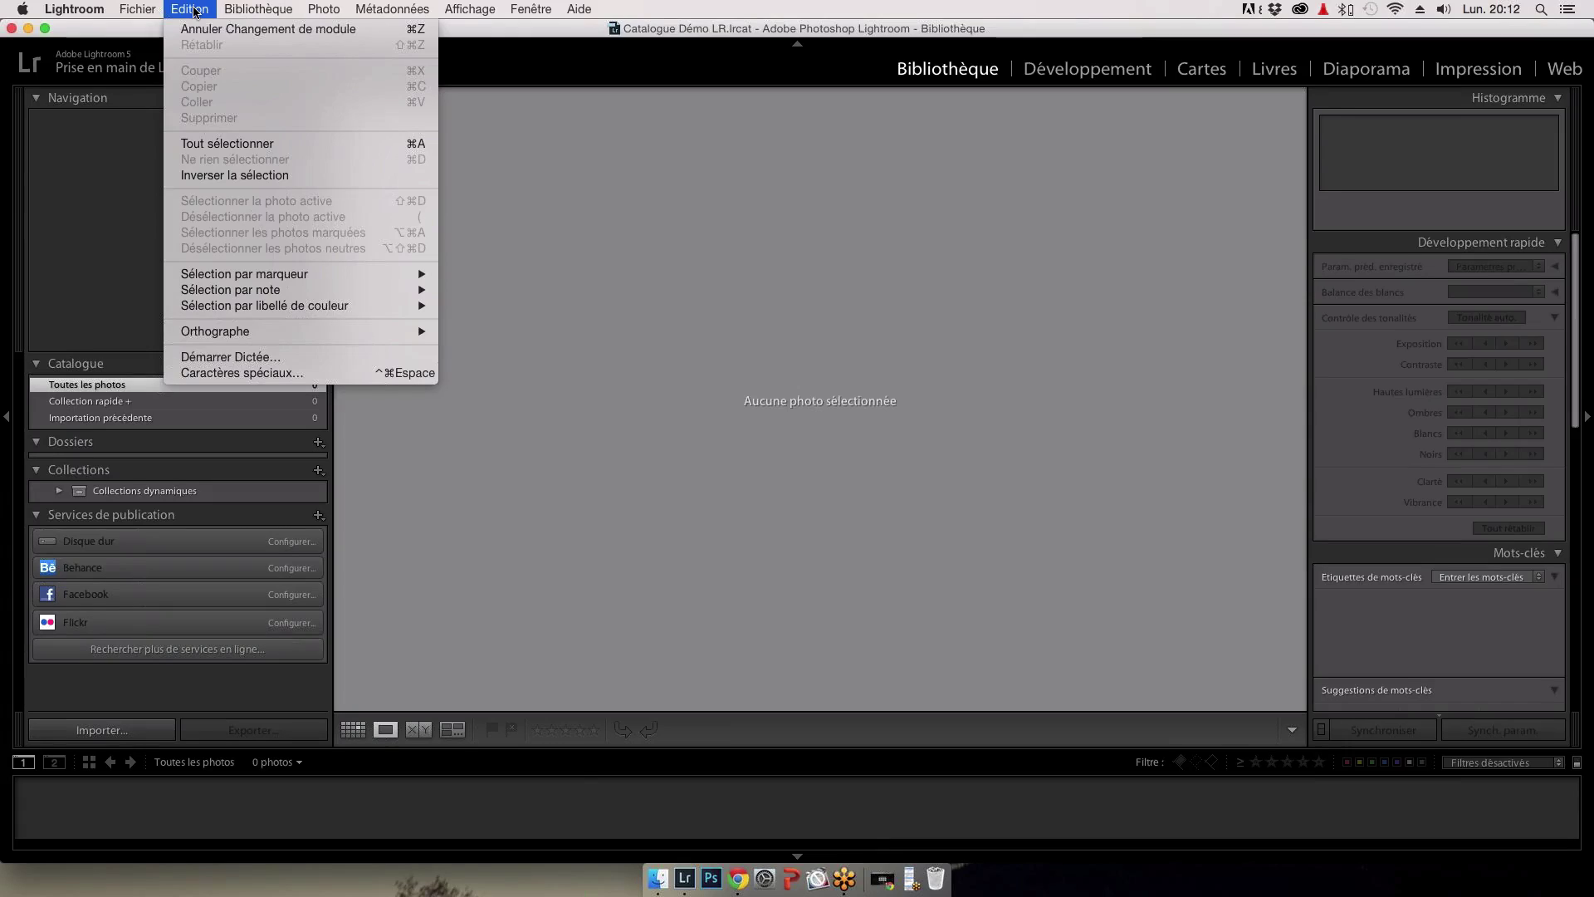
mouse_move(243, 10)
mouse_move(149, 12)
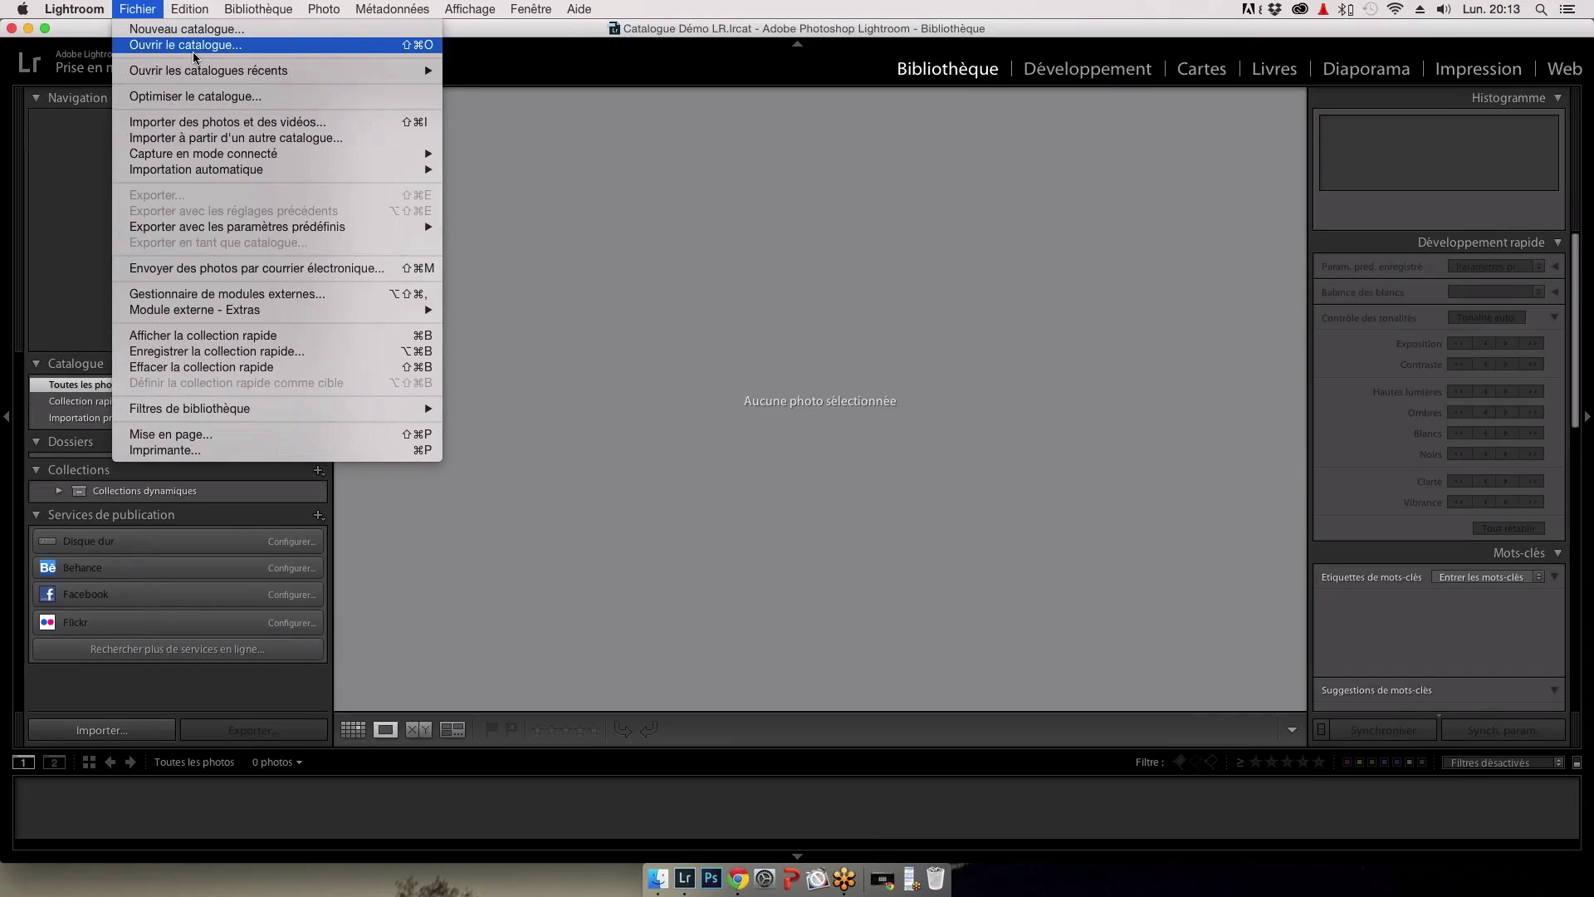
click(513, 146)
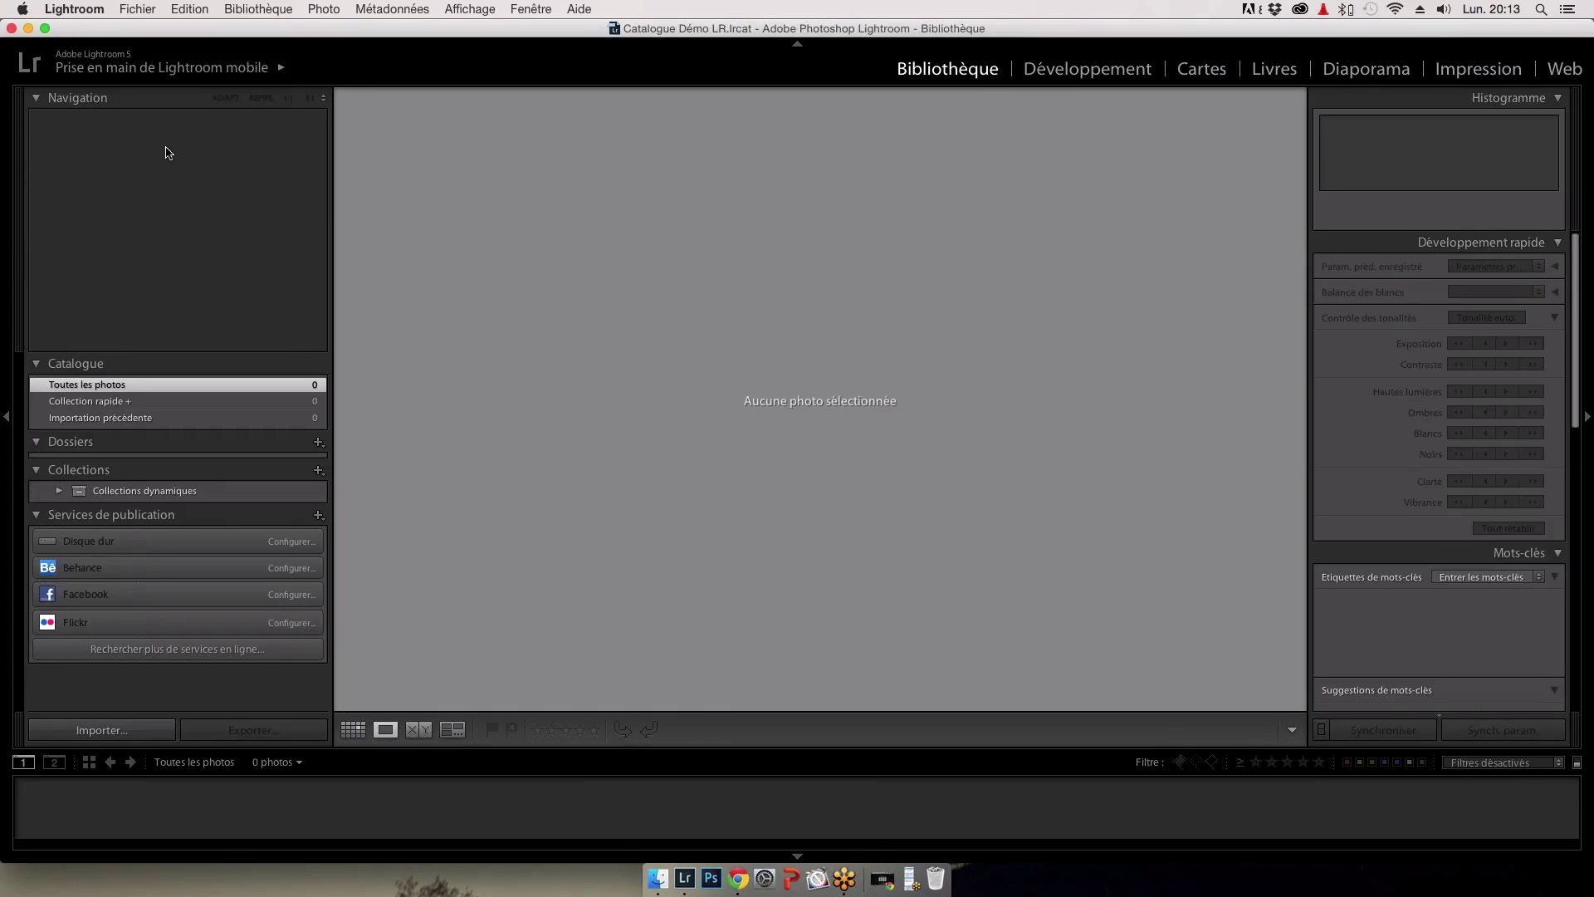
Step: Start a photo import with the Bureau folders 2012-12-13 - Paris Saint Lazare, 2013-12-07 - Lumières de Noël and Photos as sources
click(134, 12)
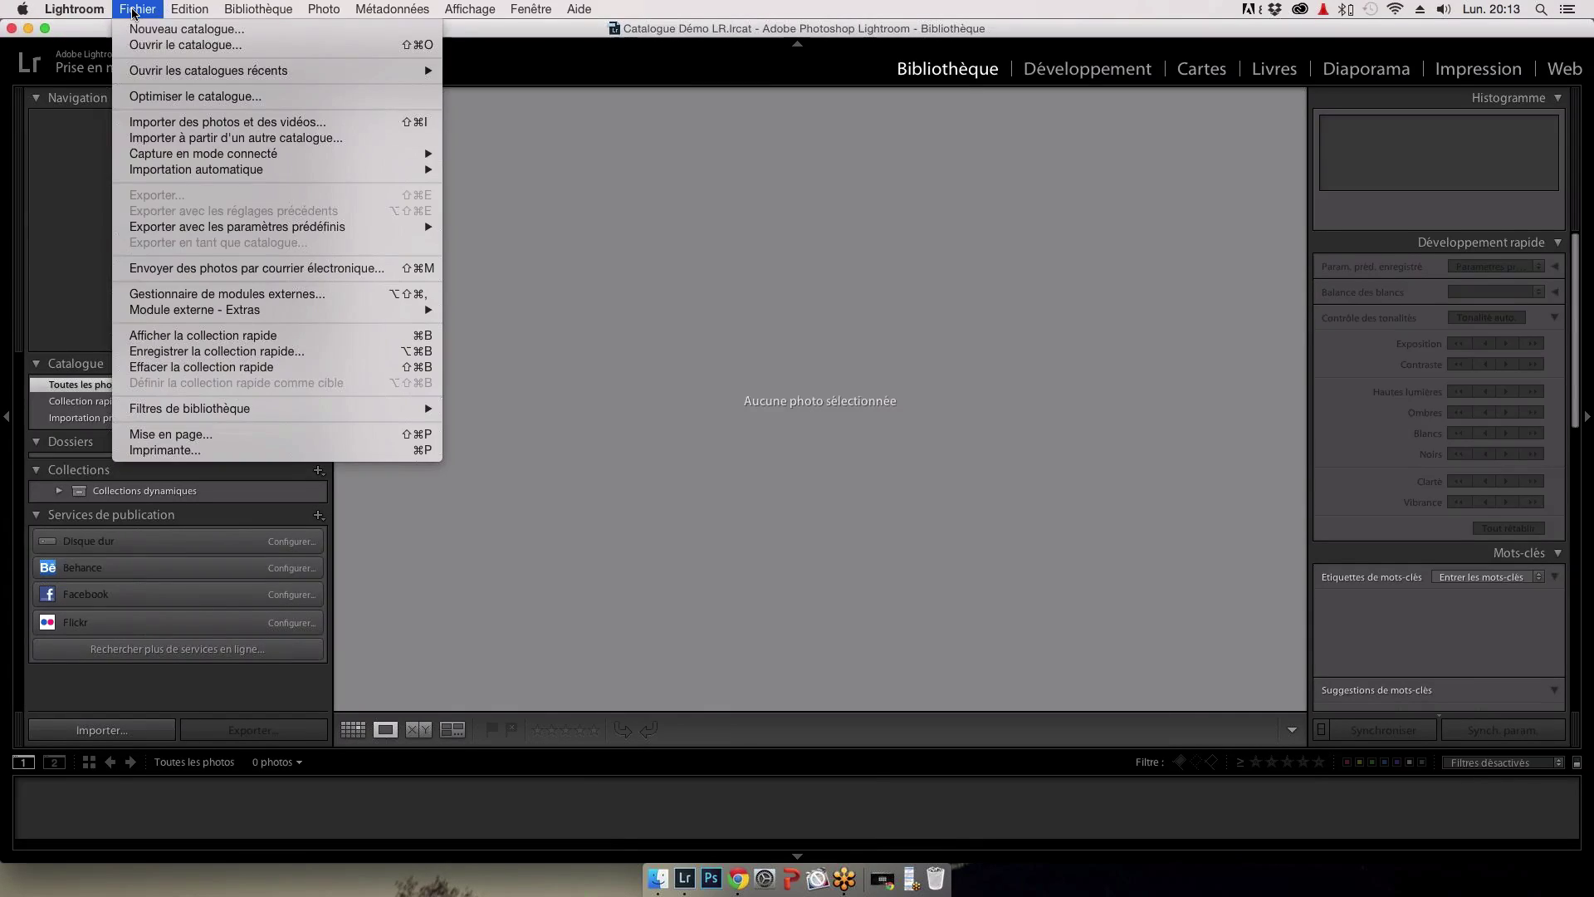
click(175, 122)
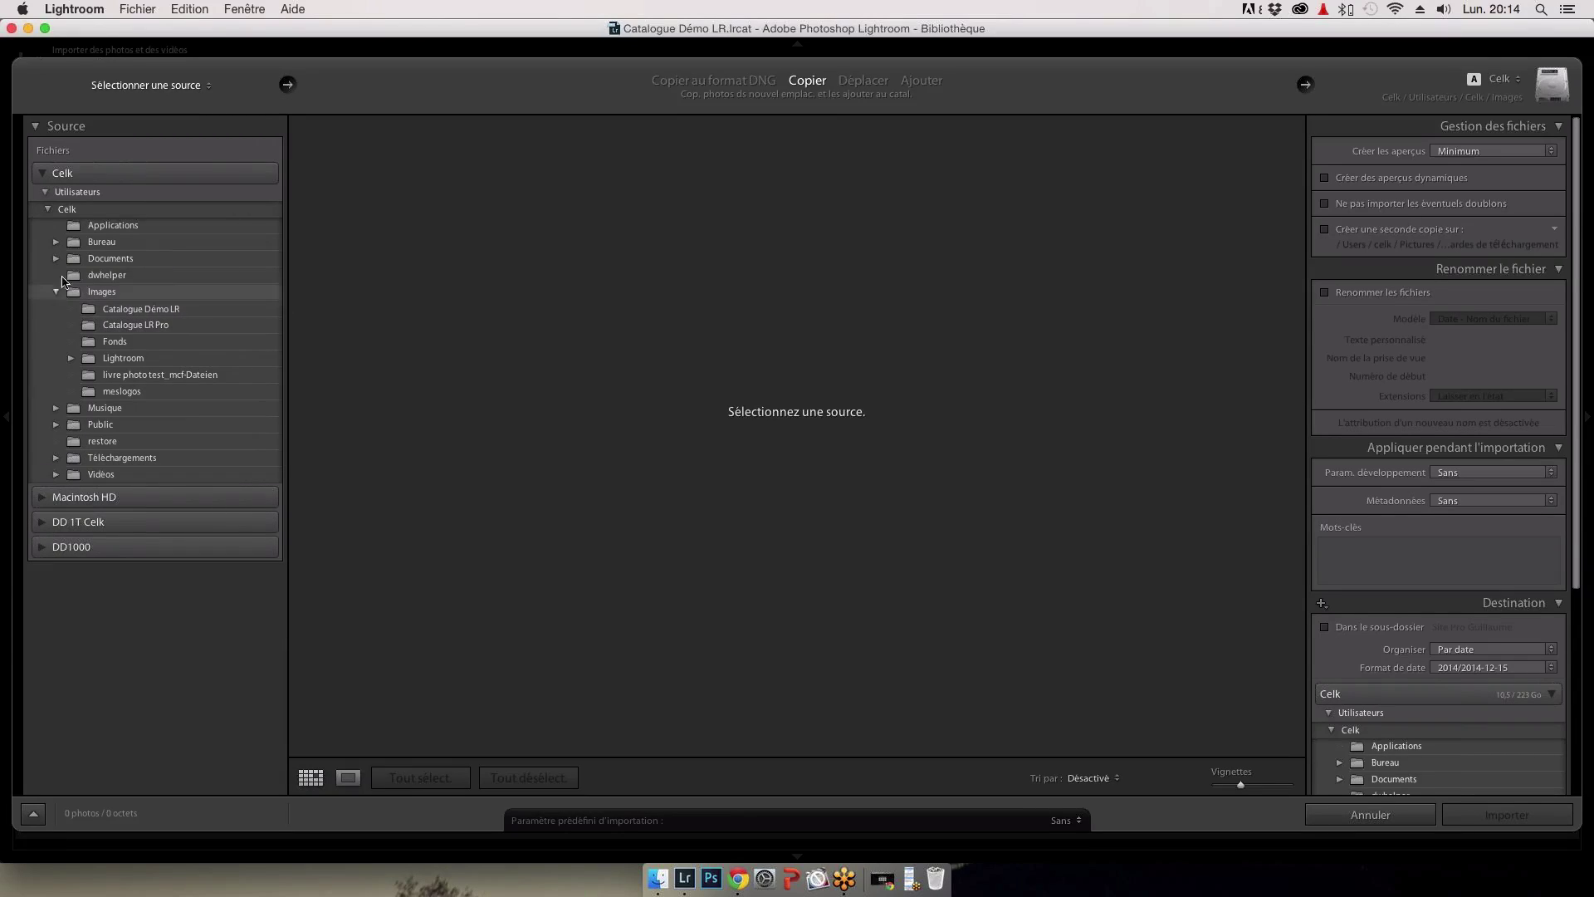
click(56, 243)
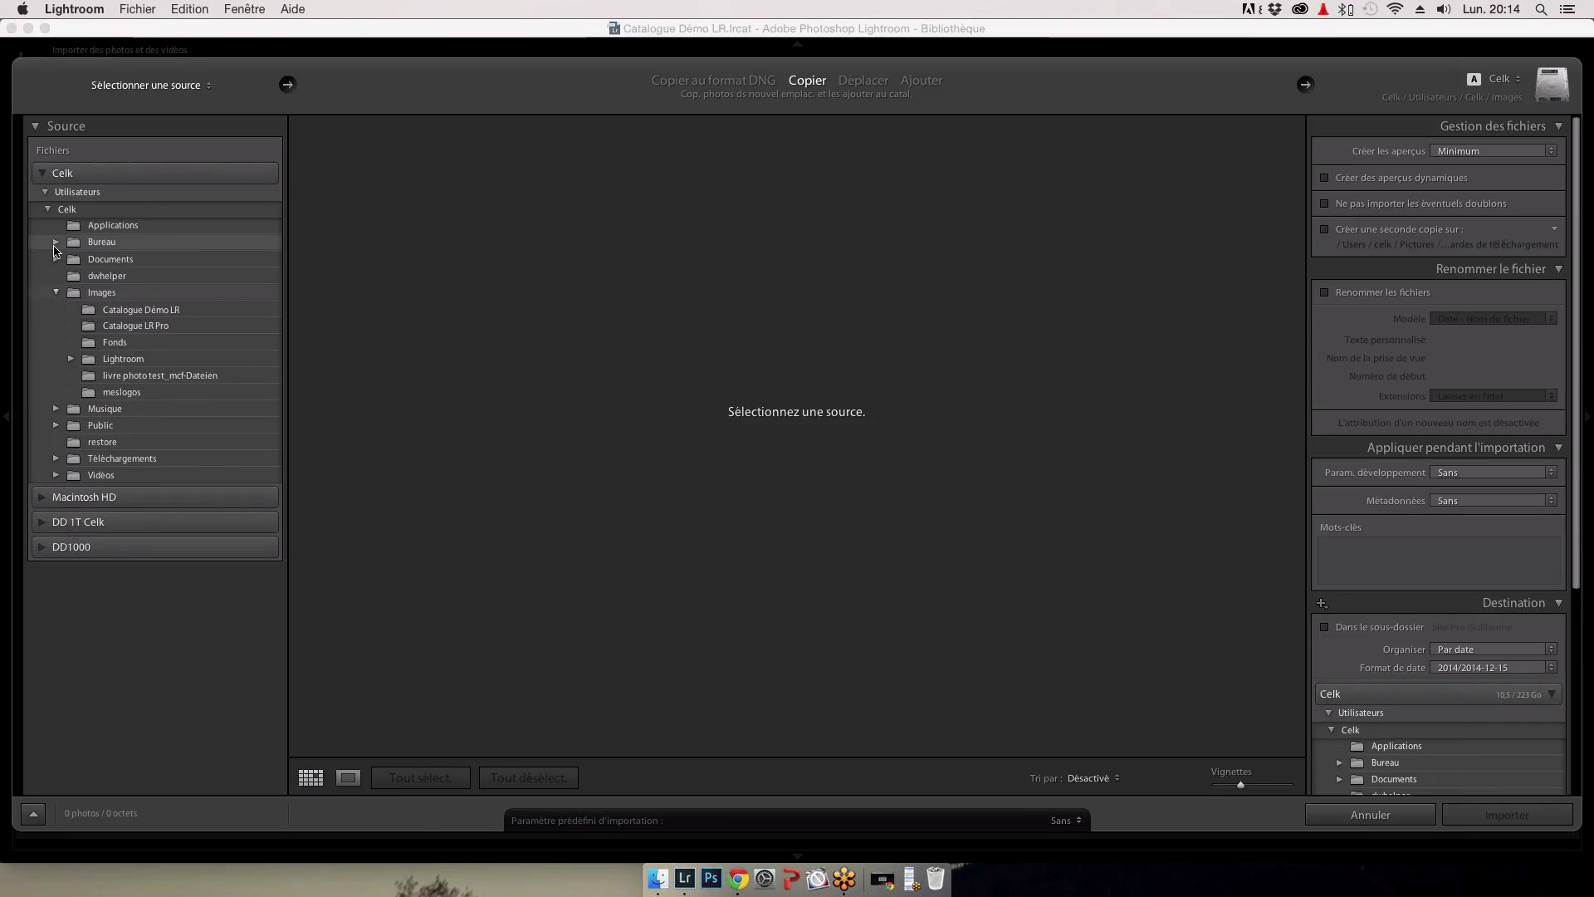
click(140, 260)
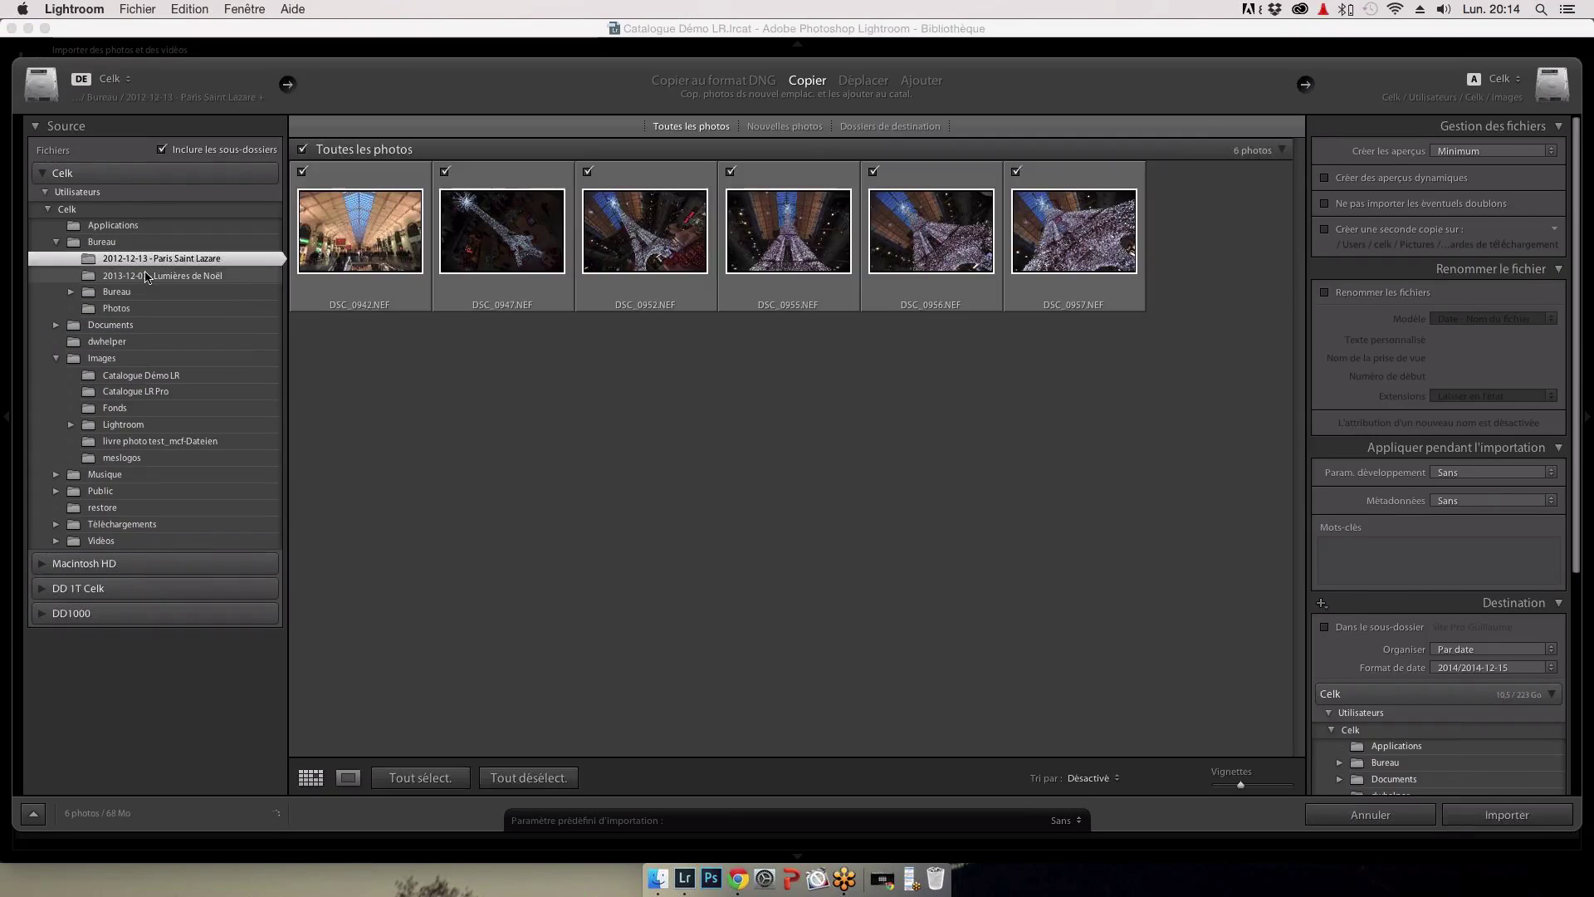
shift+click(145, 277)
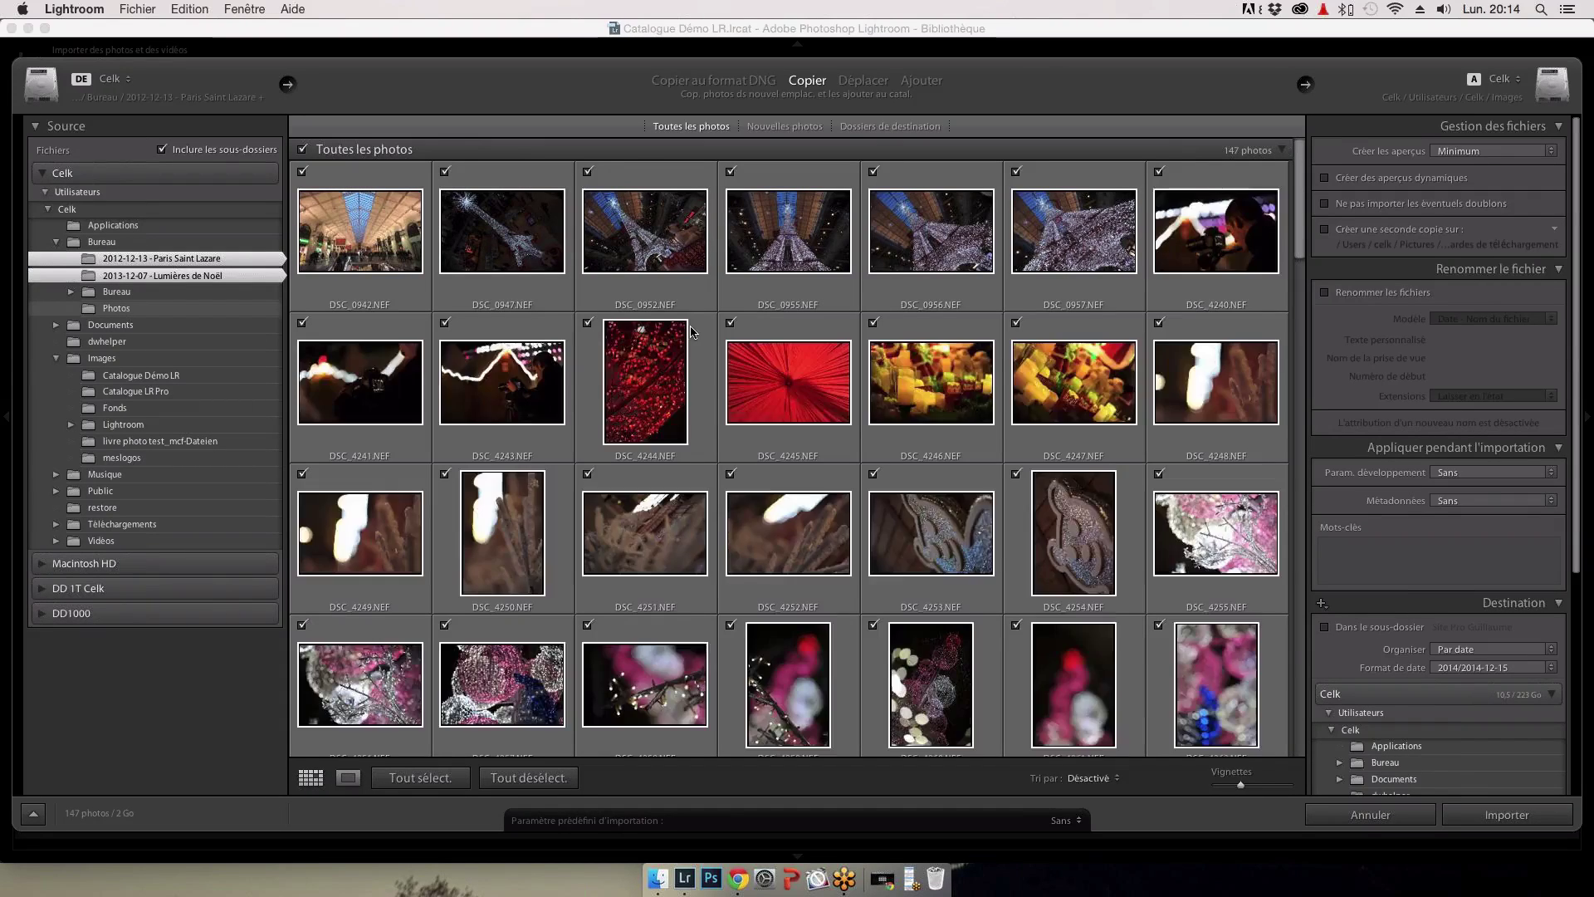
super+click(129, 311)
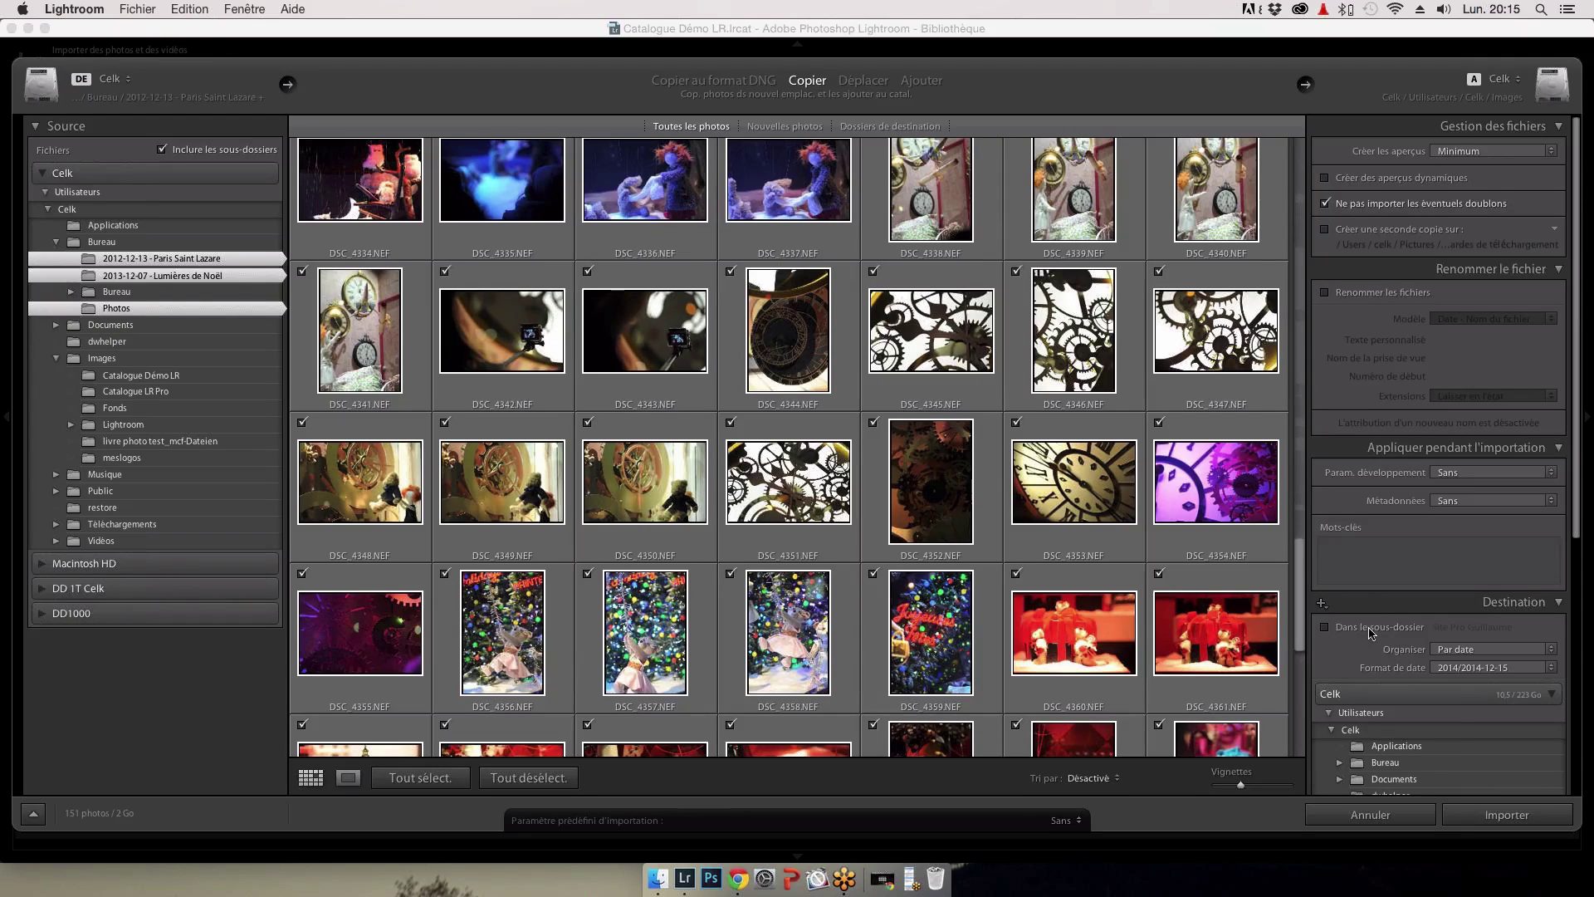
Step: Enable copying the imported photos into a subfolder and clear the subfolder name already filled in
scroll(1369, 633, down, 1)
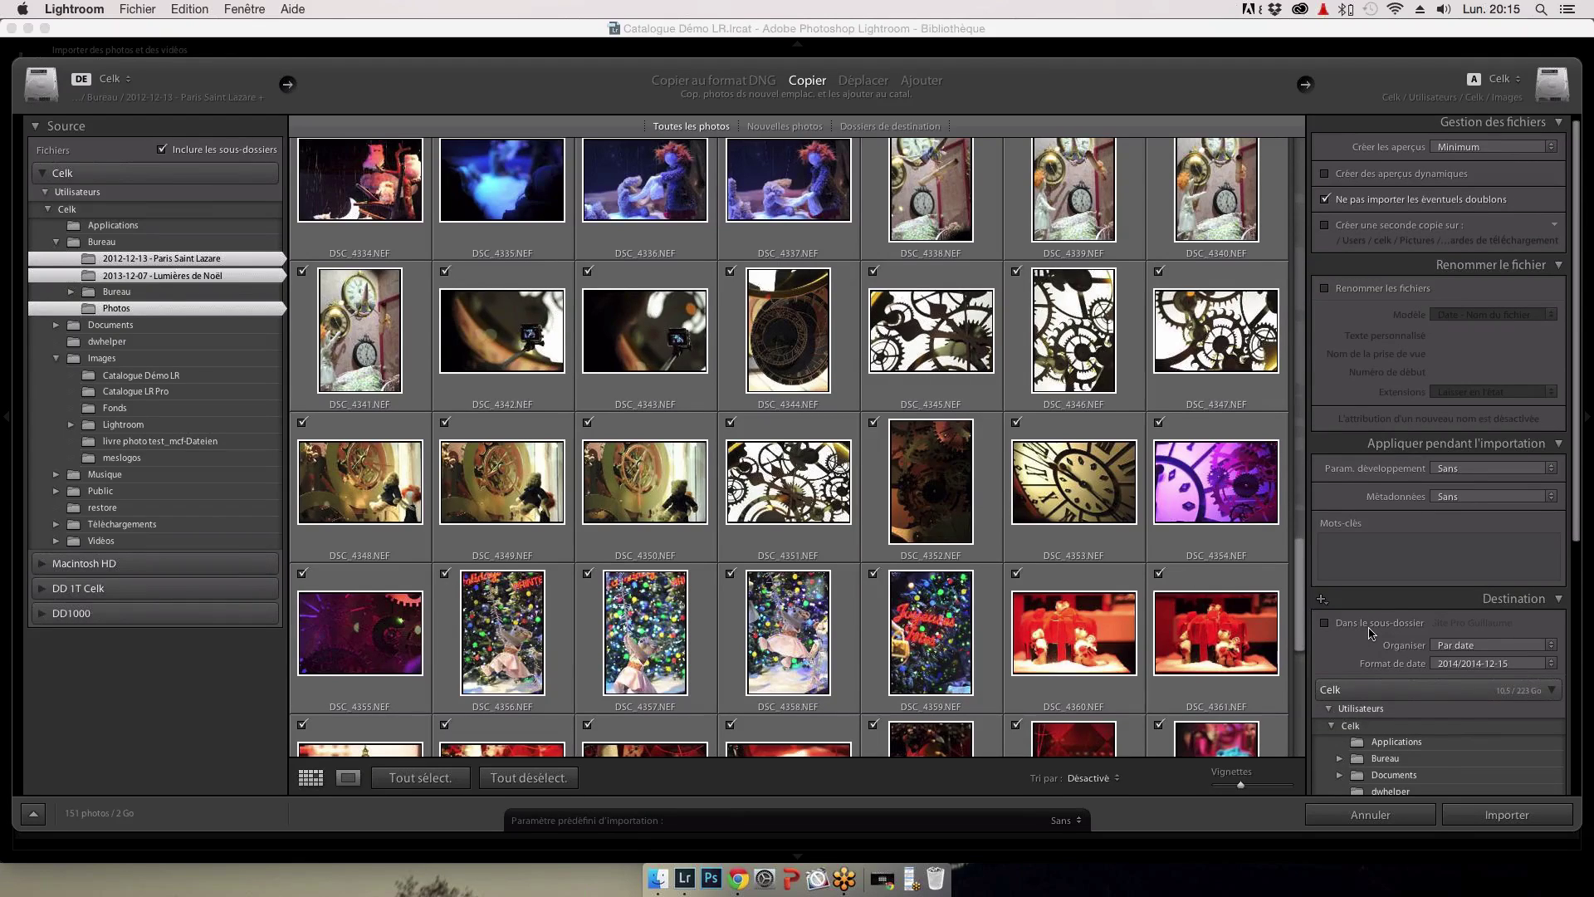
scroll(1369, 633, down, 1)
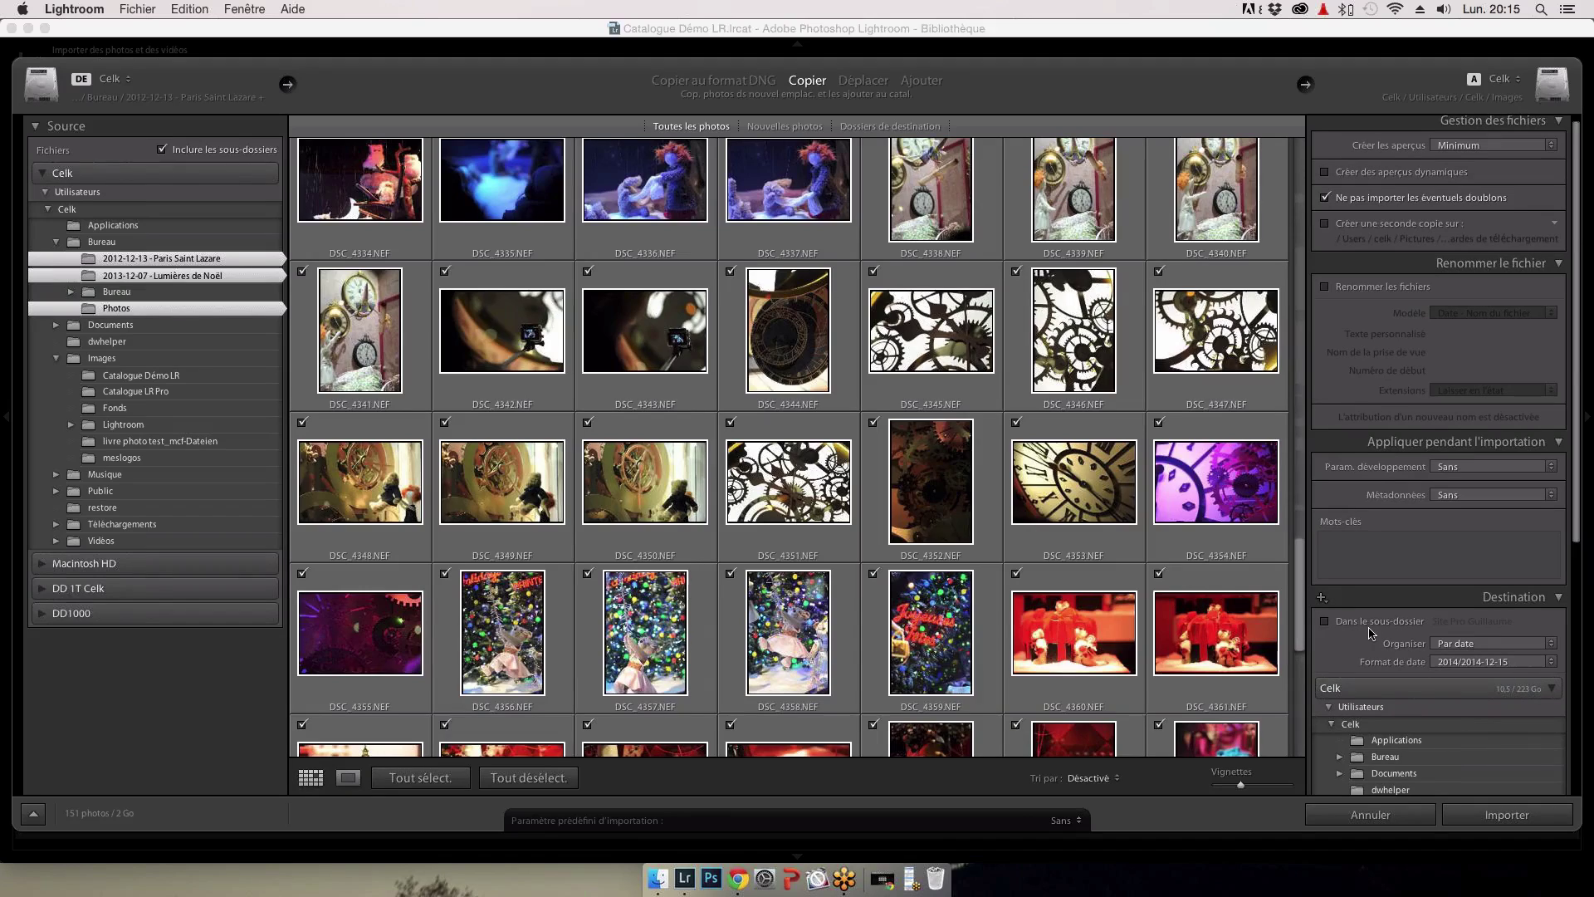
scroll(1369, 633, down, 8)
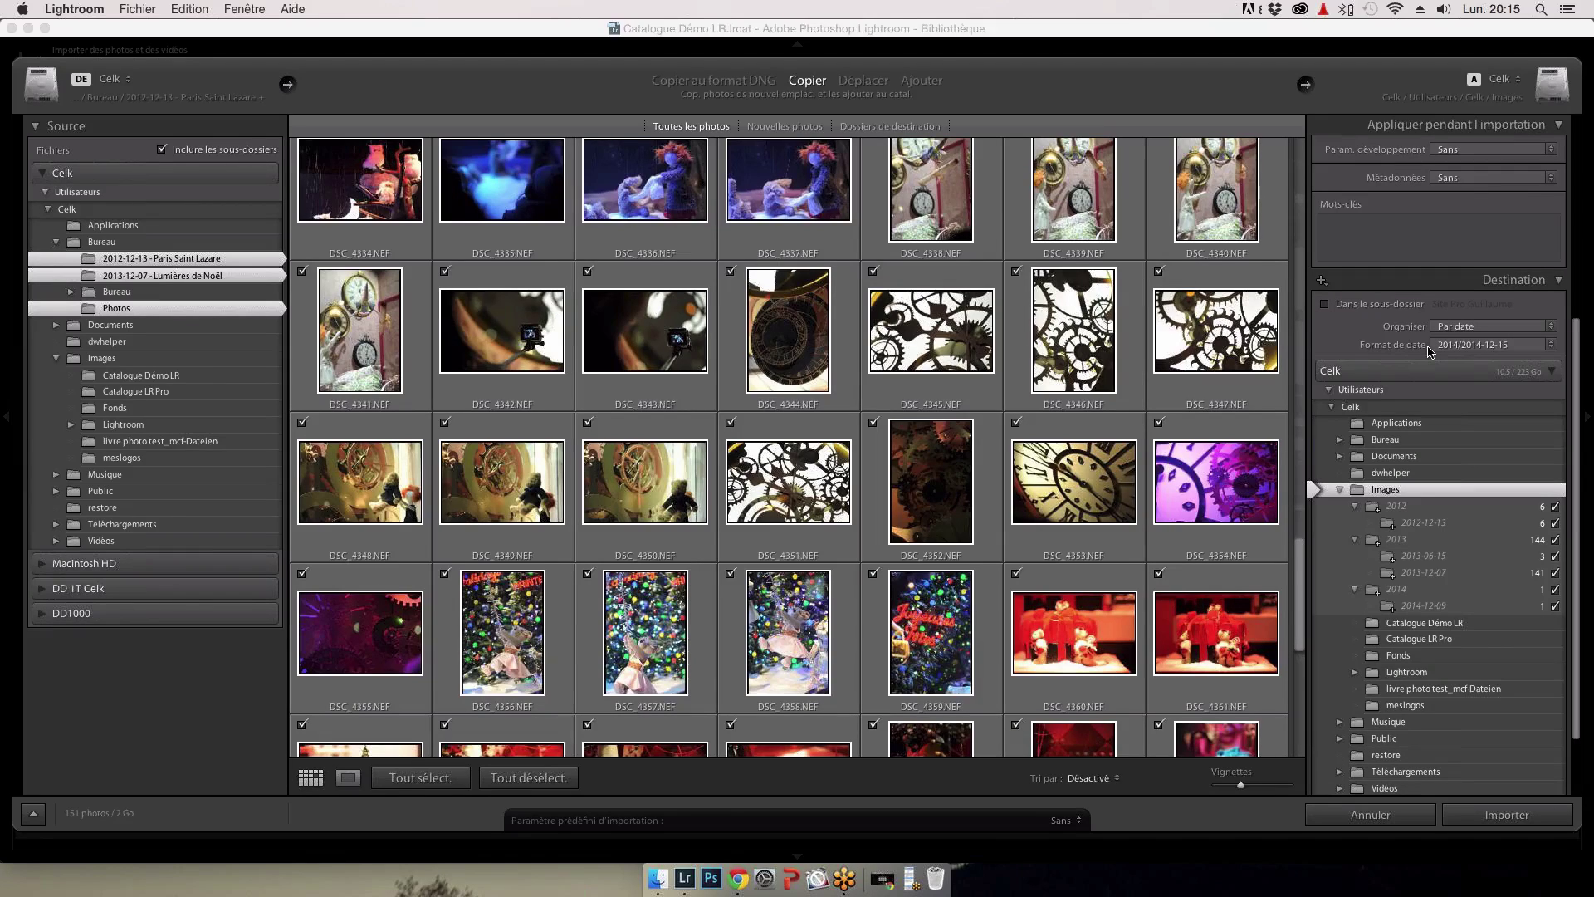
click(1449, 304)
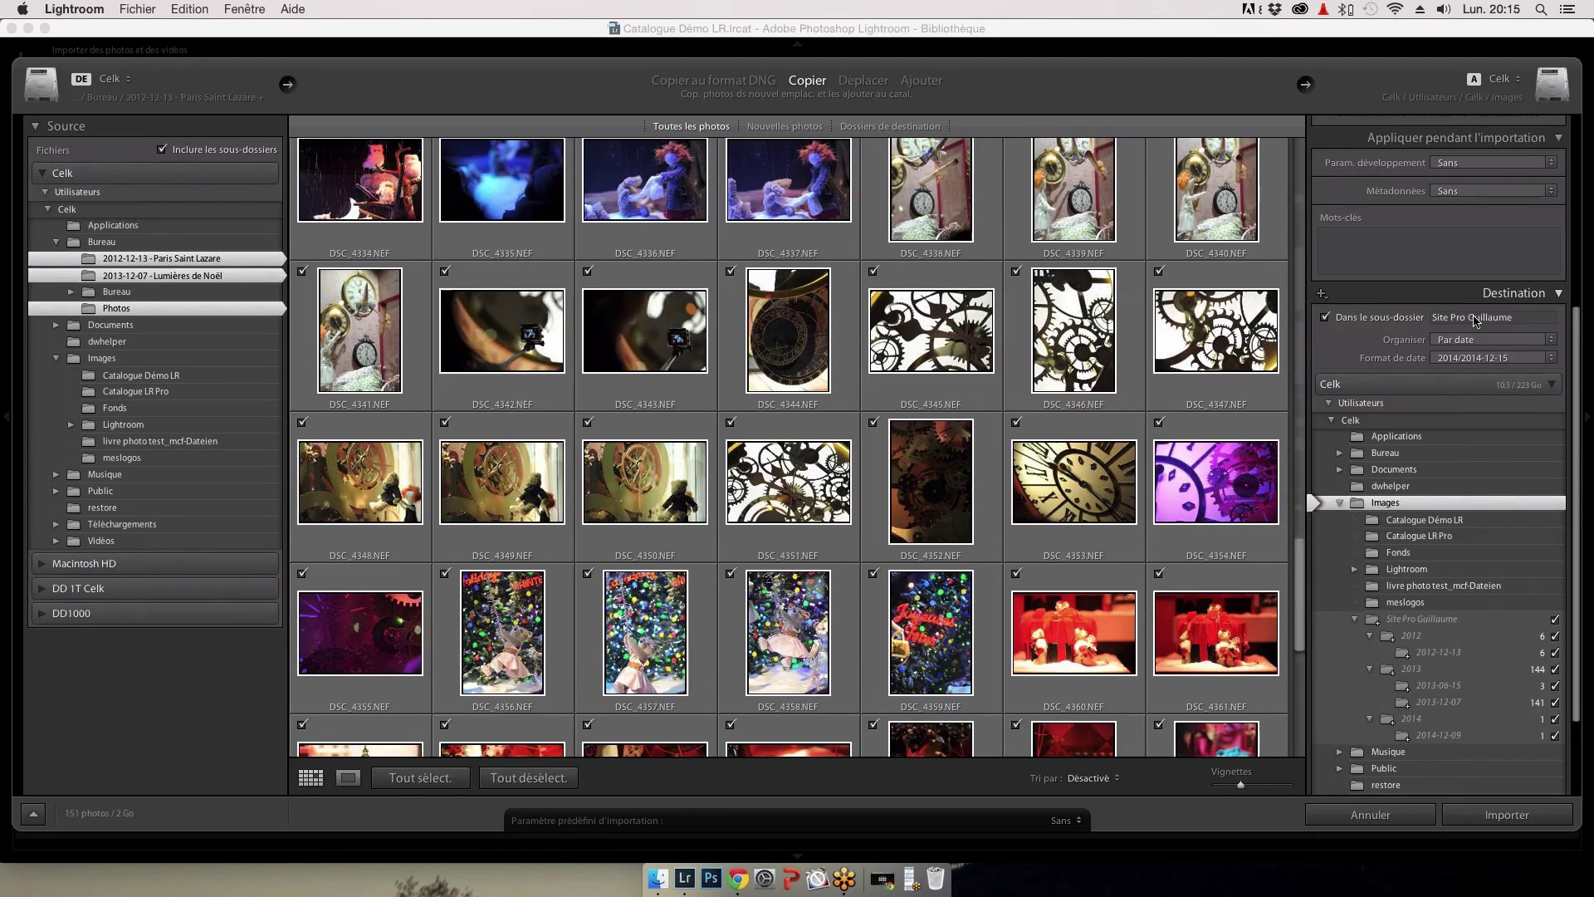
click(1473, 318)
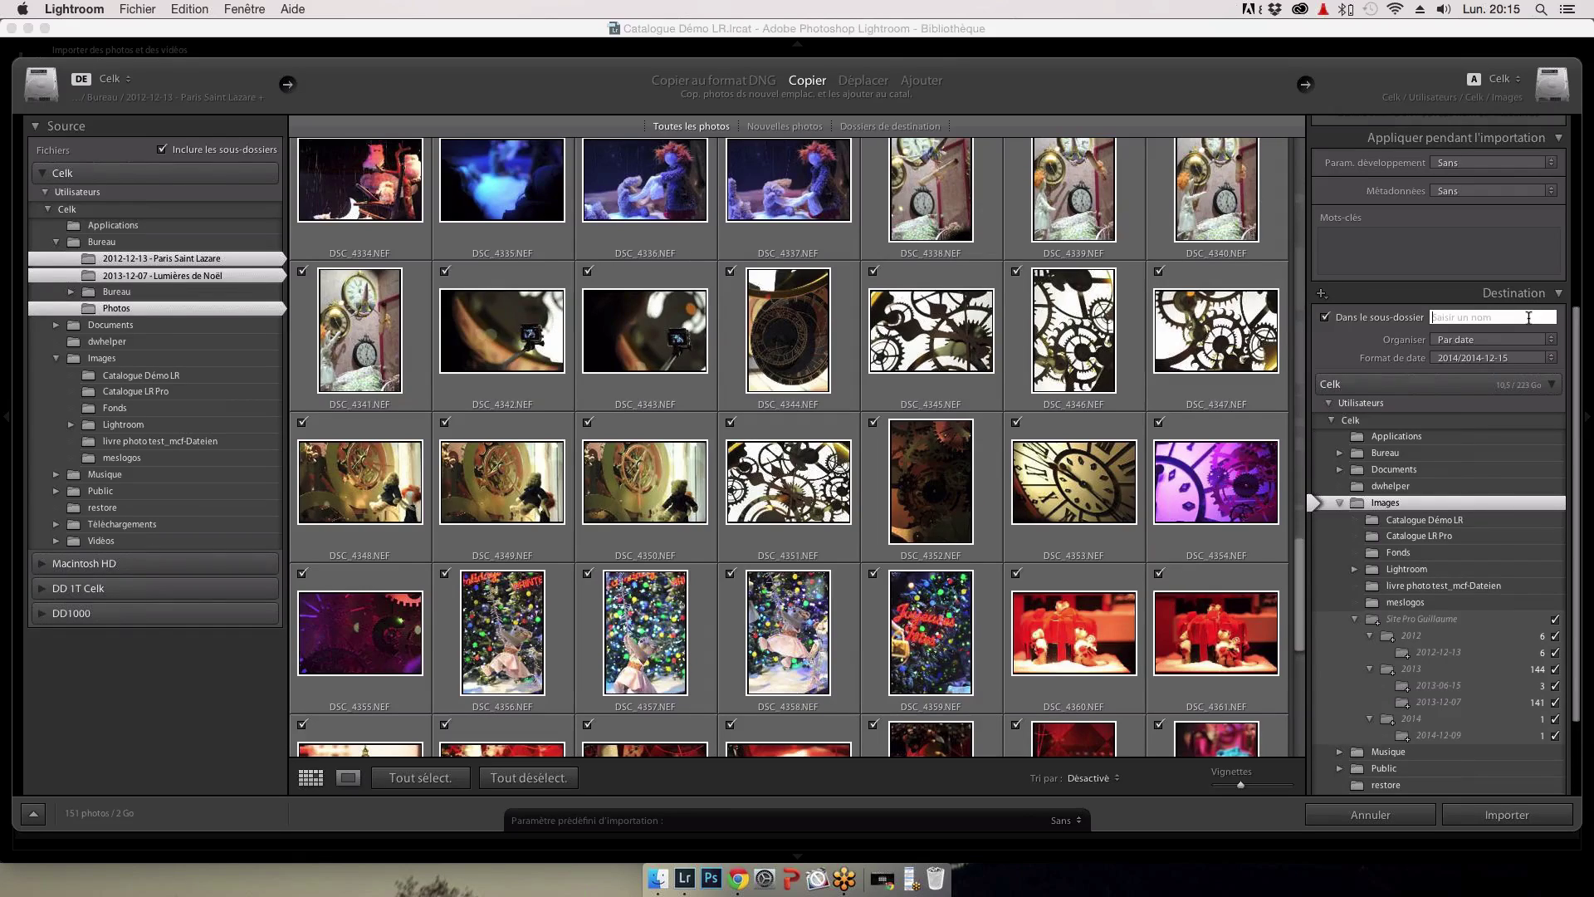
key(BackSpace)
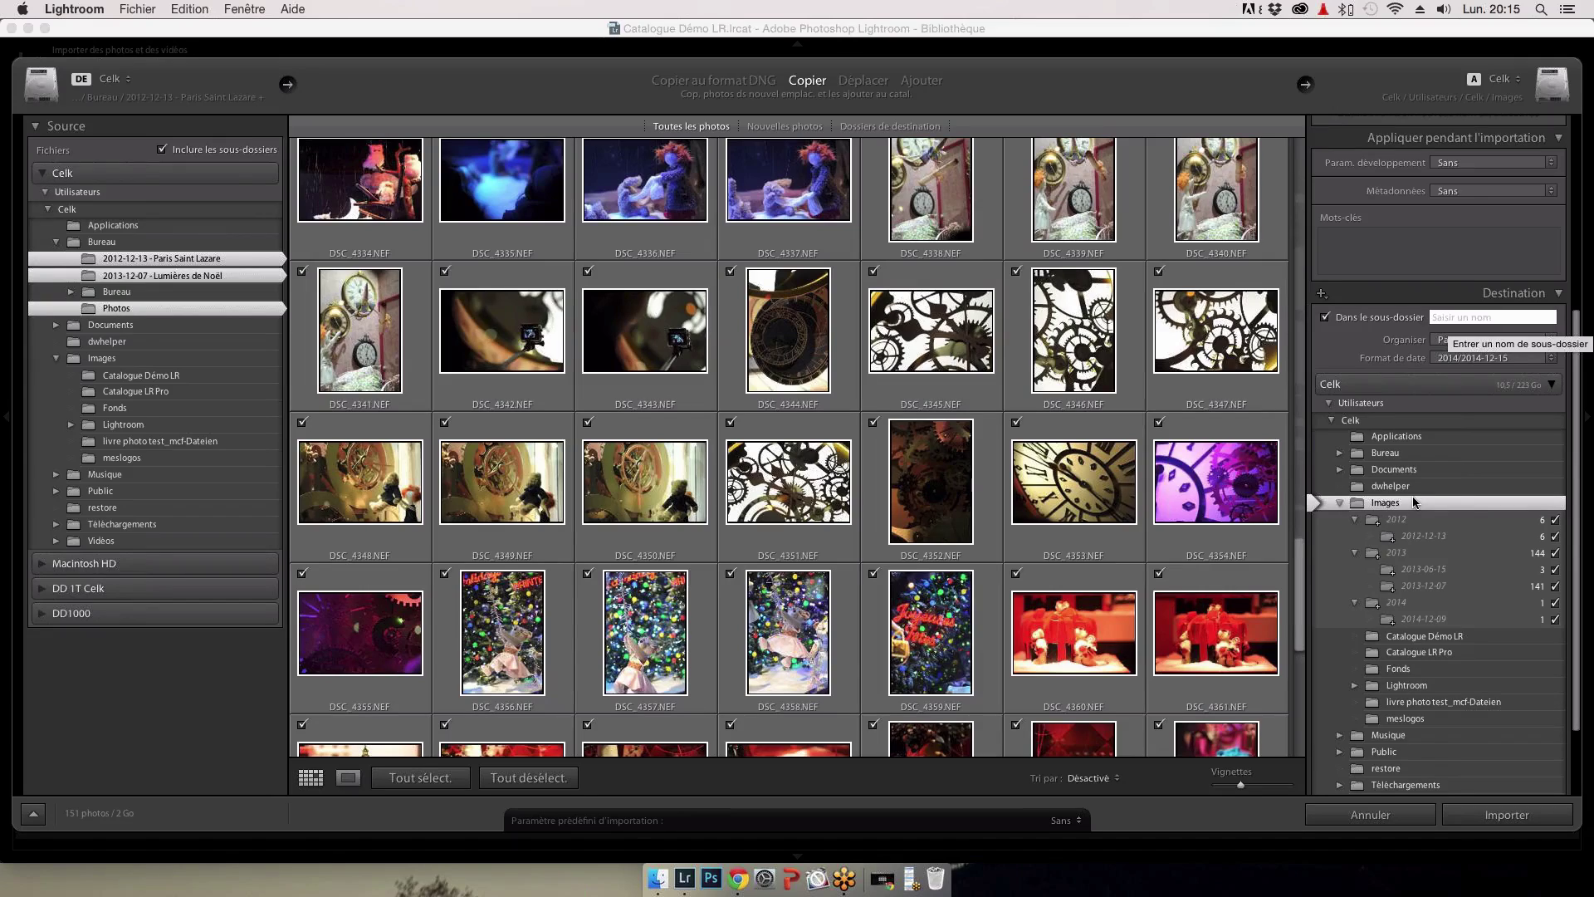
Step: Choose the Bureau folder as import destination and name the subfolder Demonstration
click(1402, 456)
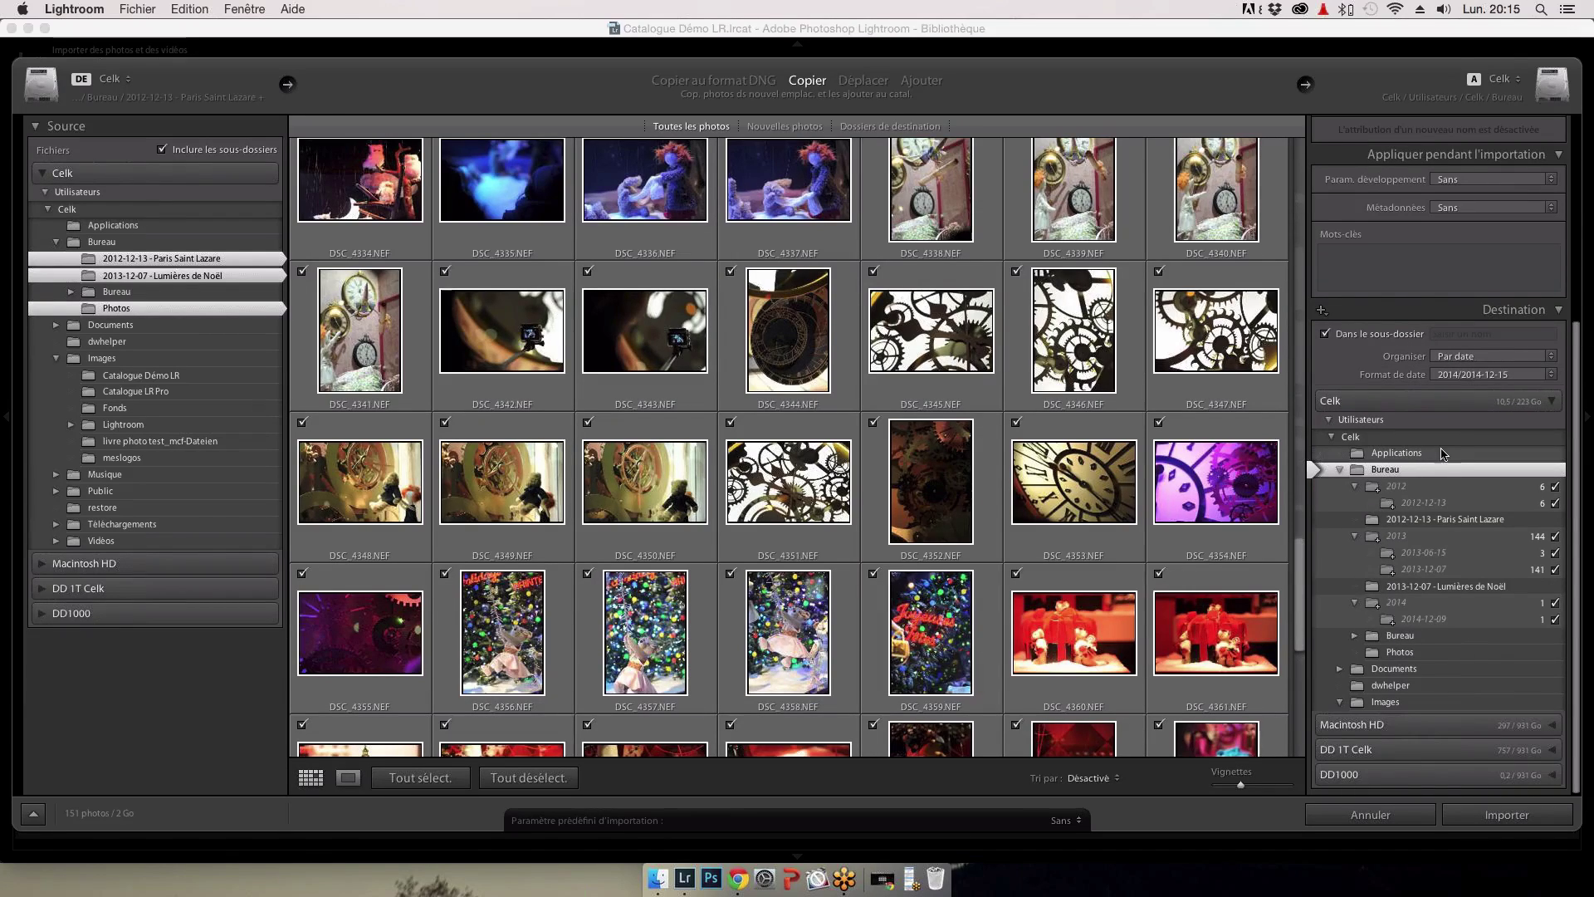
click(1484, 334)
text(Demonstration)
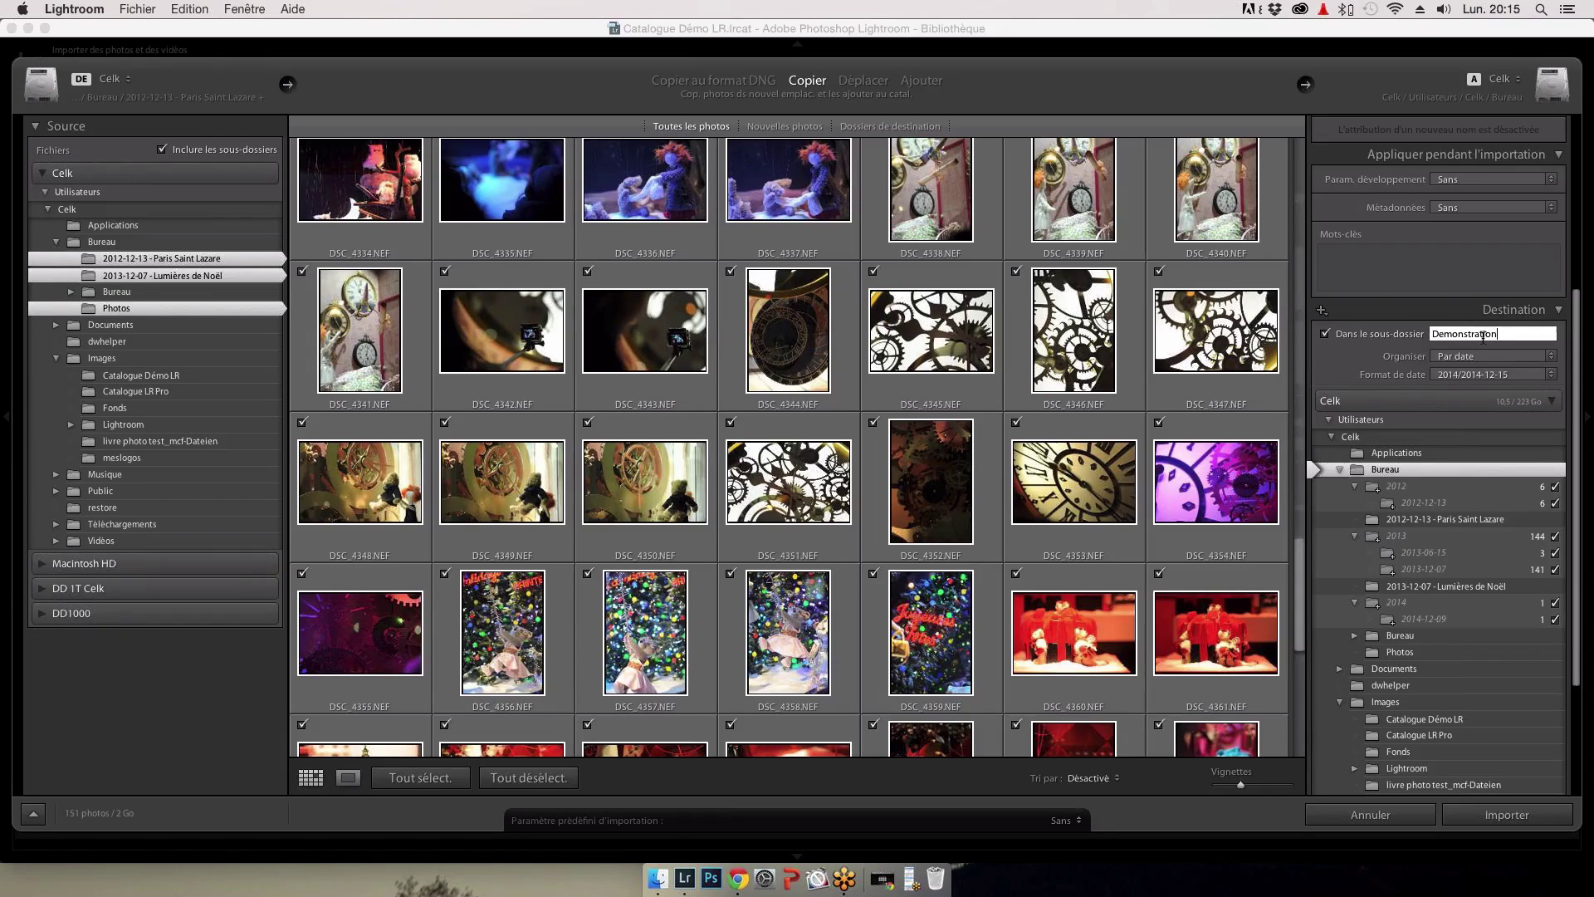
key(Return)
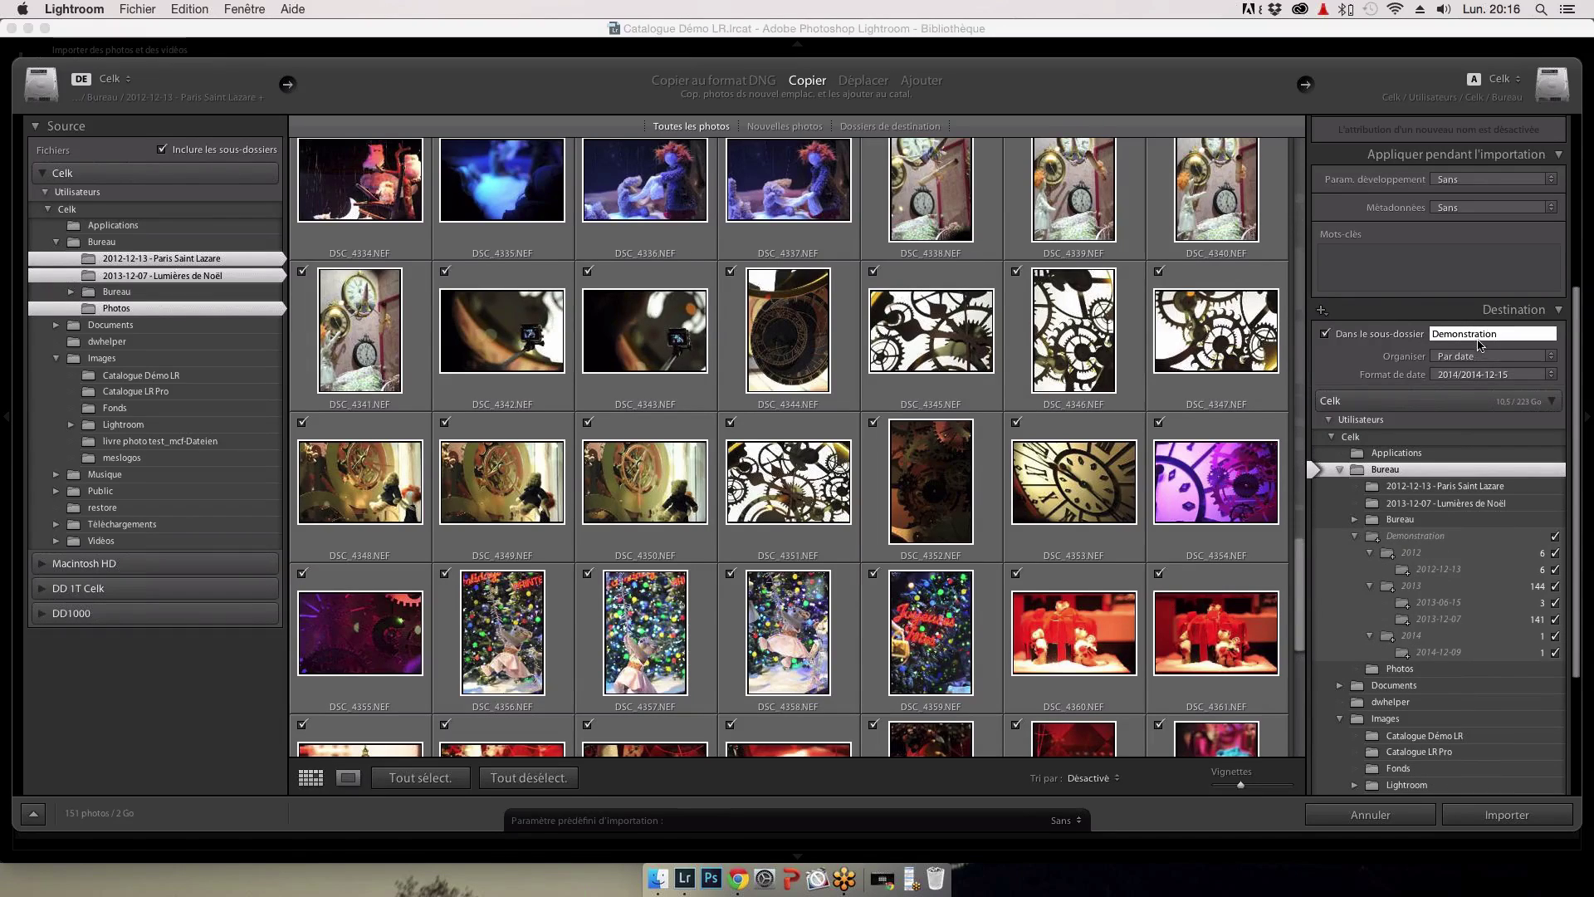
click(1506, 333)
Step: Review the date formats offered for the destination folders and import the checked photos
click(1468, 380)
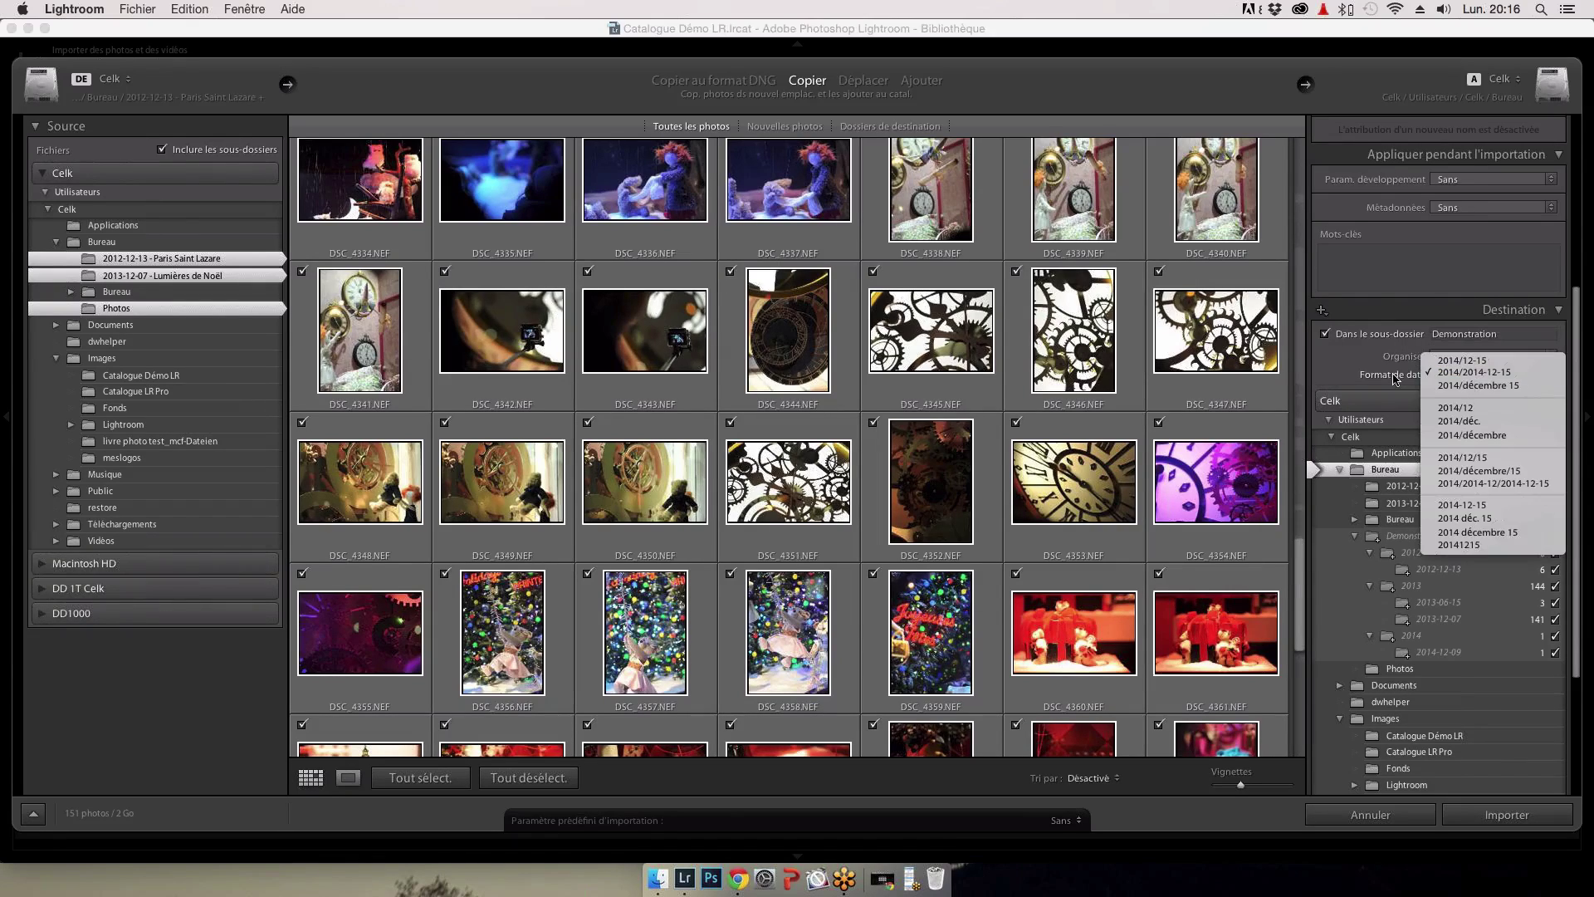
click(1352, 364)
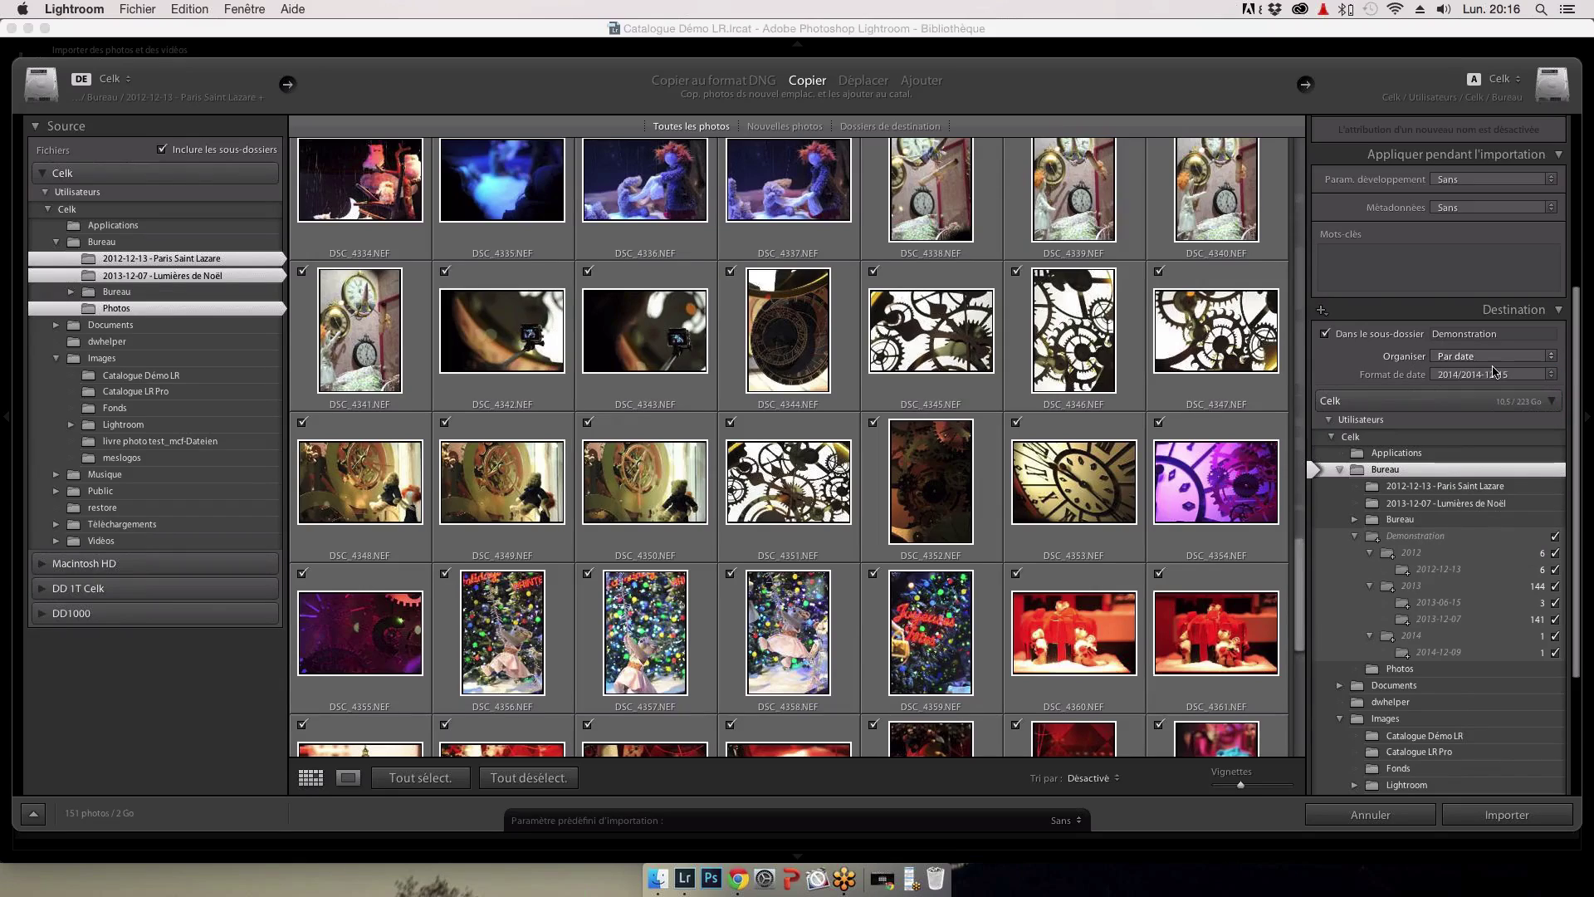
click(1499, 822)
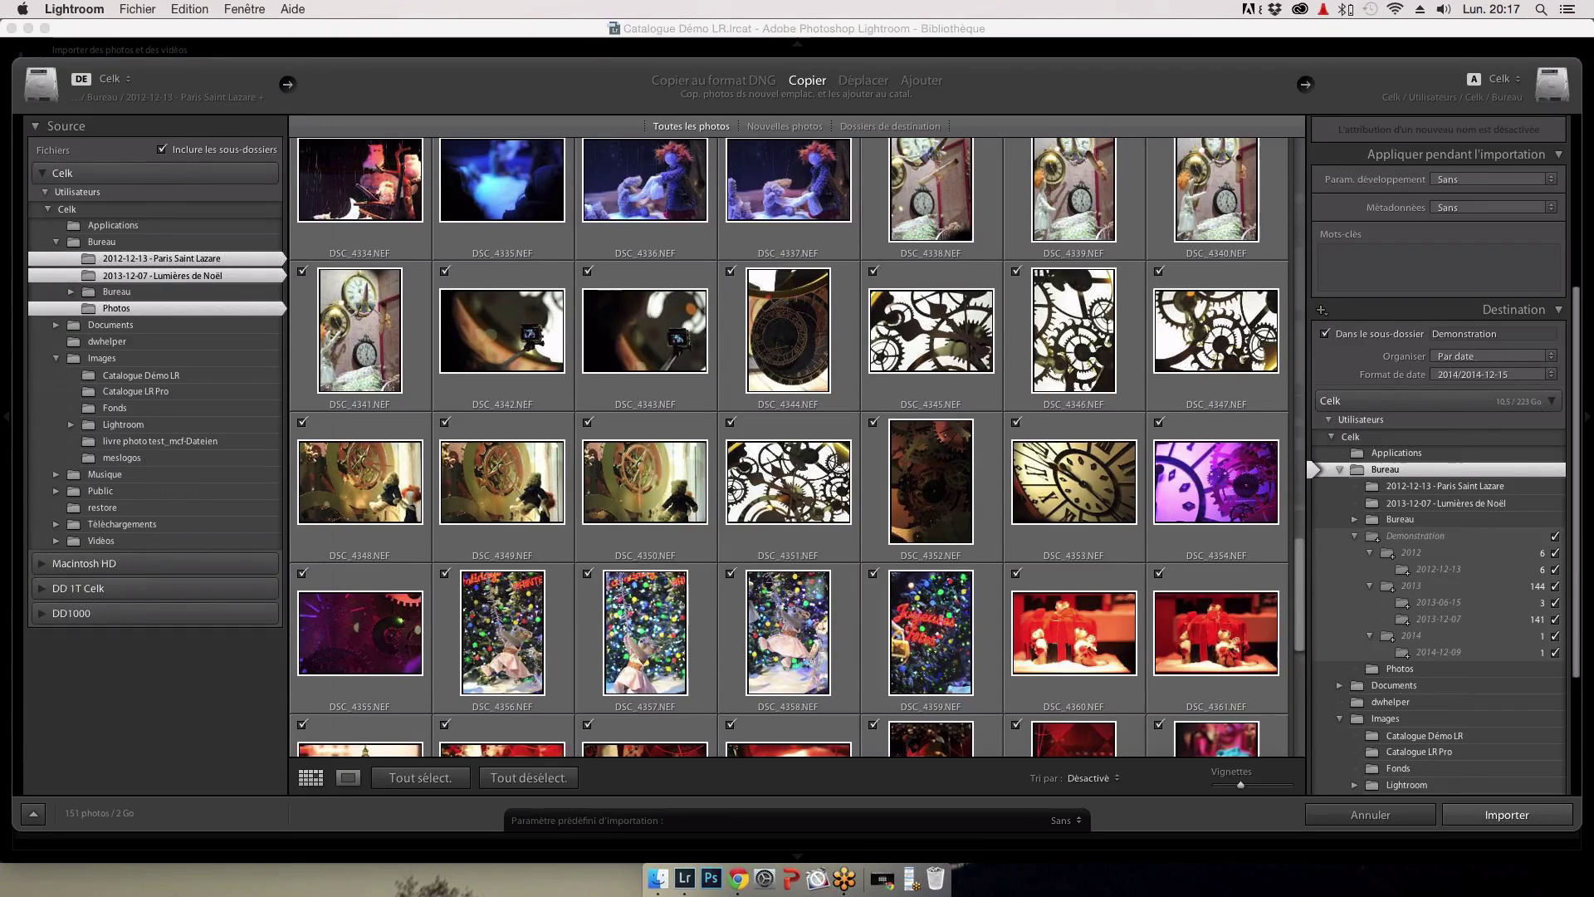
key(Return)
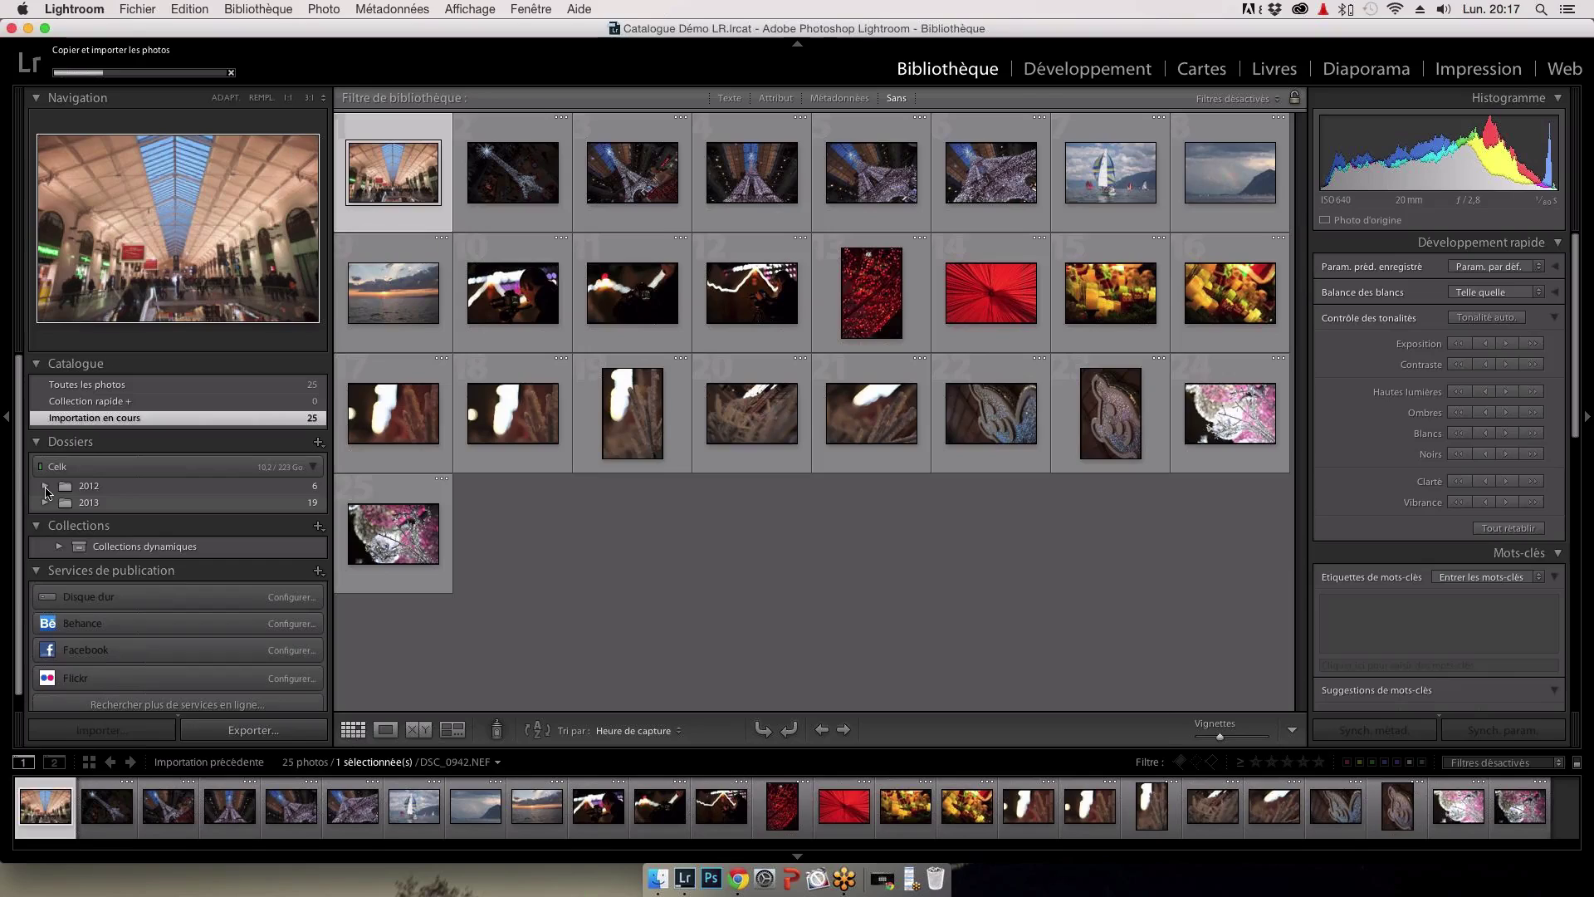
Step: Expand the imported 2012 and 2013 folders and view the photos in 2013-06-15
click(46, 485)
click(118, 536)
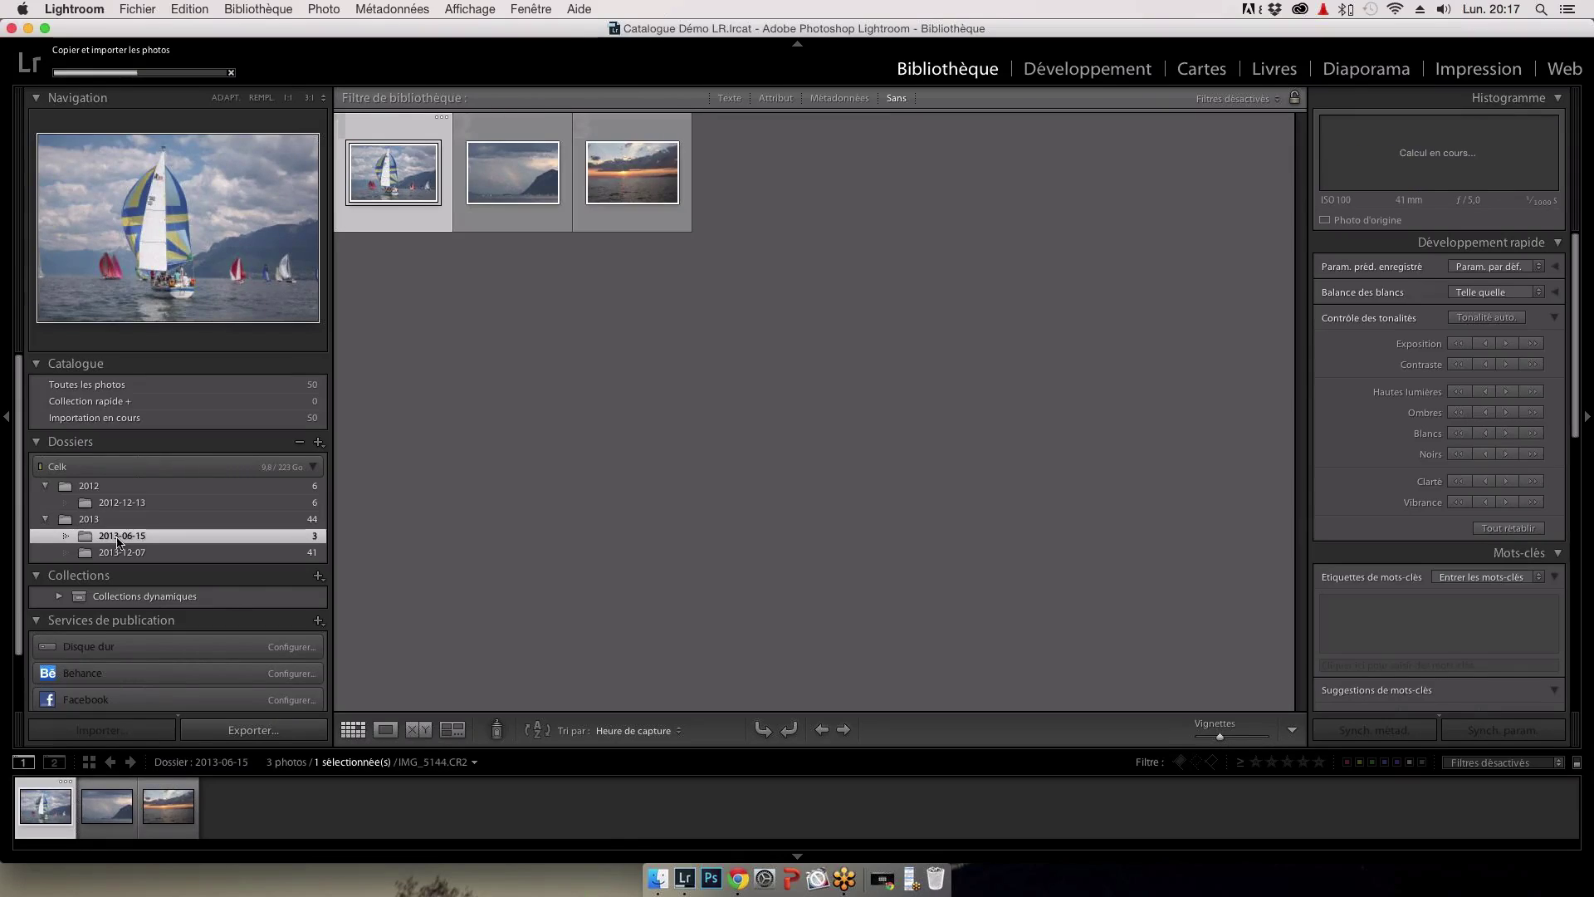
mouse_move(120, 552)
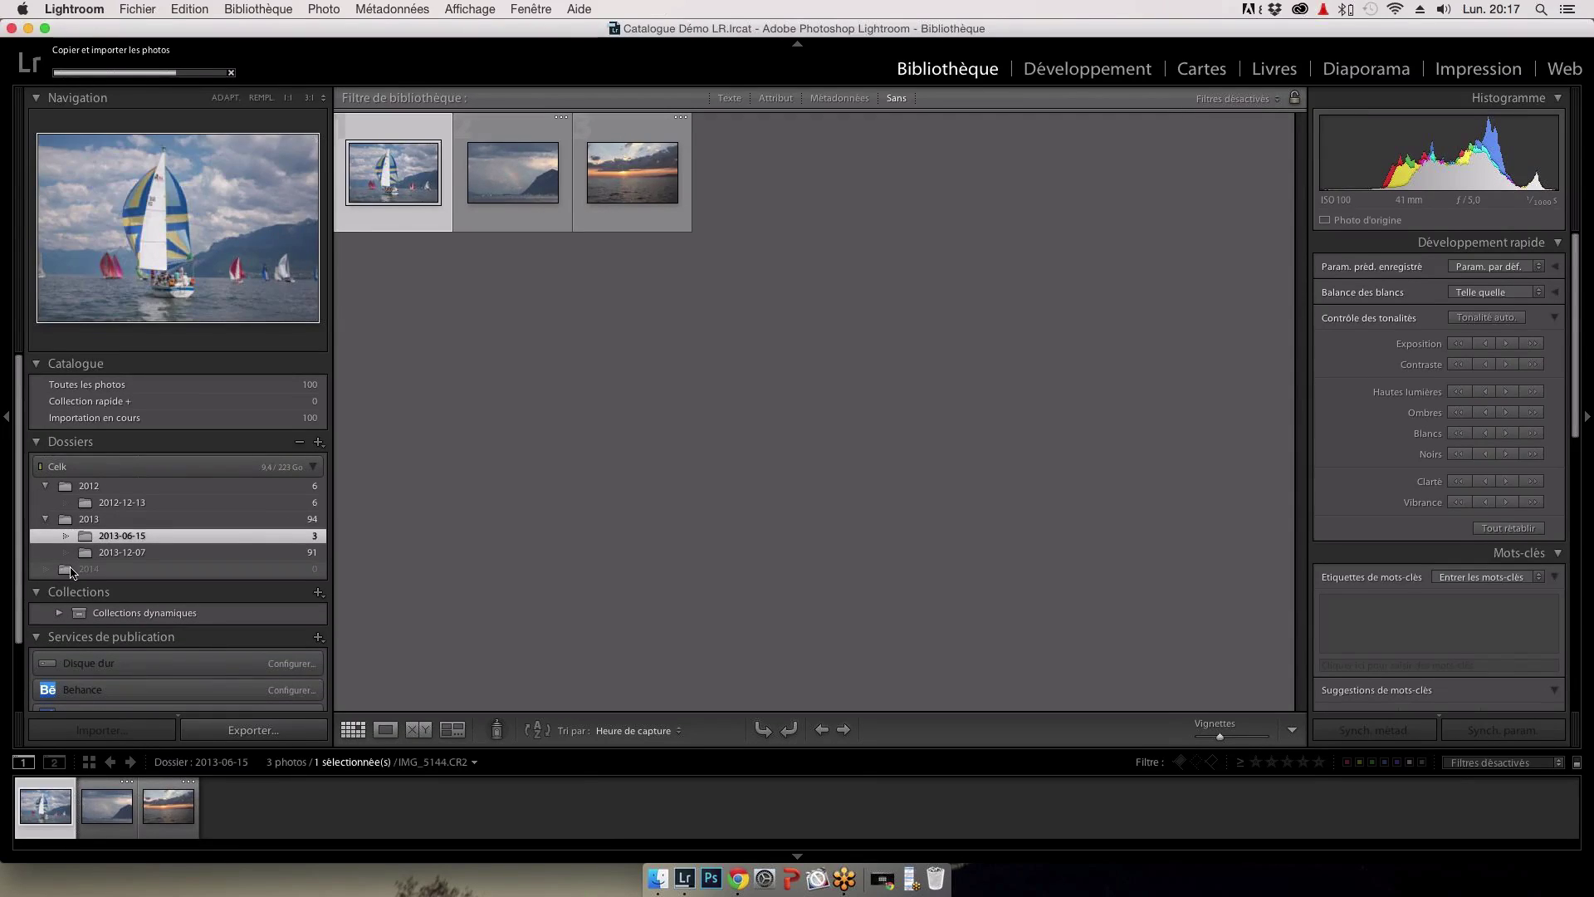
Step: Show the contents of the 2014 folder and expand it to list its dated subfolder
click(71, 571)
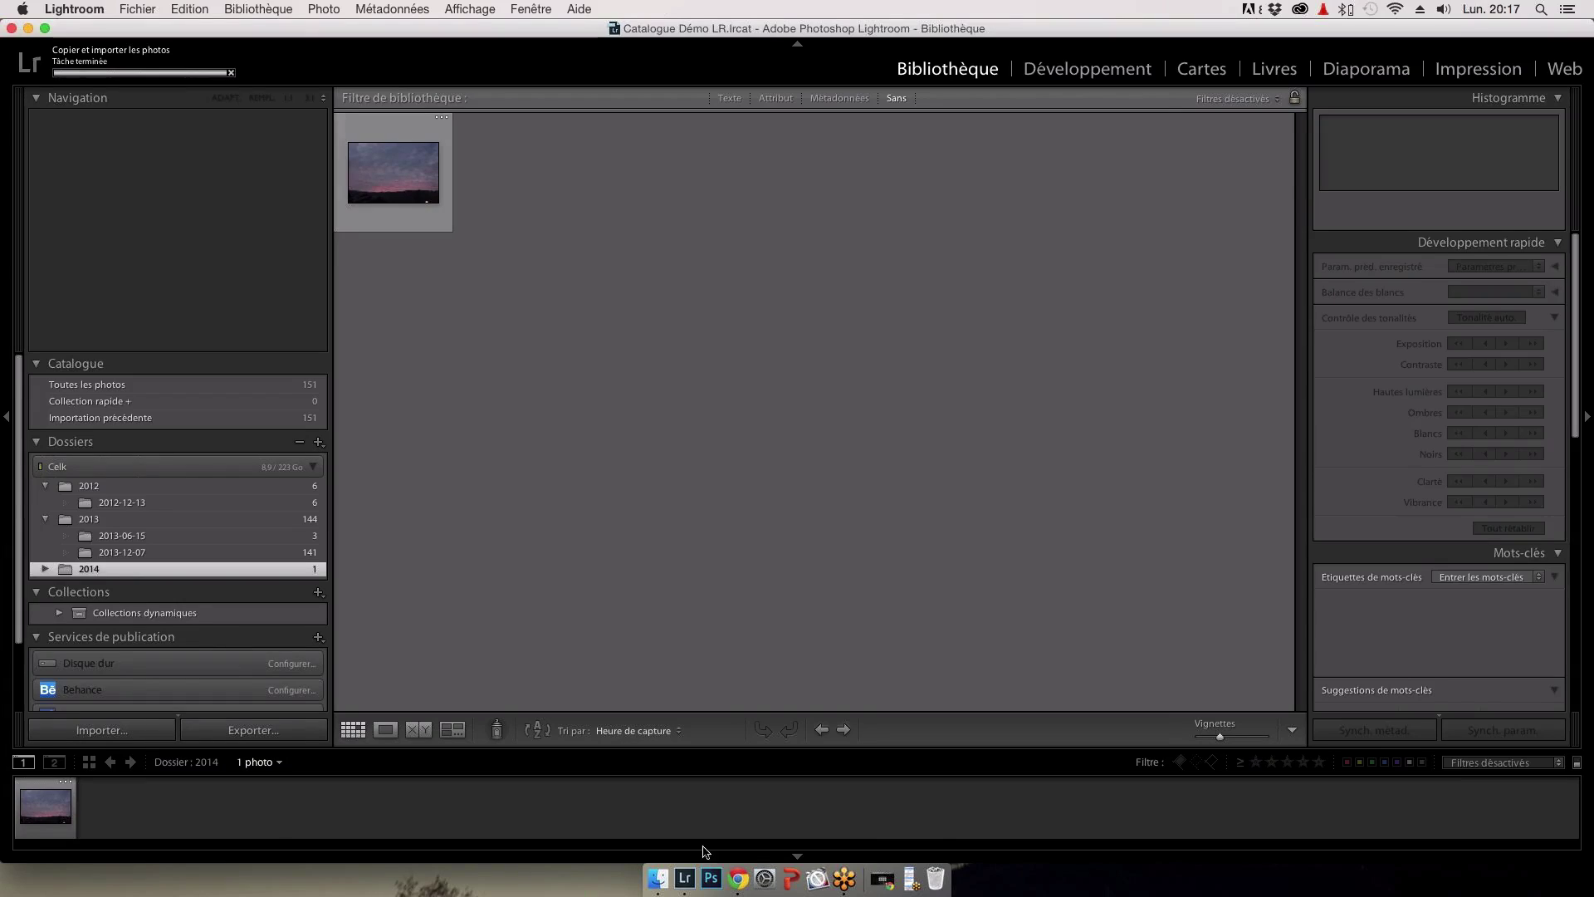
click(844, 870)
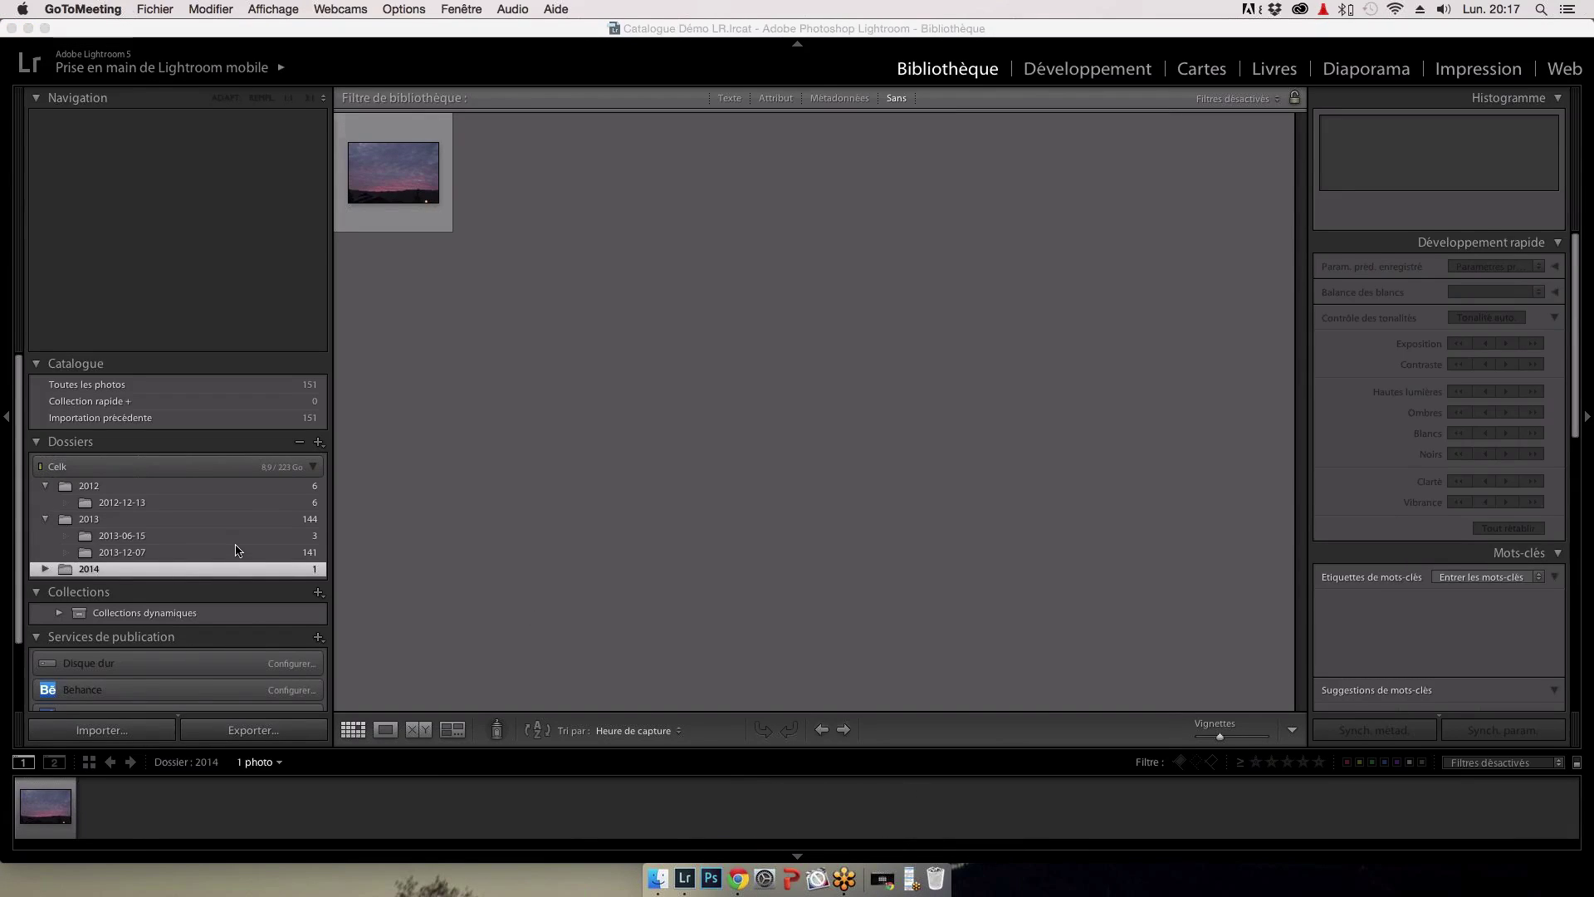
click(44, 572)
click(44, 571)
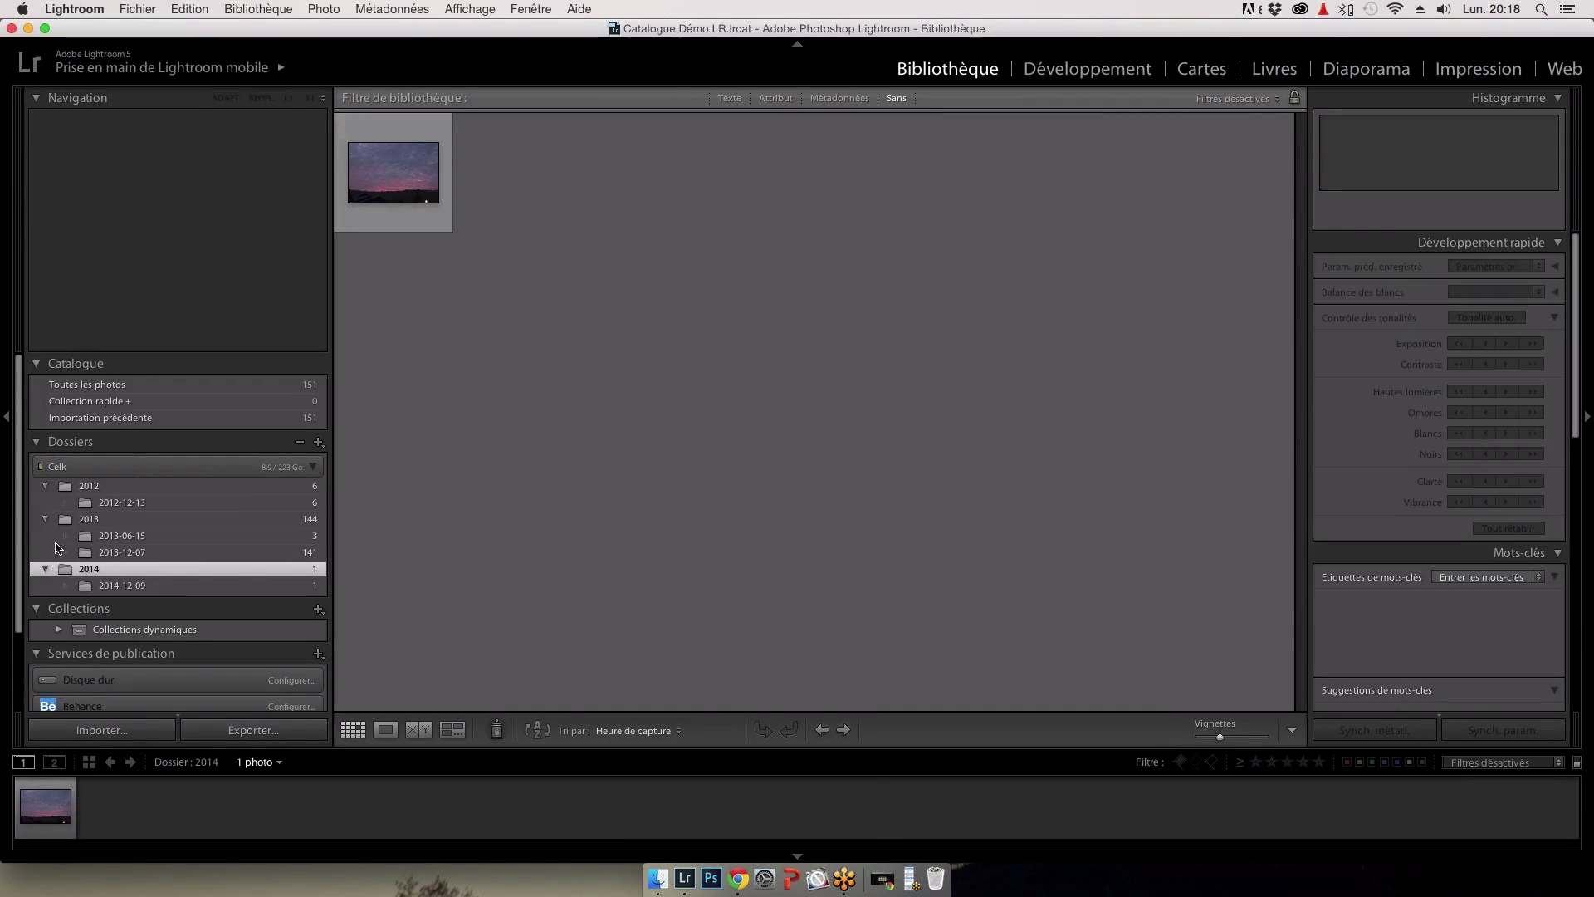
Step: Enlarge the sailboat photo from the 2013-06-15 folder in Loupe view and flag it as rejected
click(81, 537)
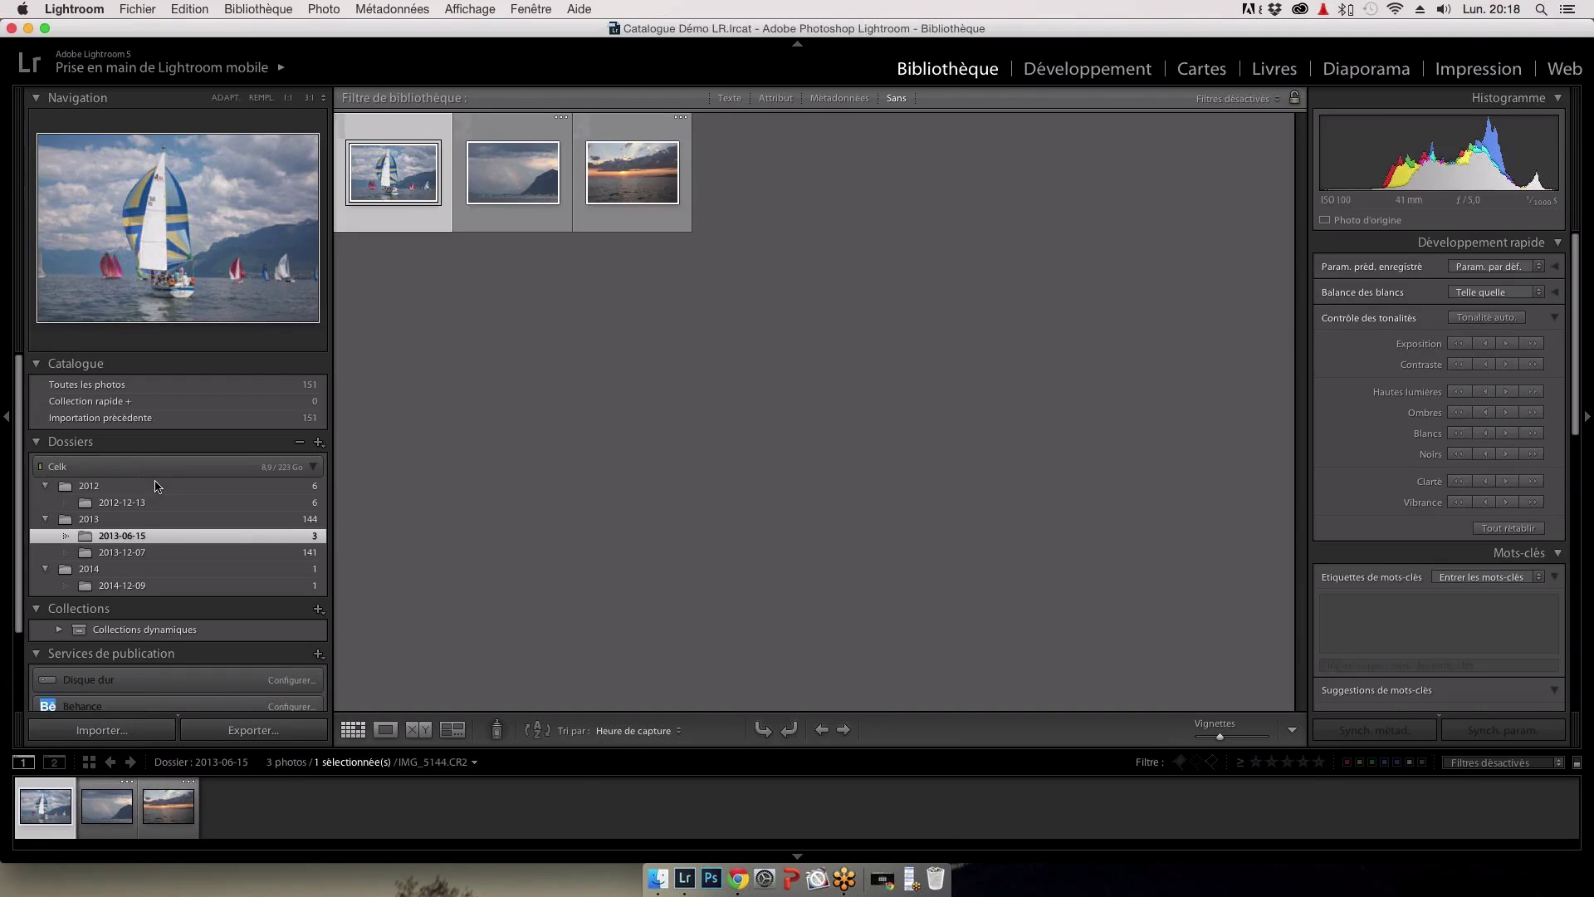
double_click(411, 186)
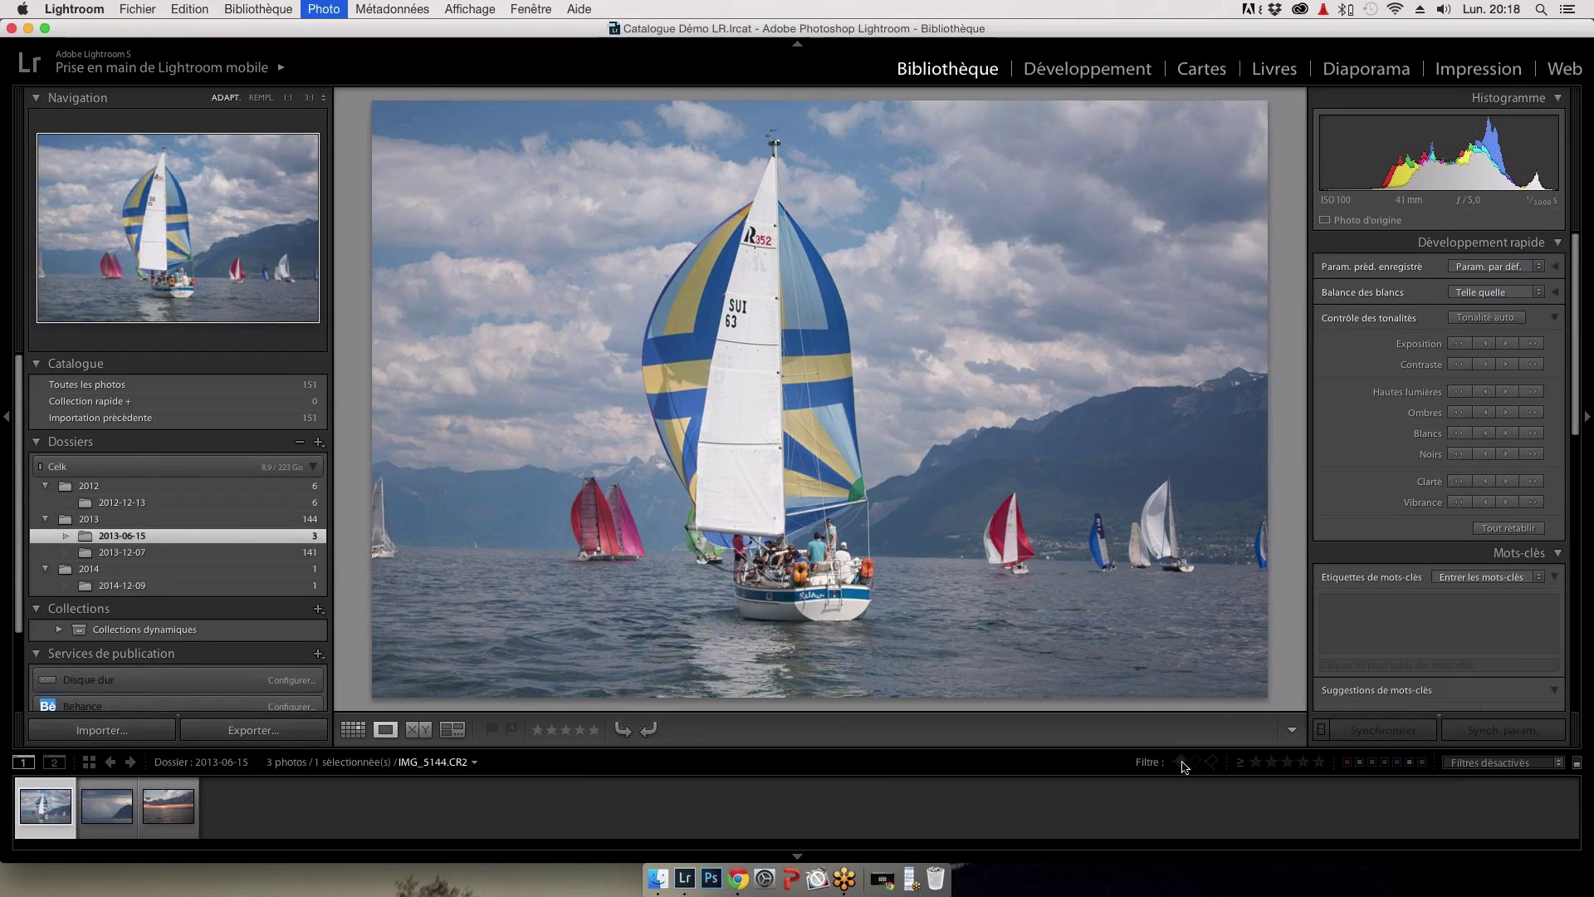
key(x)
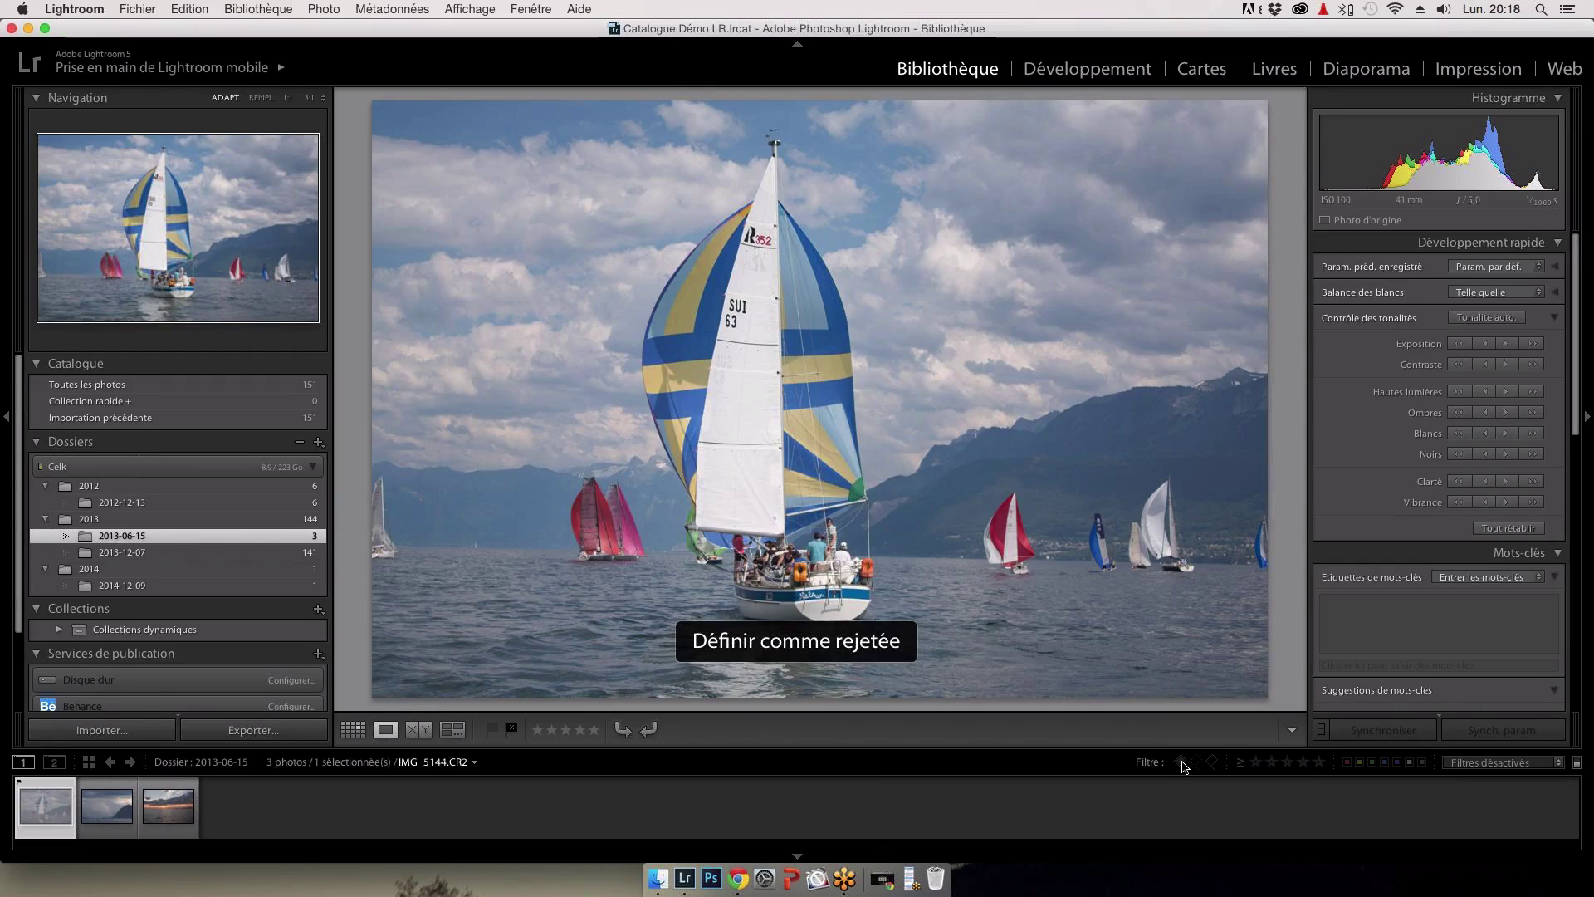
Step: Flag the sailboat and rainbow photos as picks, filter the filmstrip to flagged photos and clear the filter again
key(u)
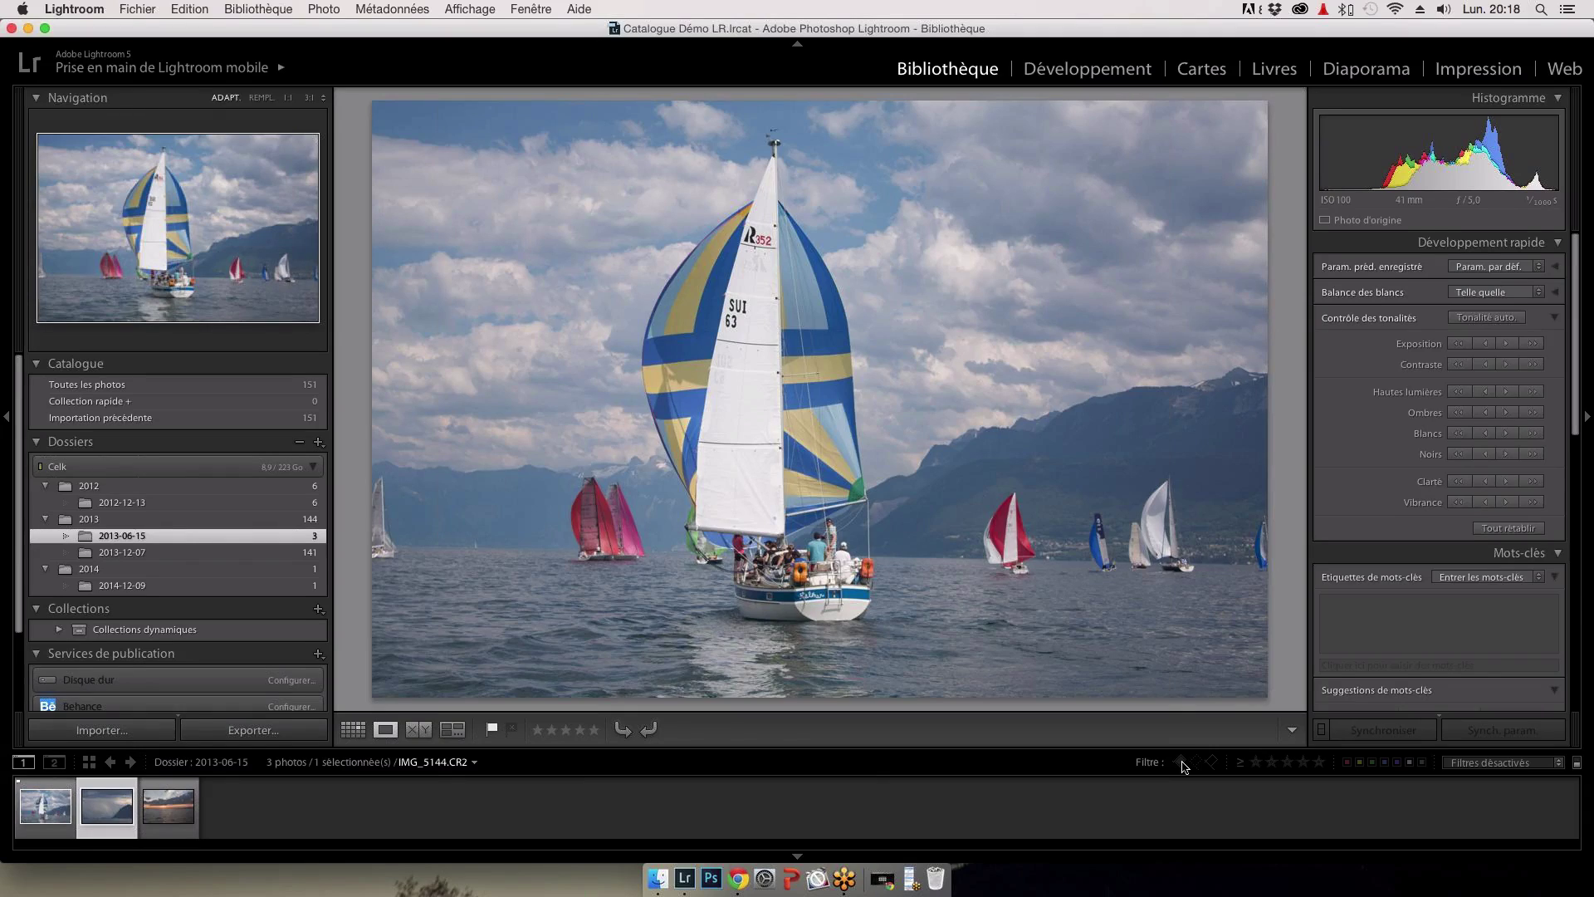
click(1181, 762)
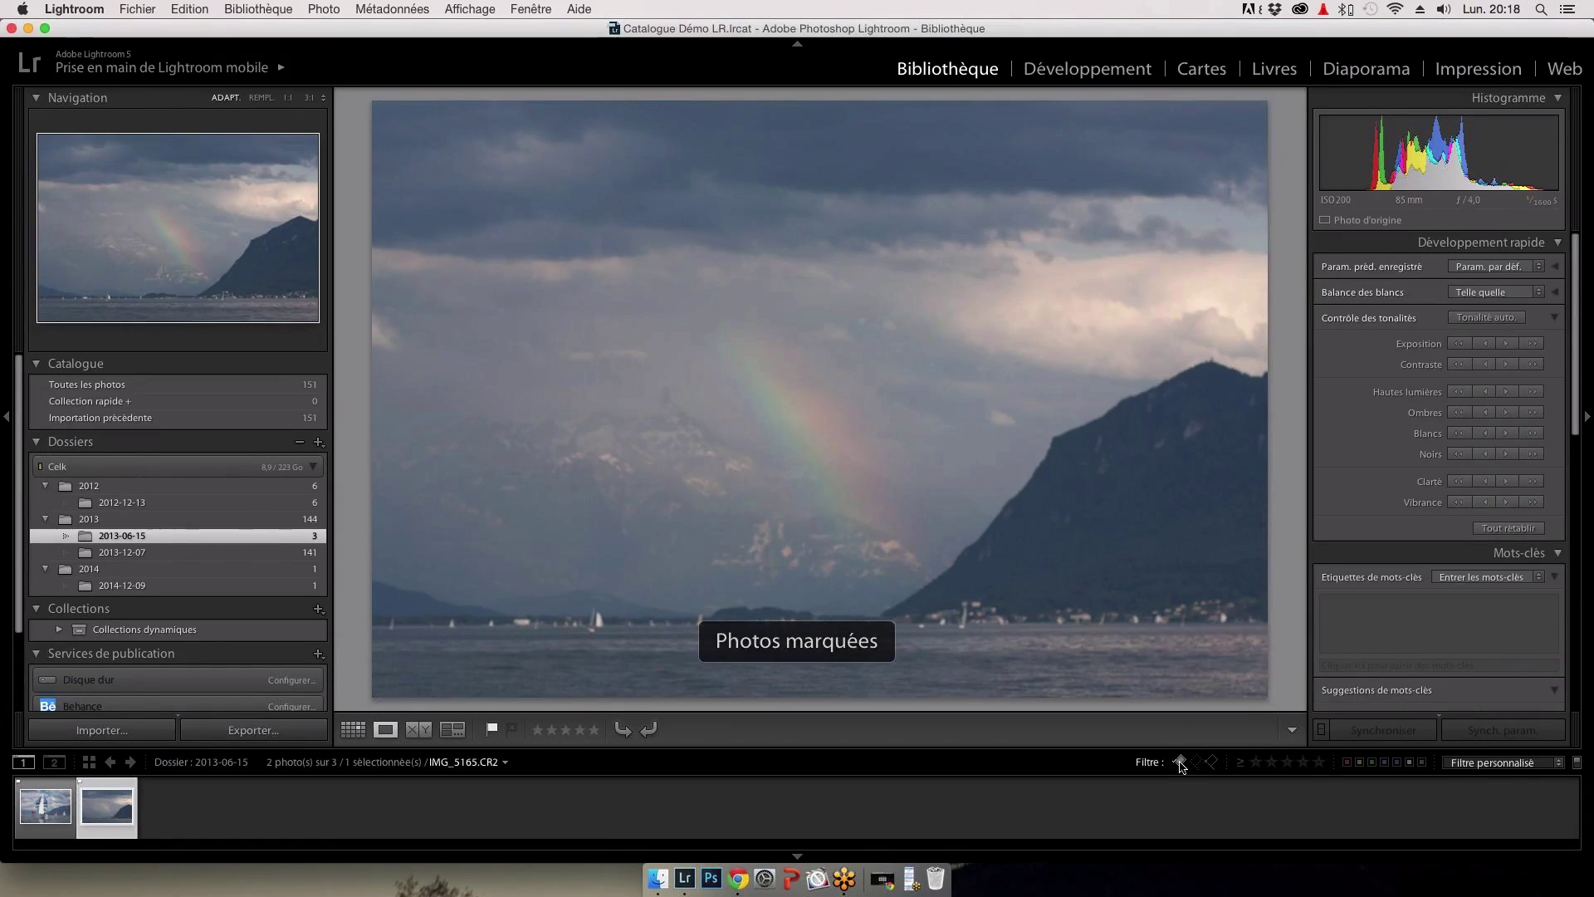
key(p)
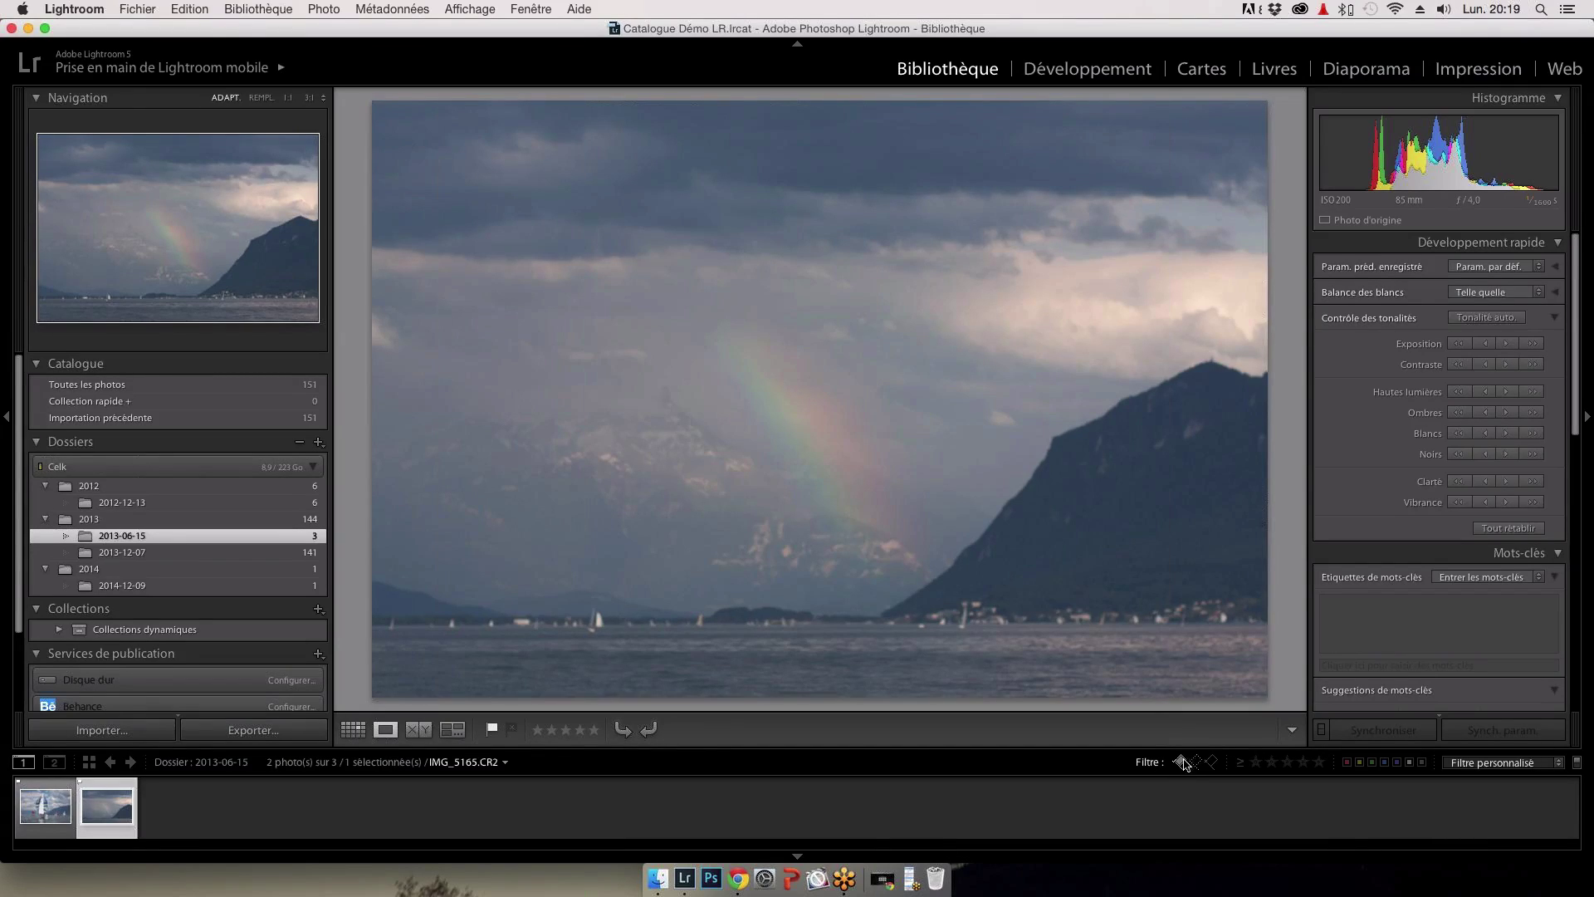
click(1181, 763)
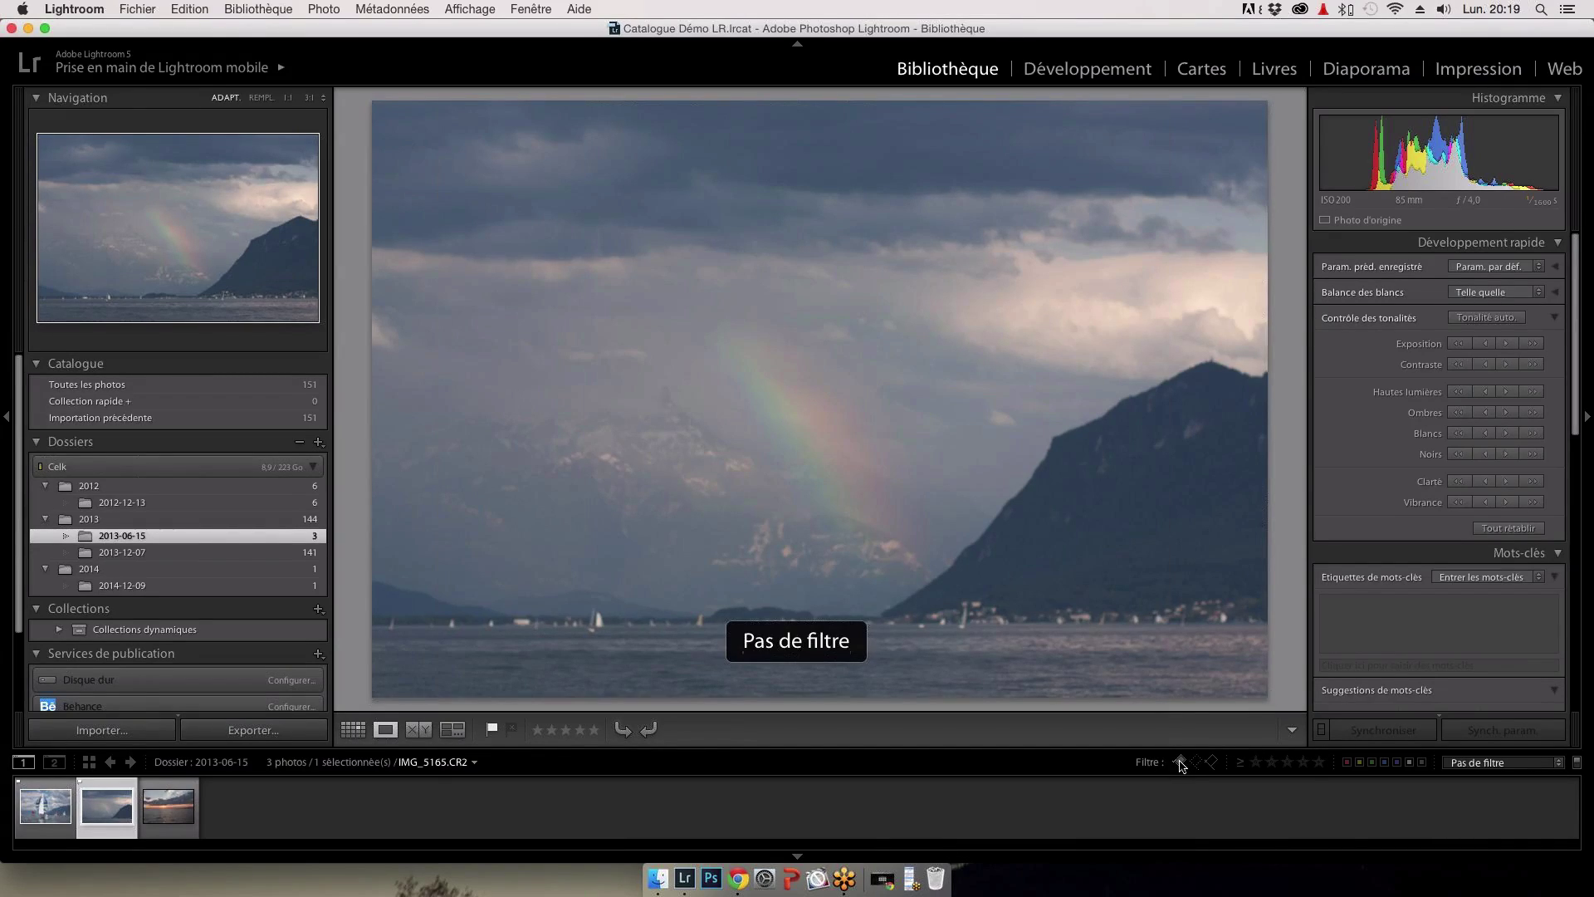
Step: Straighten the sailboat photo along the lake's horizon in the Develop module, rotating it to an angle of about -1.20
key(Left)
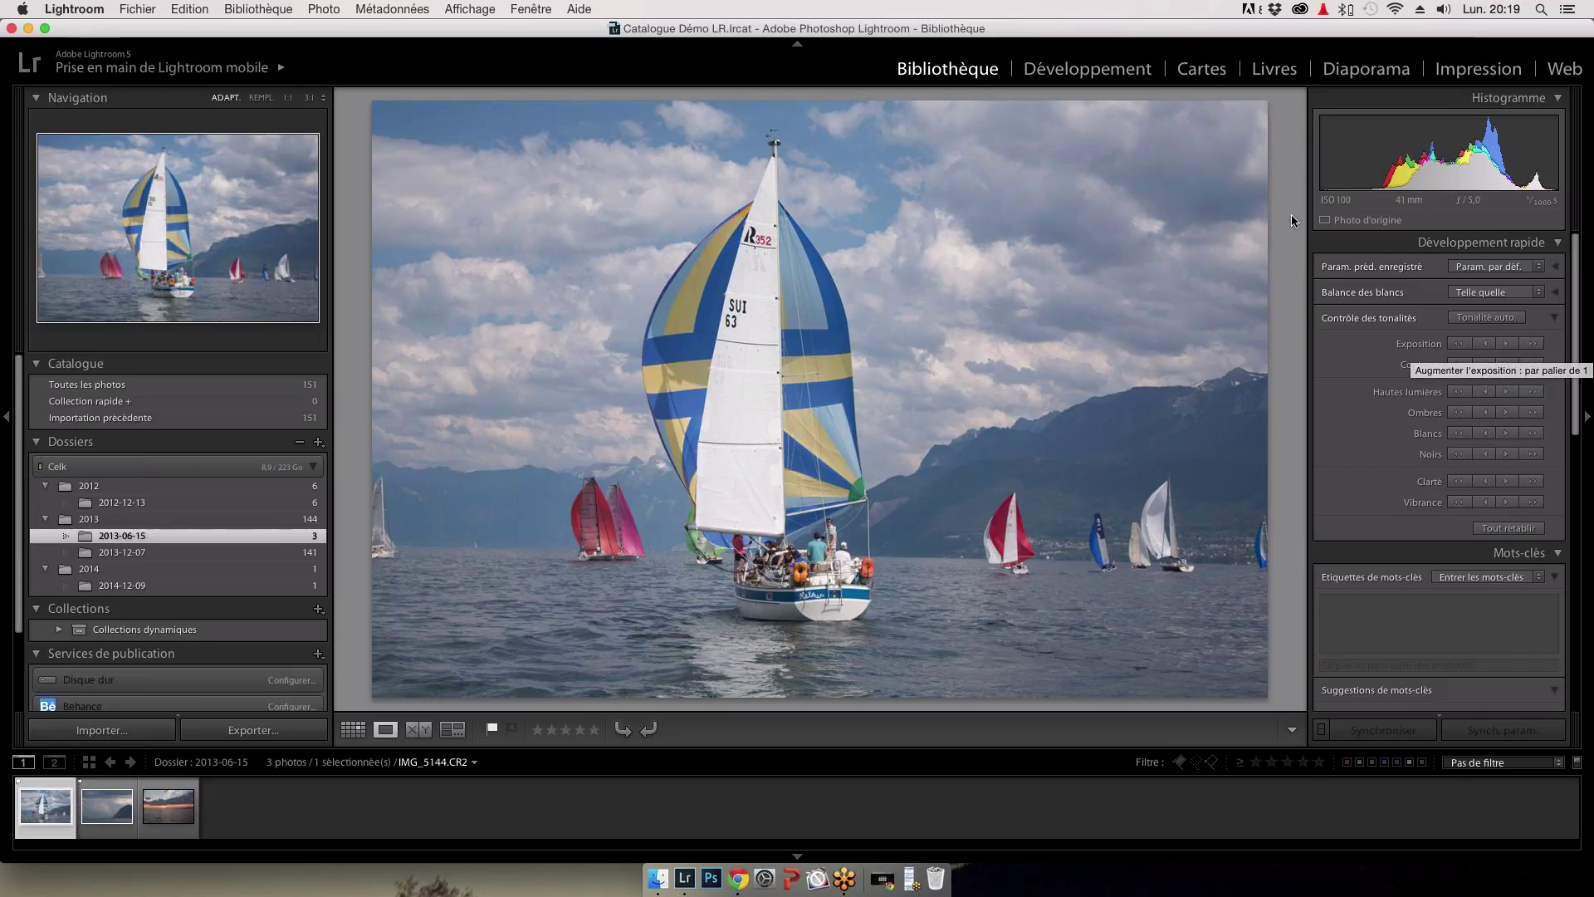
click(1100, 70)
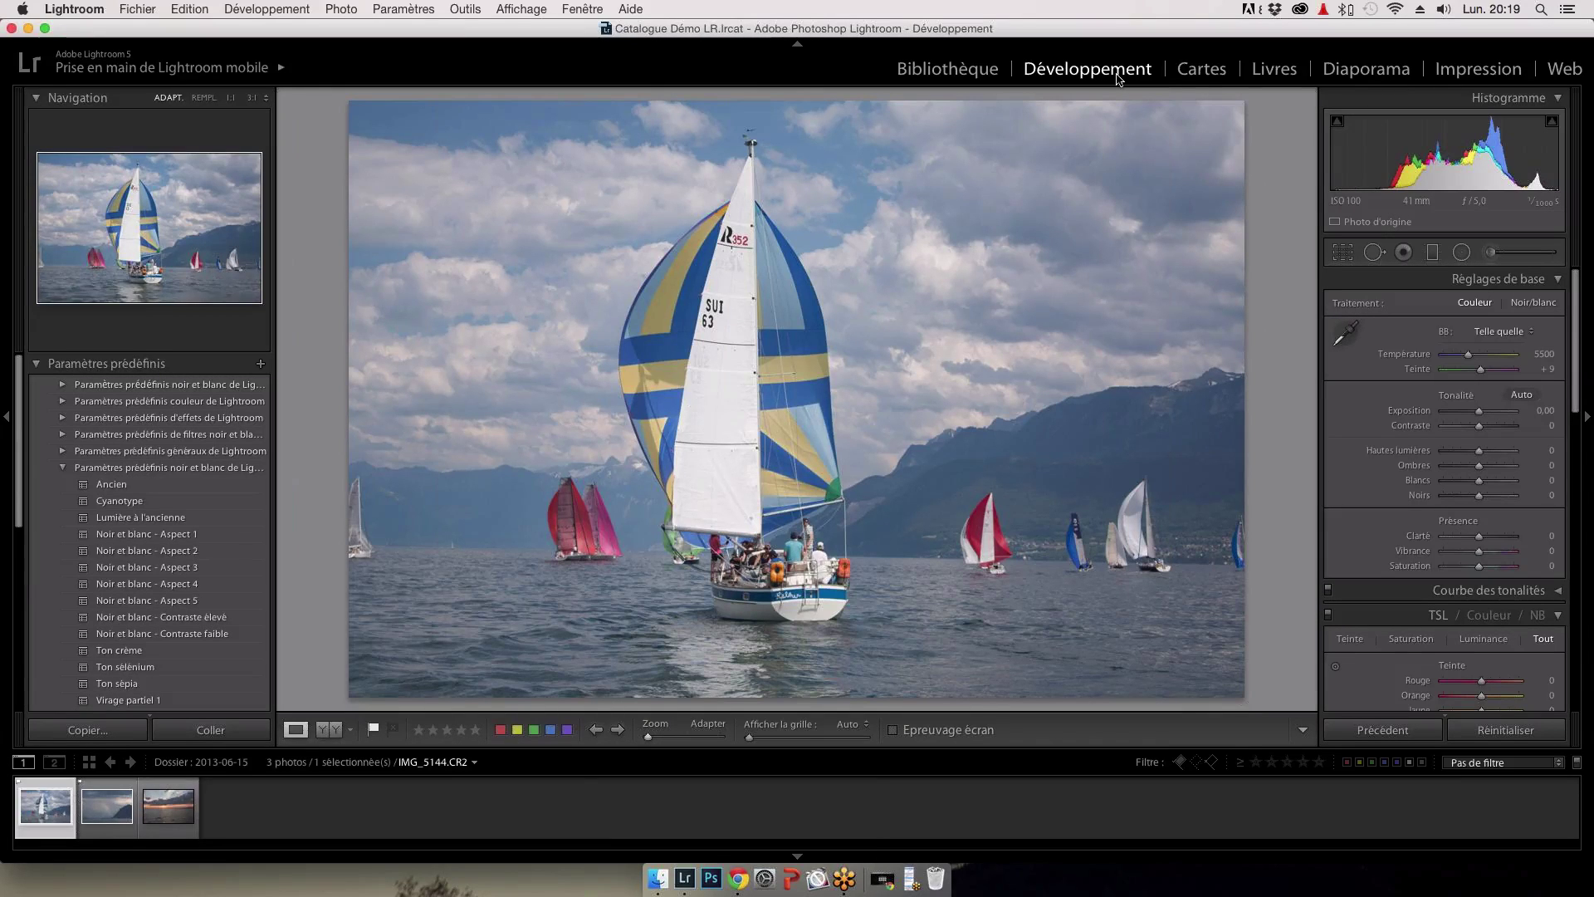
click(1338, 250)
click(1342, 339)
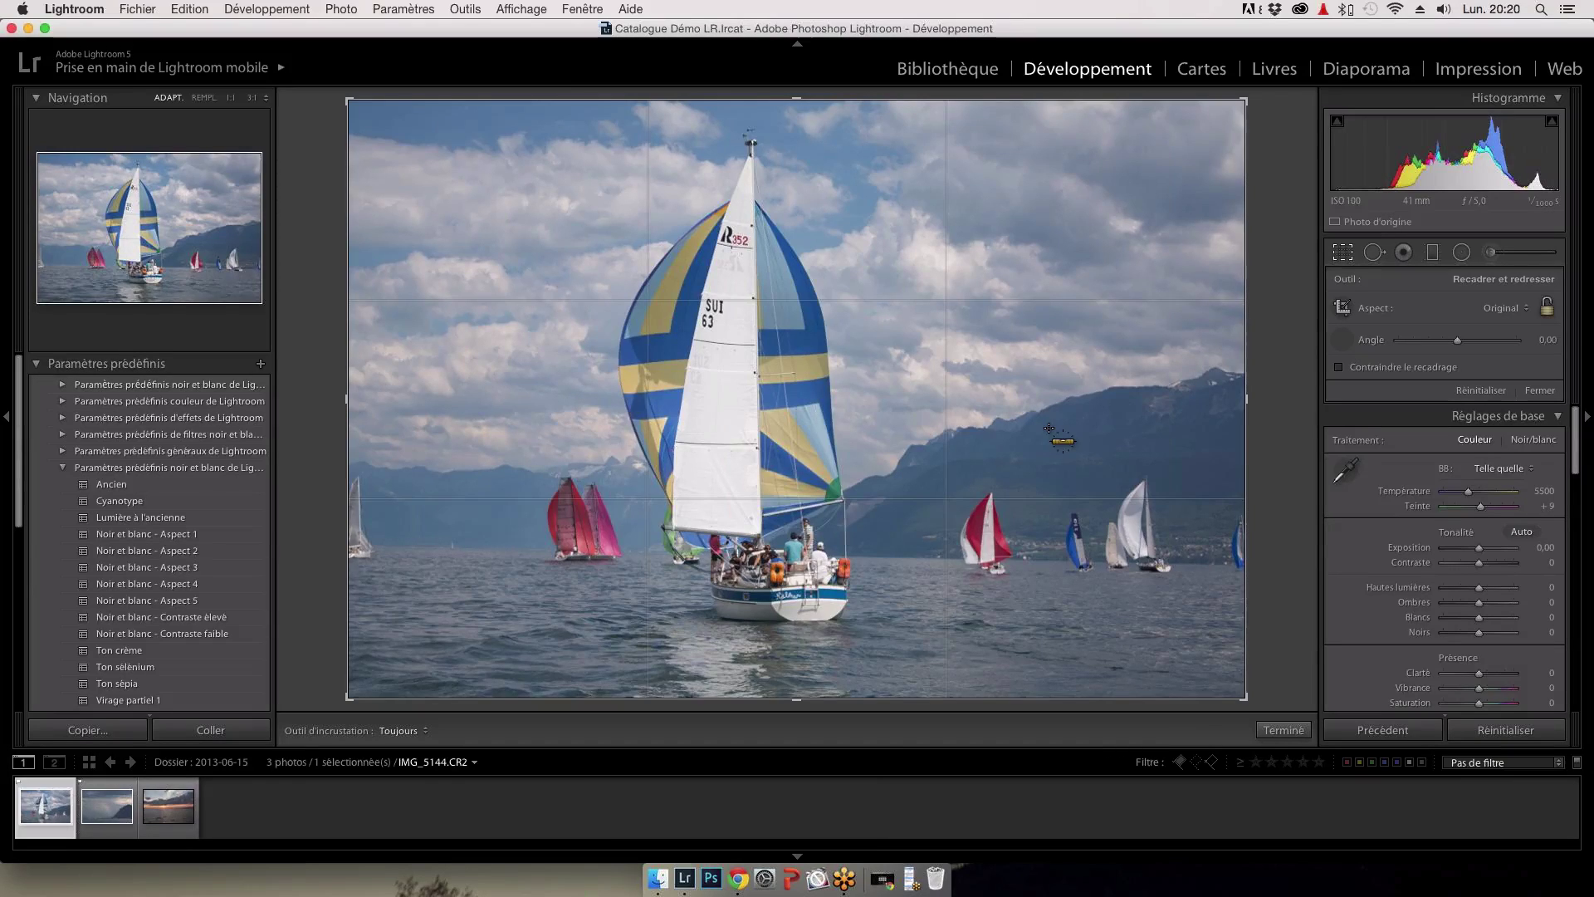
click(1342, 339)
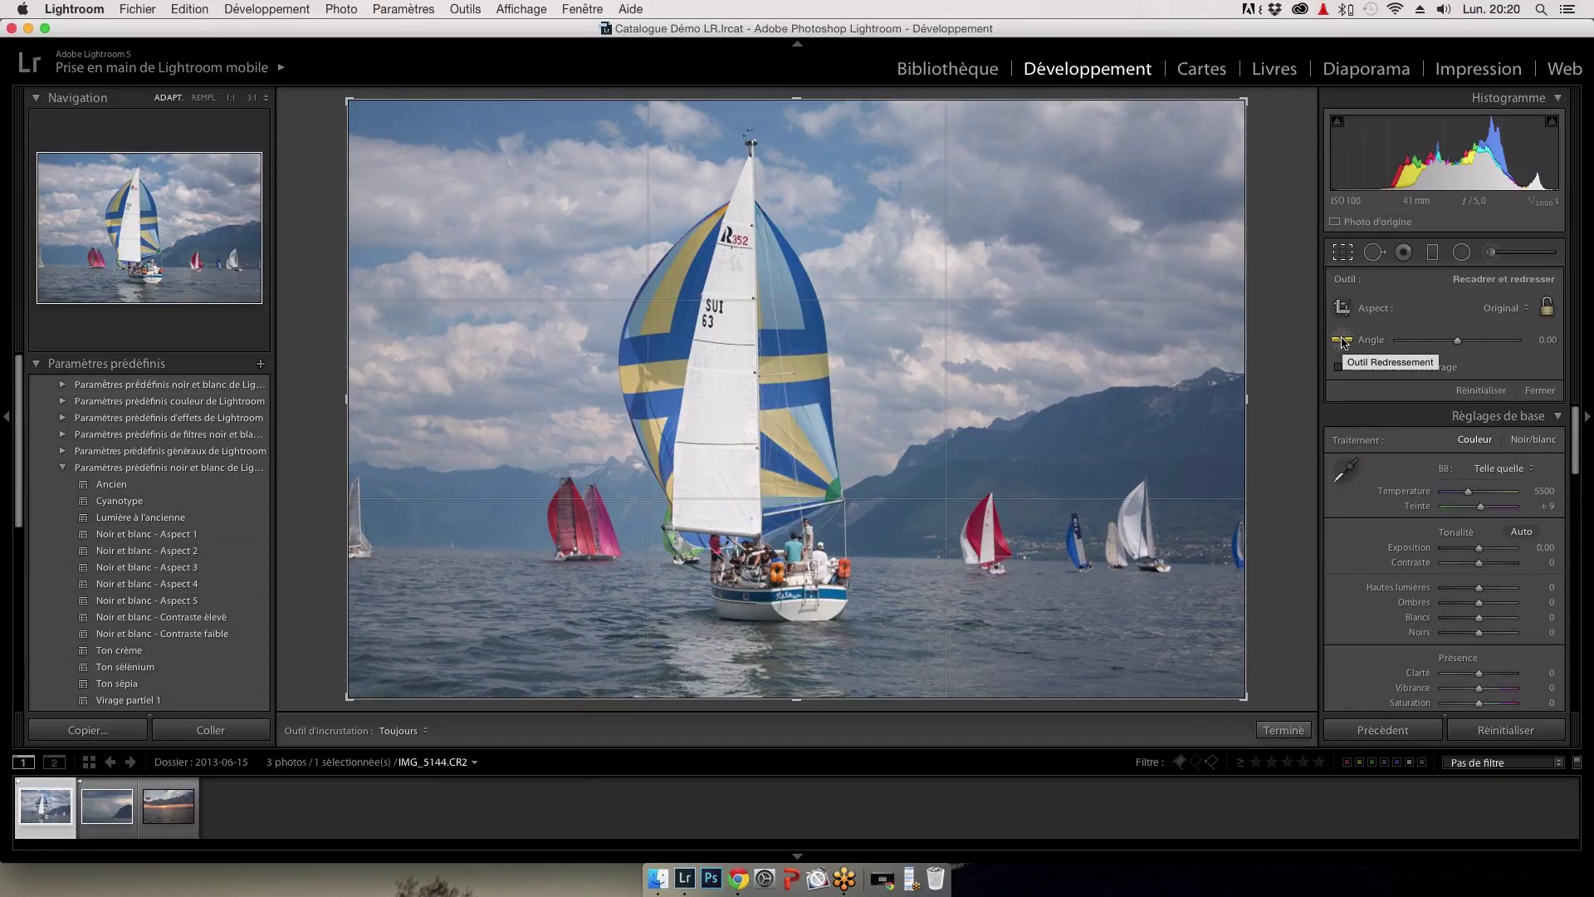
click(1343, 340)
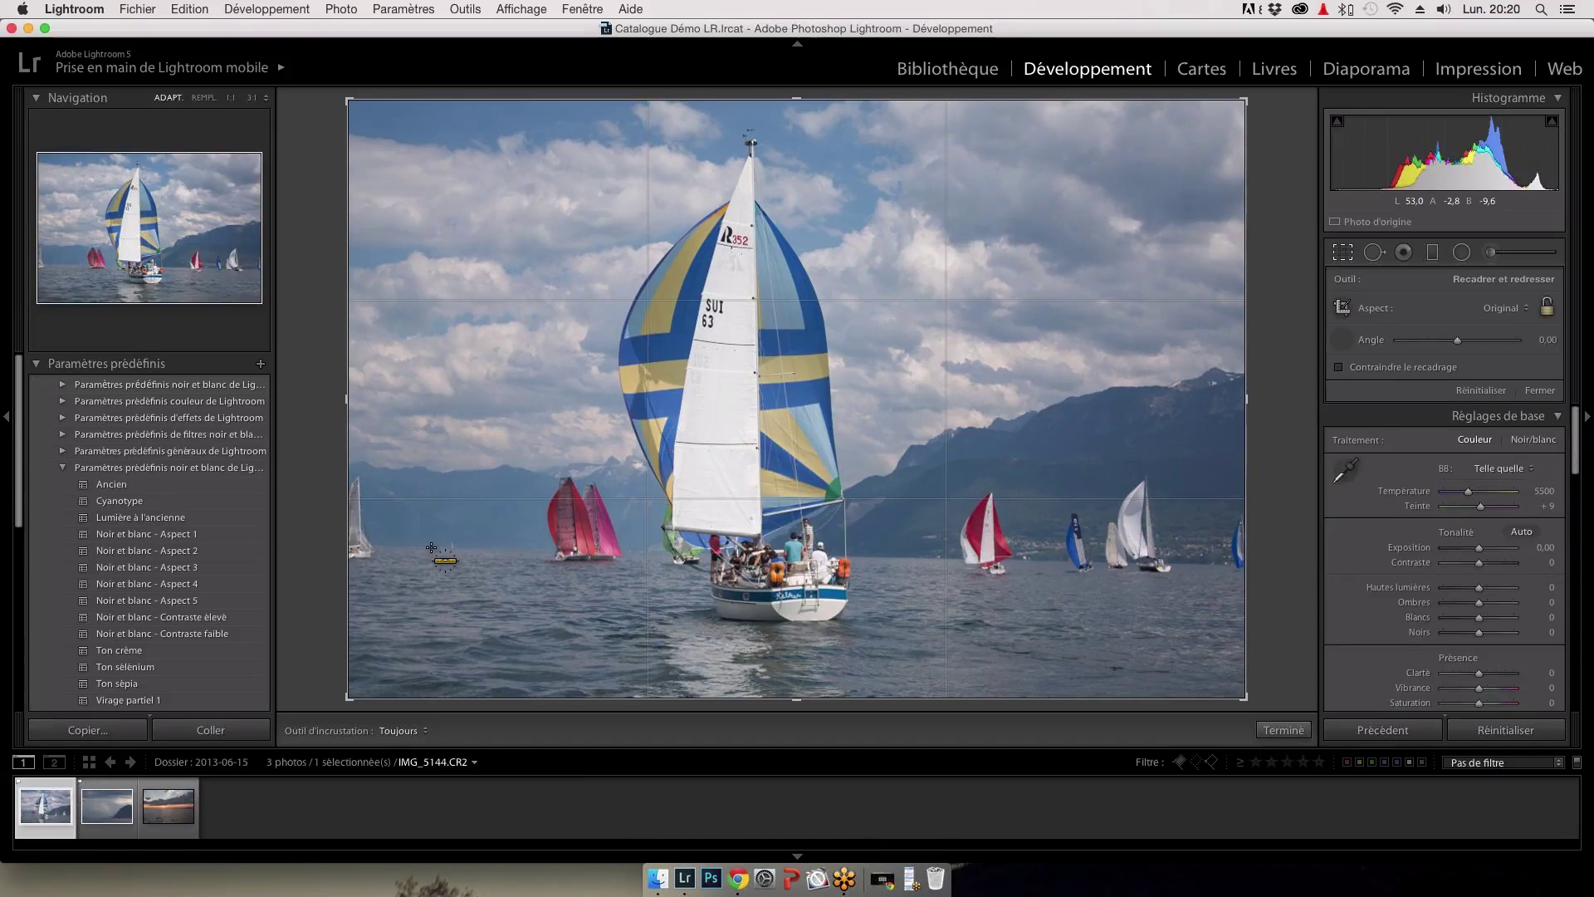
drag(432, 548, 457, 554)
drag(750, 554, 1214, 558)
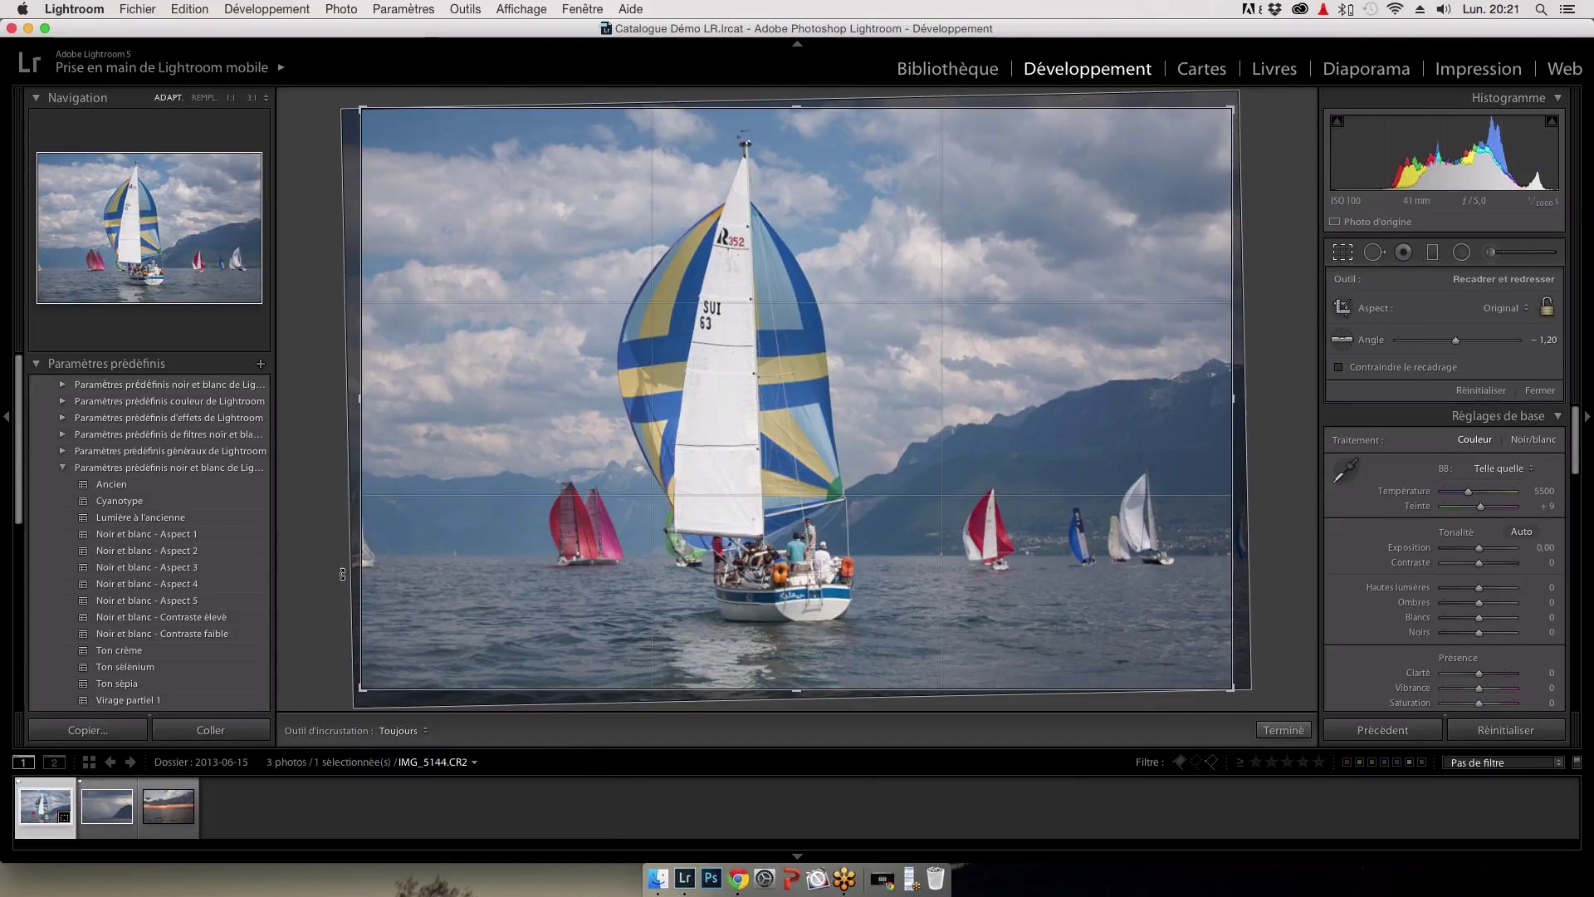
Step: Try a slightly narrower crop with custom proportions on the sailboat photo and return the aspect ratio to Original
click(365, 397)
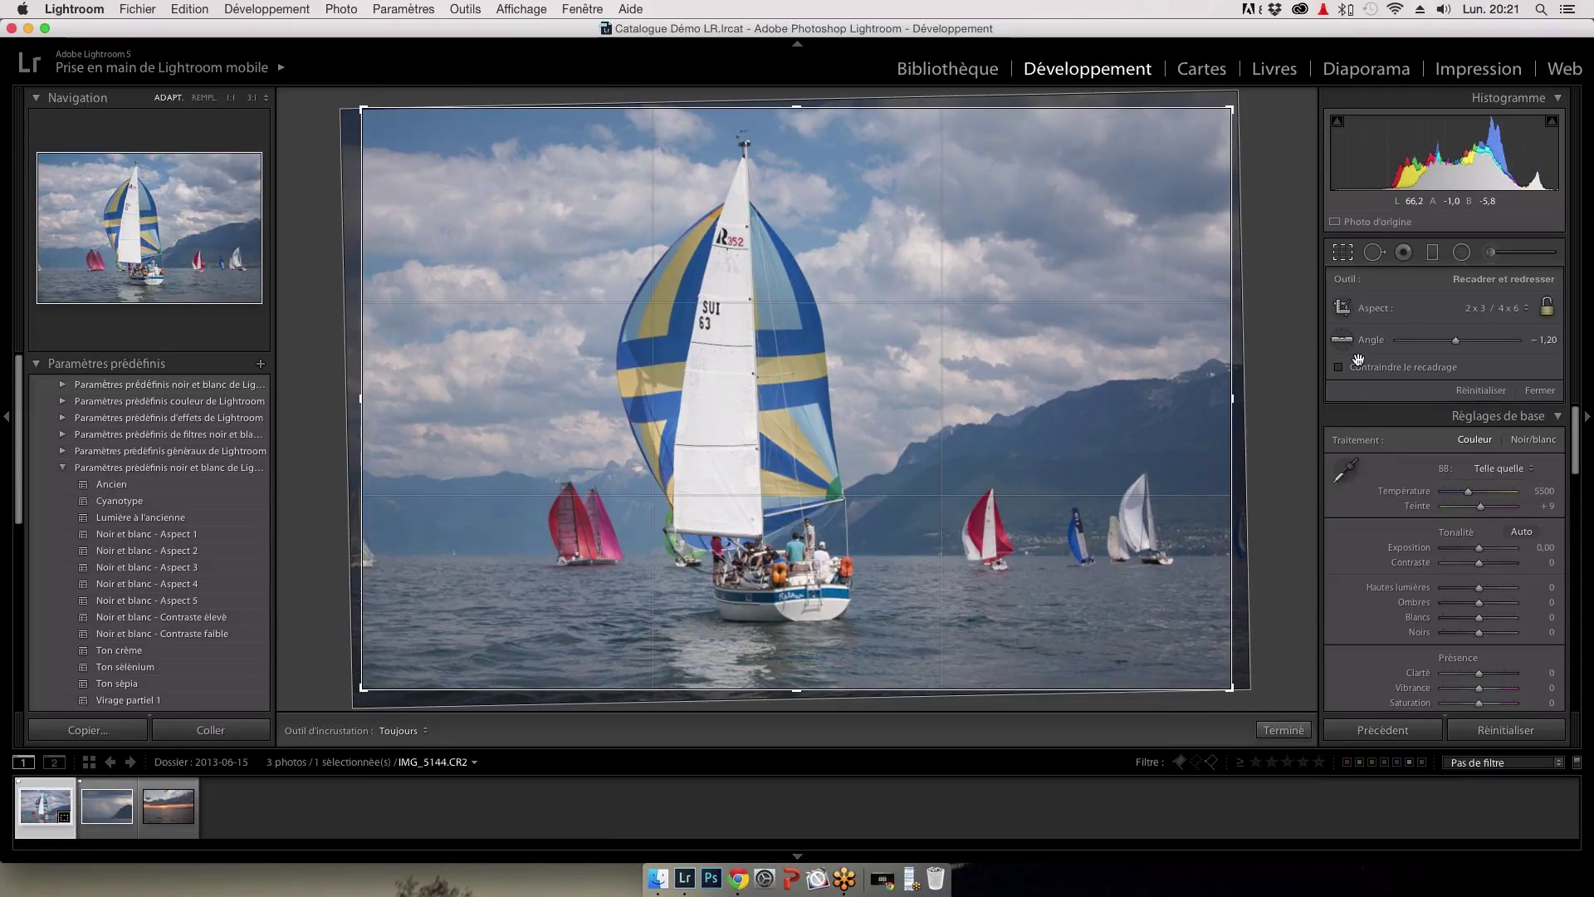
click(1493, 309)
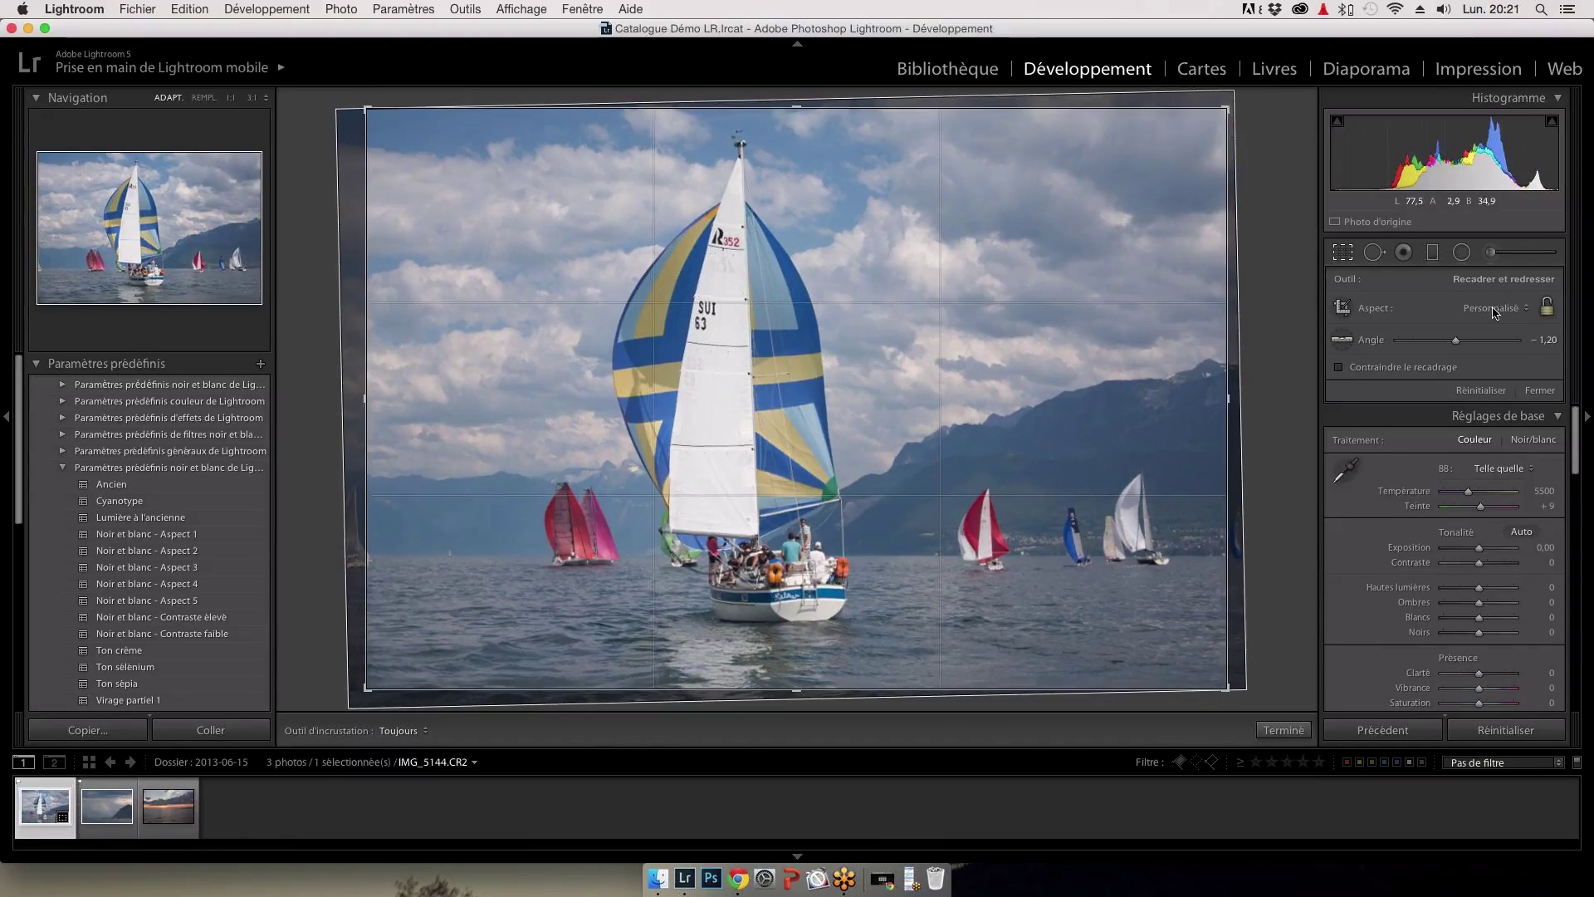
click(1495, 311)
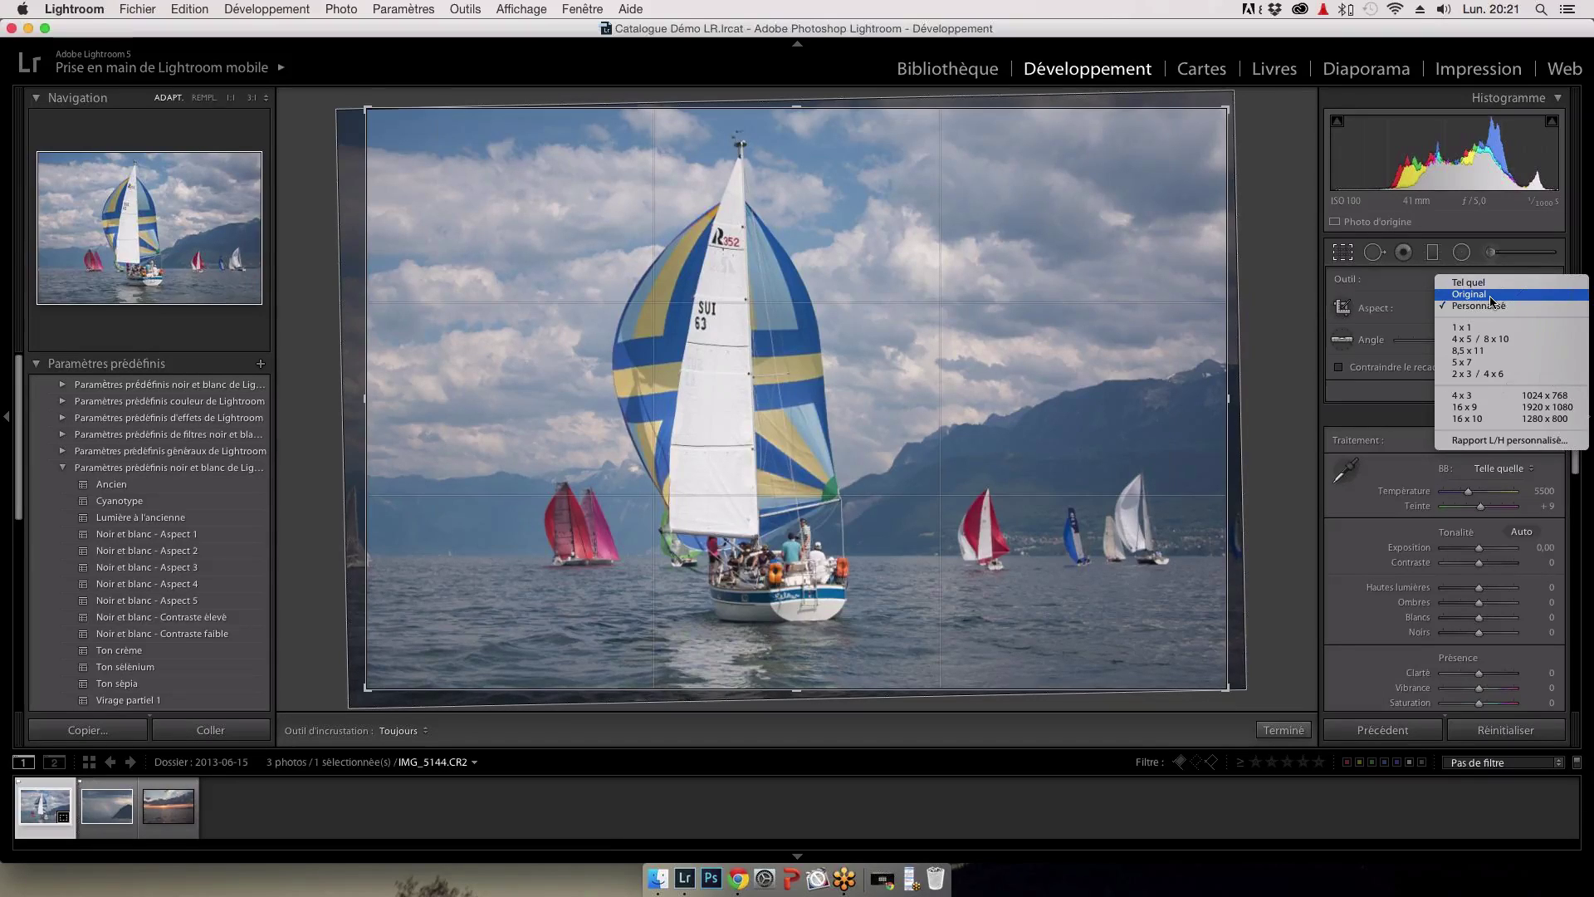
click(1491, 296)
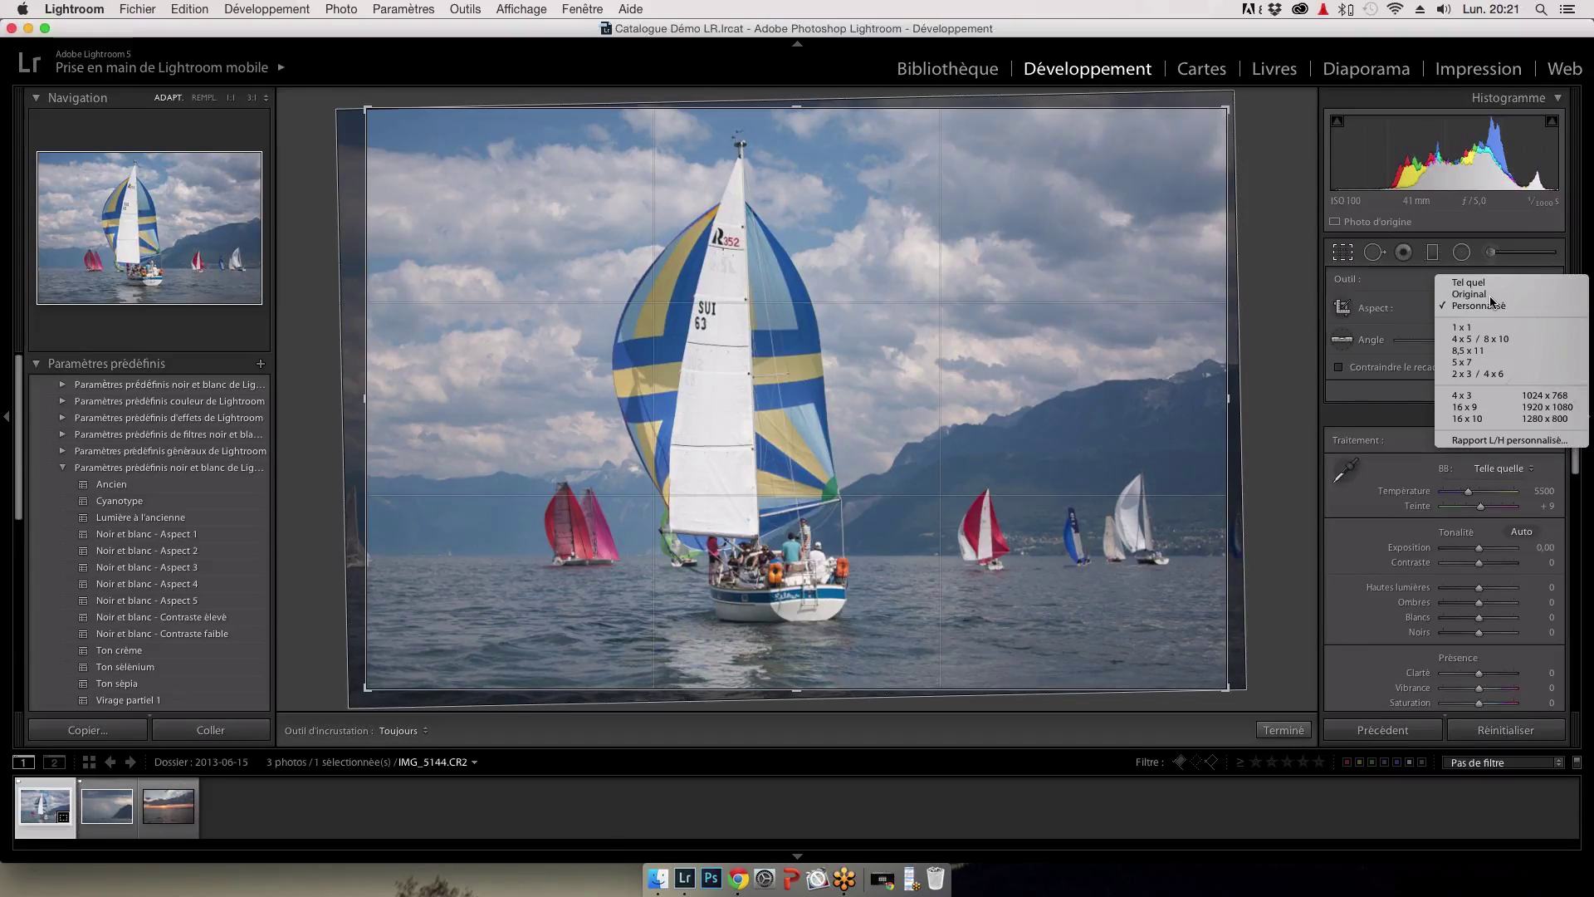
click(1490, 296)
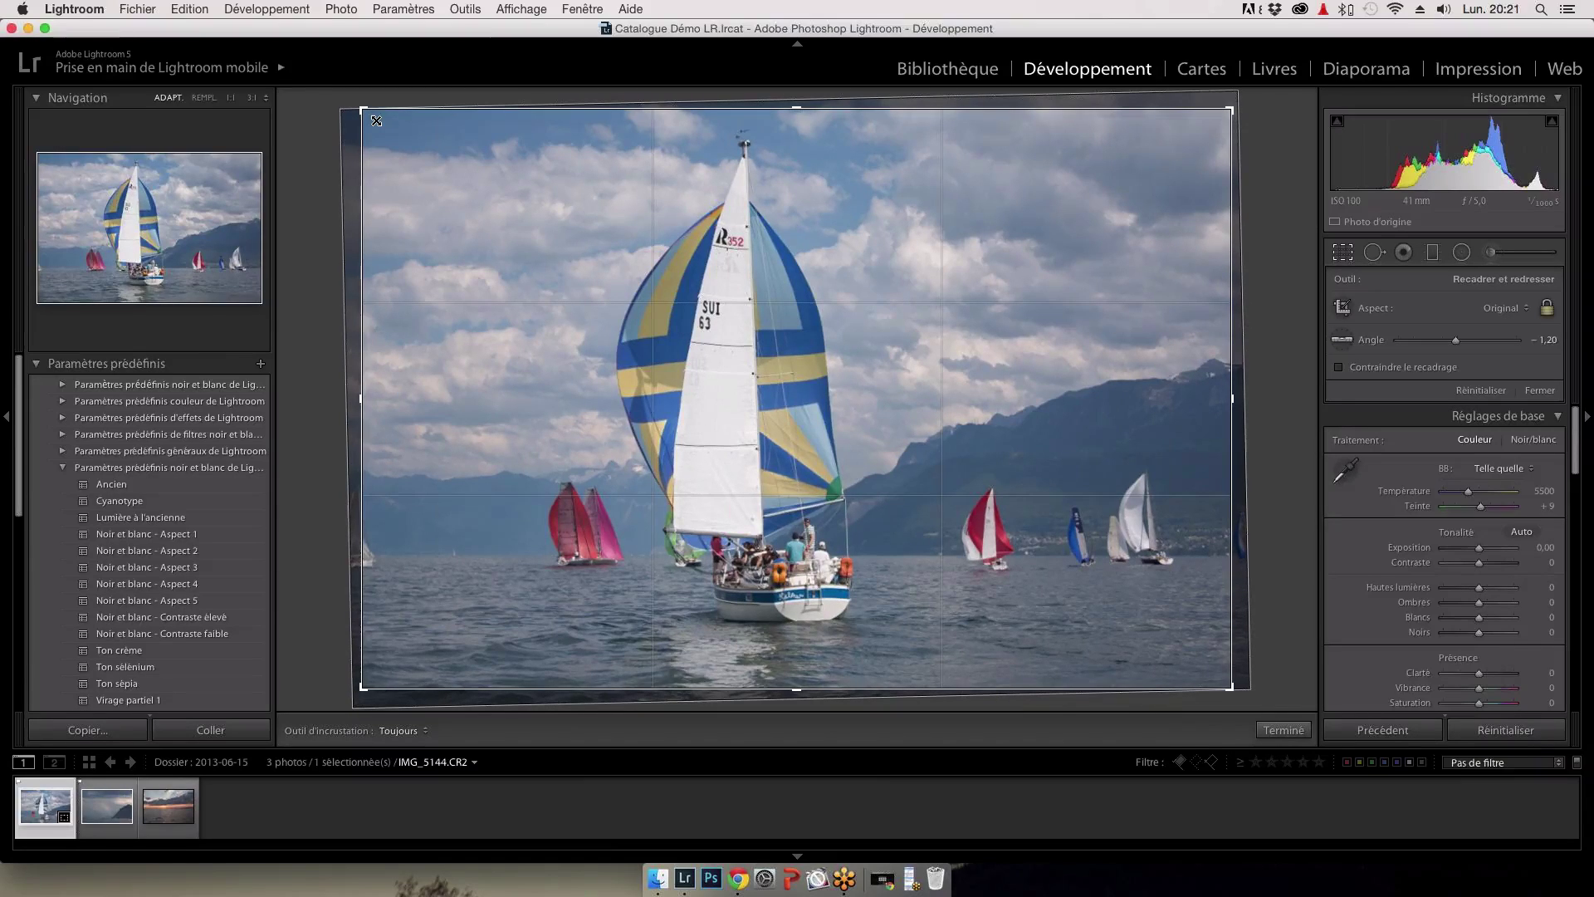
Step: Crop the photo to portrait orientation around the main sailboat at the Original aspect ratio and apply the crop
drag(376, 120, 533, 225)
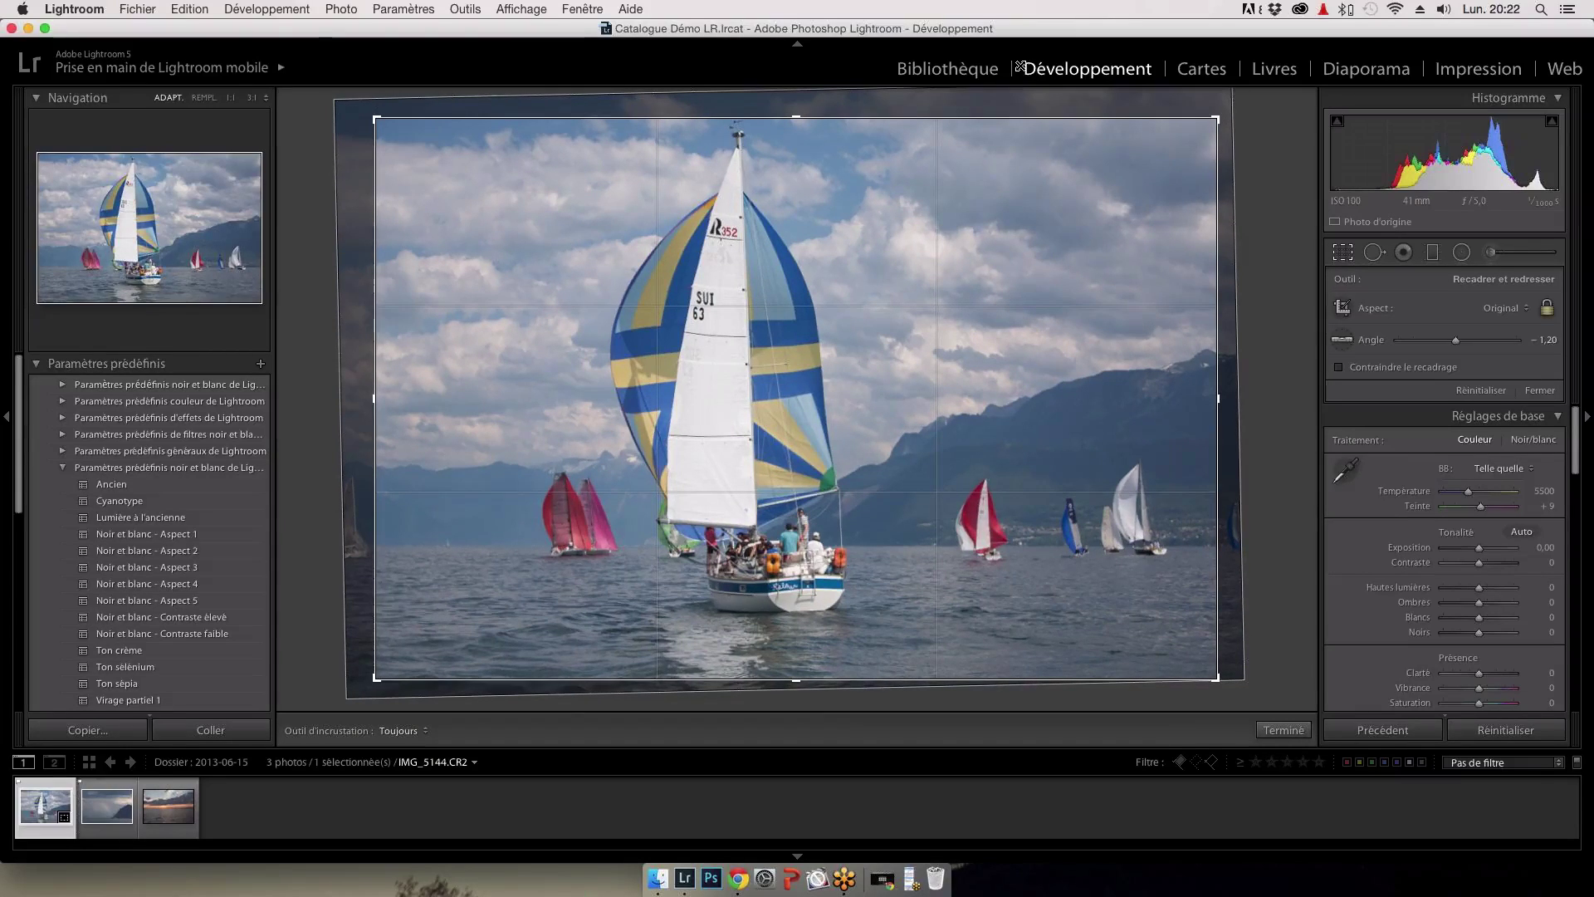
key(x)
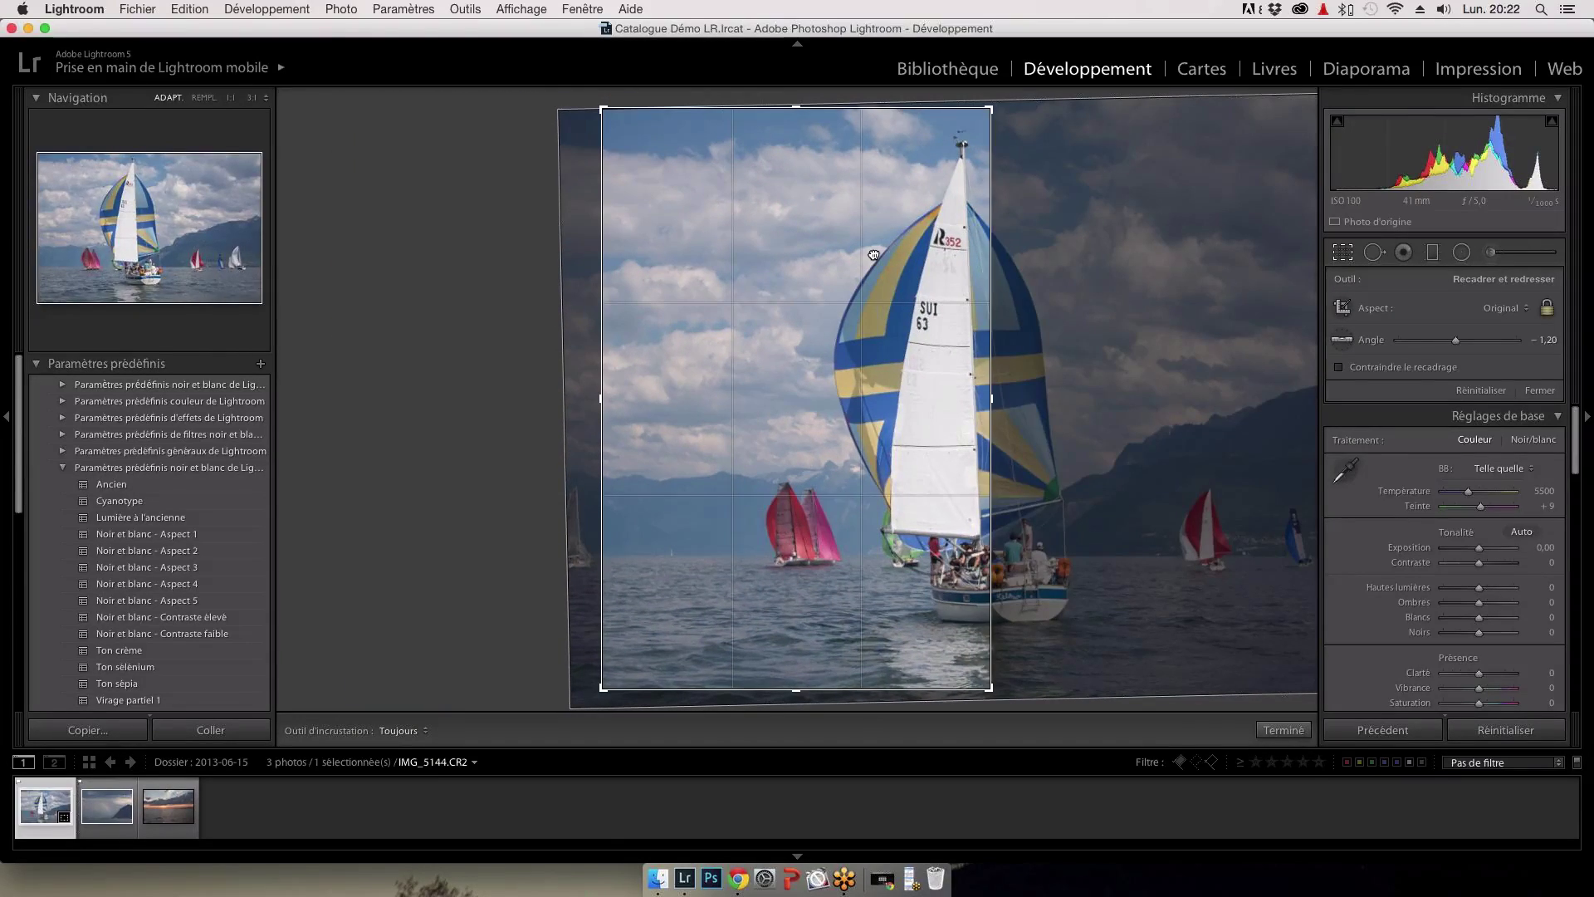
drag(873, 254, 844, 344)
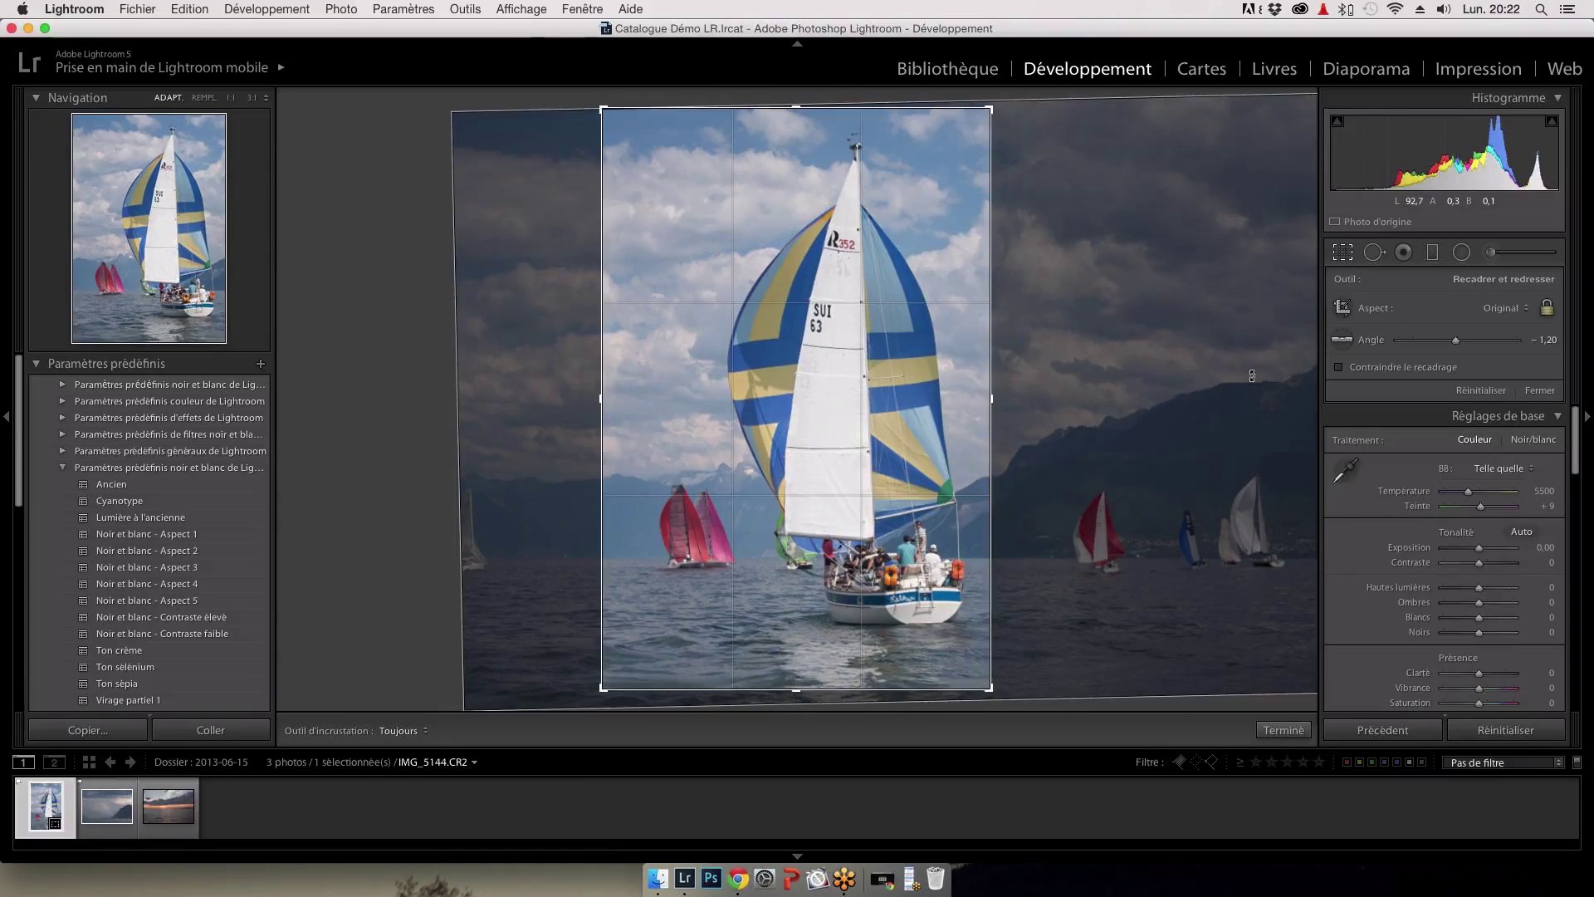
key(Return)
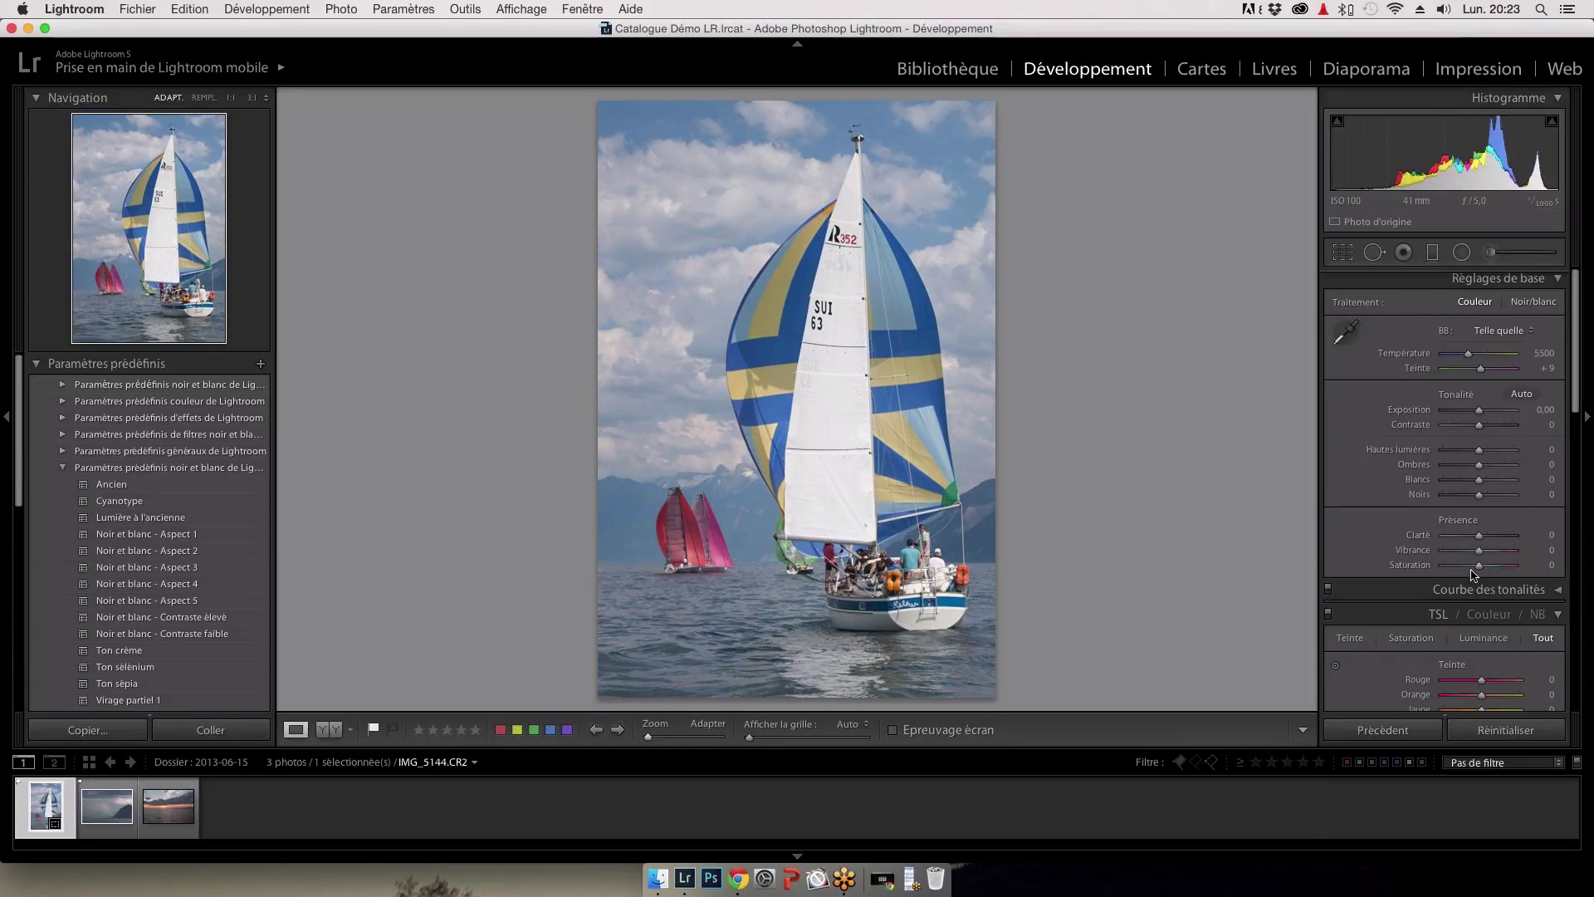
Step: Enable the lens correction profile for the sailboat photo and review the lens models, keeping Canon EF-S 18-55mm f/3.5-5.6 IS
scroll(1472, 572, down, 3)
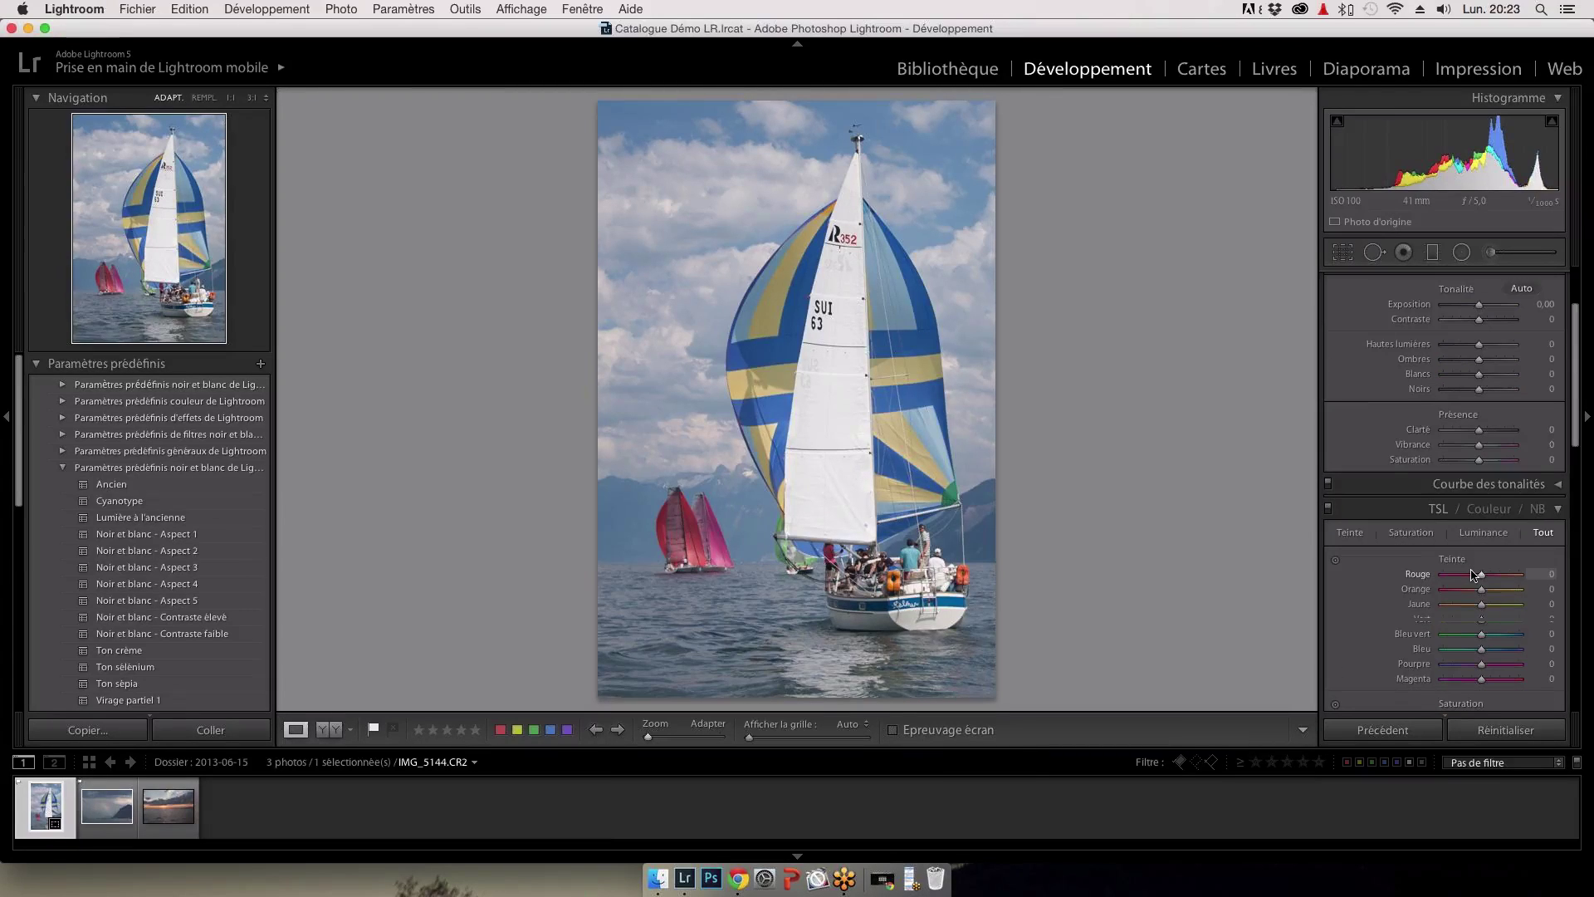
scroll(1472, 573, down, 6)
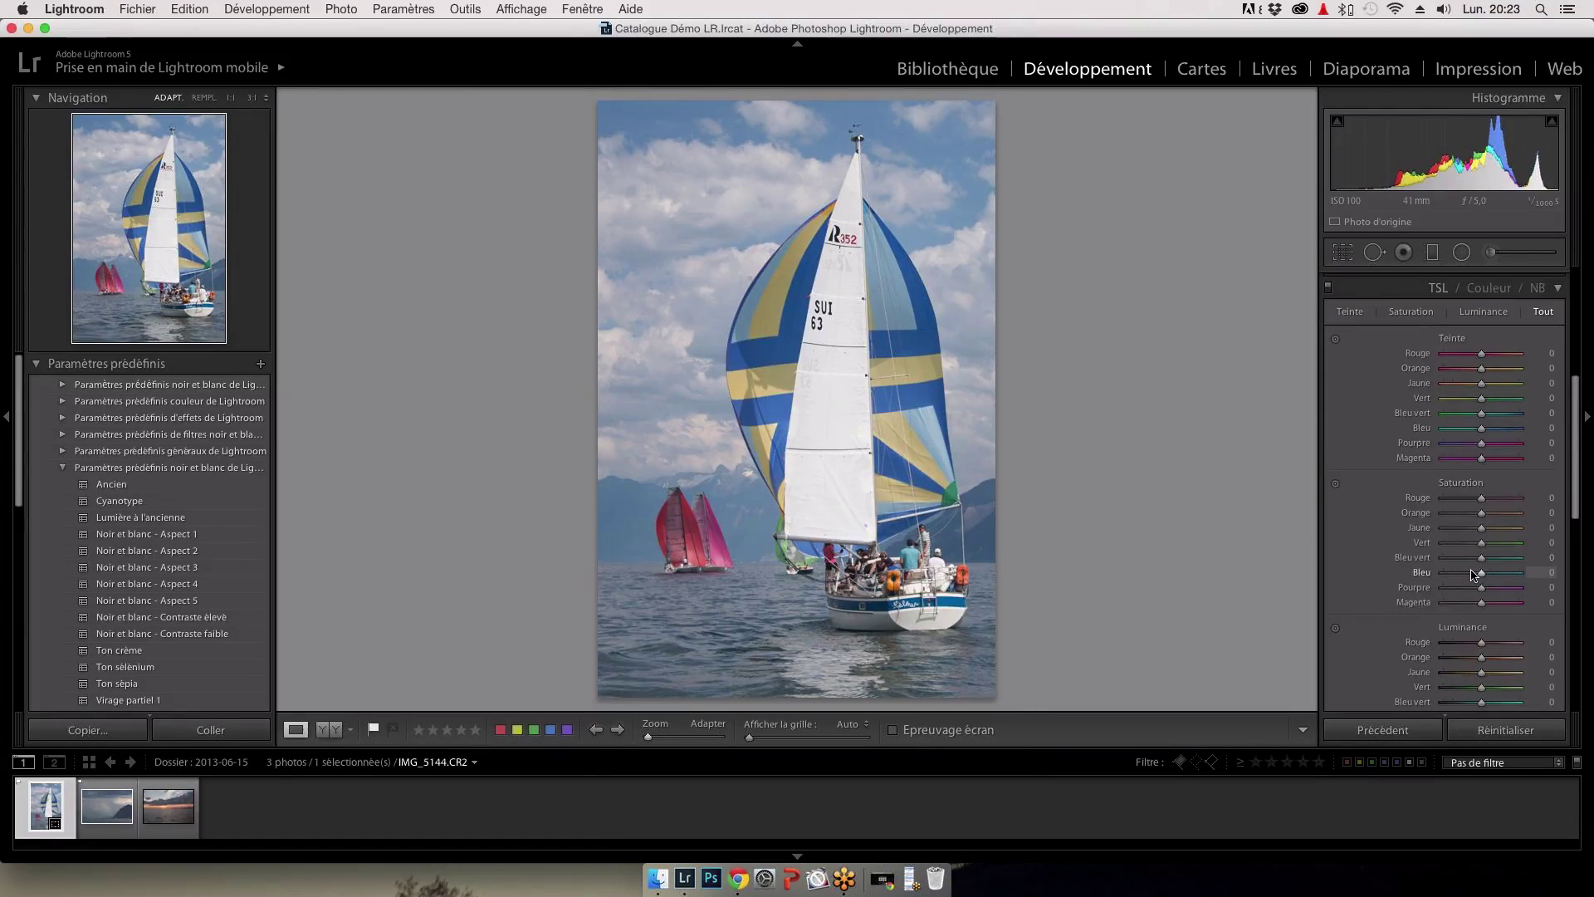
scroll(1472, 572, down, 11)
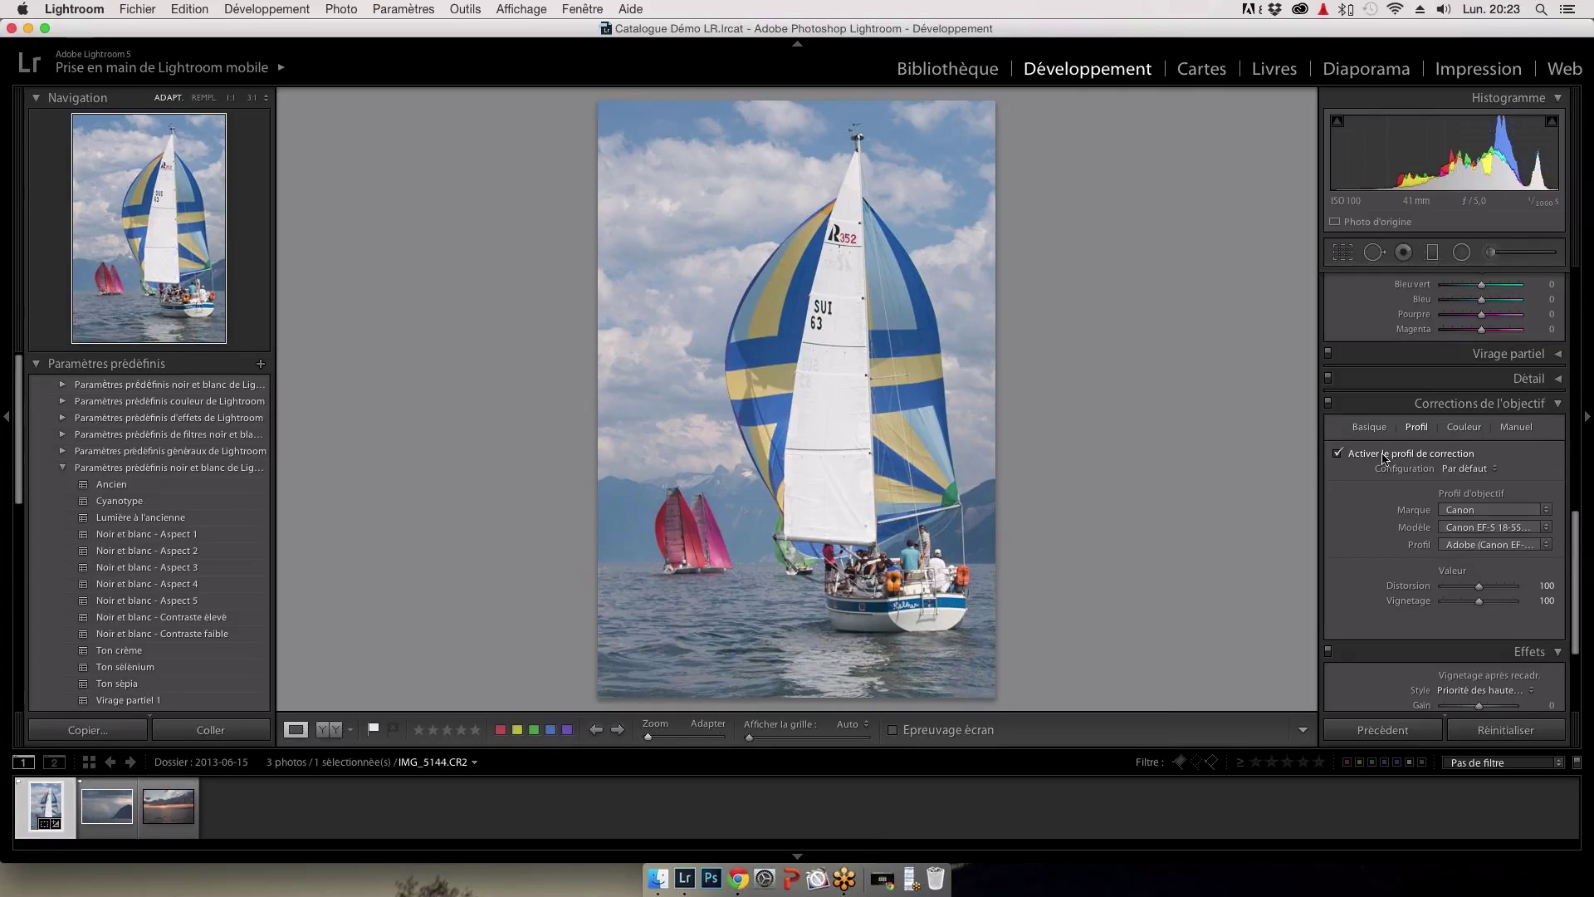
click(1481, 529)
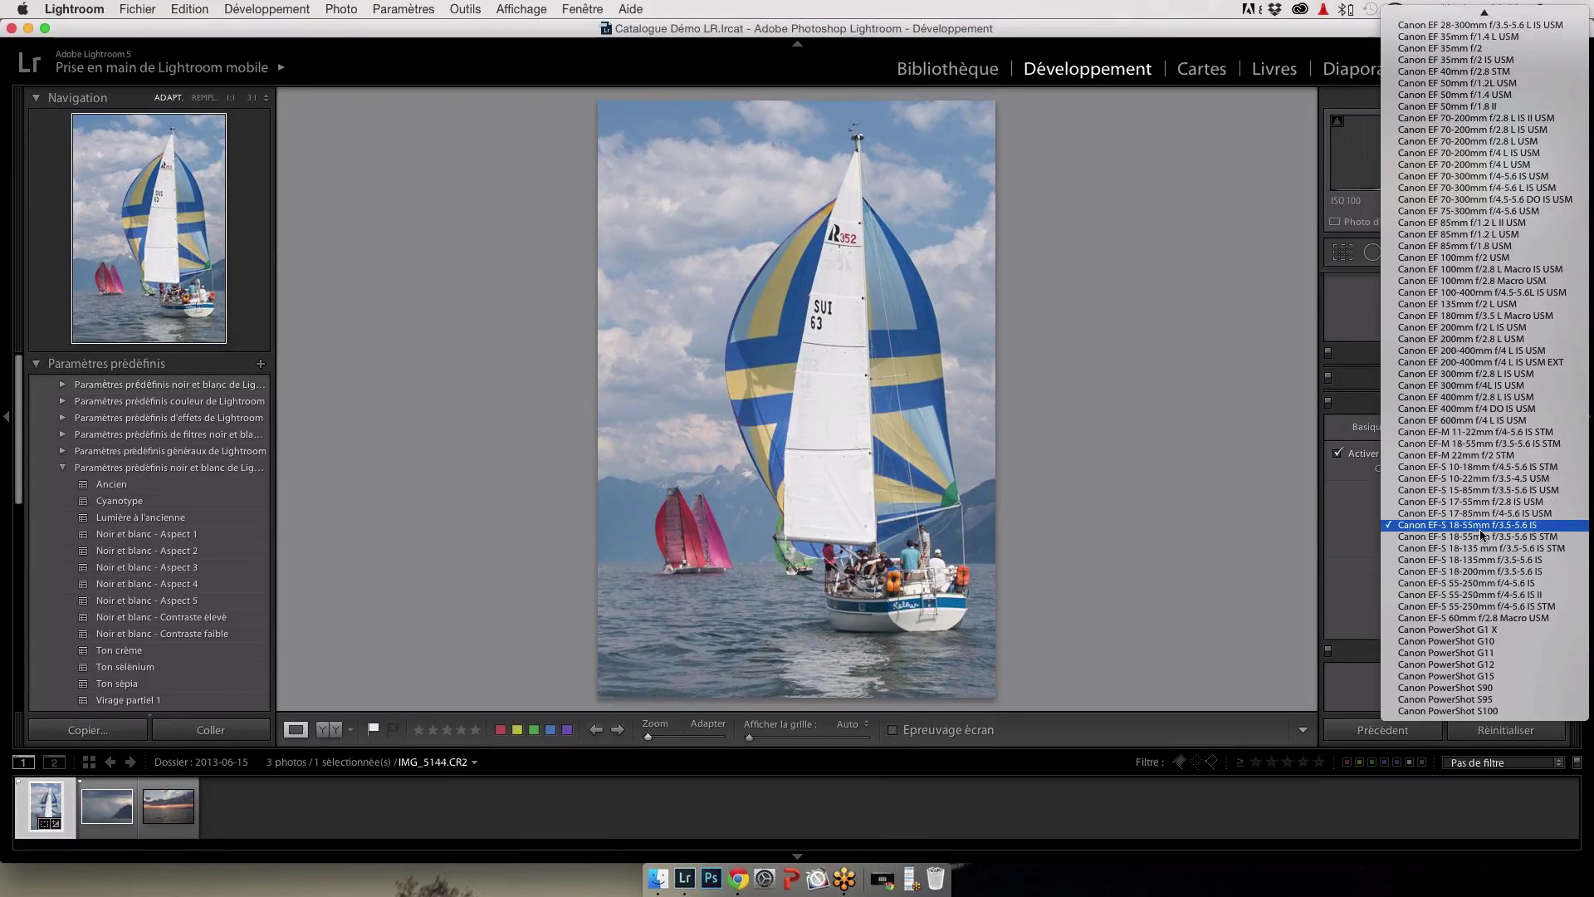
click(1412, 533)
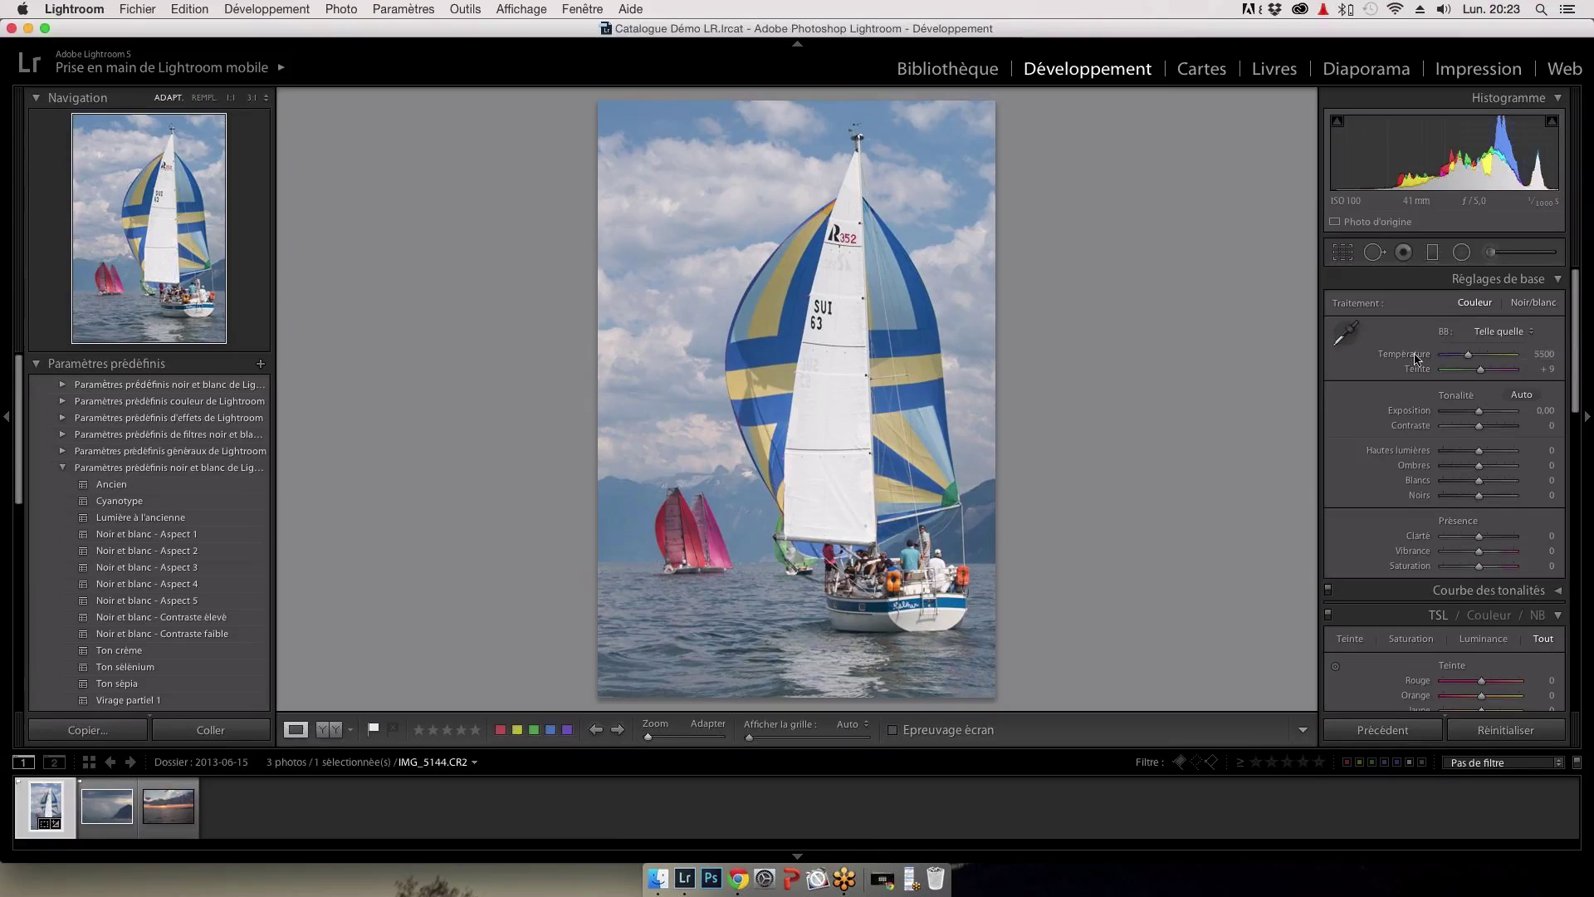
Step: Sample the white balance from the white mainsail and try colour temperatures of 50000 and 4603
click(1352, 328)
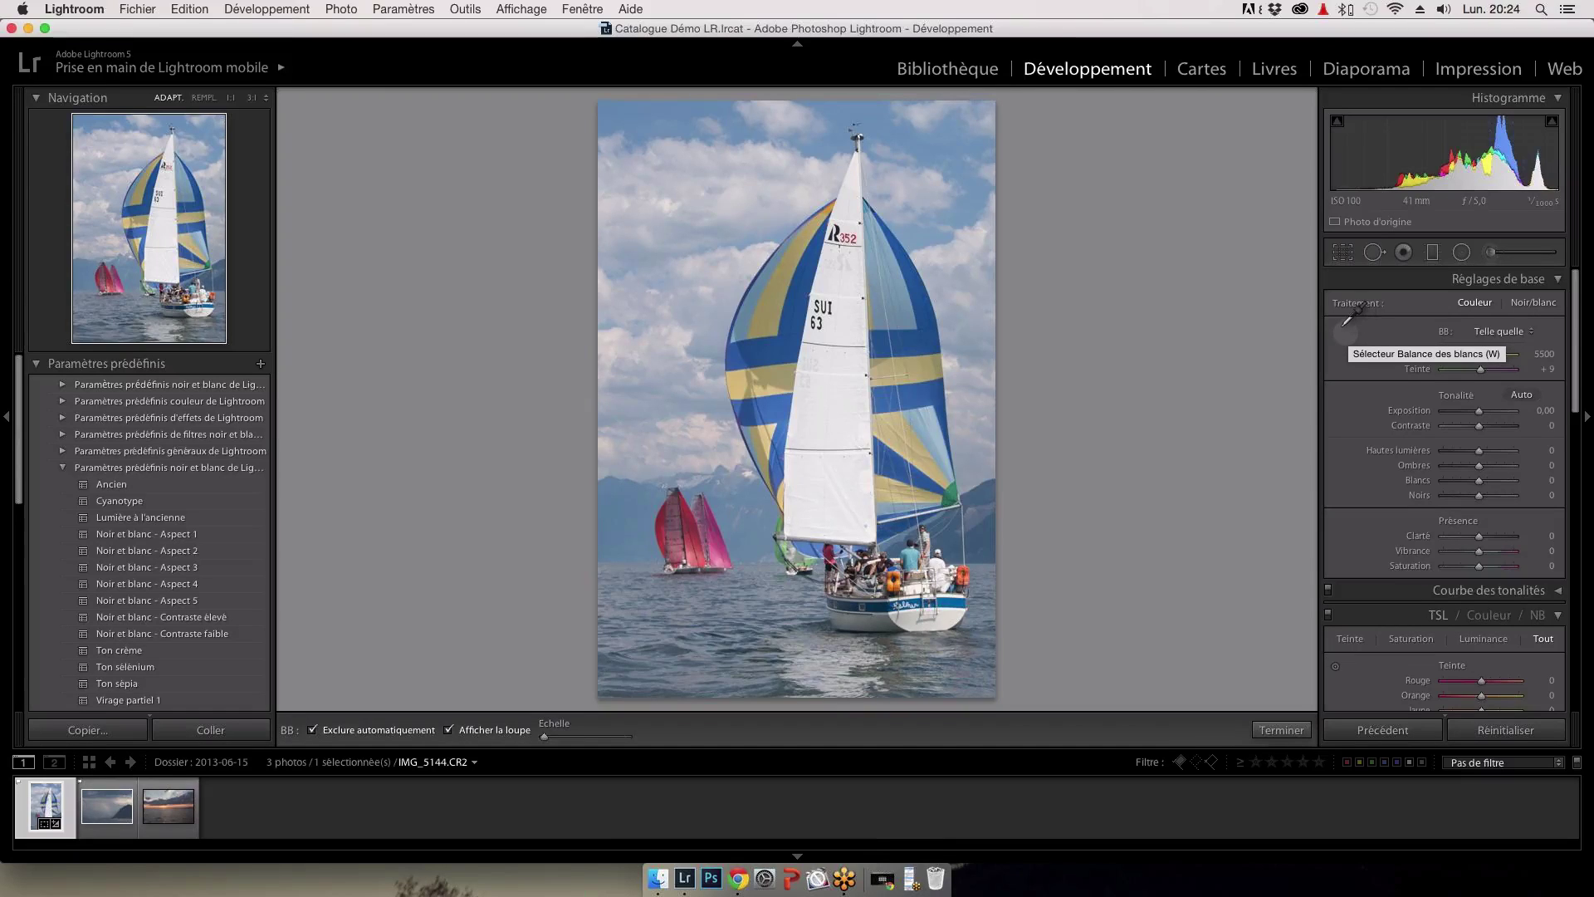
click(852, 470)
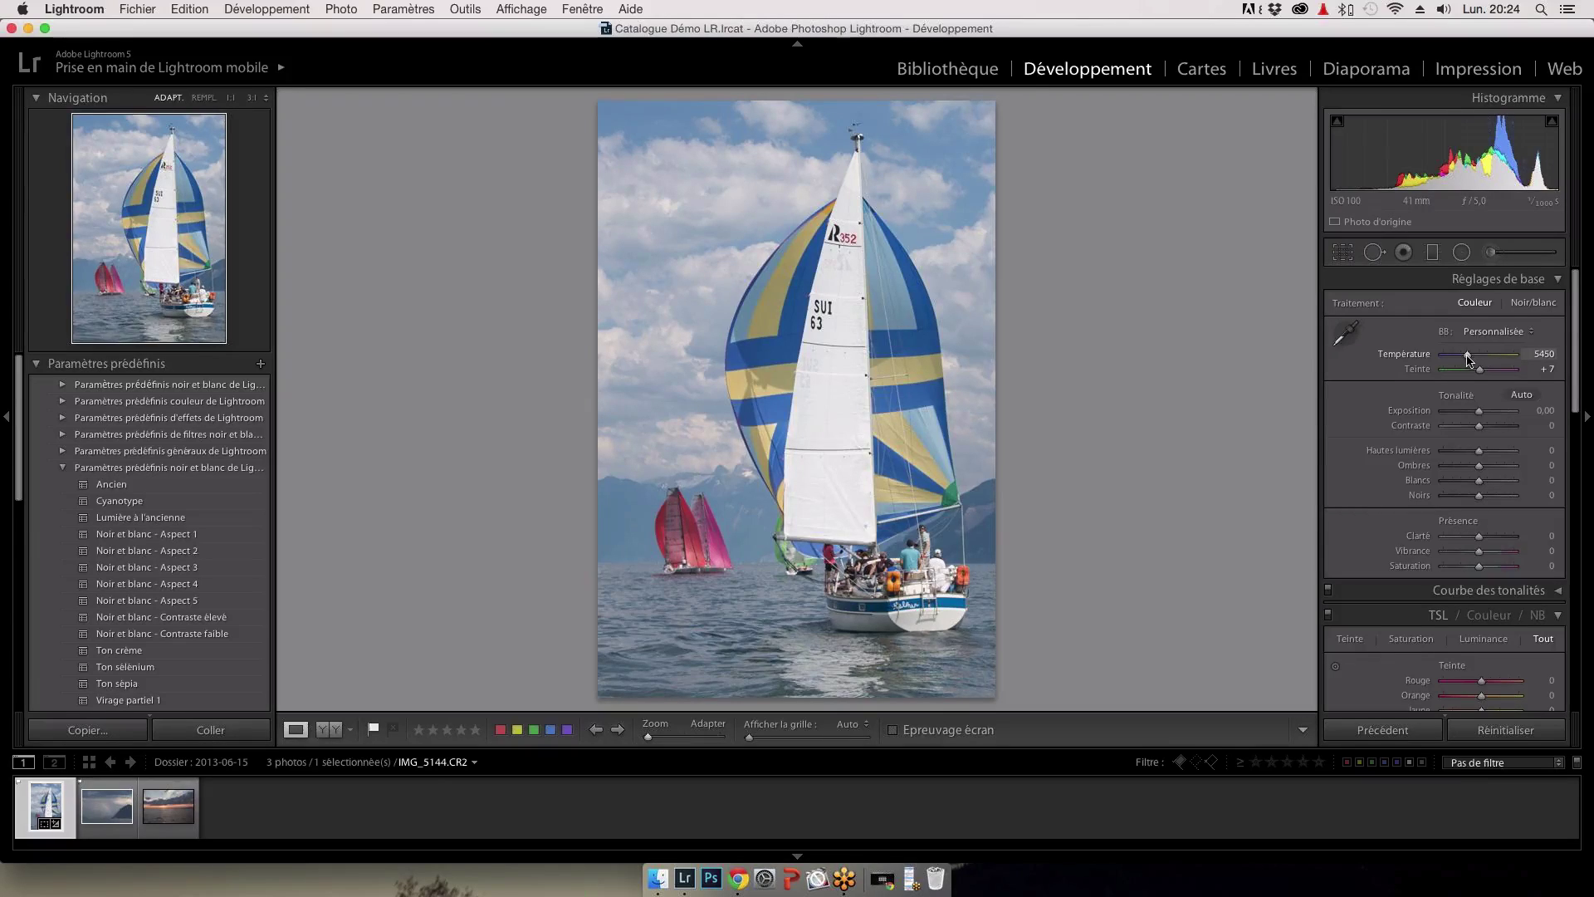
drag(1467, 358, 1466, 360)
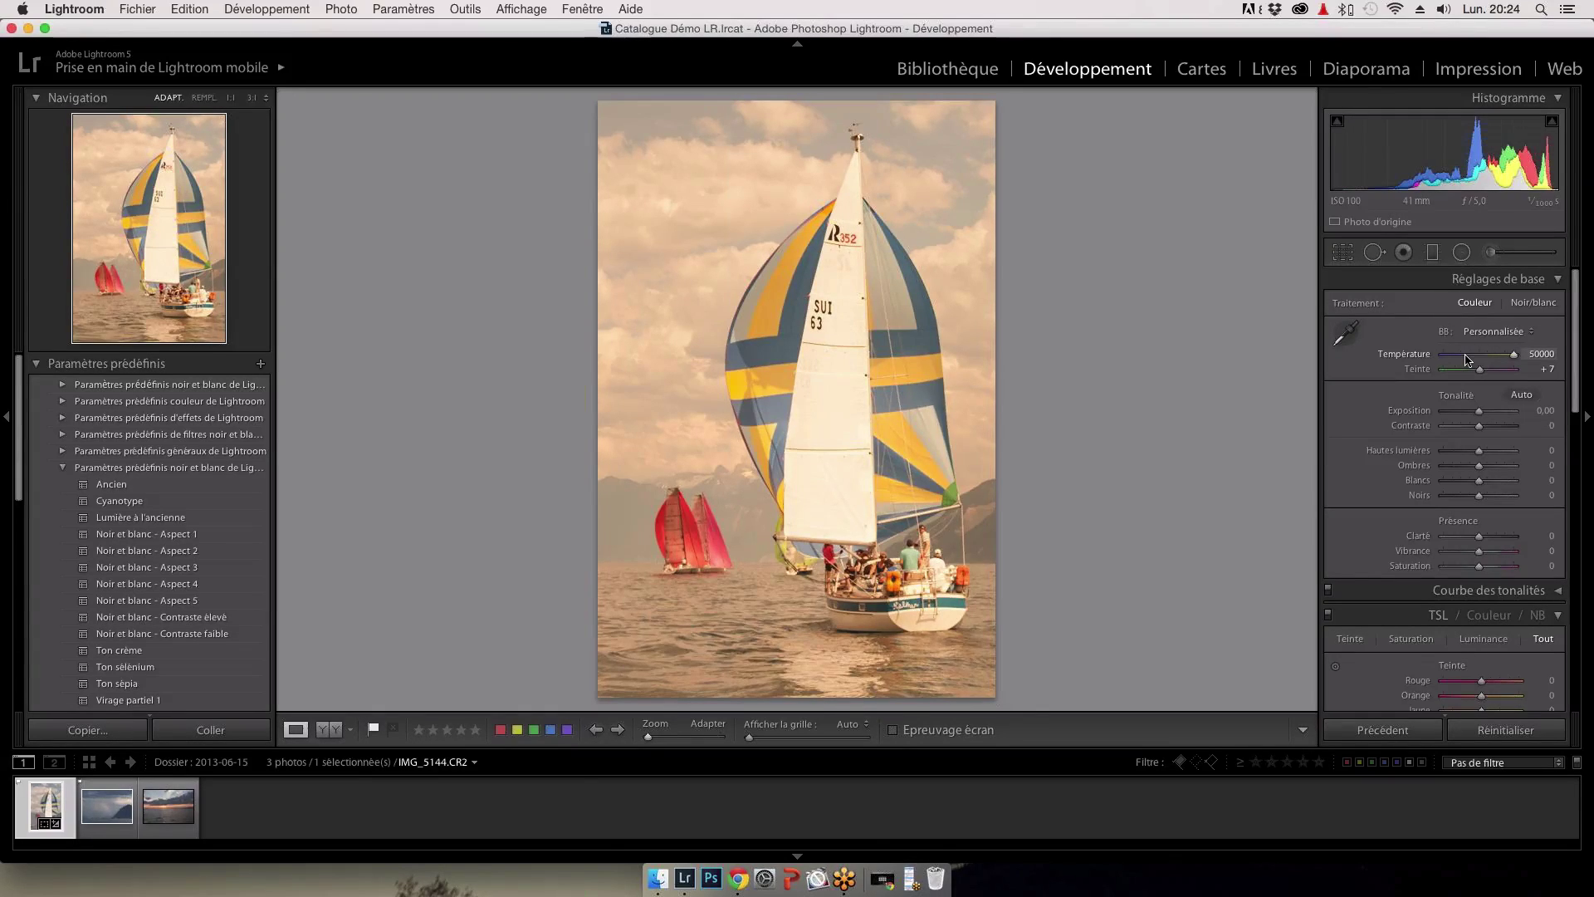
click(1464, 360)
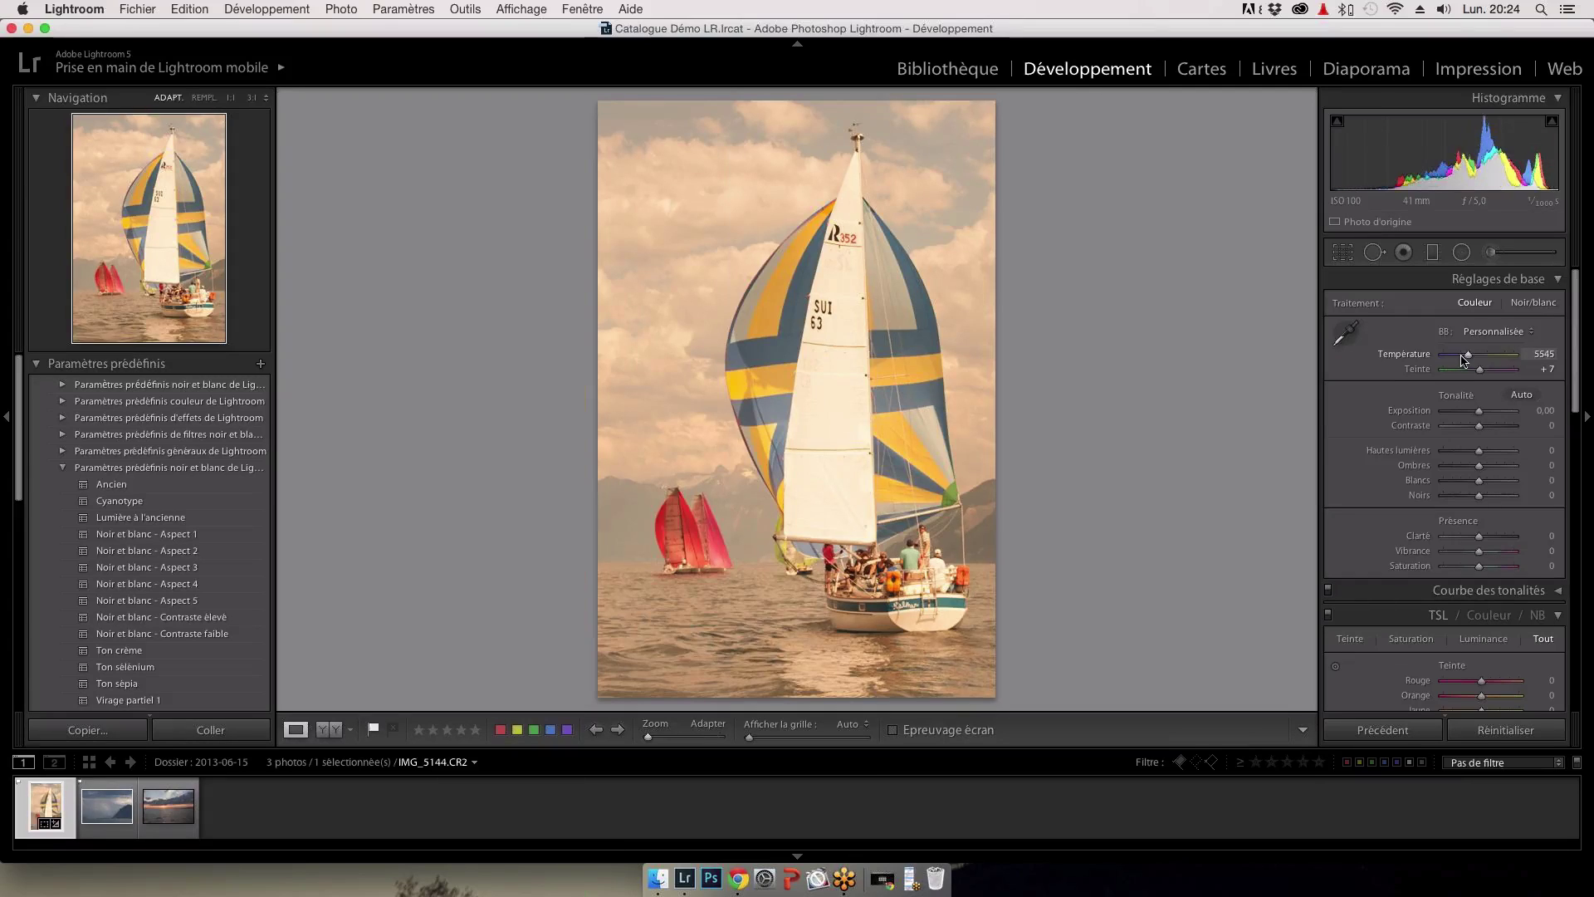
drag(1464, 361, 1460, 360)
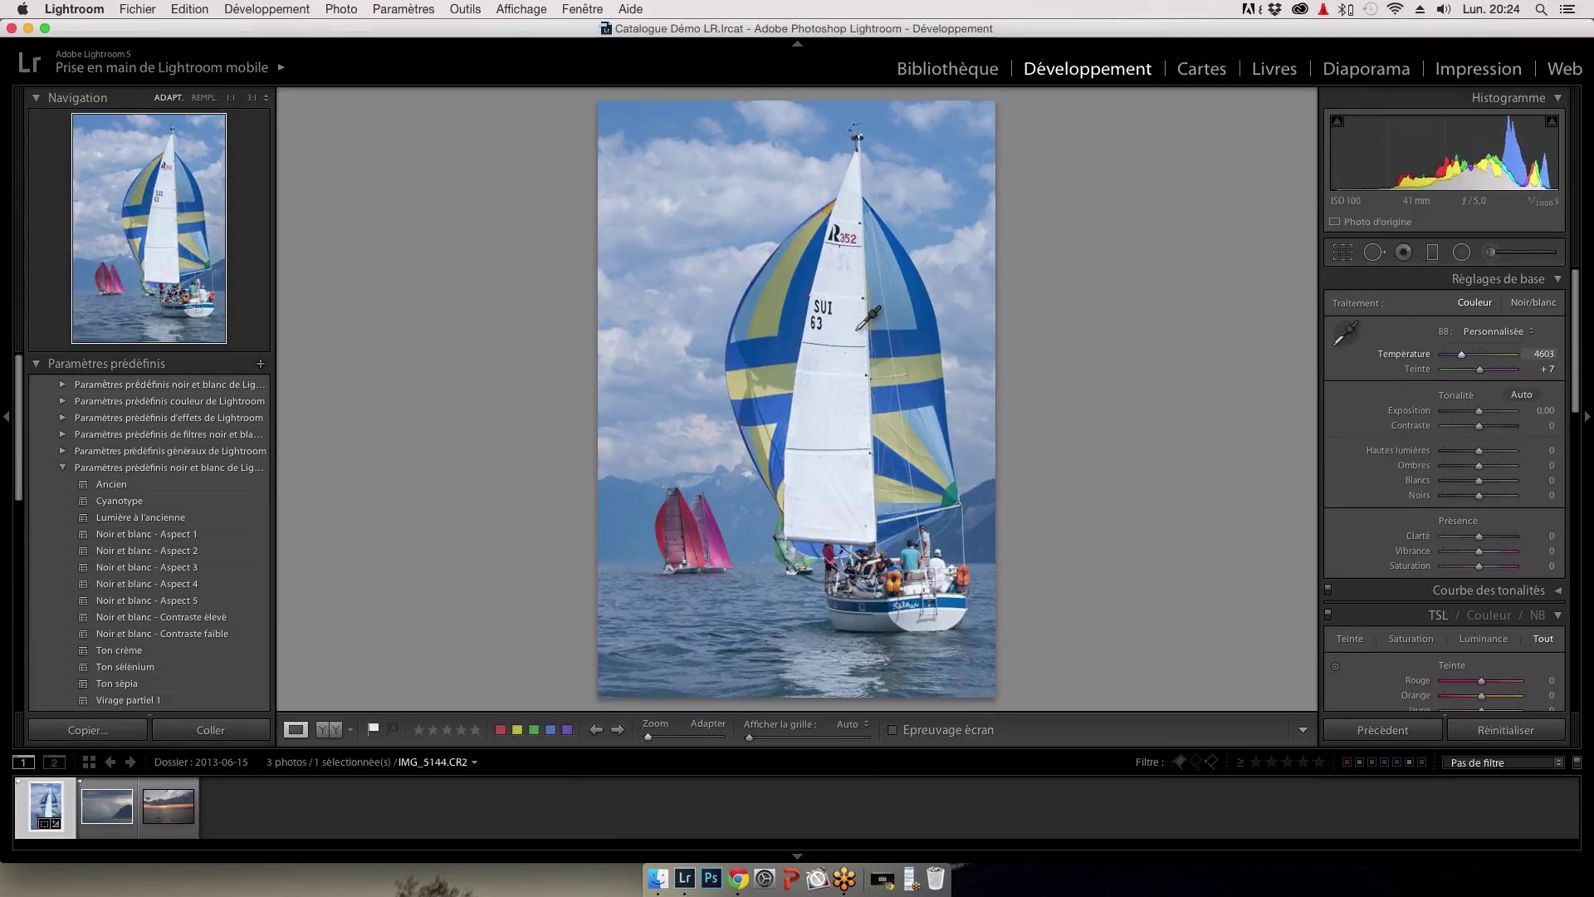
Step: Set the photo's white balance by sampling a neutral tone on the upper part of the white mainsail
key(w)
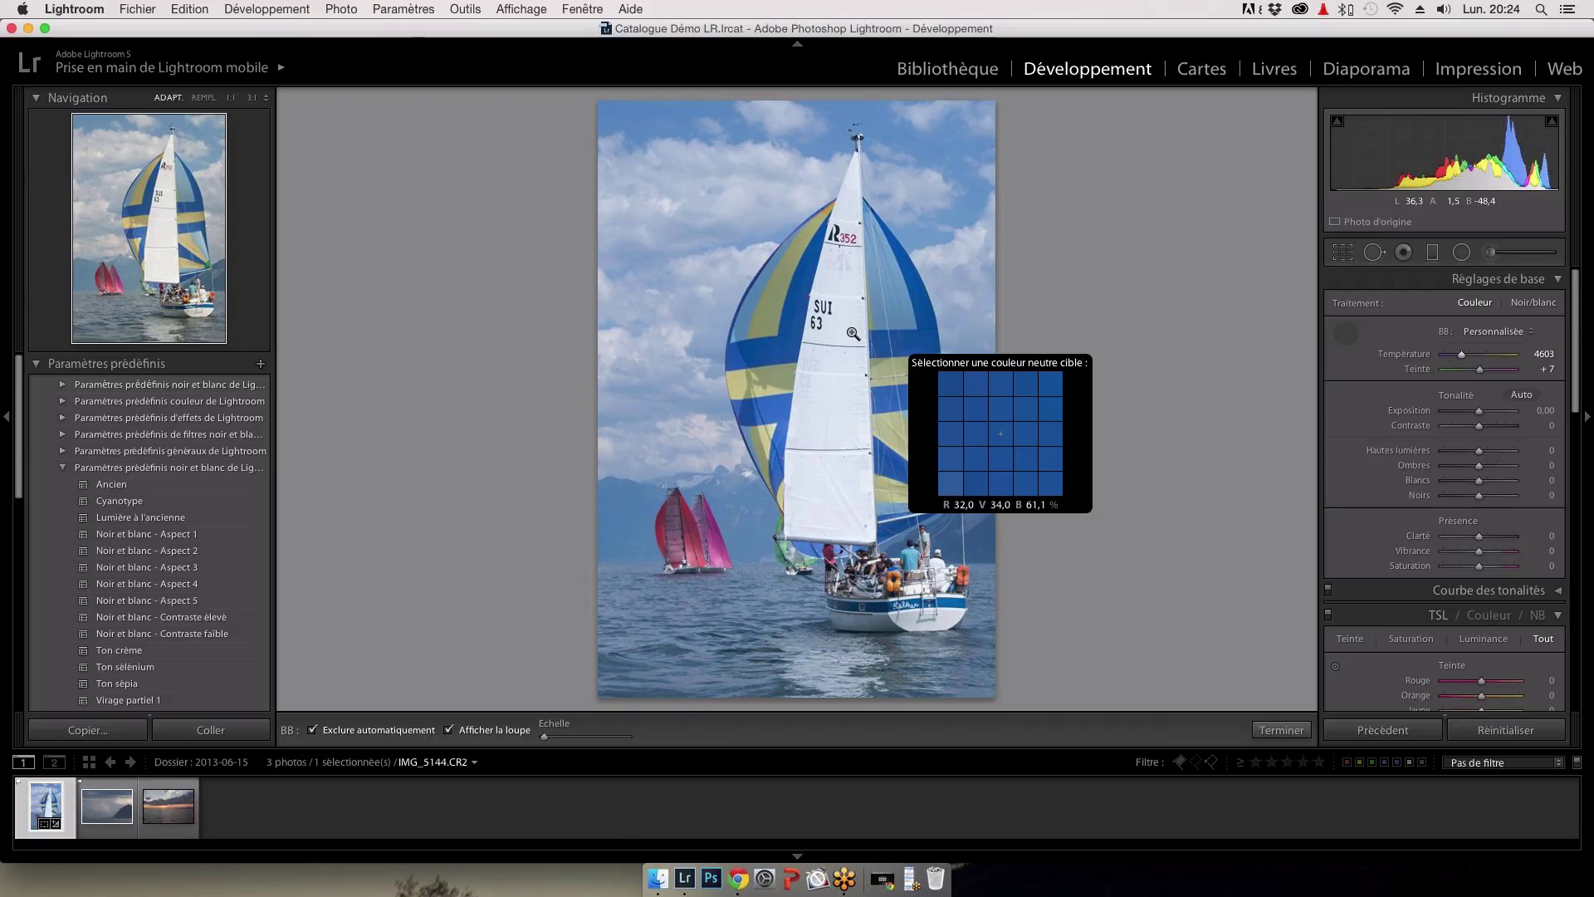
click(853, 333)
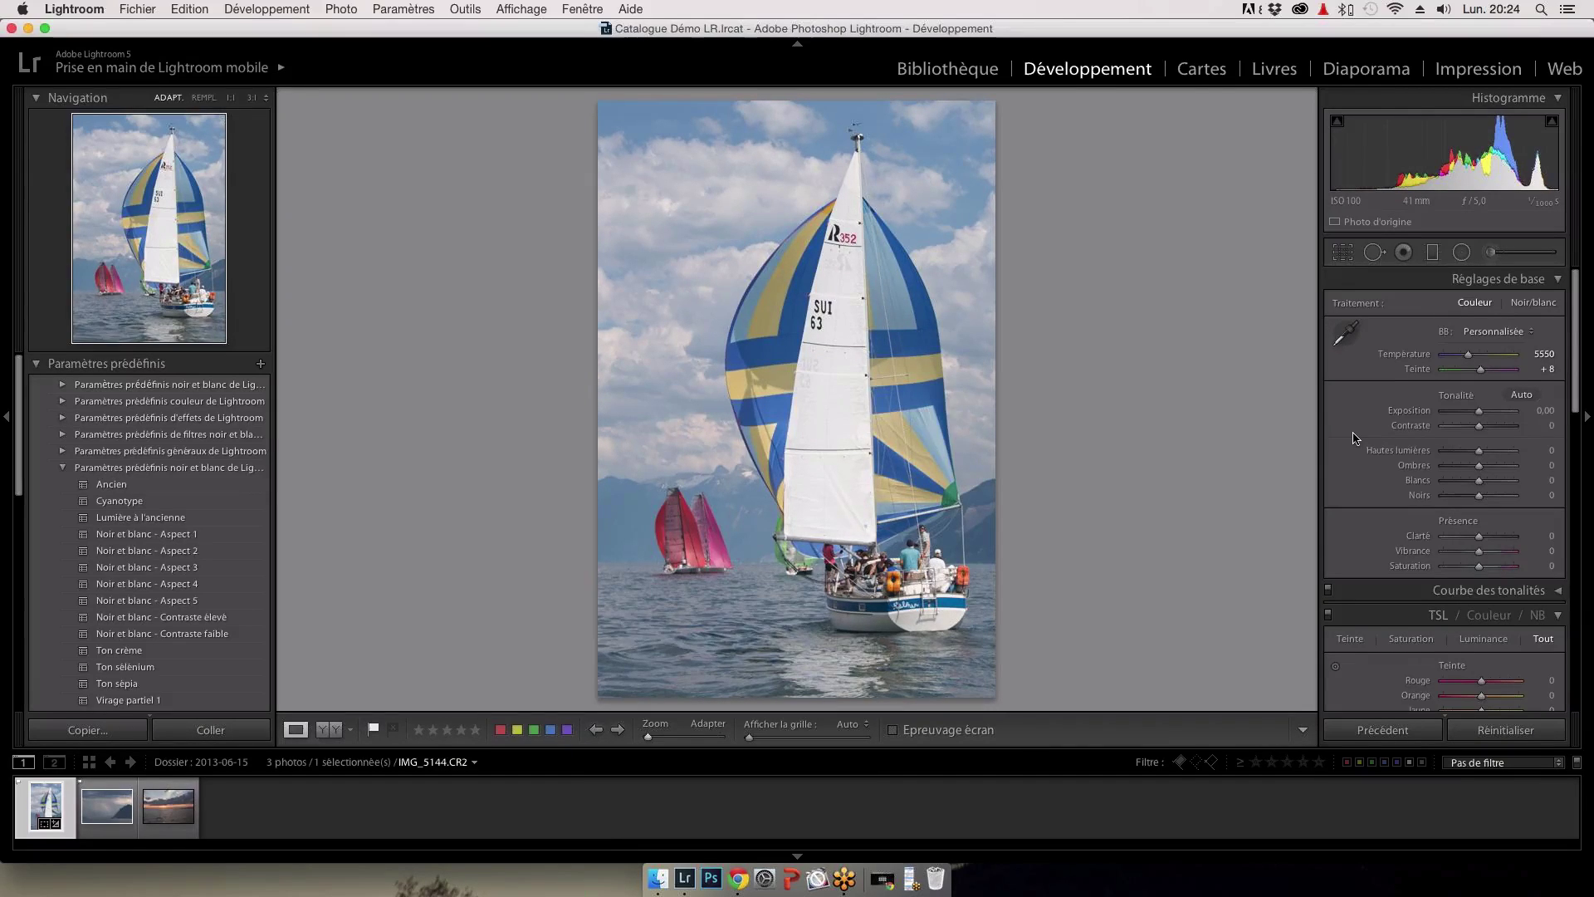
scroll(1353, 439, down, 1)
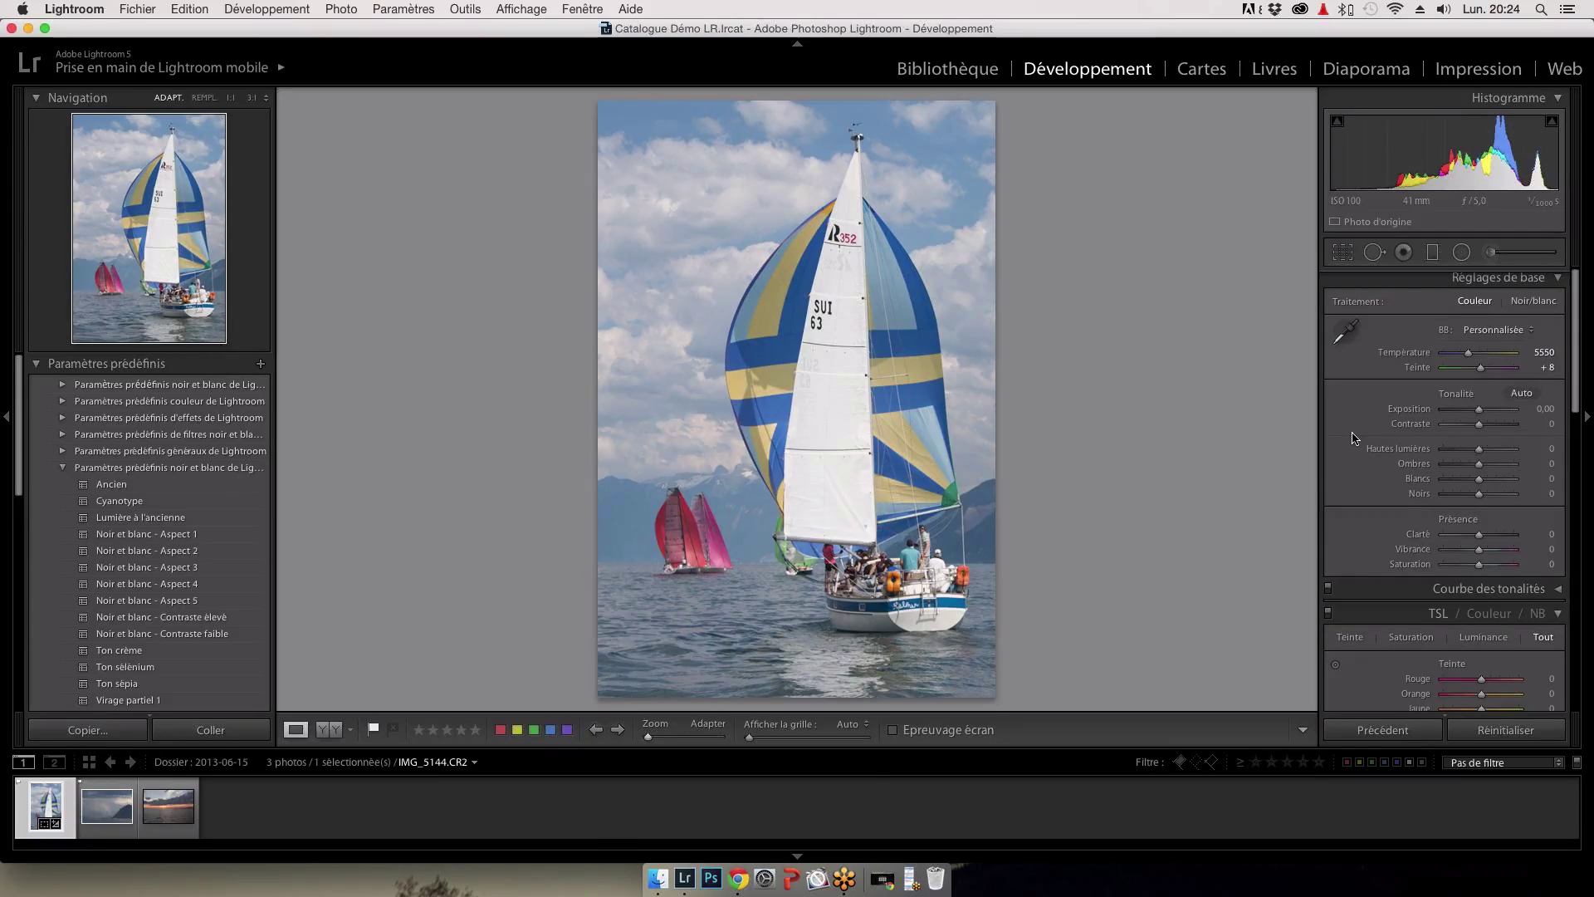
scroll(1353, 439, down, 1)
scroll(1353, 439, down, 3)
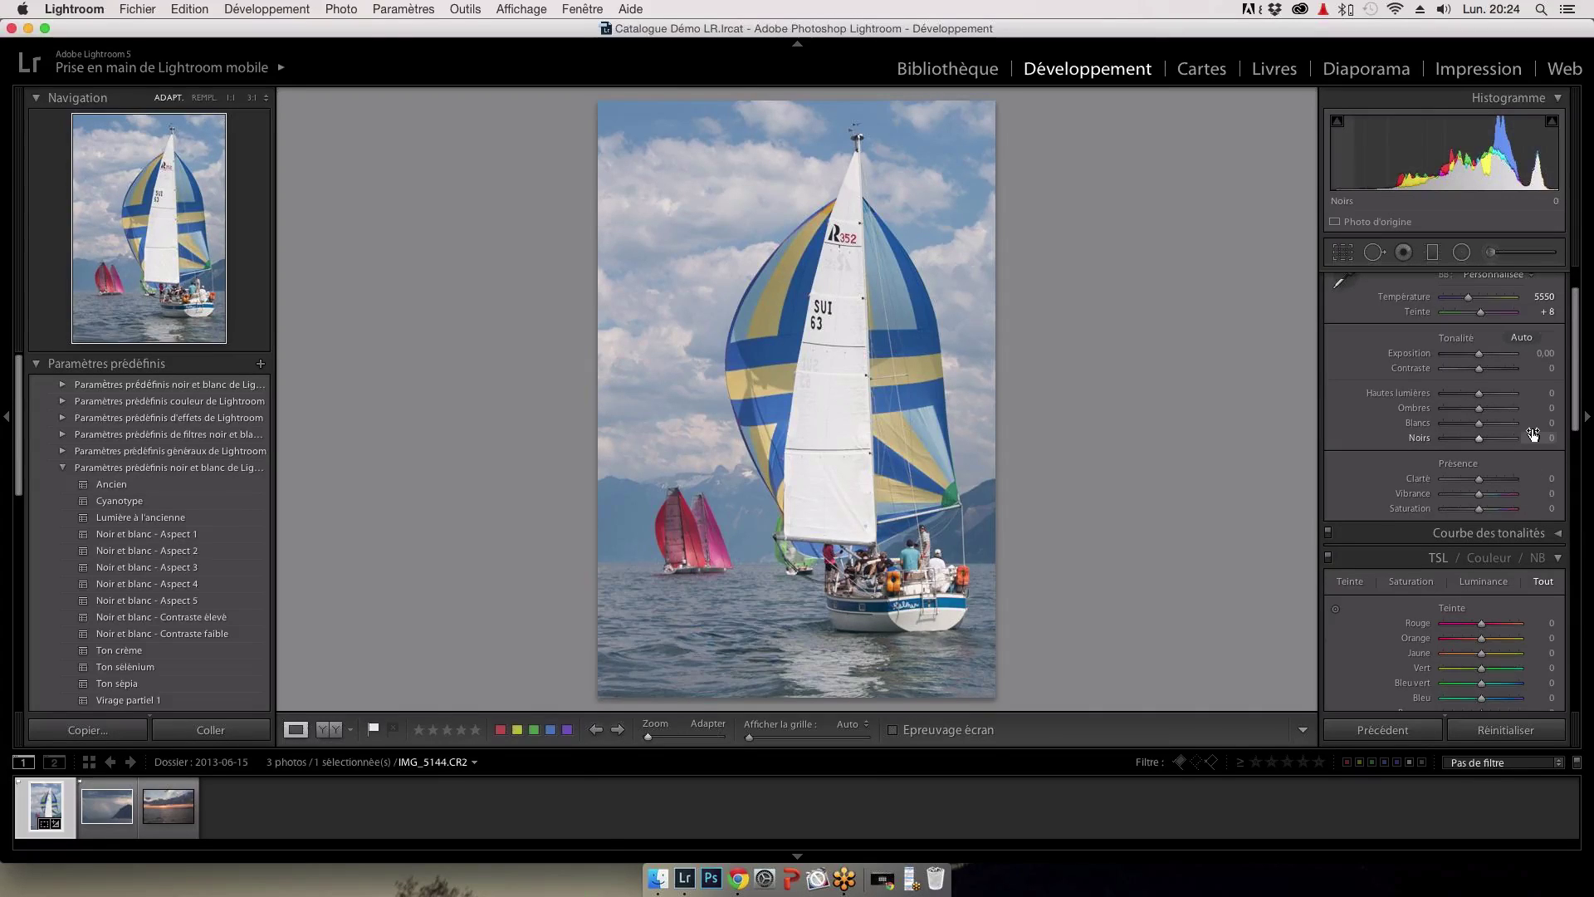
scroll(1532, 433, down, 1)
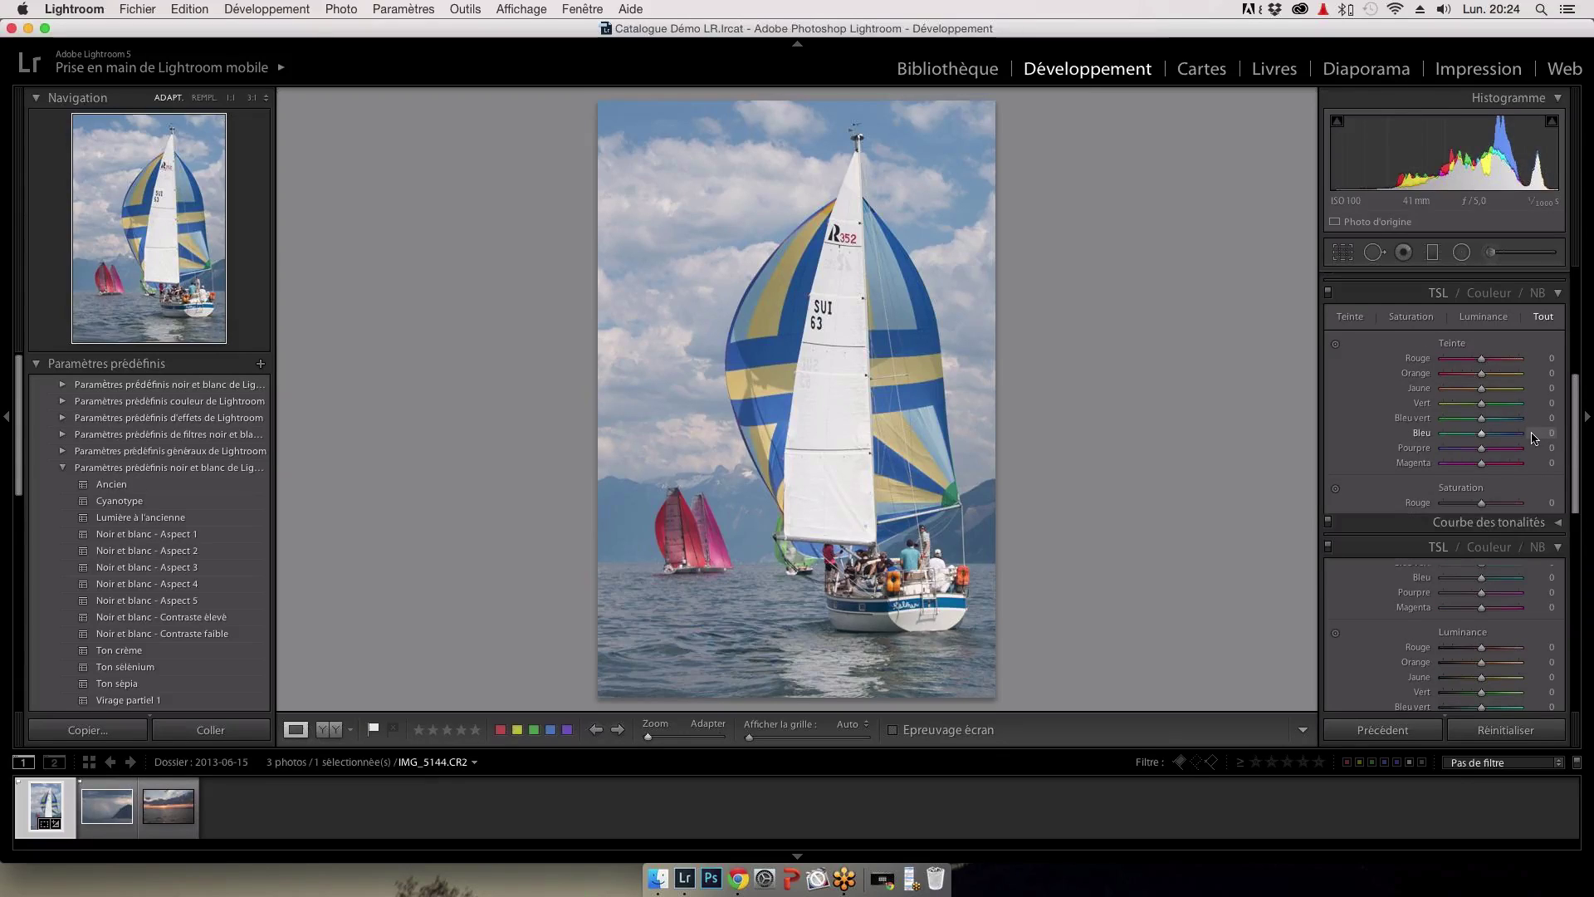
scroll(1533, 436, down, 1)
scroll(1533, 438, up, 3)
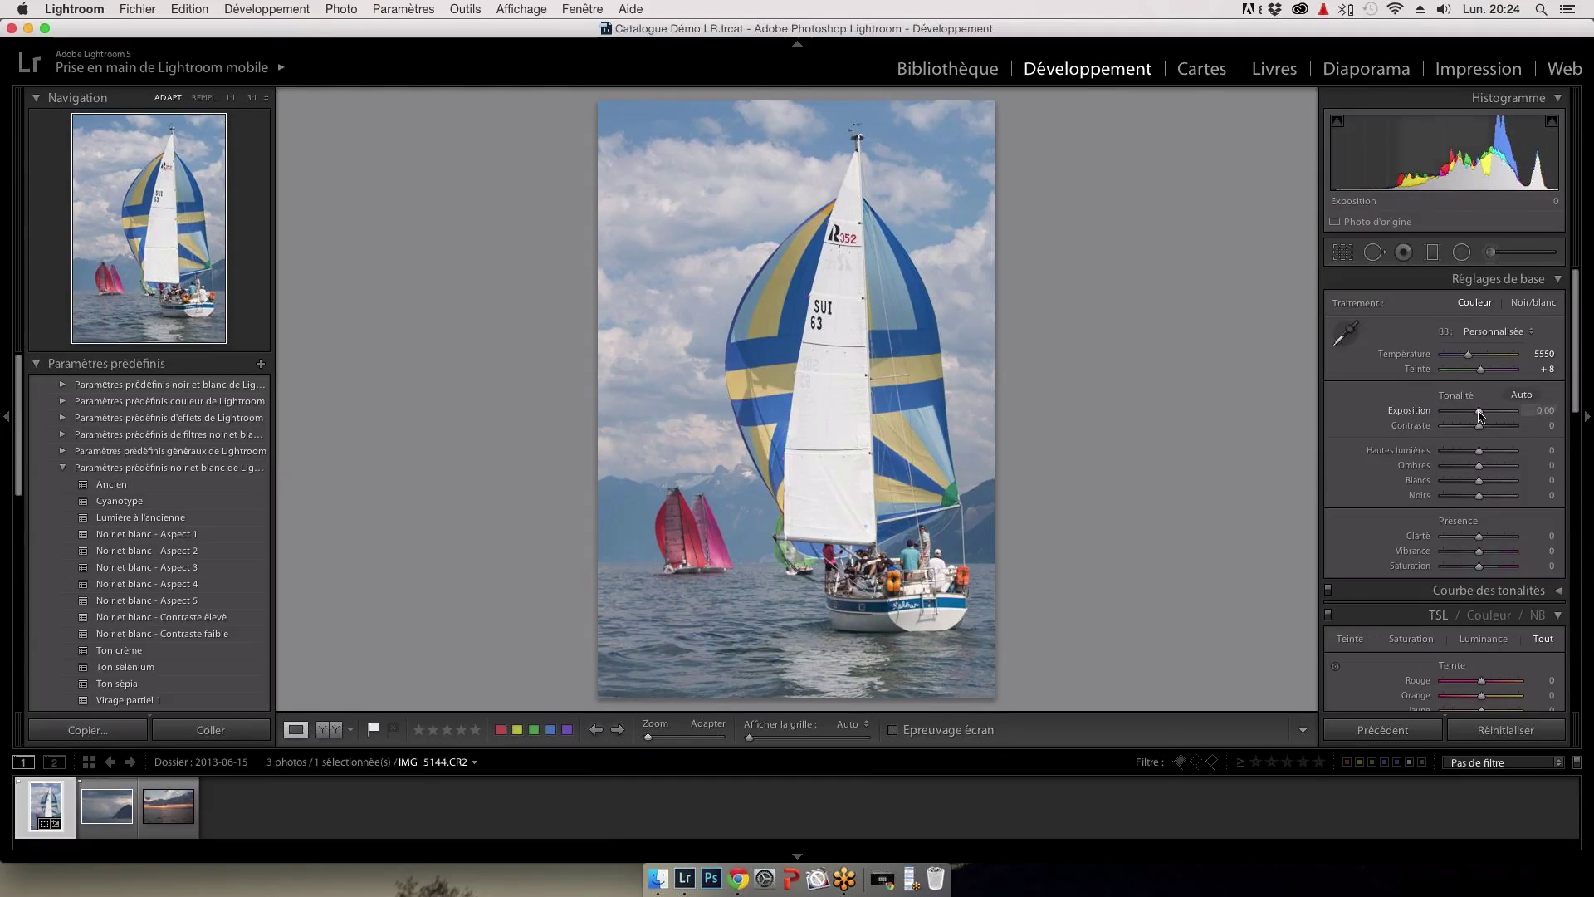
Step: Test darker exposure values on the sailboat photo, settling on an exposure of -0.40
drag(1478, 413, 1480, 415)
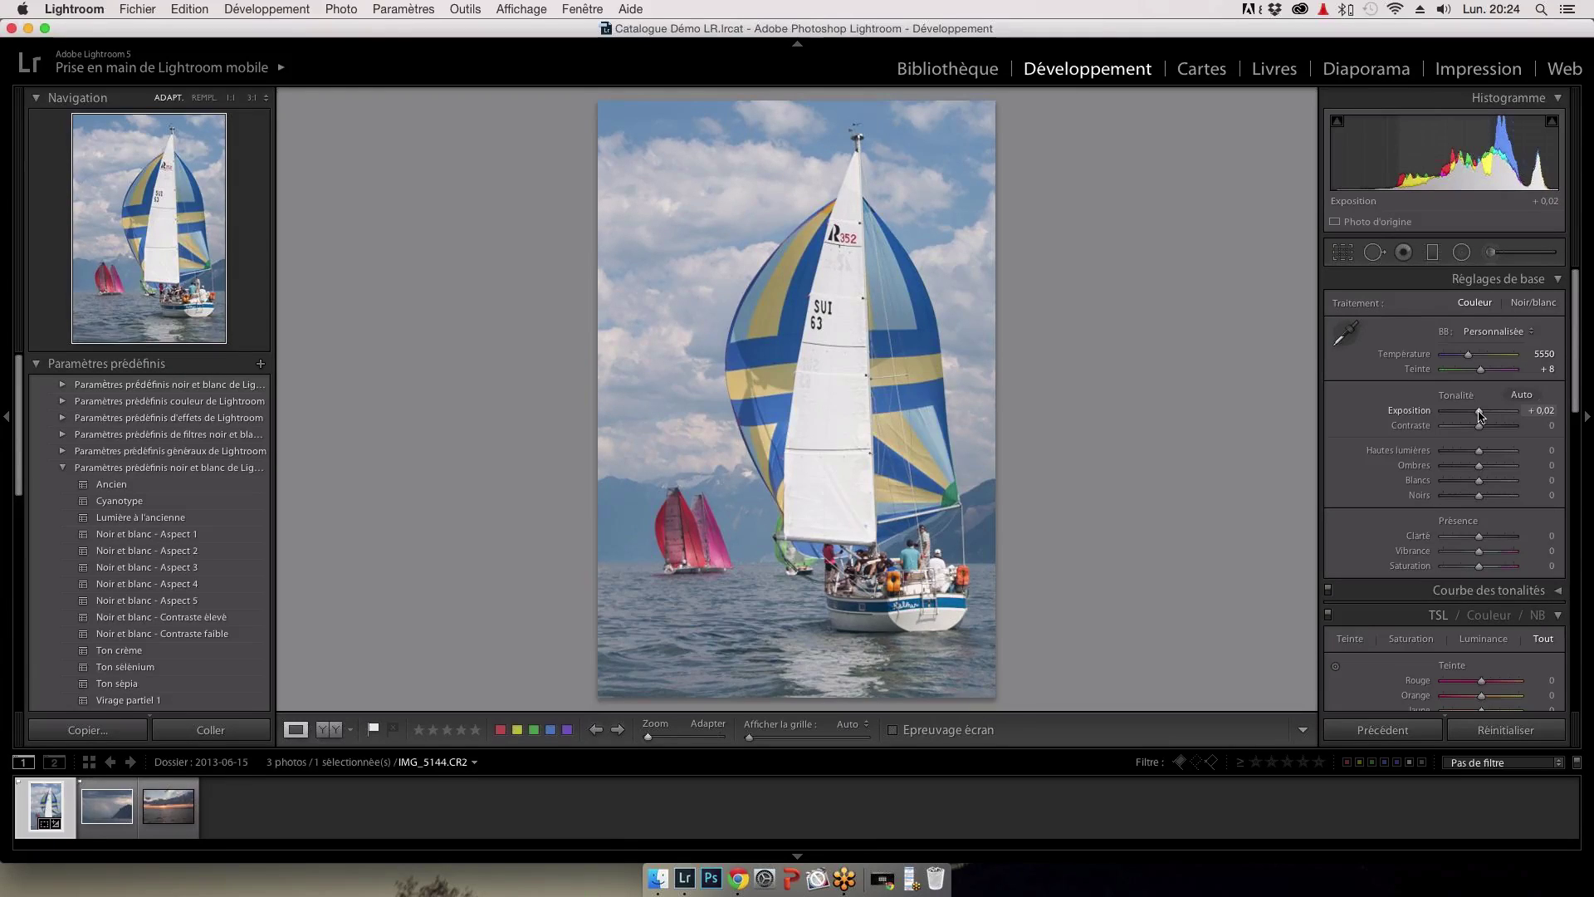
drag(1480, 415, 1472, 415)
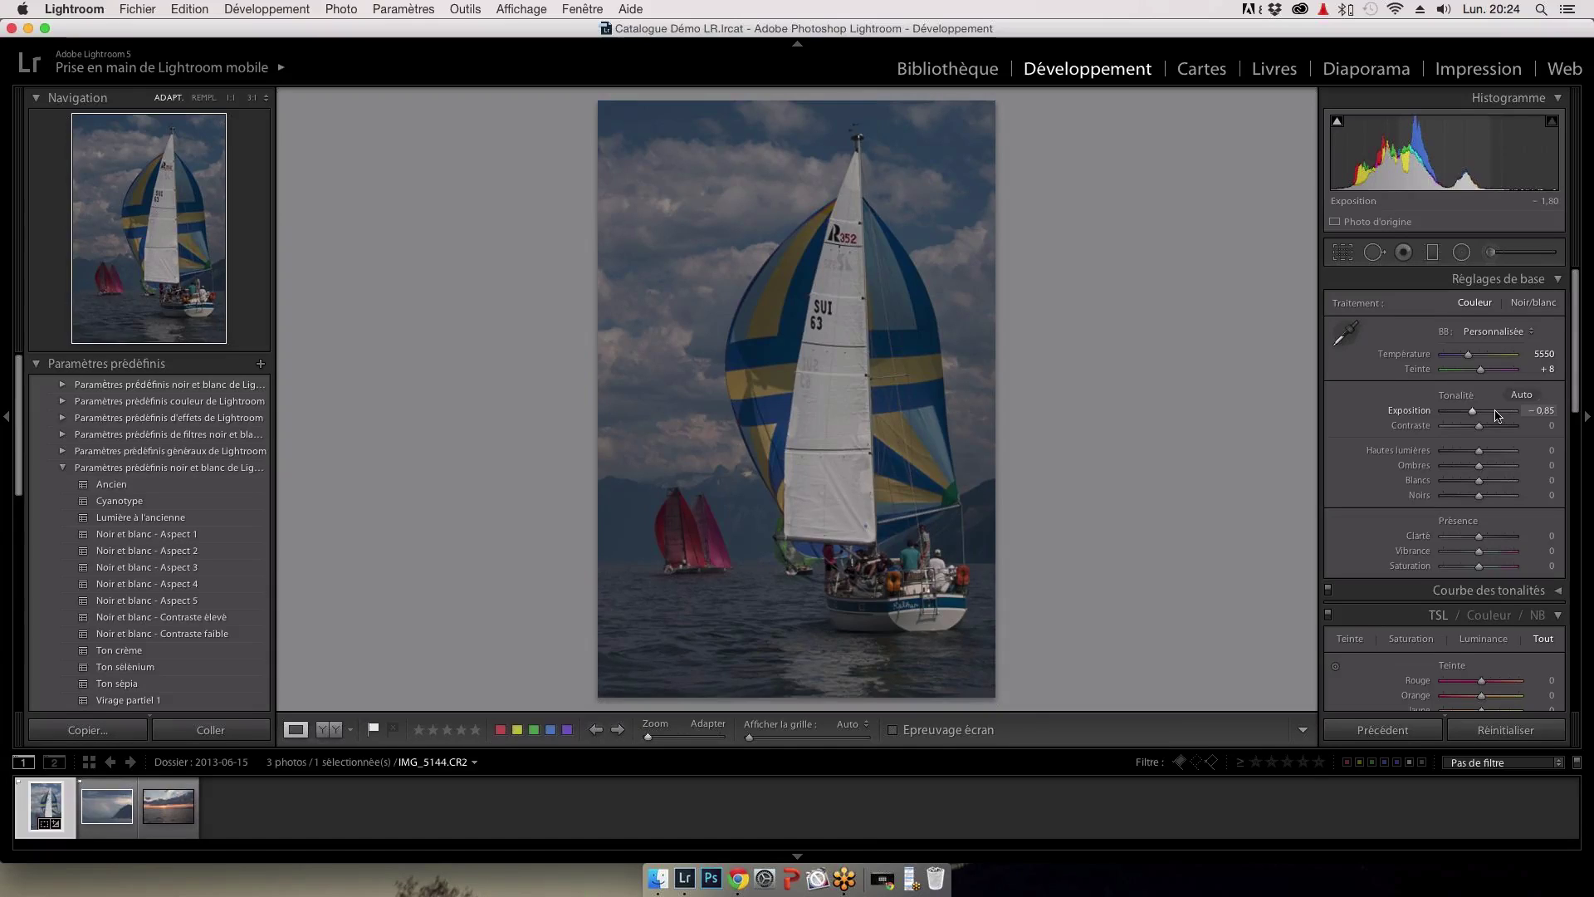
drag(1497, 415, 1473, 419)
click(1475, 419)
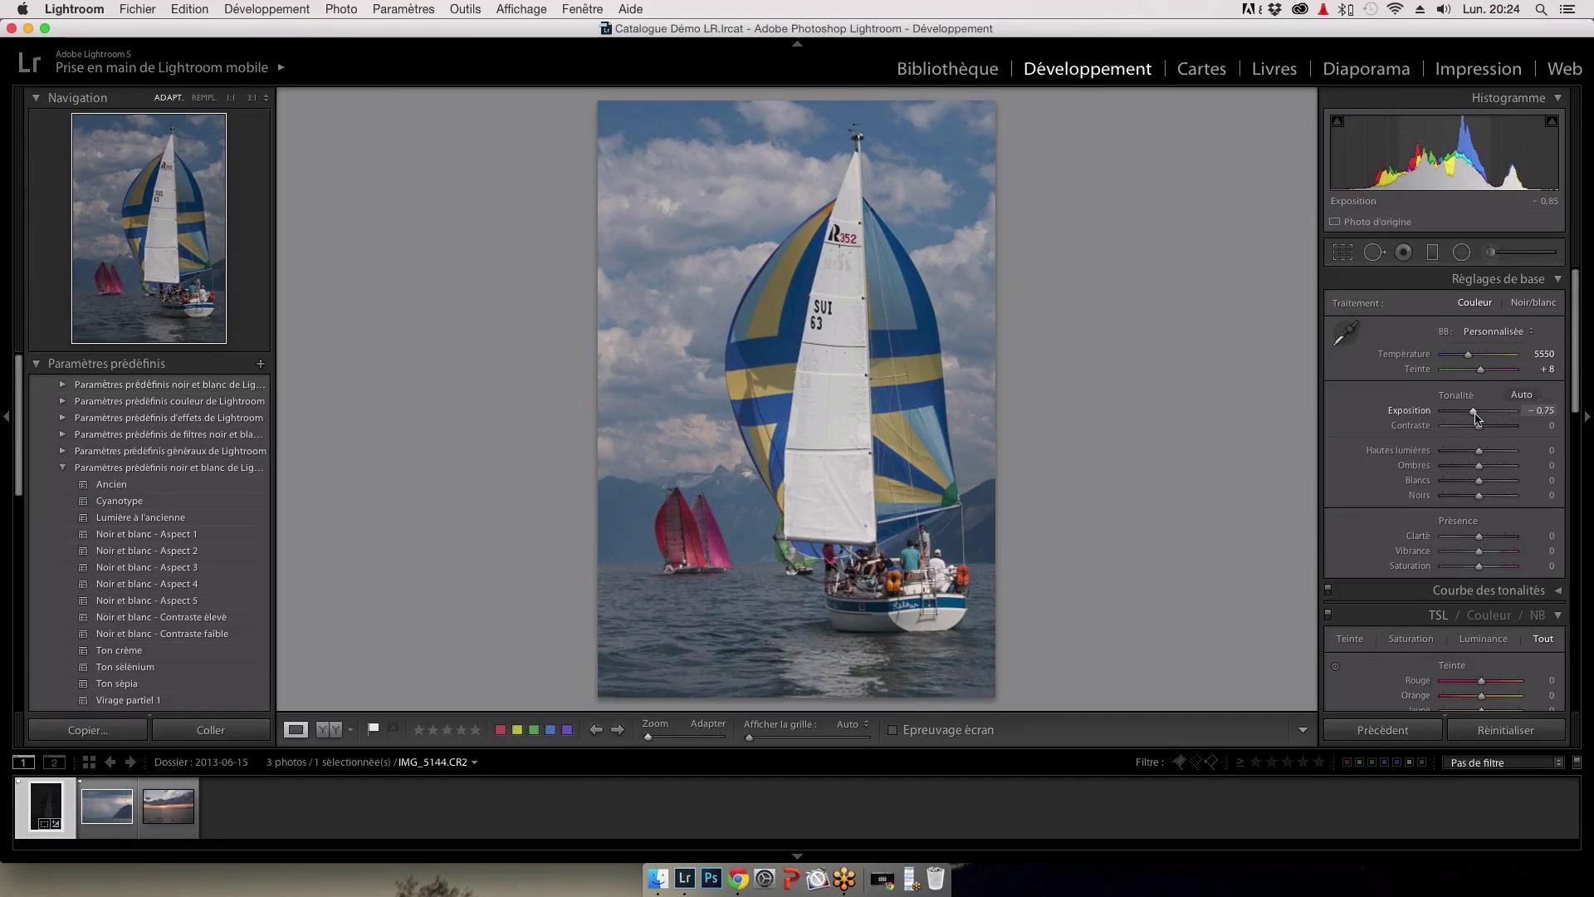
drag(1475, 419, 1478, 419)
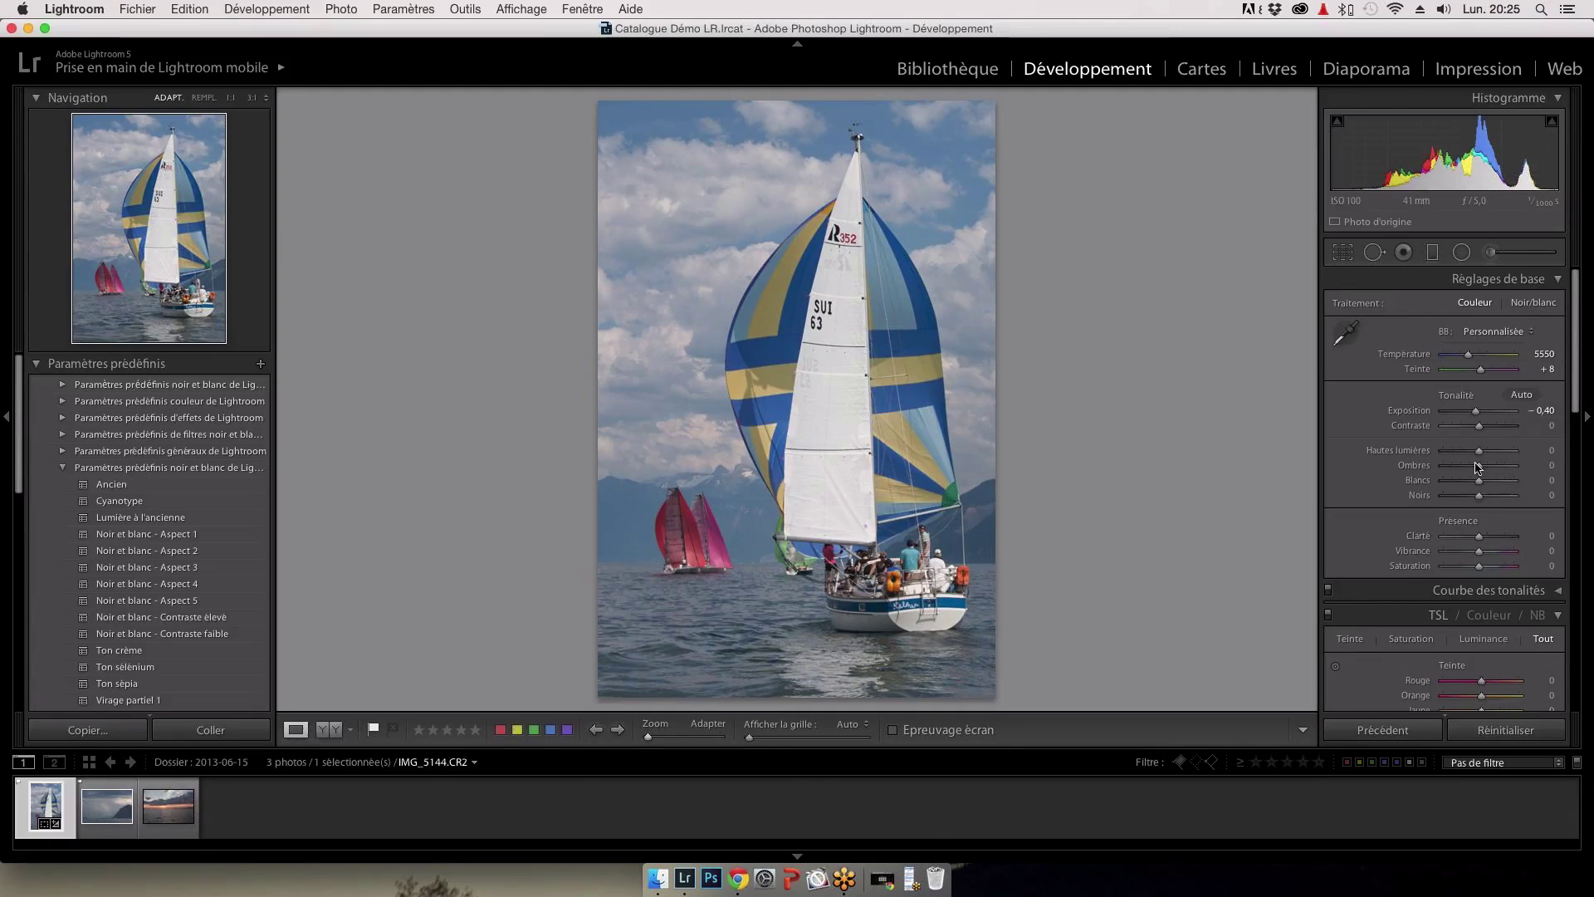
Step: Compare negative and maximum highlight values on the sailboat photo and set the highlights (Hautes lumières) to +53
click(1478, 454)
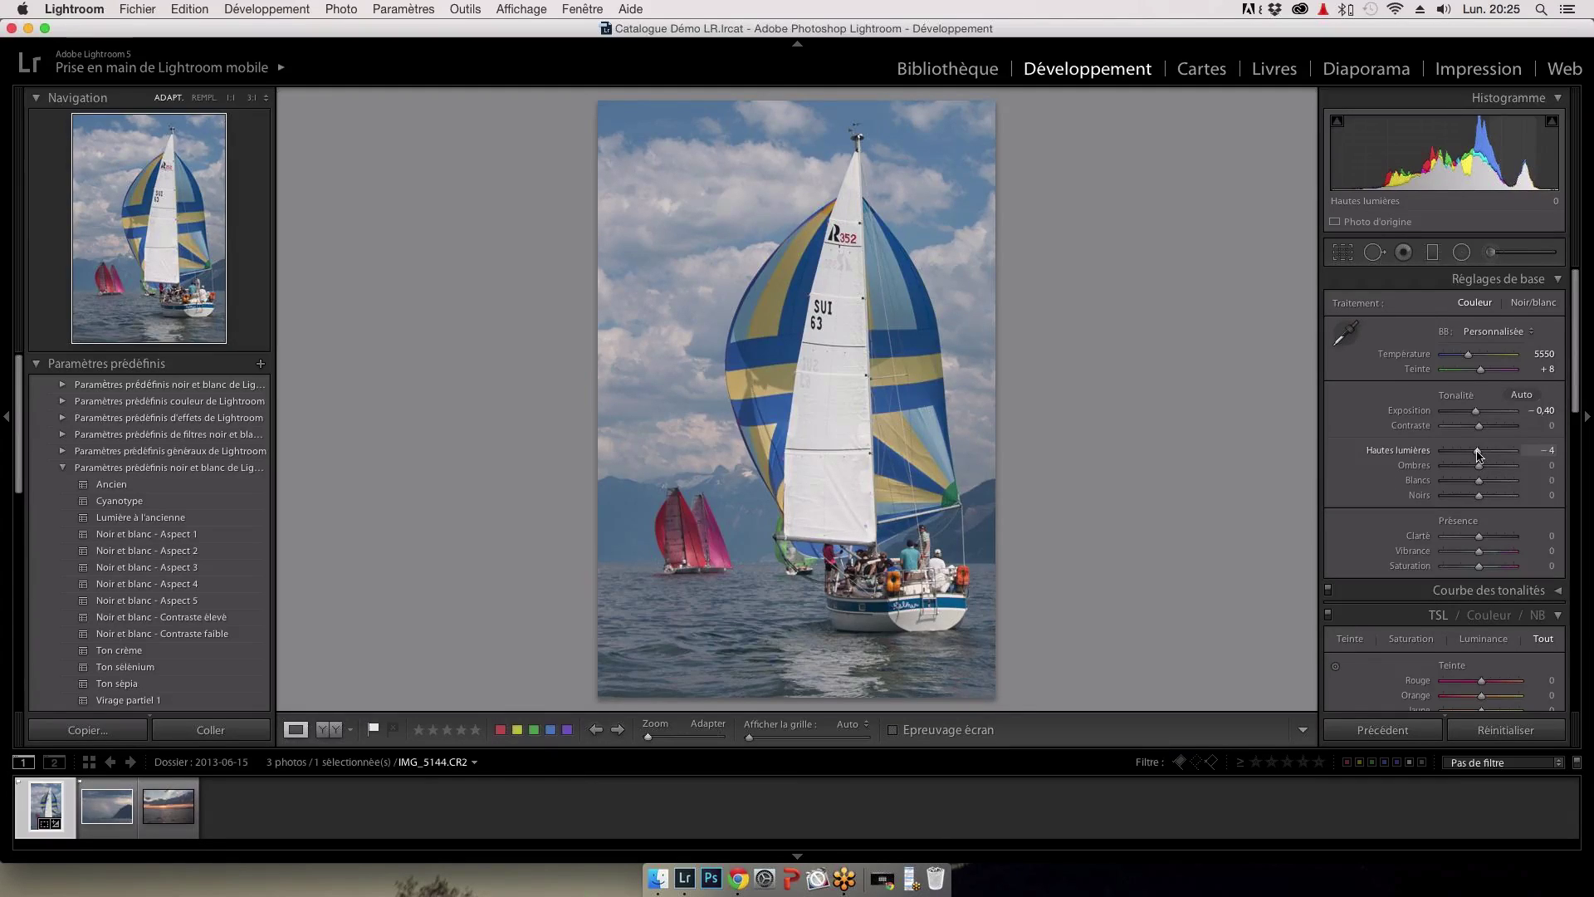
drag(1477, 455, 1474, 454)
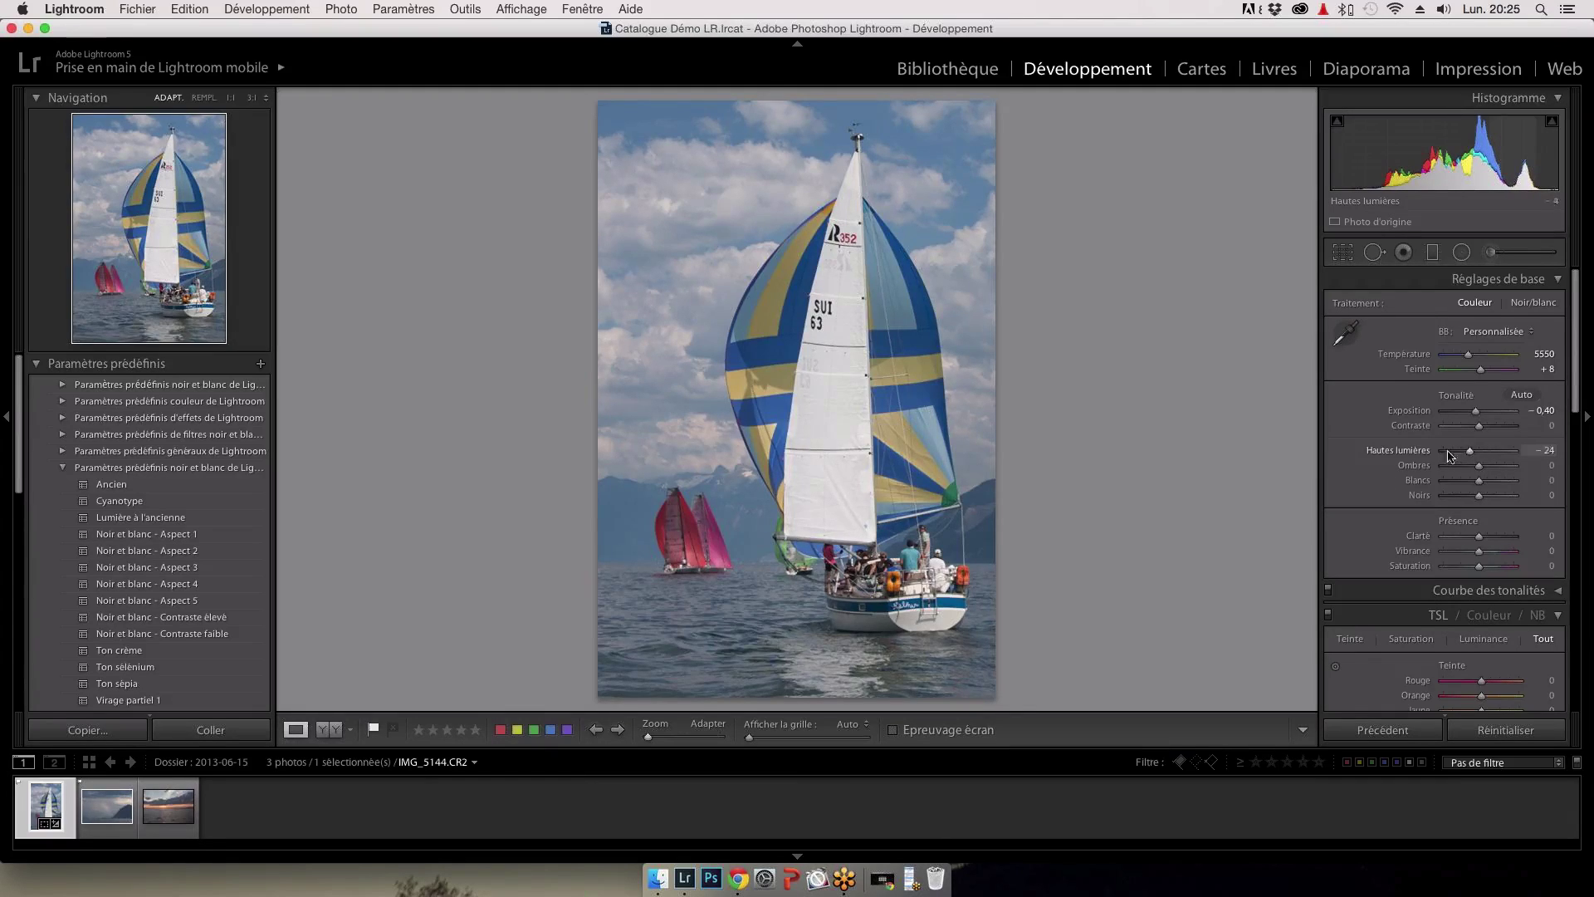
click(1528, 453)
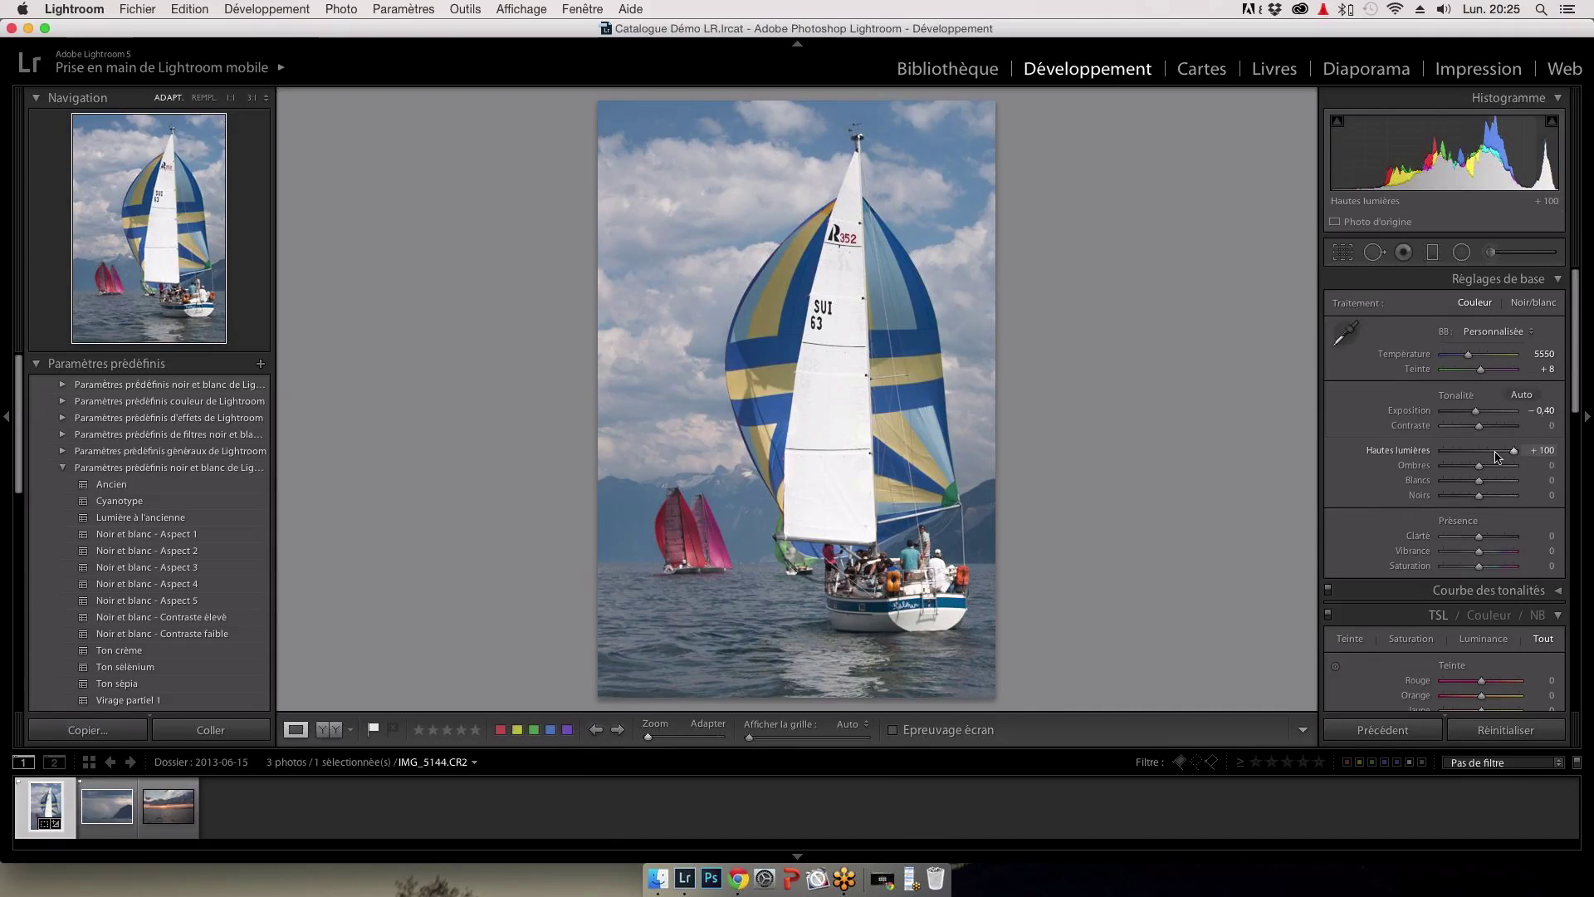
click(1498, 452)
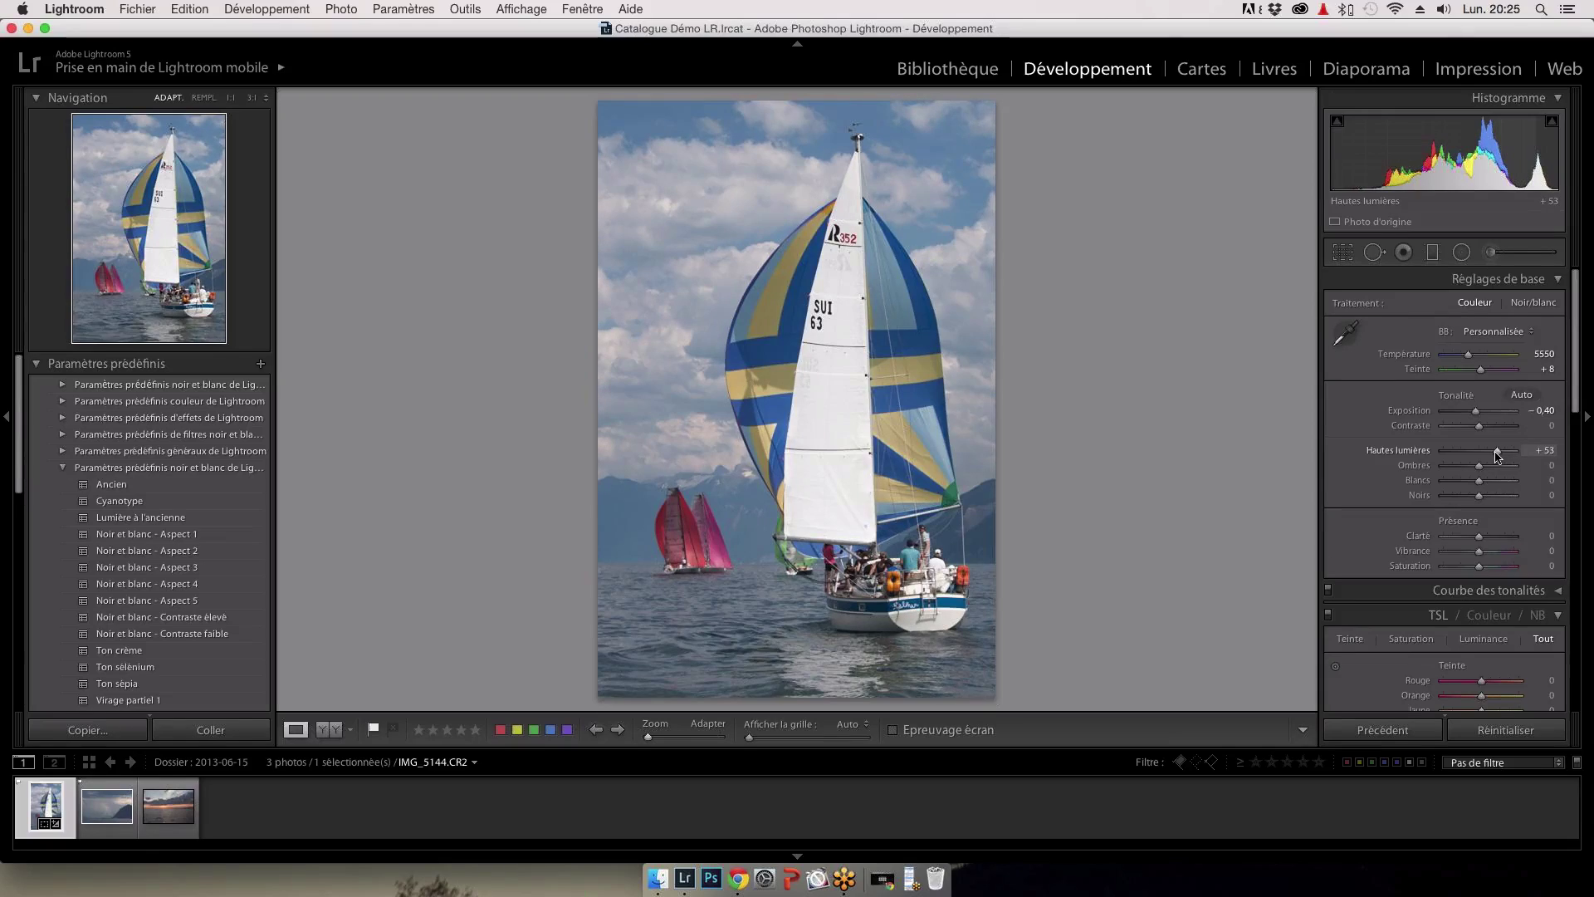
Step: Try the whites (Blancs) at both low and maximum levels and set them to +65
click(1459, 481)
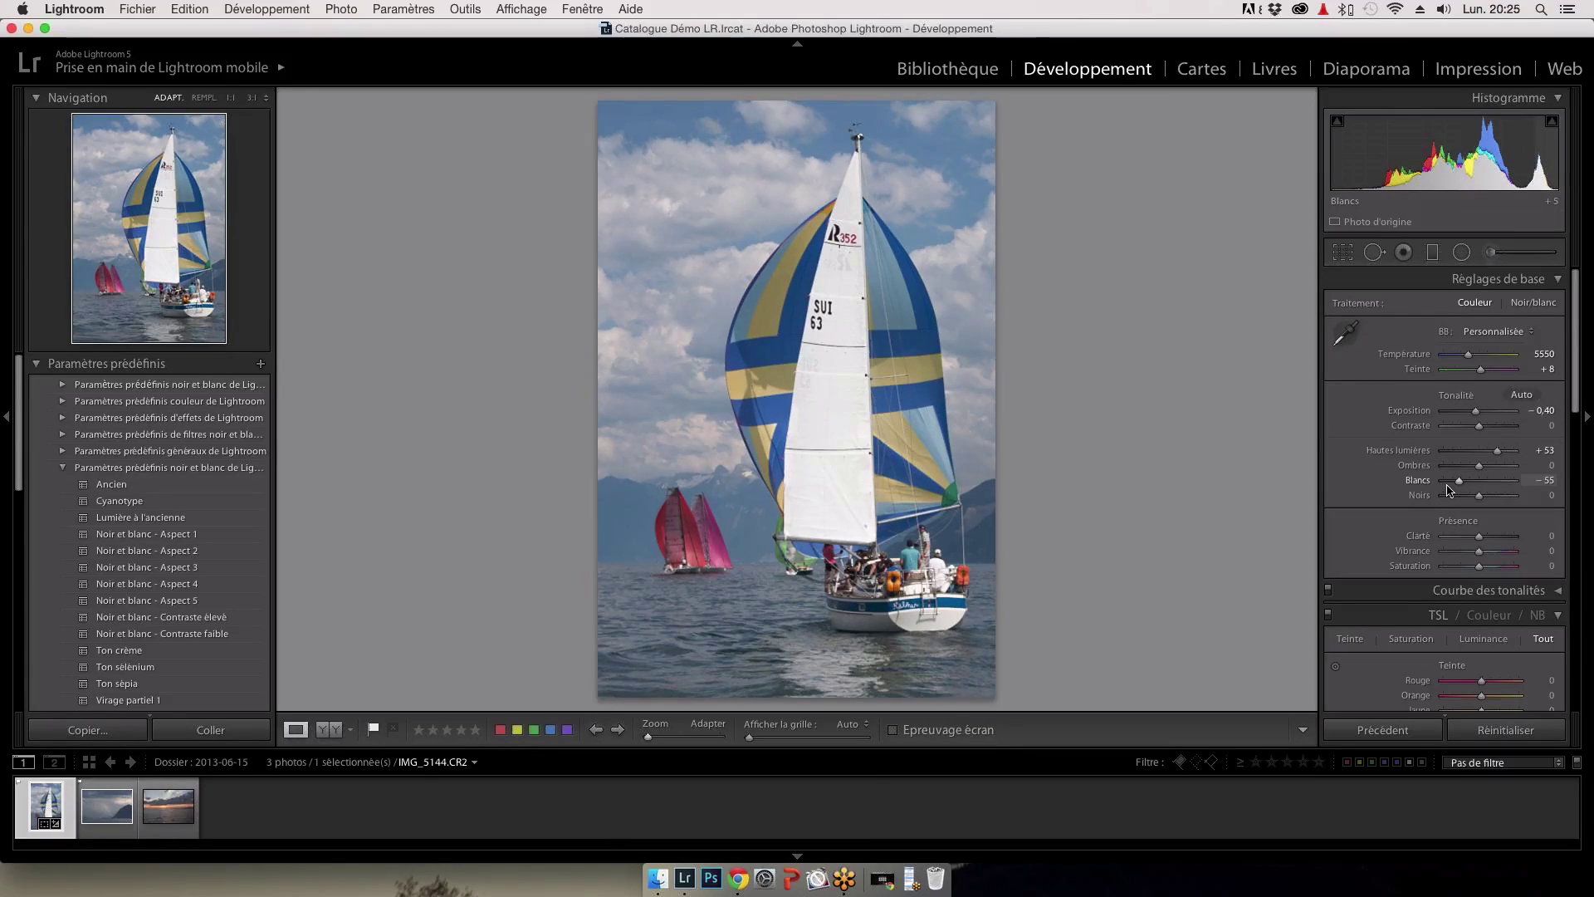
click(1447, 484)
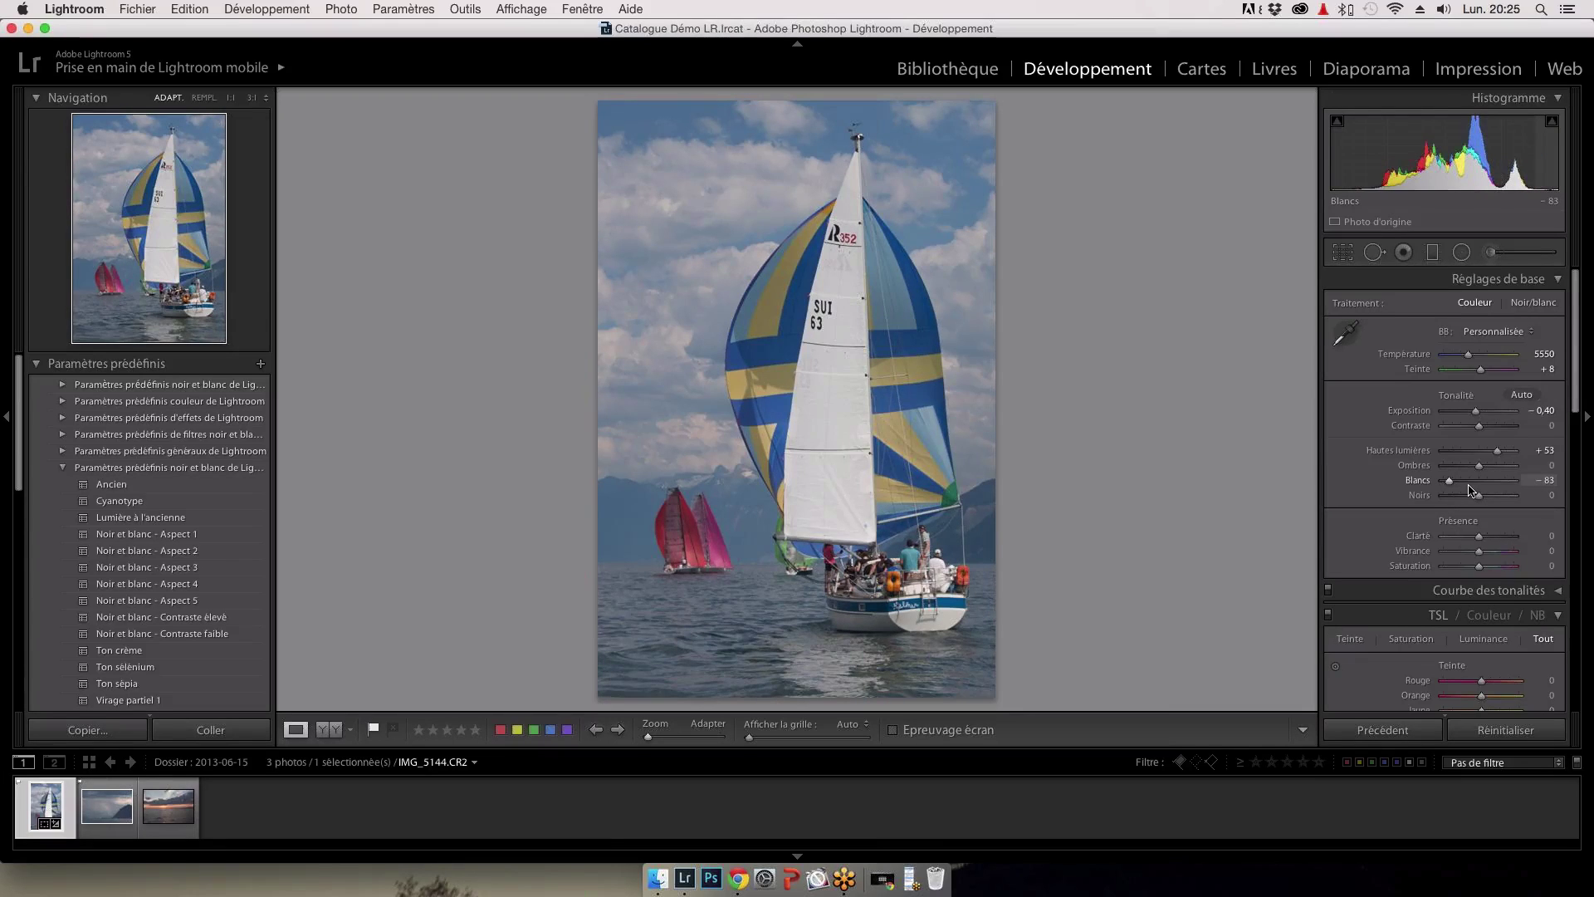
drag(1447, 490, 1507, 490)
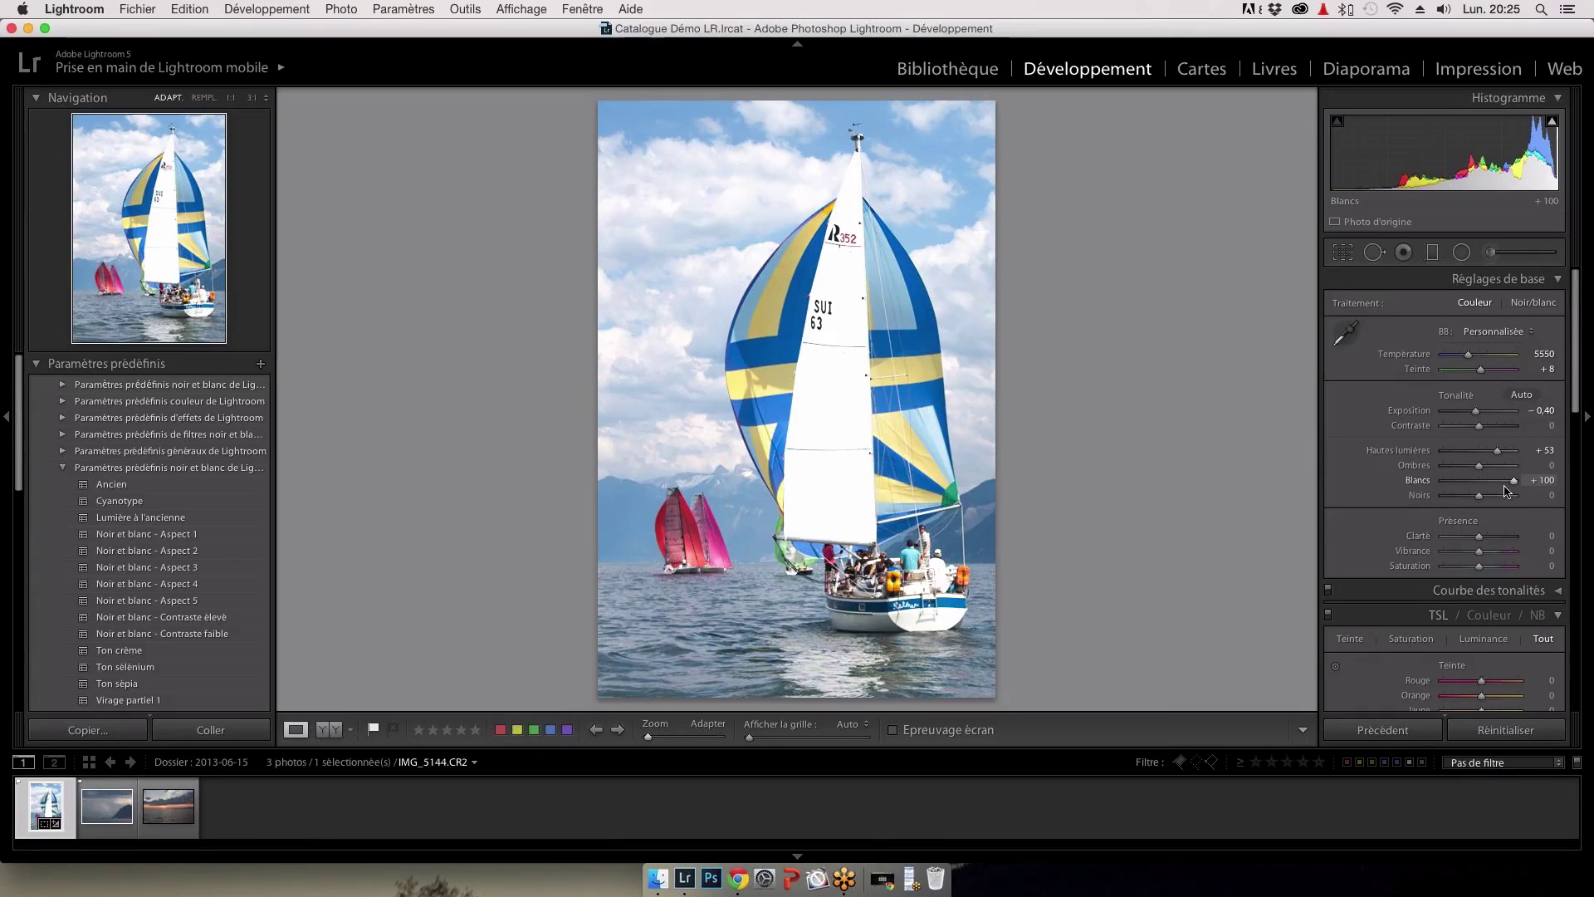
click(1506, 490)
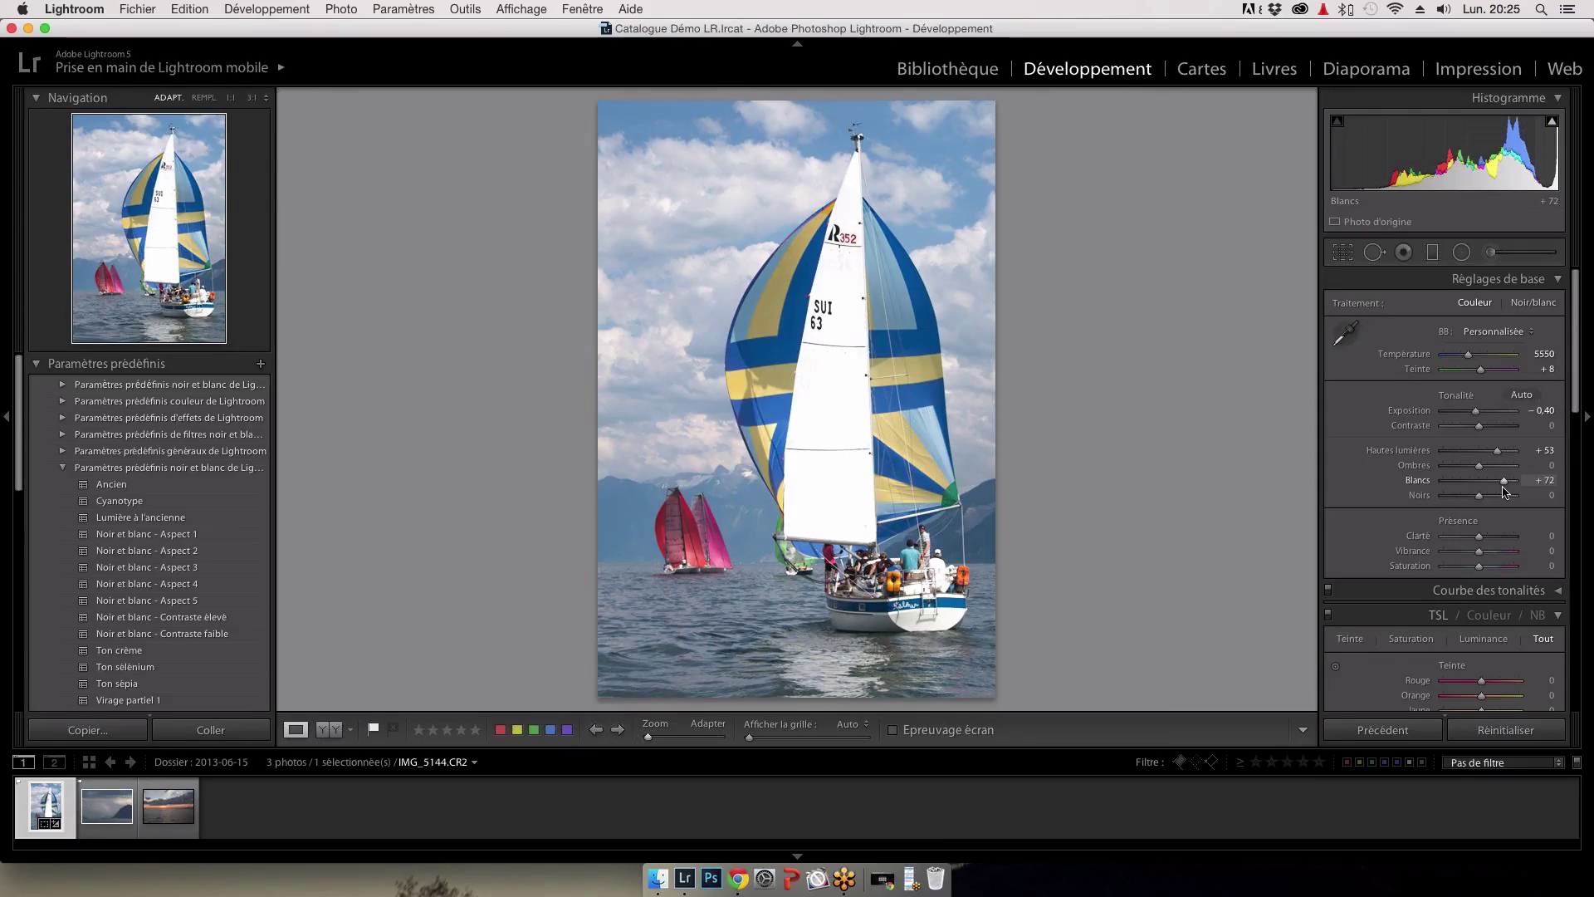
drag(1505, 490, 1501, 490)
Step: Brighten the shadows (Ombres) of the sailboat photo, trying +100 and settling on +49
click(1482, 466)
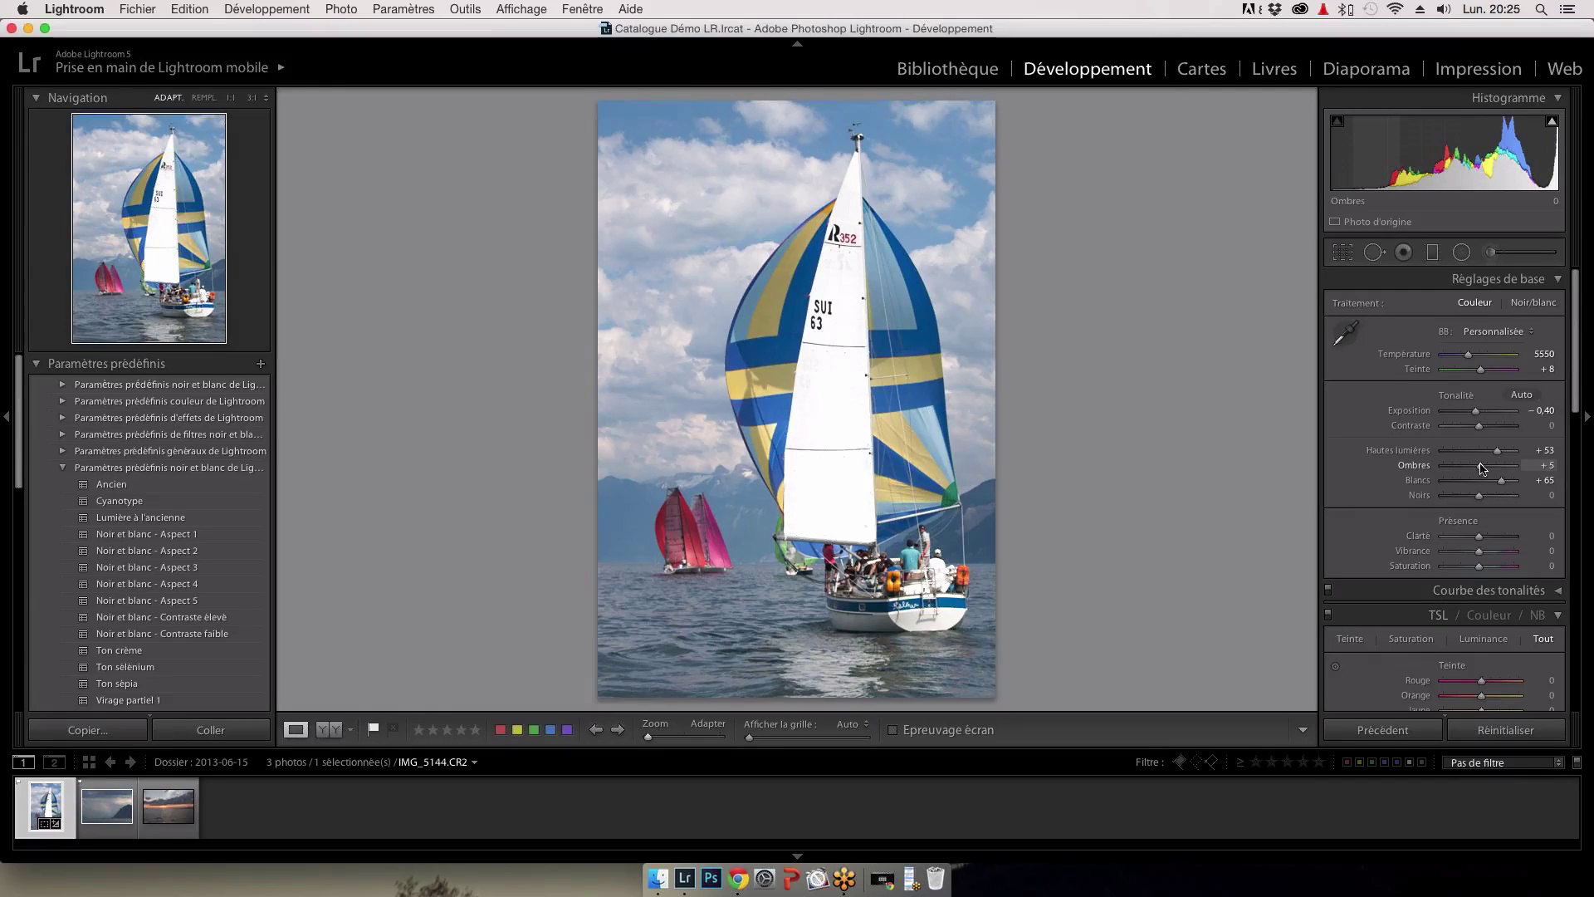
drag(1483, 468, 1534, 469)
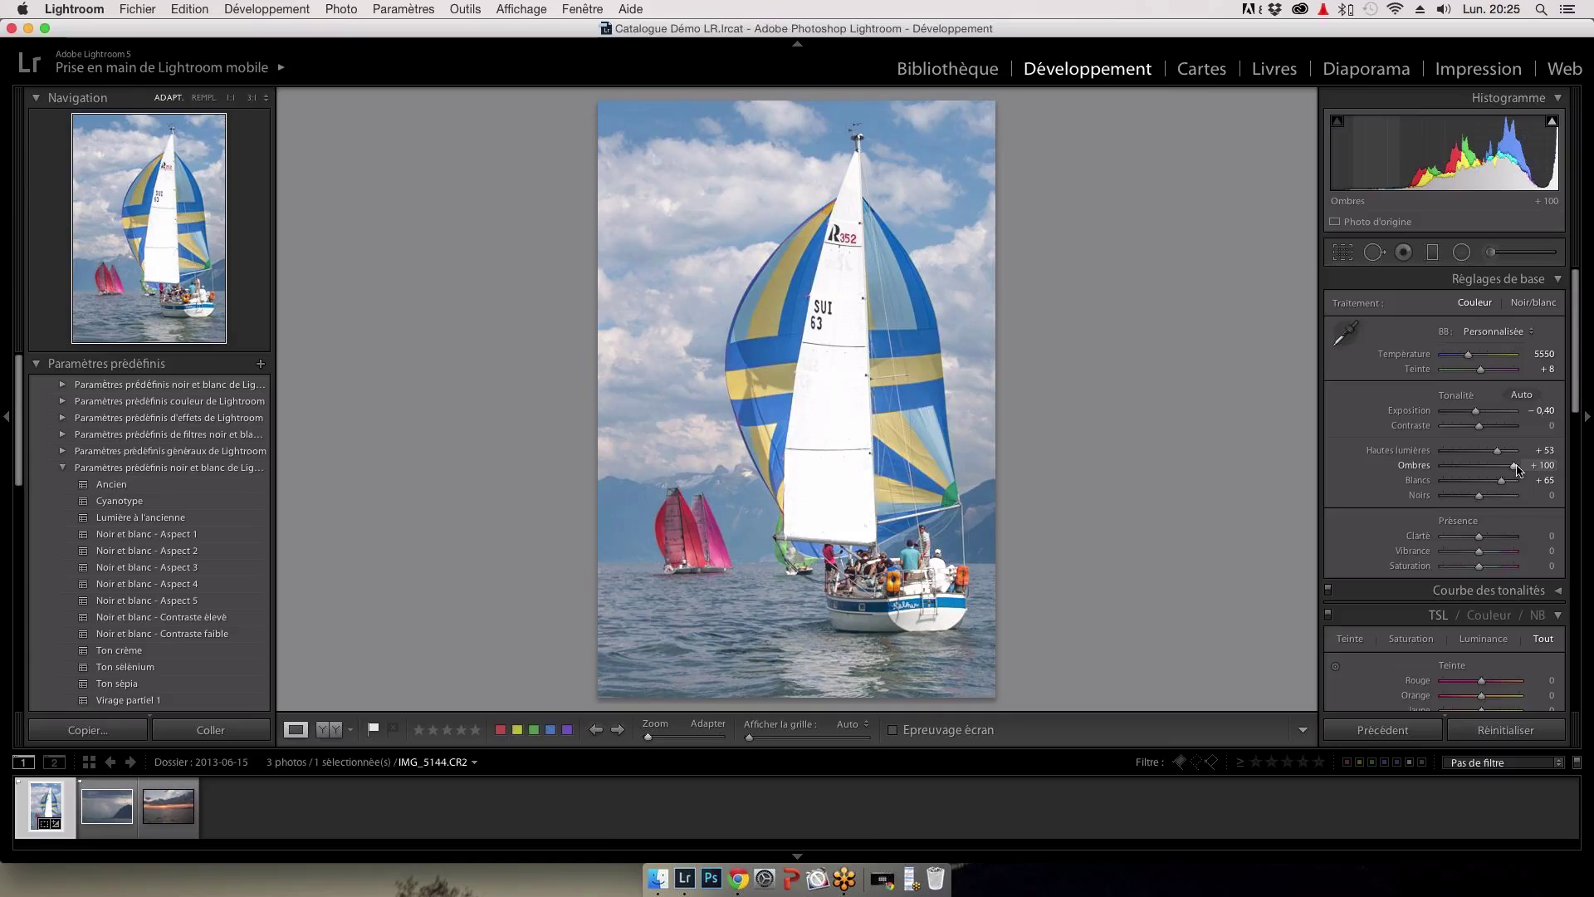
drag(1517, 469, 1501, 475)
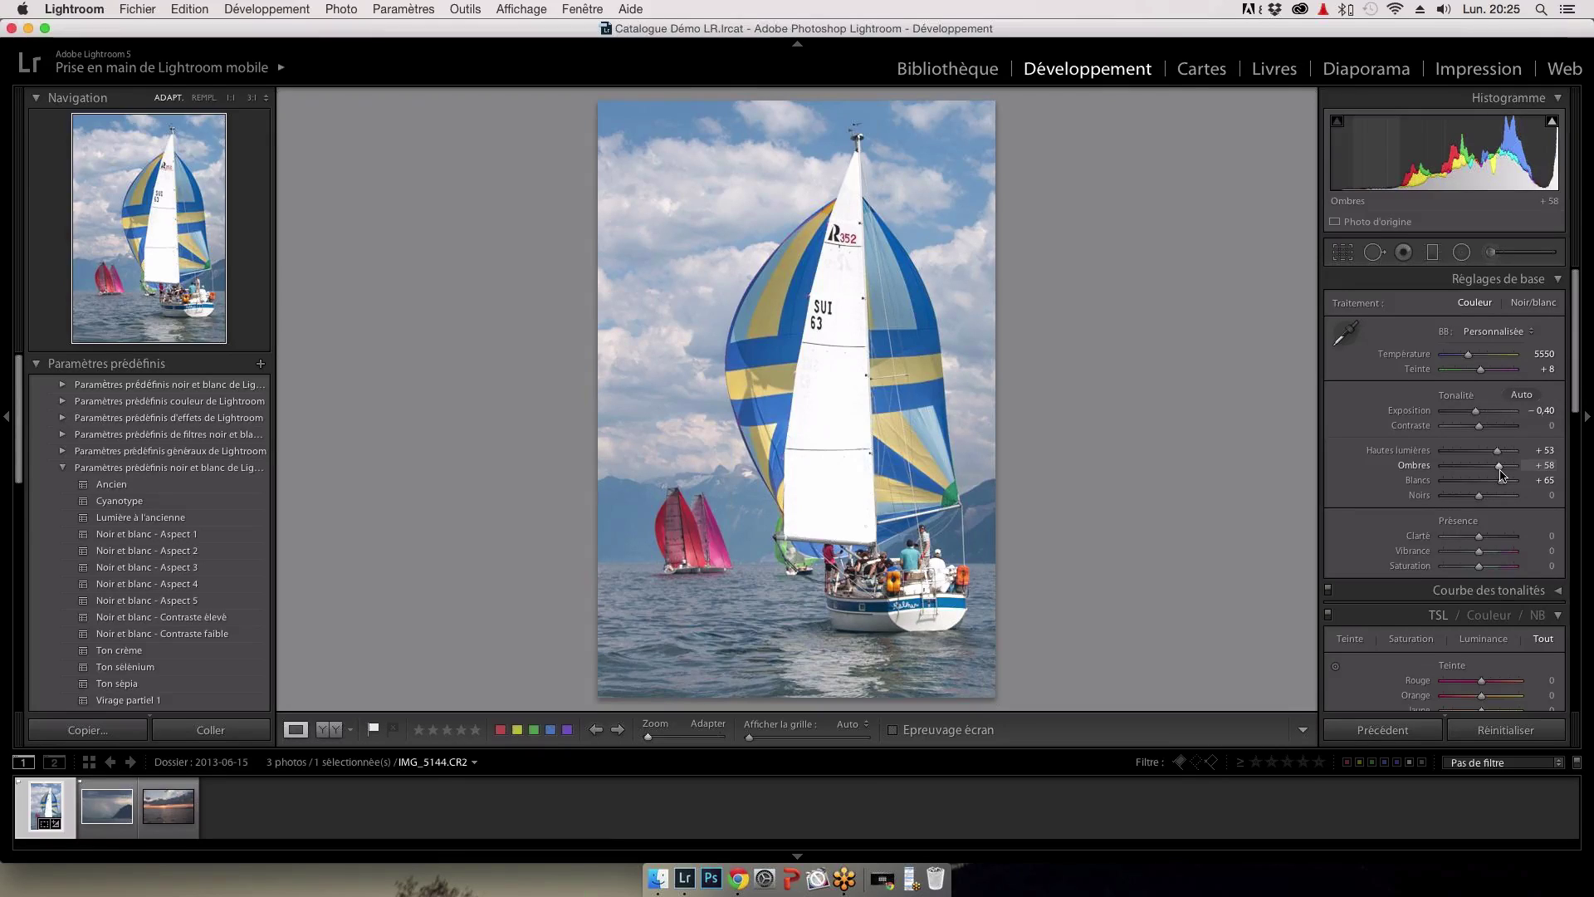
drag(1501, 475, 1503, 475)
drag(1502, 475, 1499, 476)
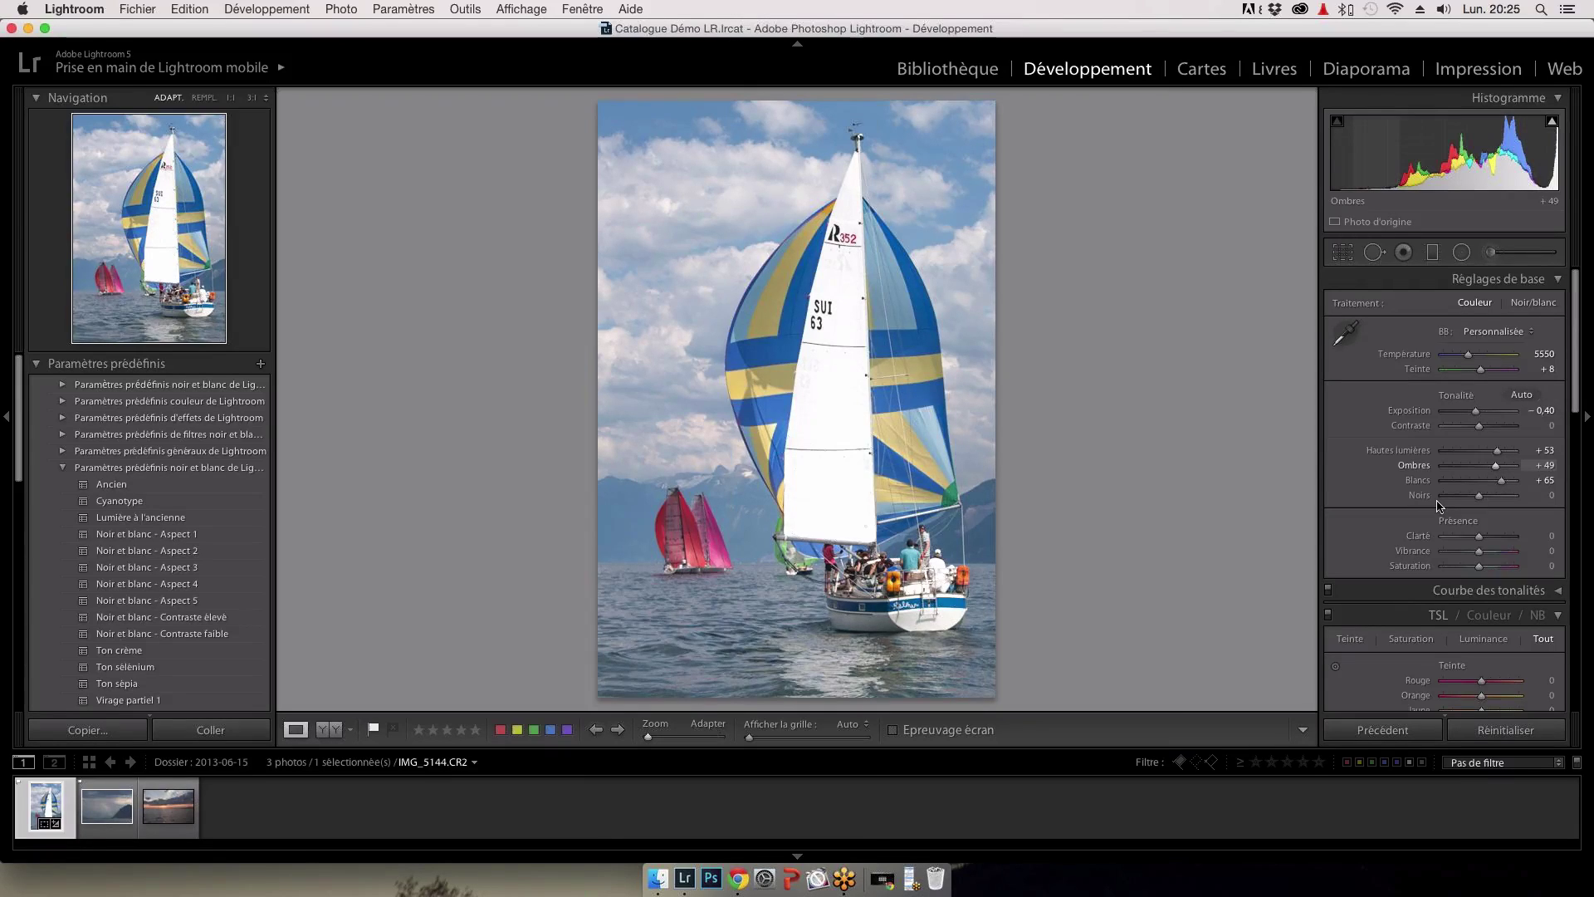
Step: Set the sailboat photo's blacks (Noirs) to +4 and its contrast to +30
drag(1478, 496, 1481, 496)
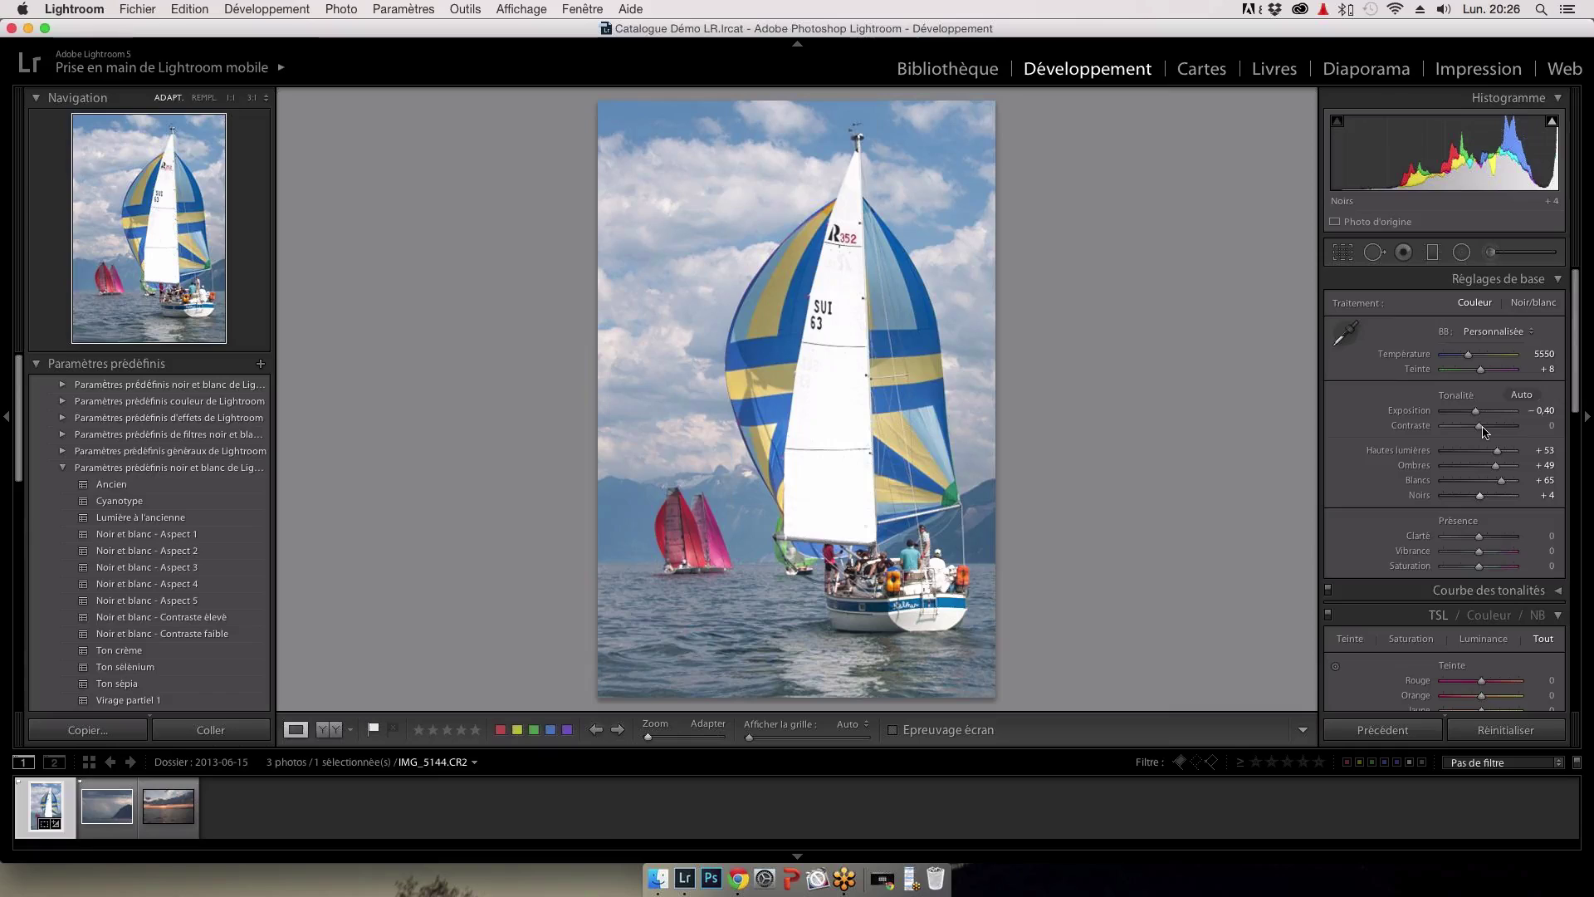
drag(1483, 430, 1484, 430)
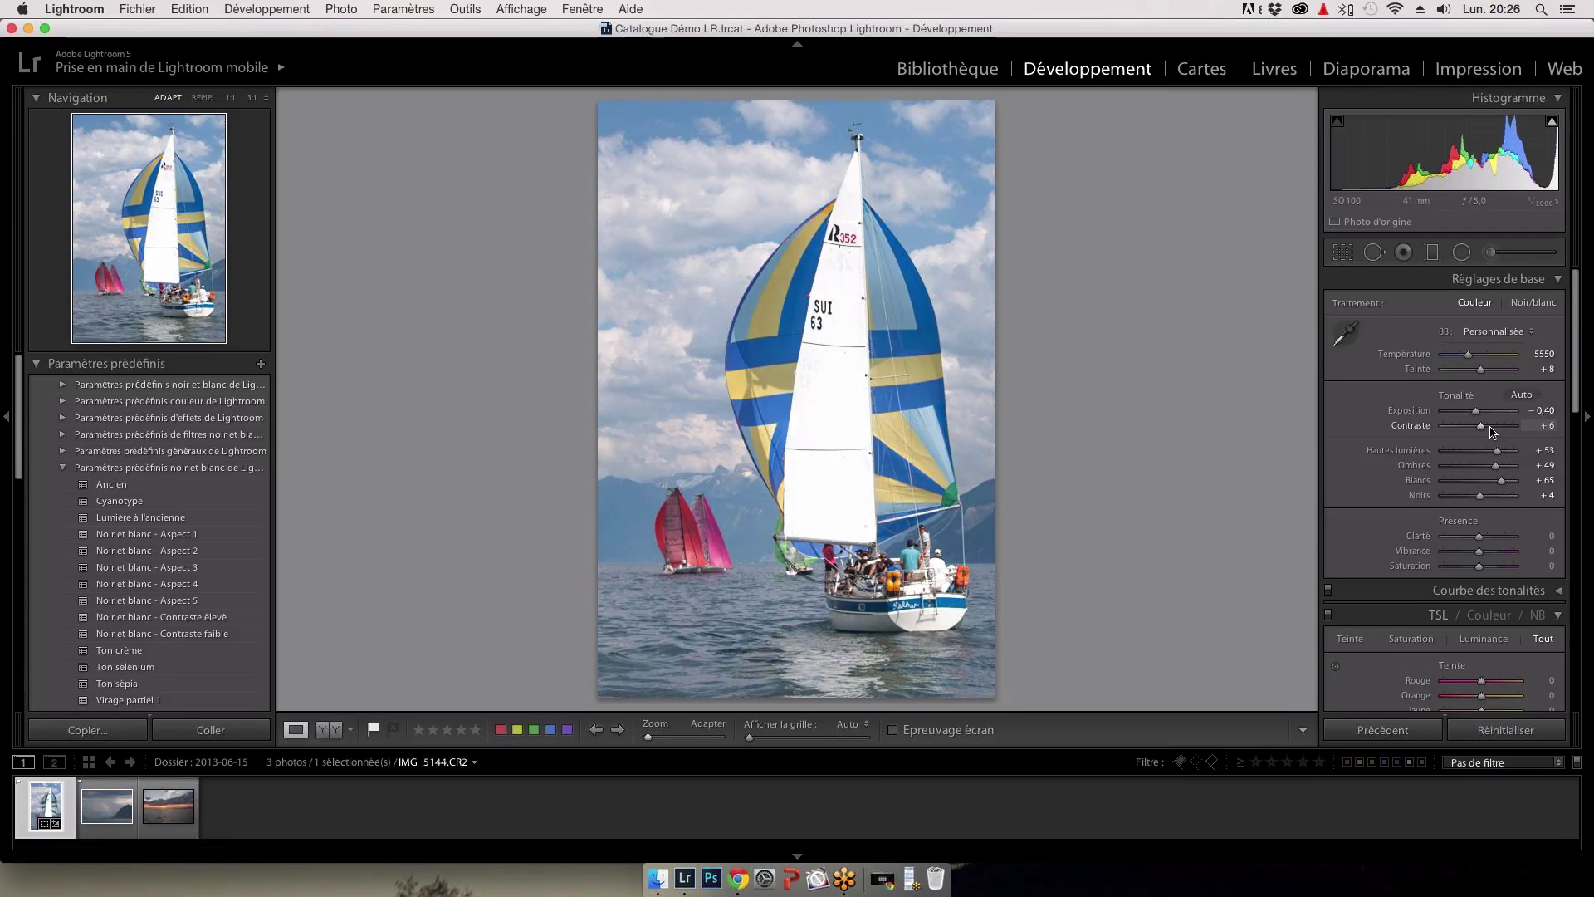
drag(1491, 429, 1489, 434)
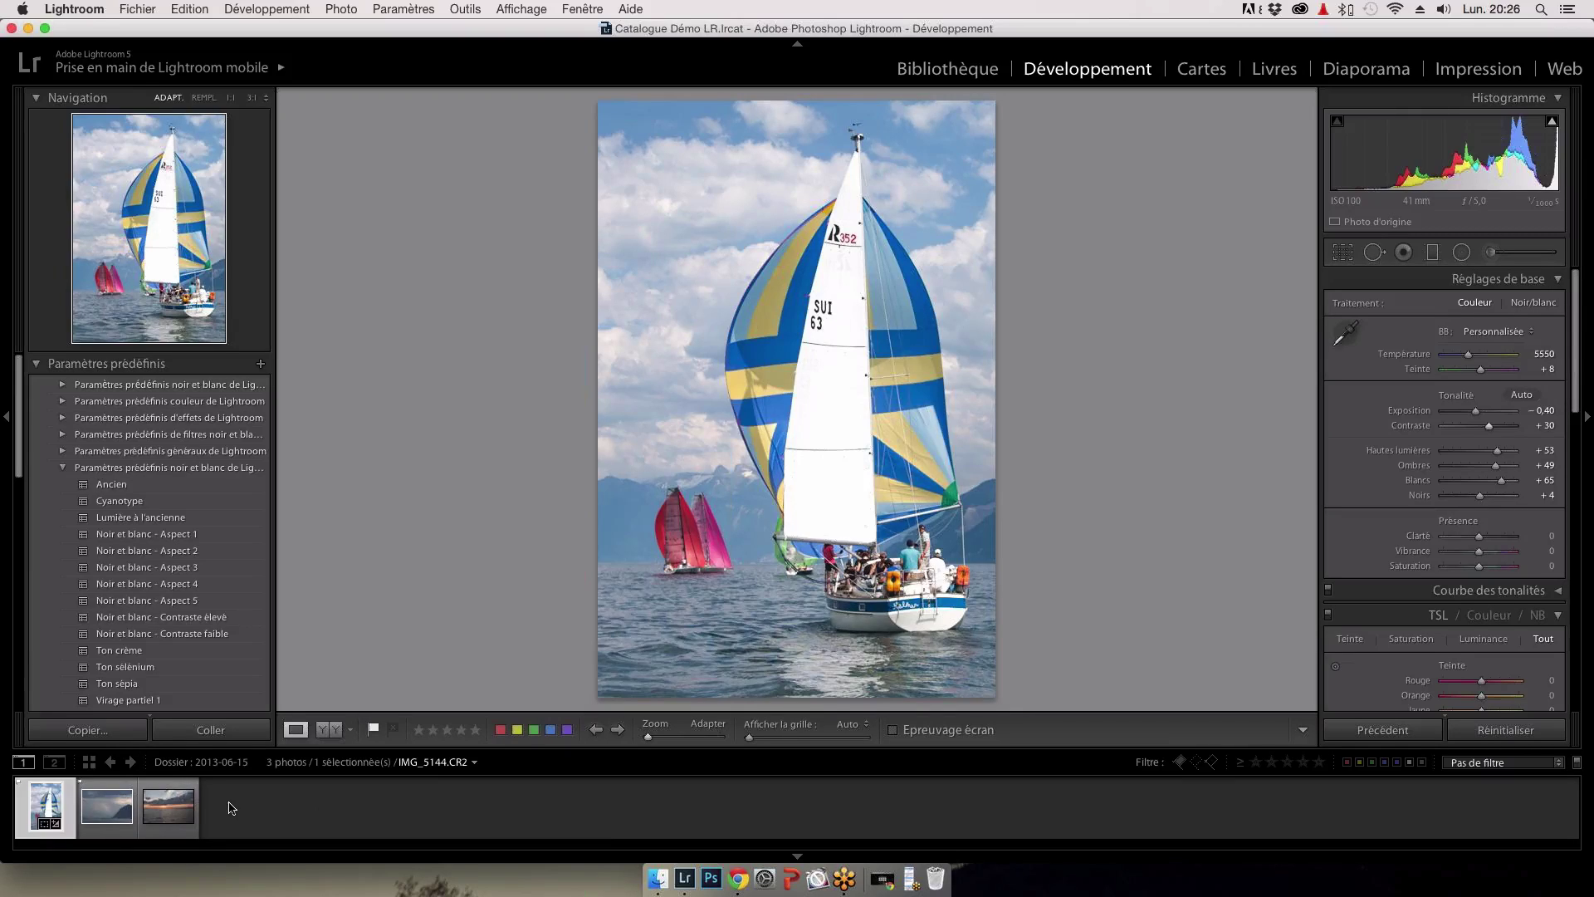
Step: Create a virtual copy of the developed sailboat photo IMG_5144.CR2
right_click(43, 805)
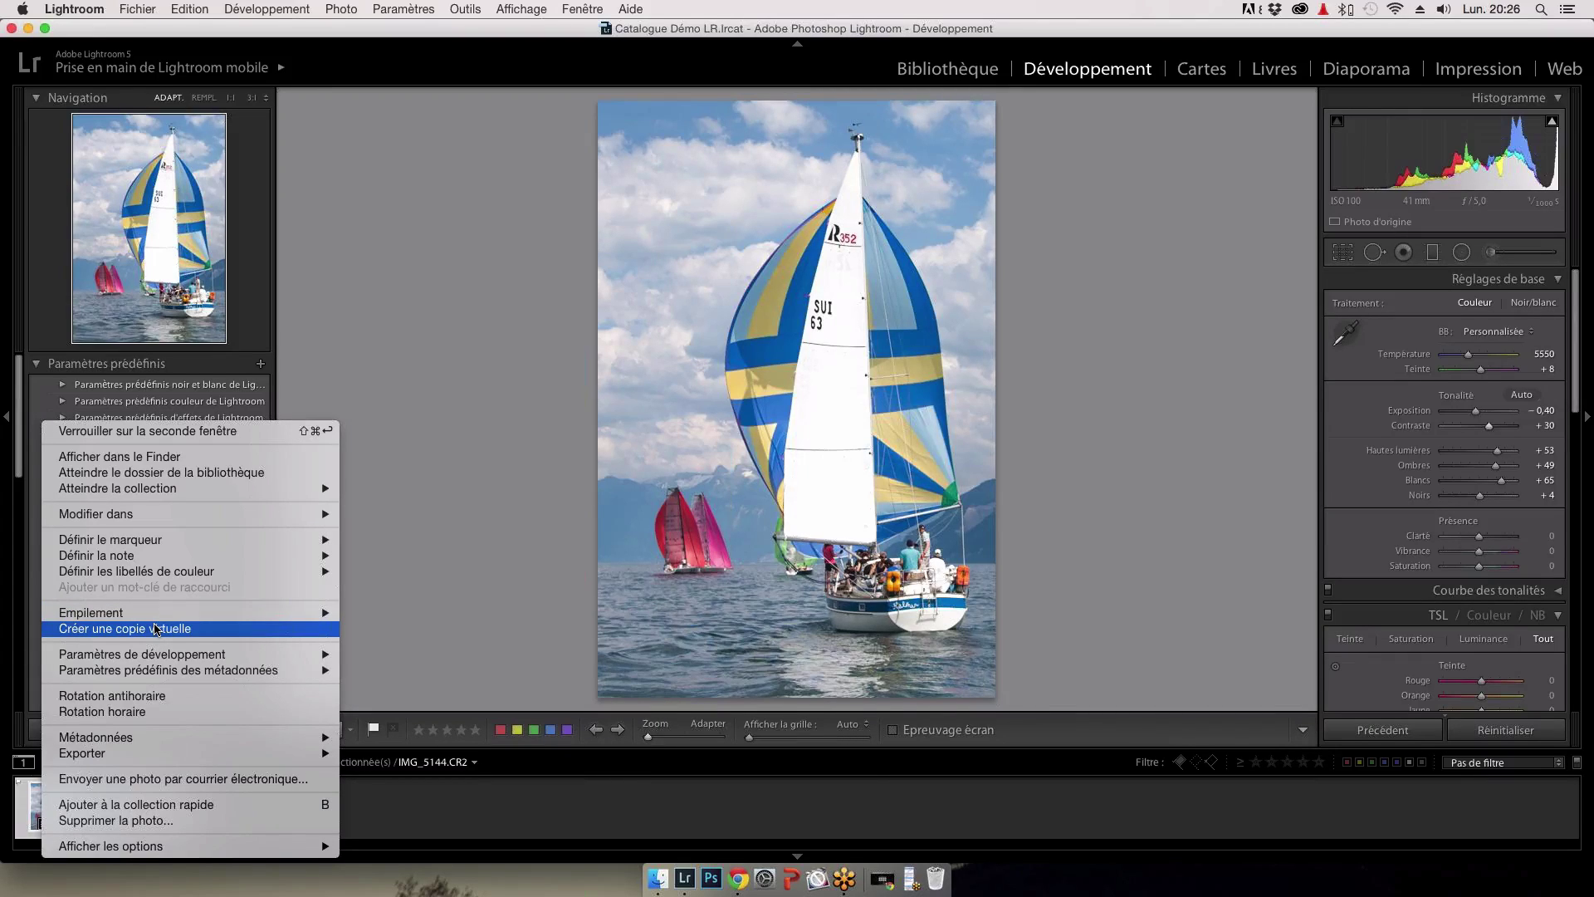
click(155, 629)
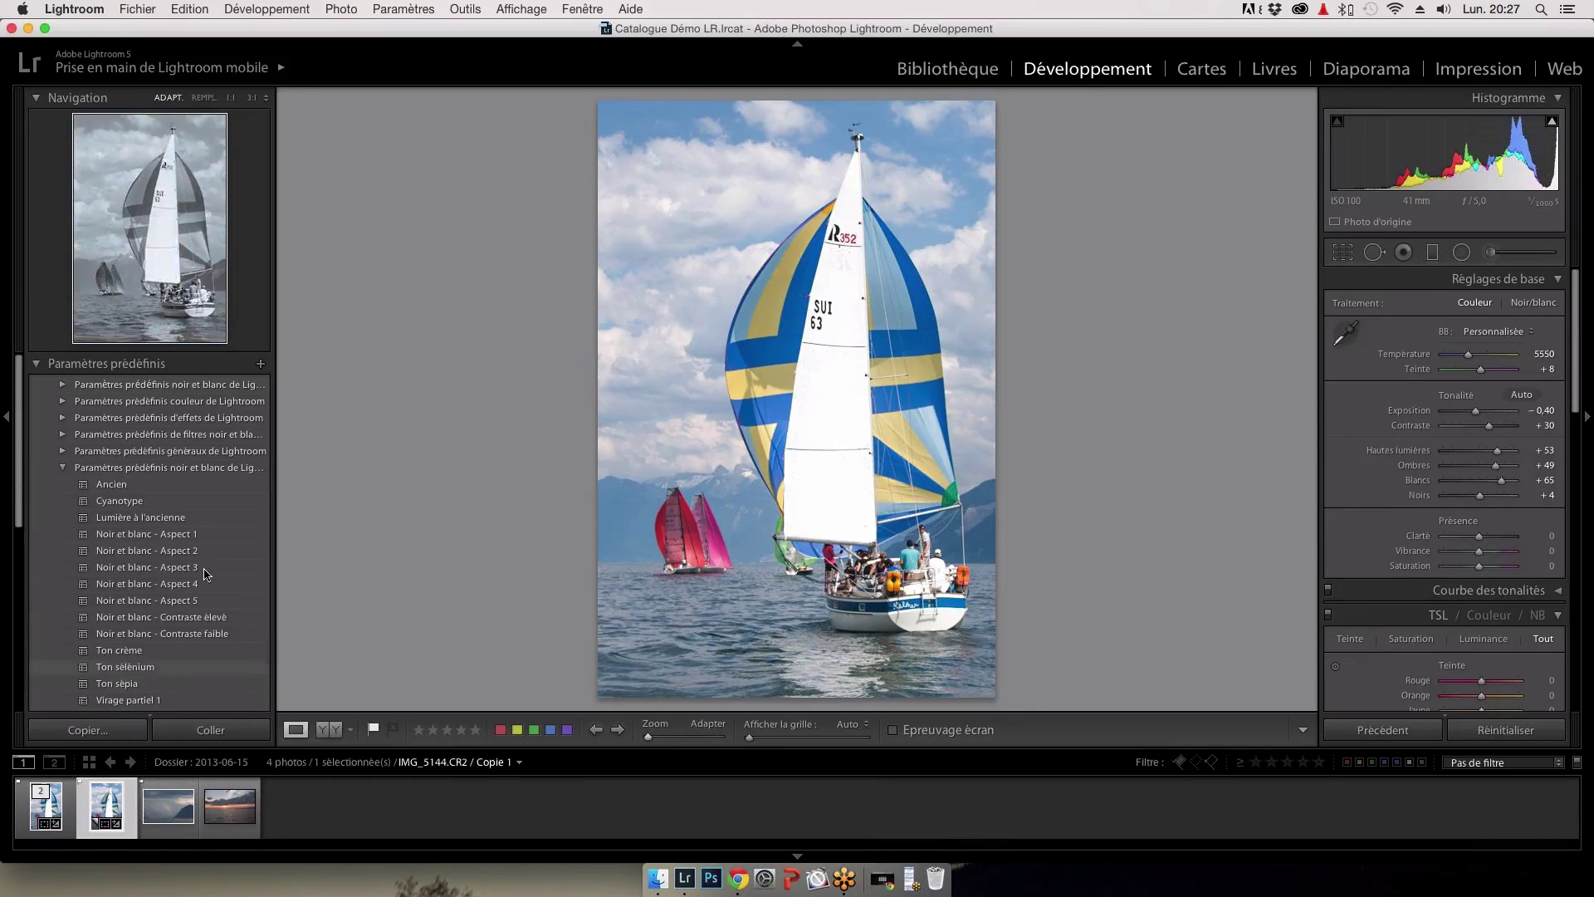
Step: Apply the black-and-white preset "Noir et blanc - Aspect 3" to the virtual copy and inspect its grain at 1:1
click(63, 386)
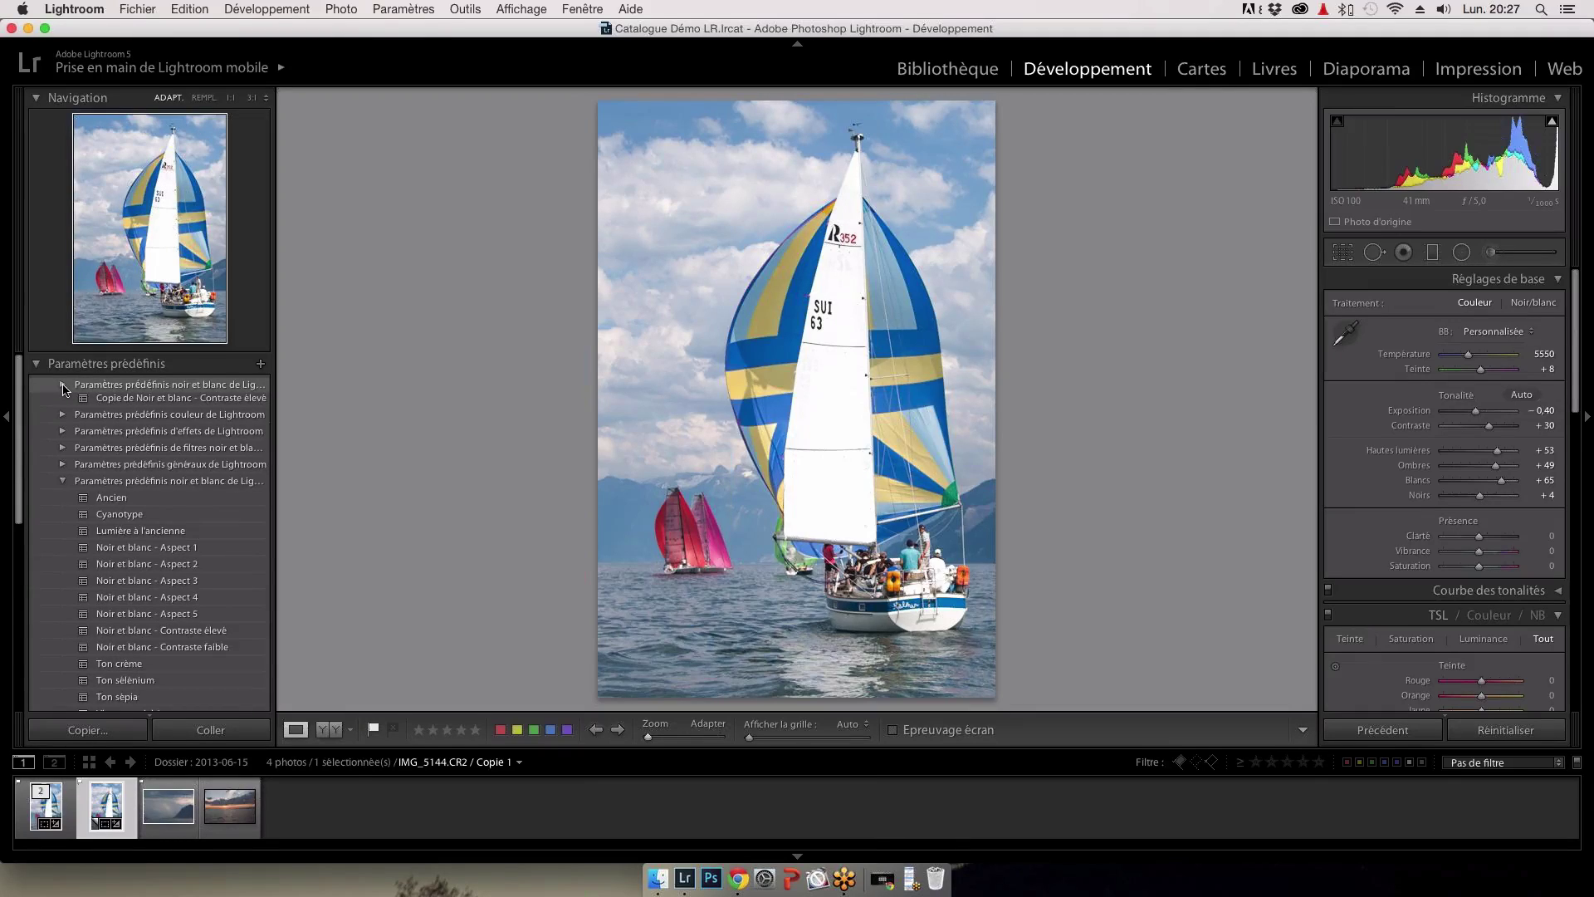
click(63, 386)
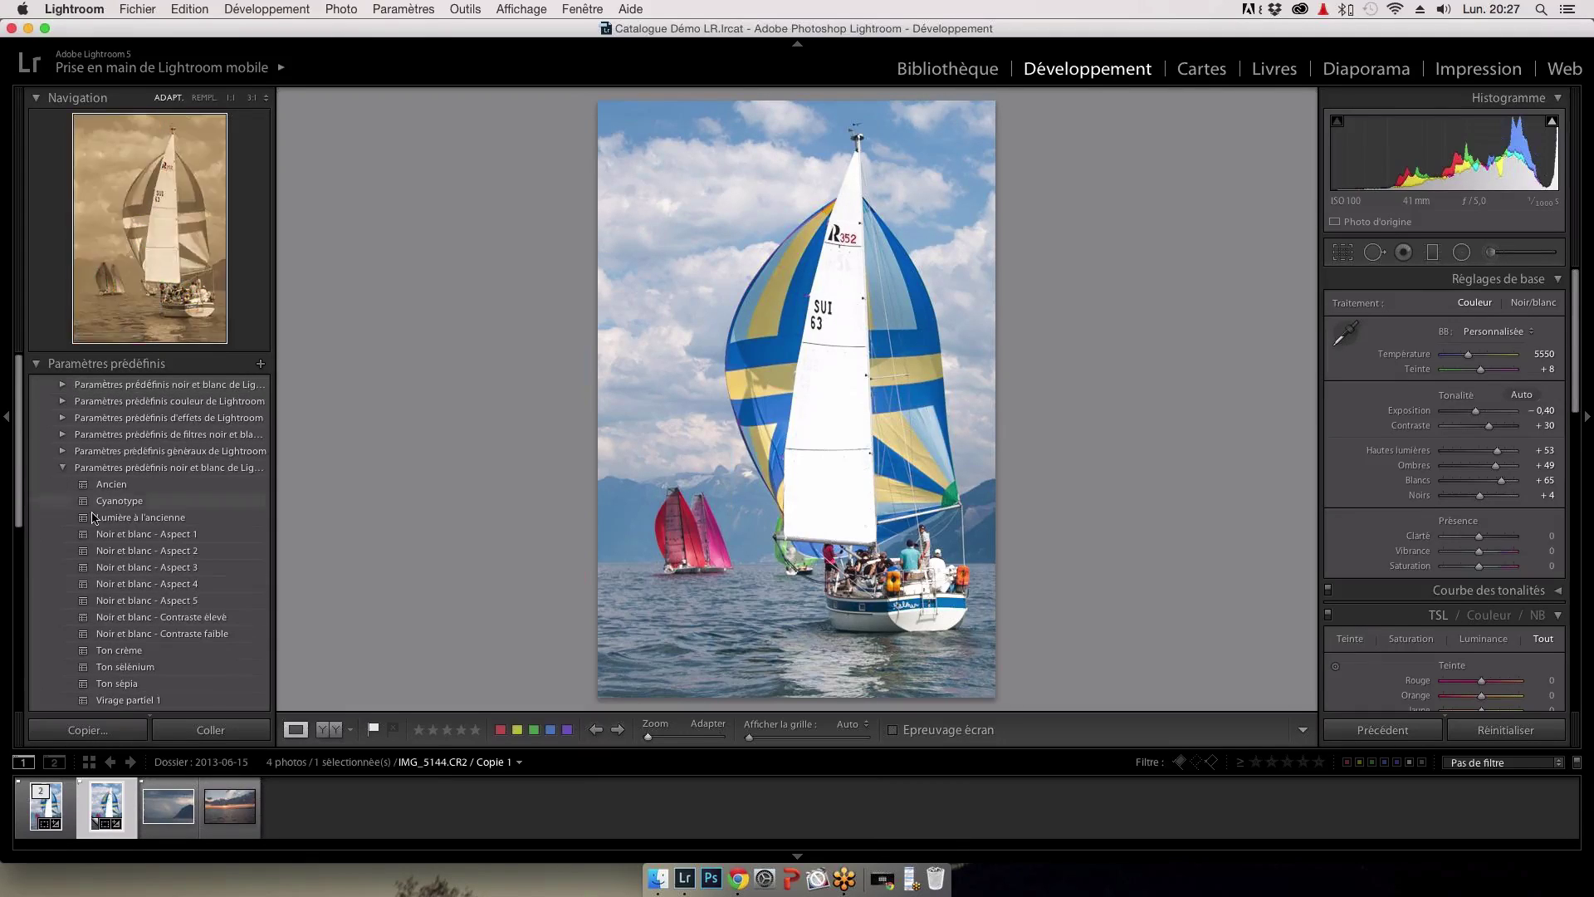
click(157, 571)
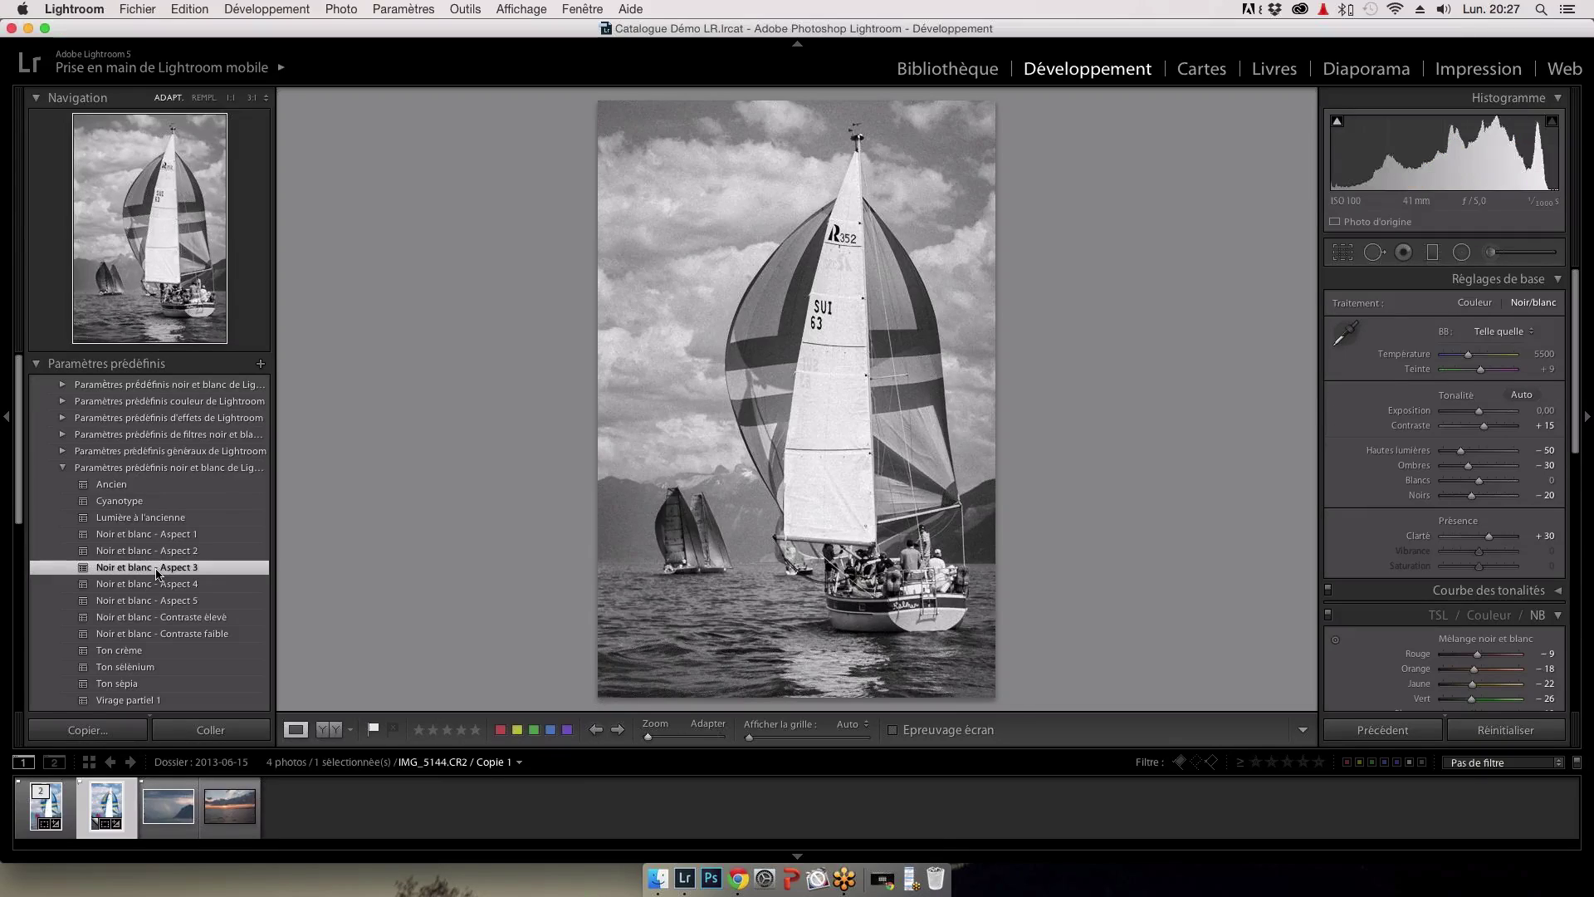
click(825, 419)
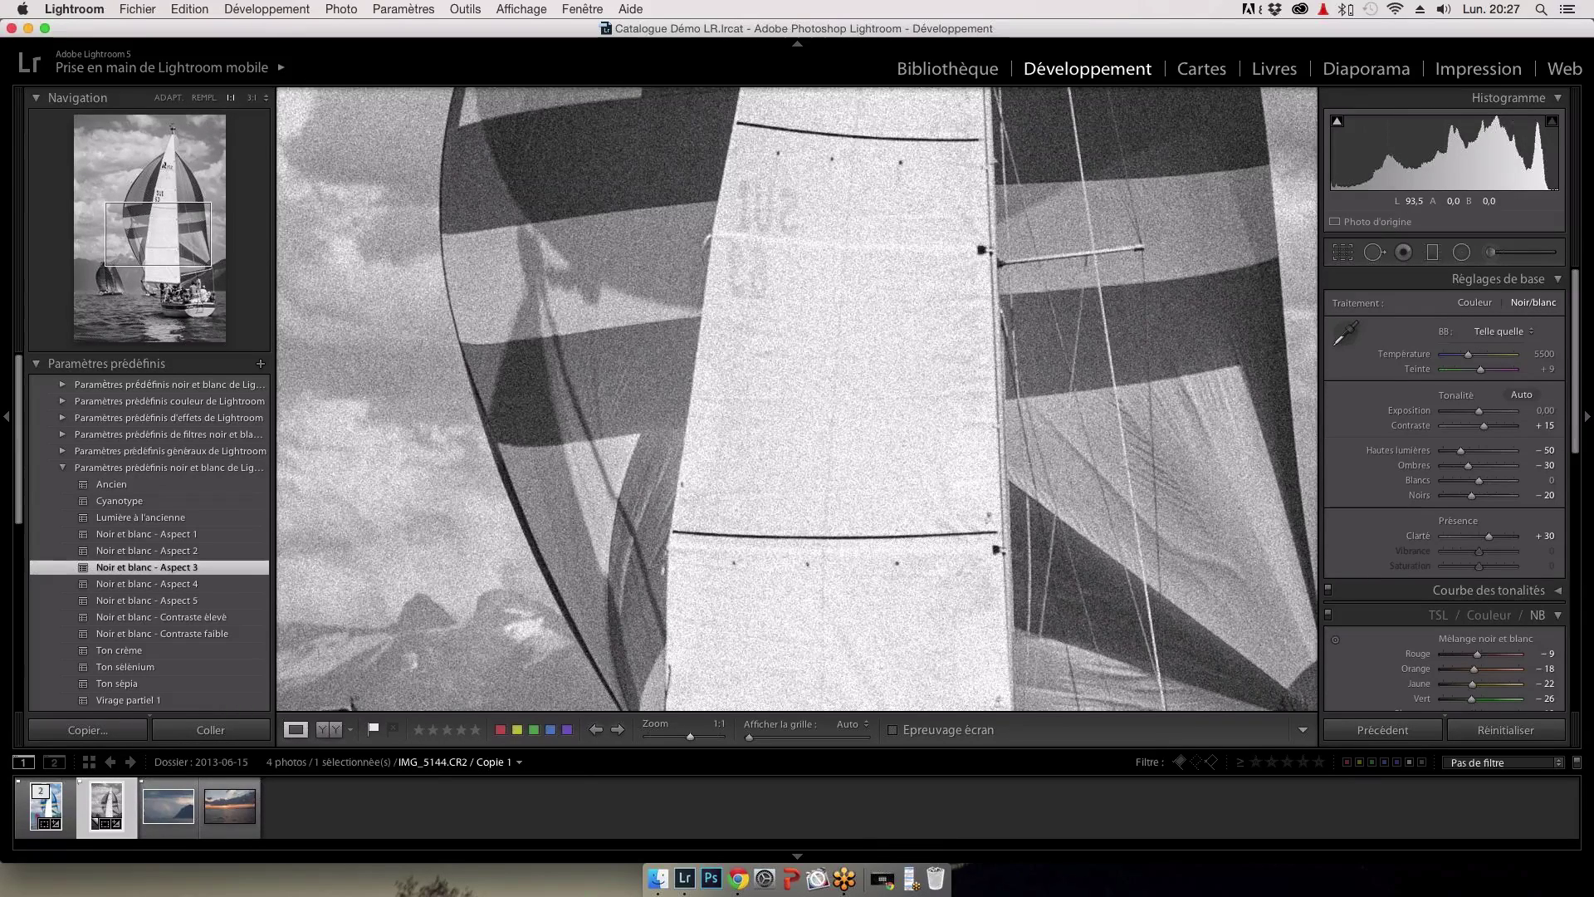
click(1119, 540)
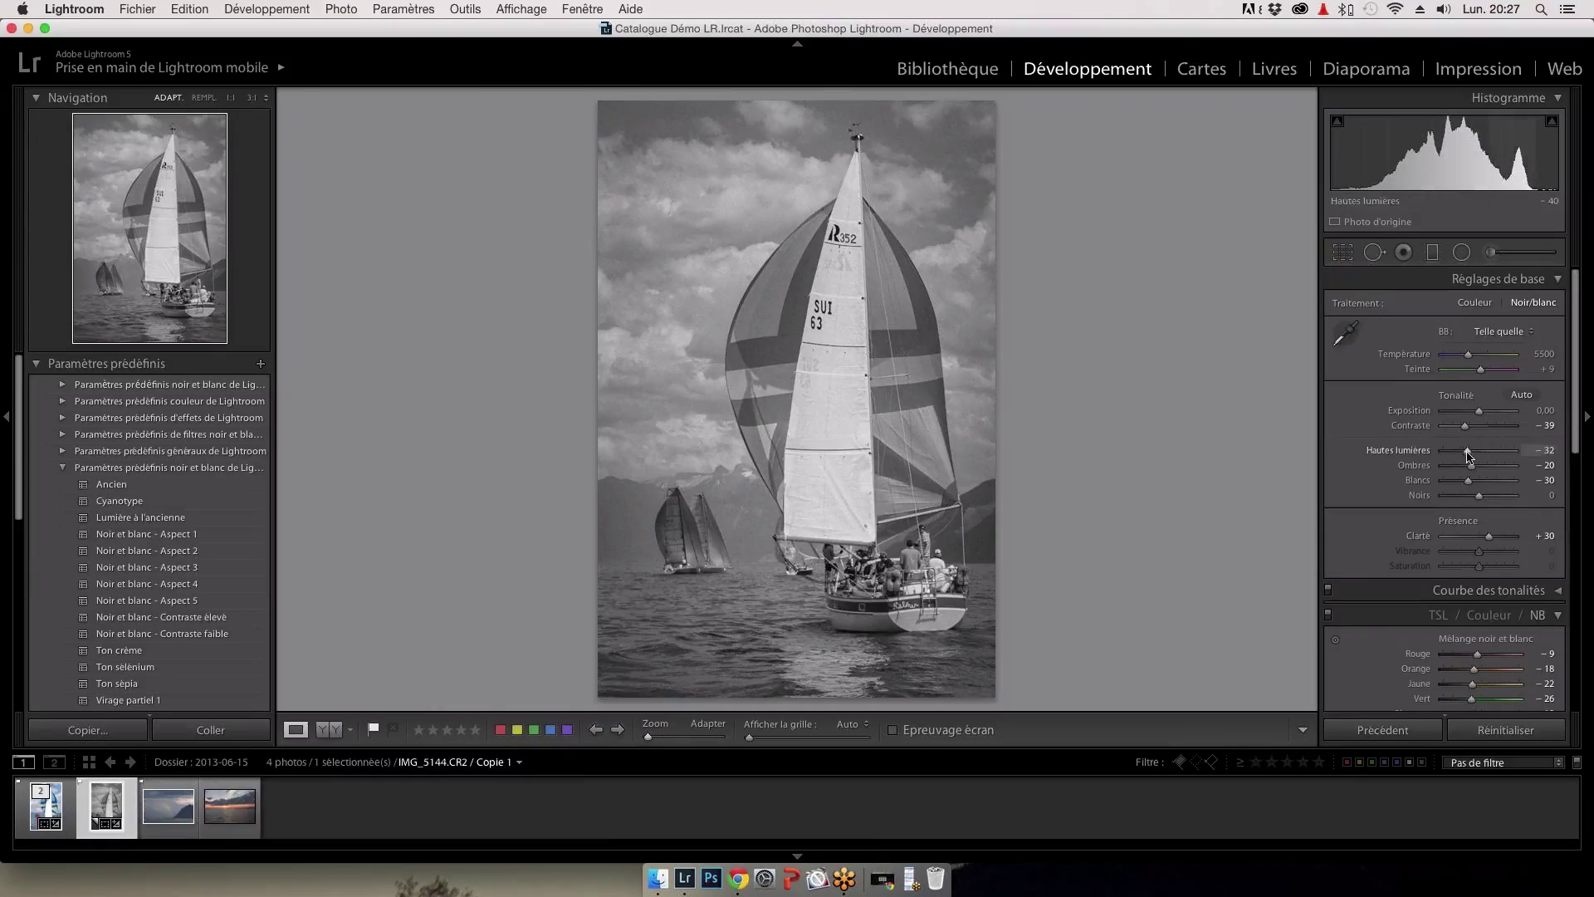
Step: Set the black-and-white copy's highlights to +58, whites to +45, shadows to -57 and blacks to -45
drag(1478, 453, 1501, 456)
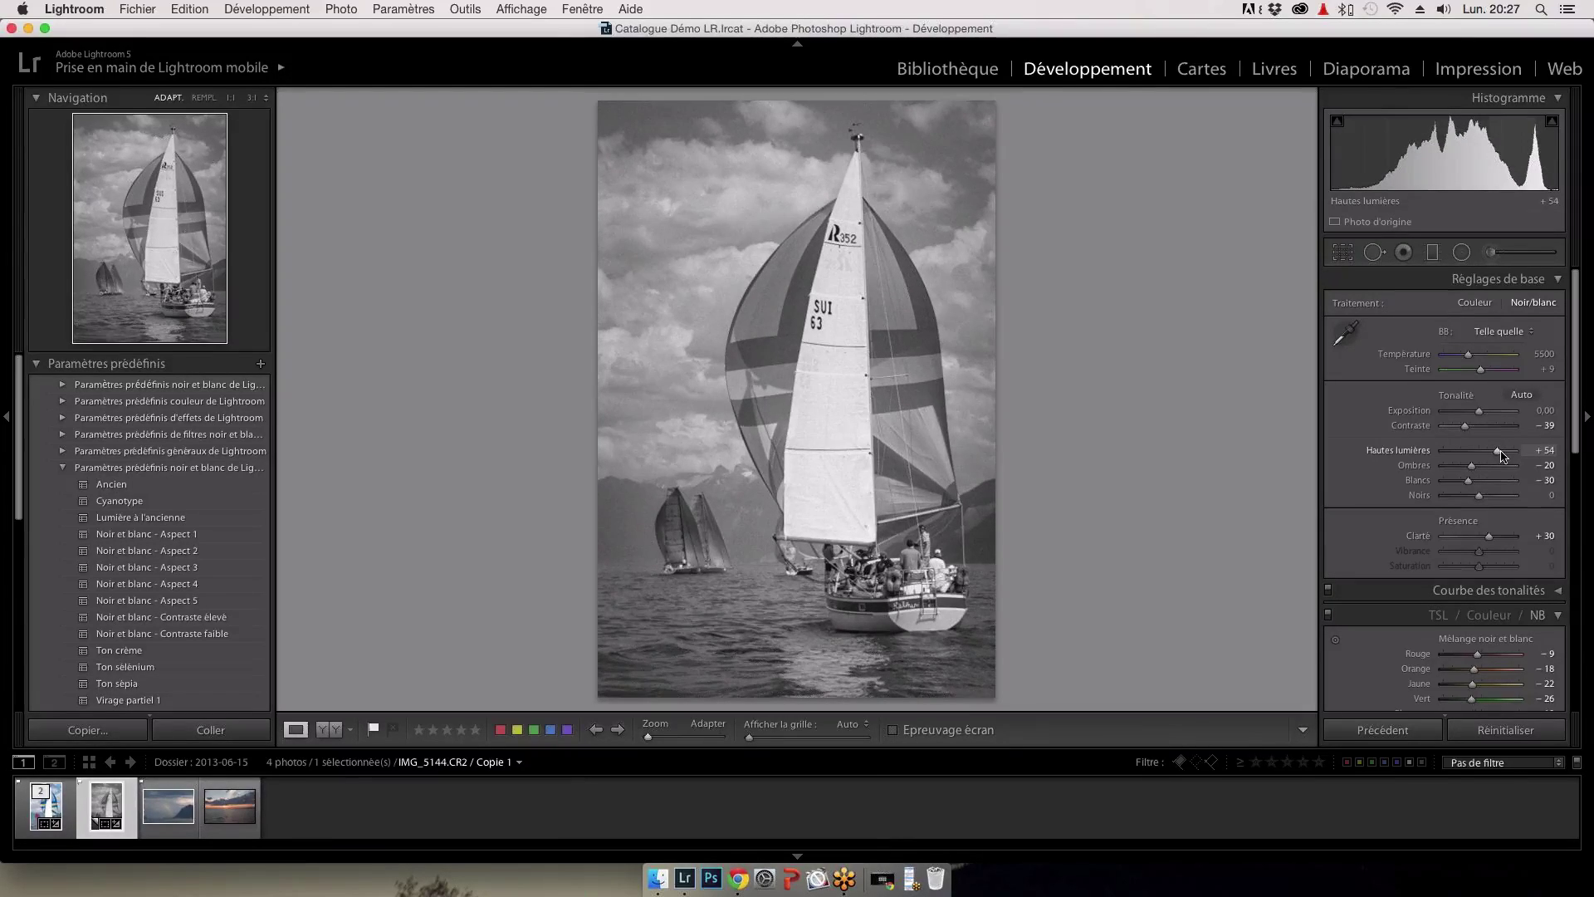
click(1502, 451)
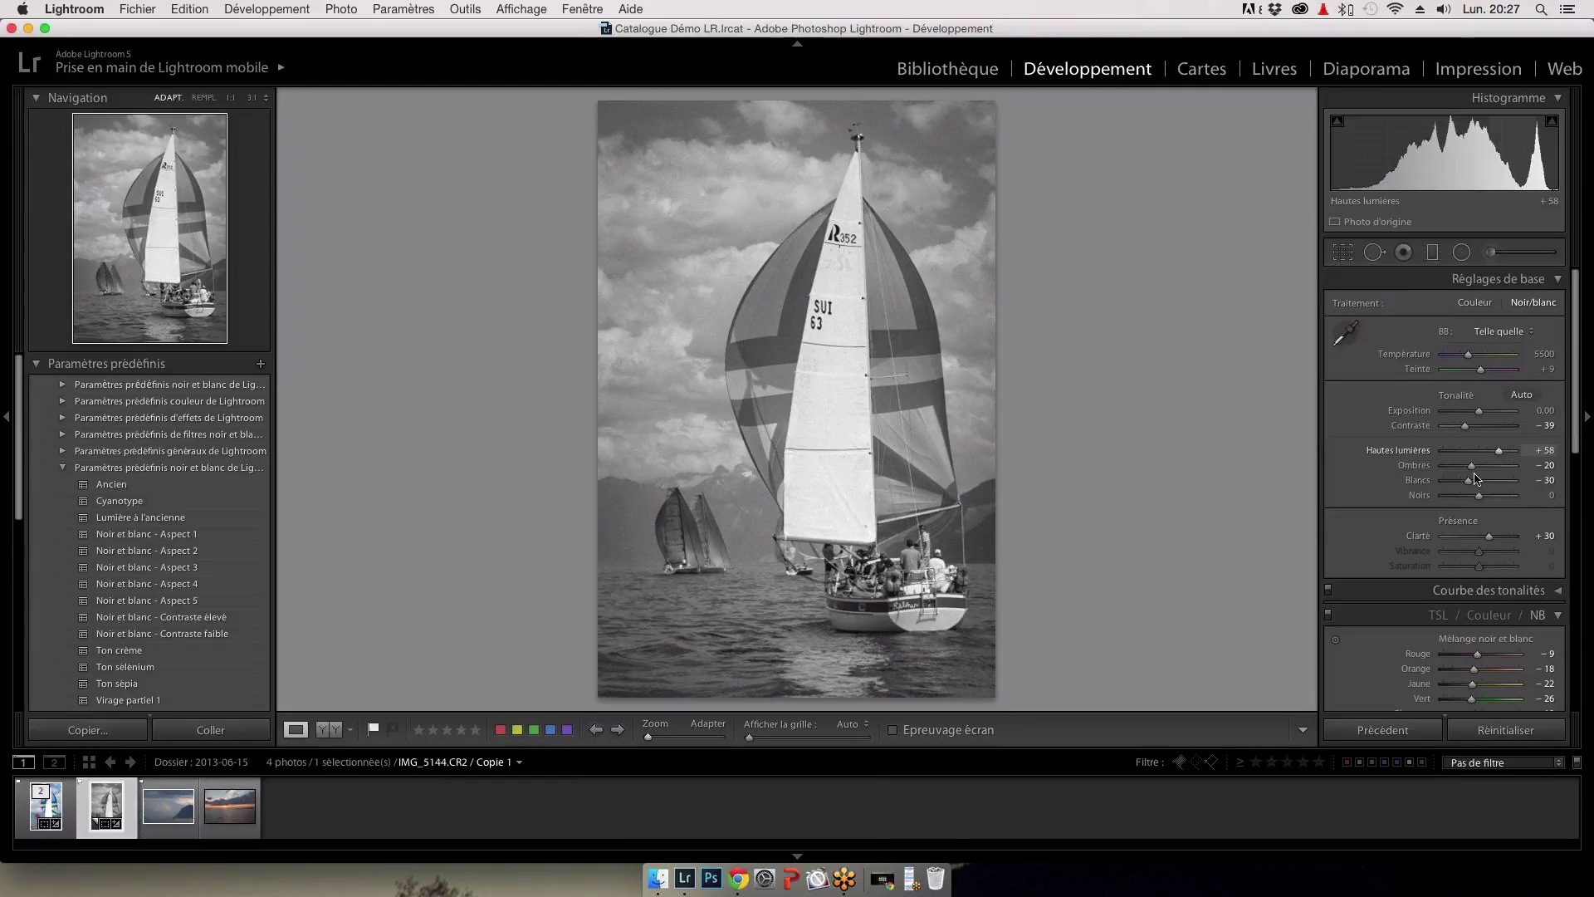
drag(1475, 478, 1501, 480)
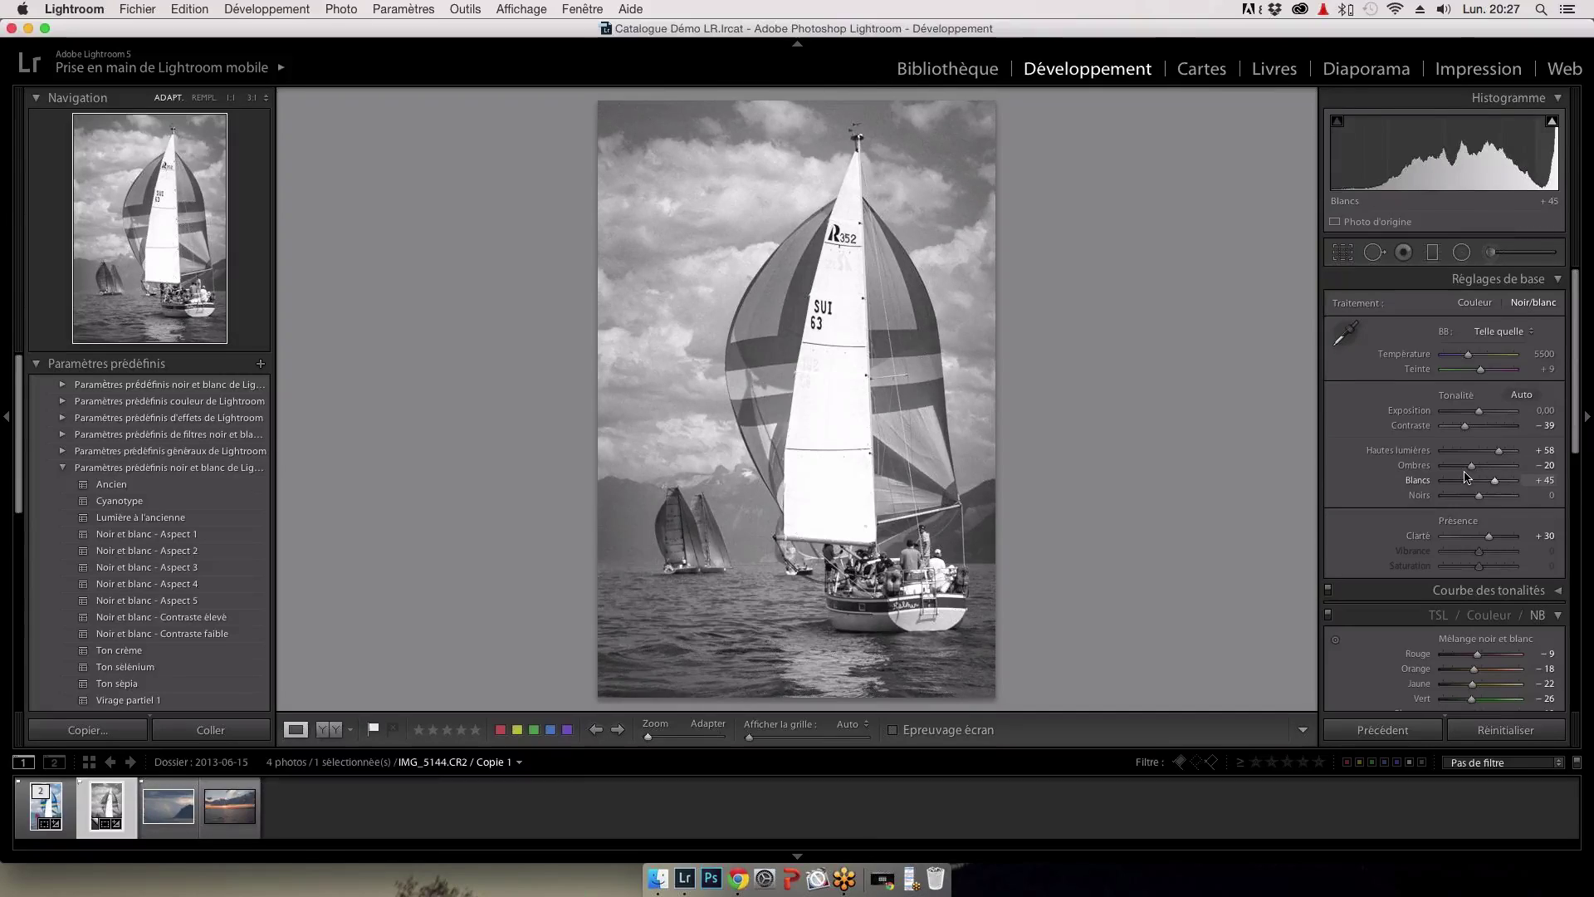
drag(1471, 465, 1458, 466)
drag(1479, 495, 1462, 502)
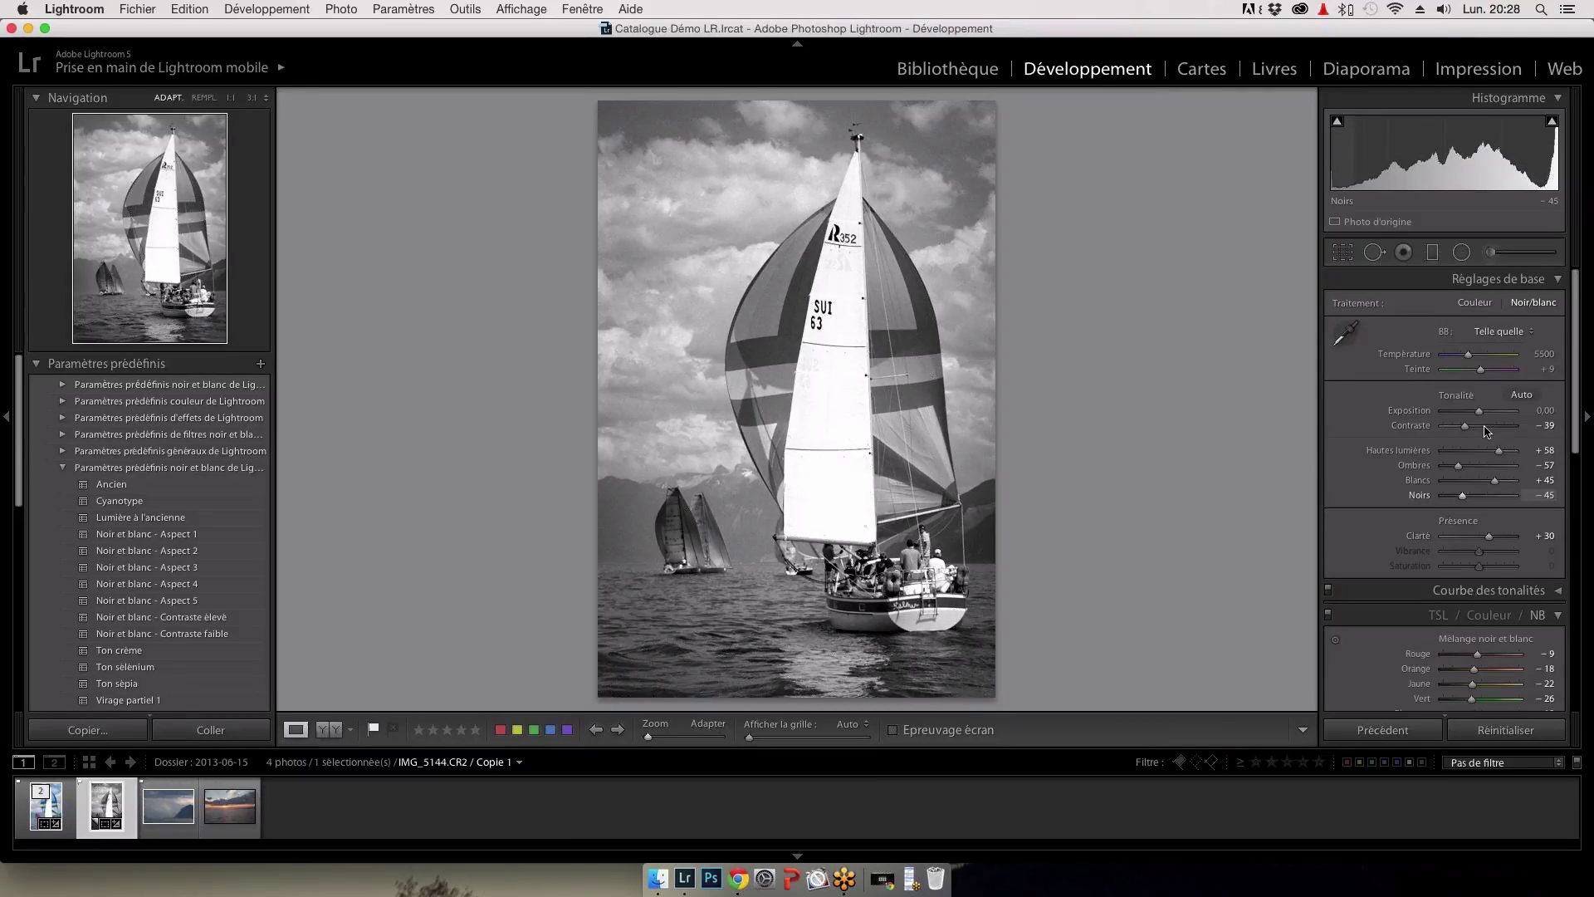
Step: Adjust the copy's post-crop vignette to gain -17, midpoint (Milieu) 100, roundness (Arrondi) +100 and feather (Contour progressif) 100
scroll(1484, 465, down, 15)
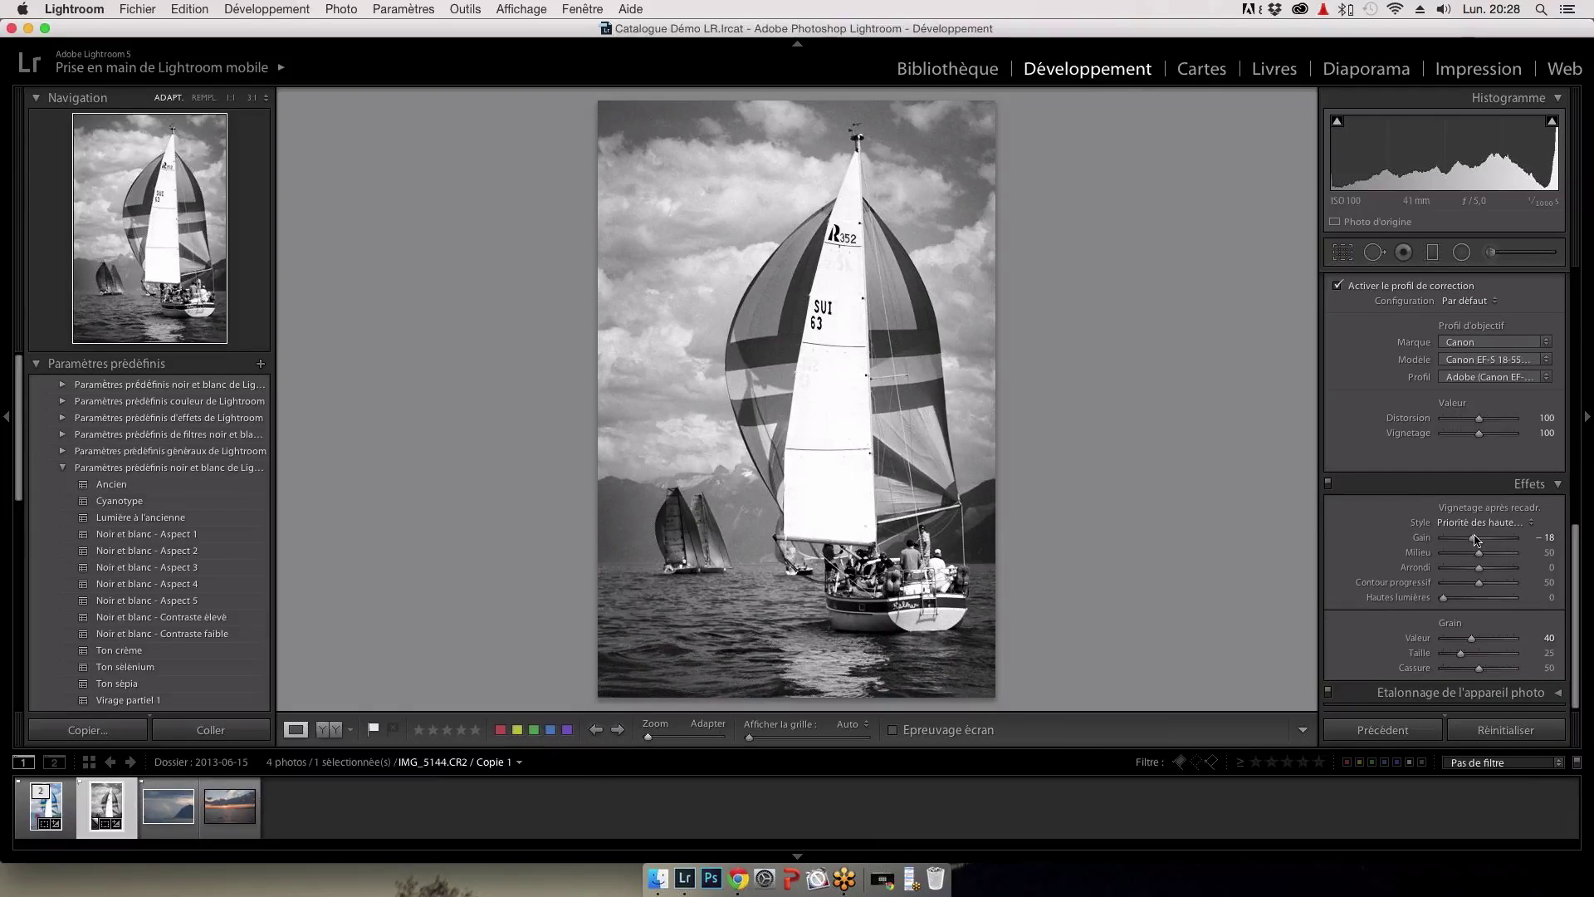
scroll(1475, 540, up, 1)
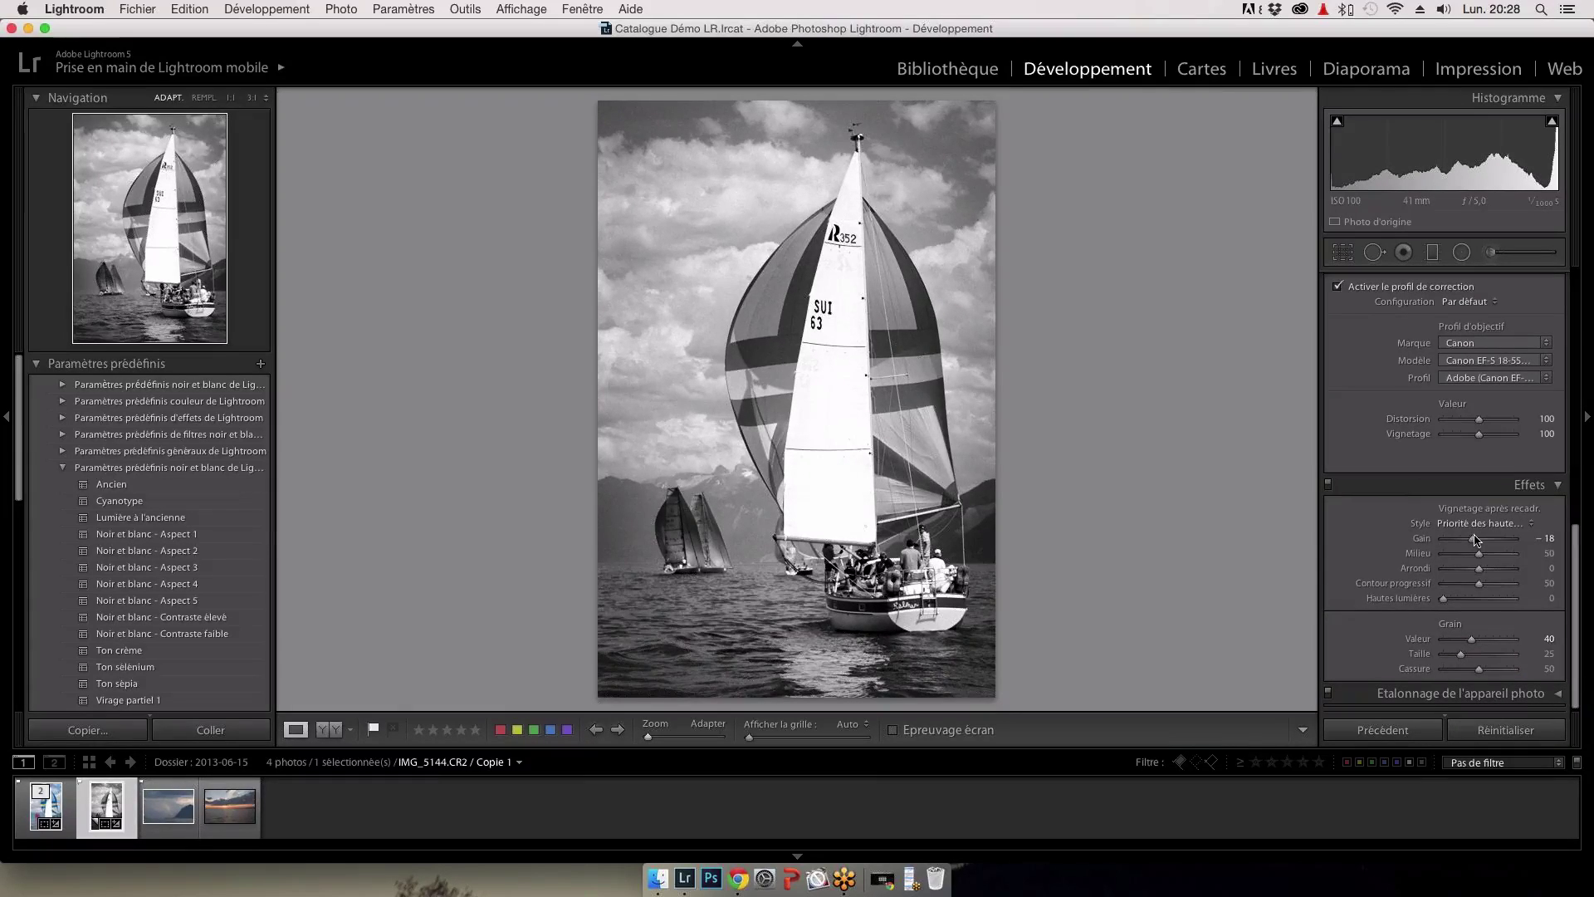
drag(1475, 554, 1504, 572)
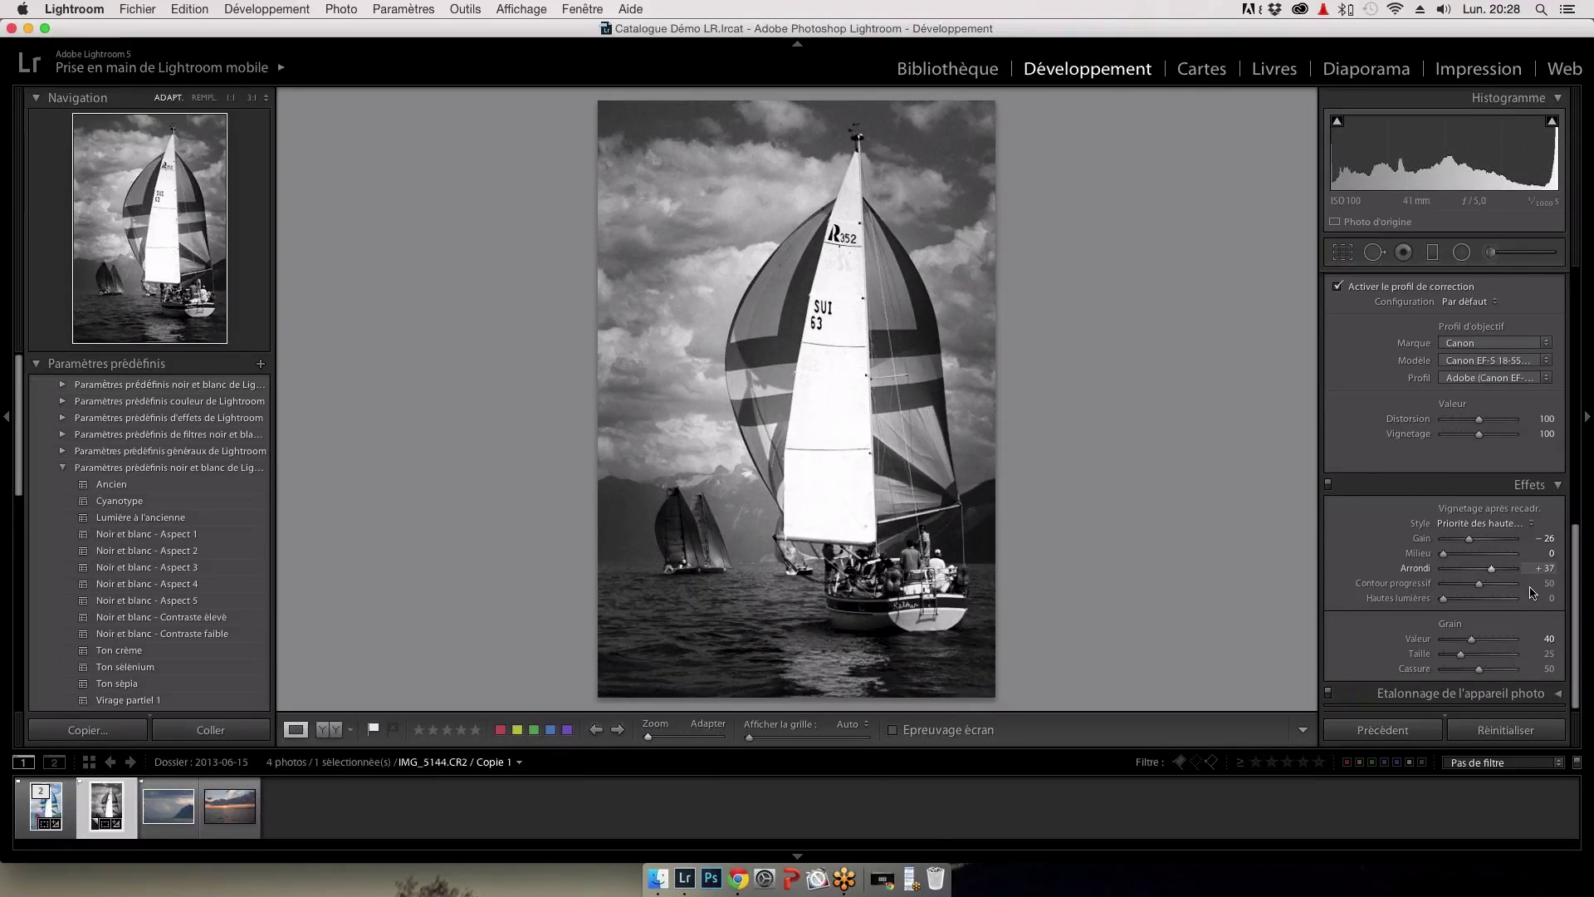
key(super+z)
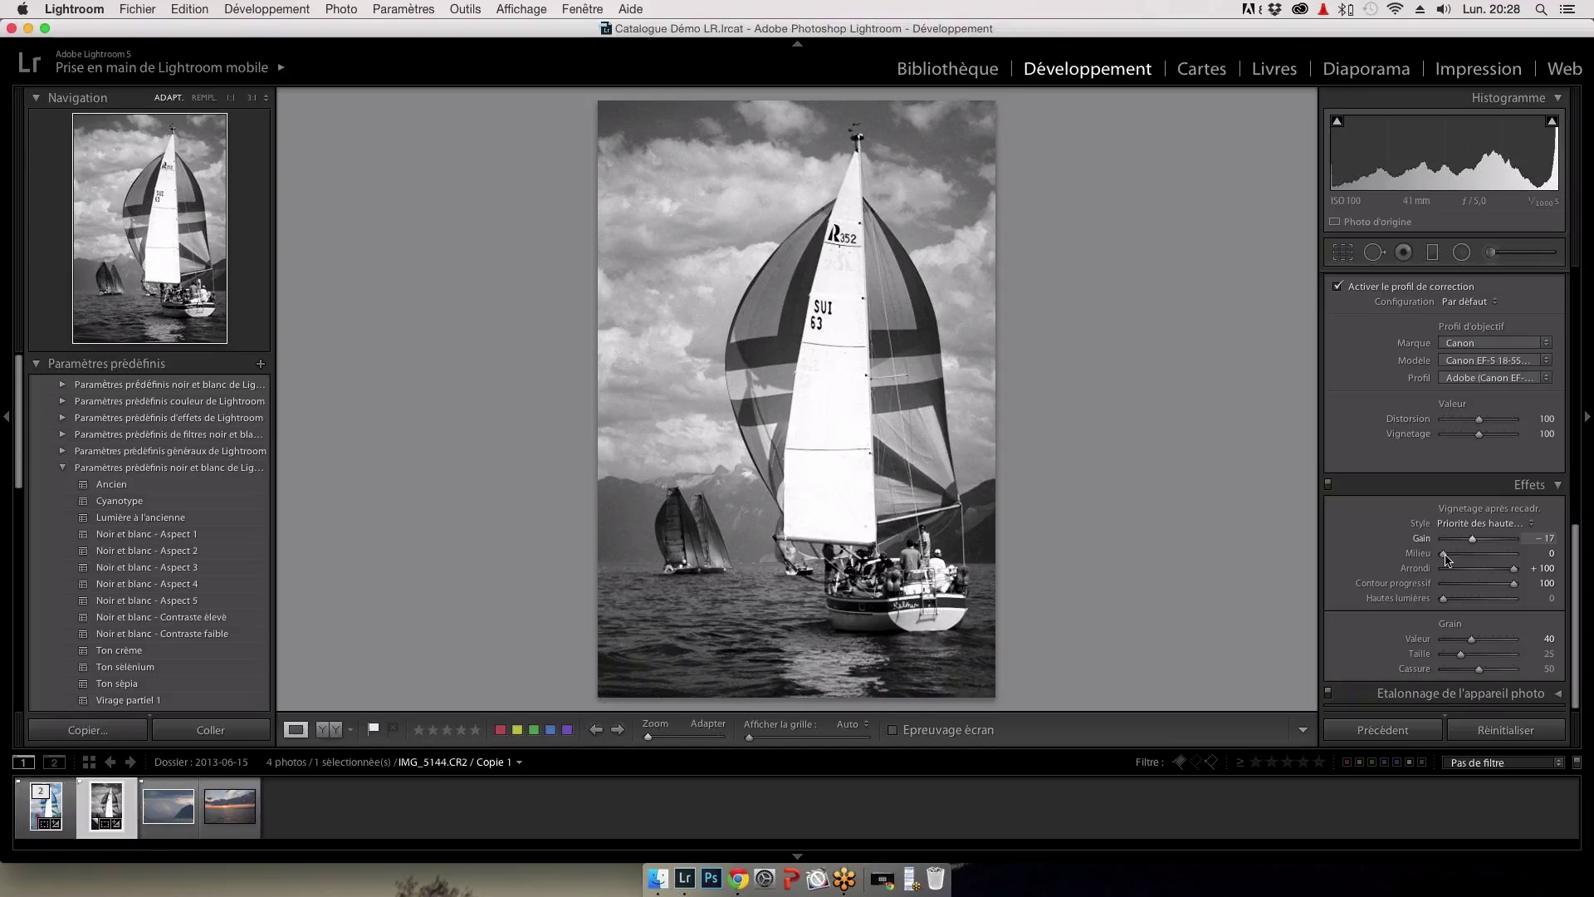
key(super+z)
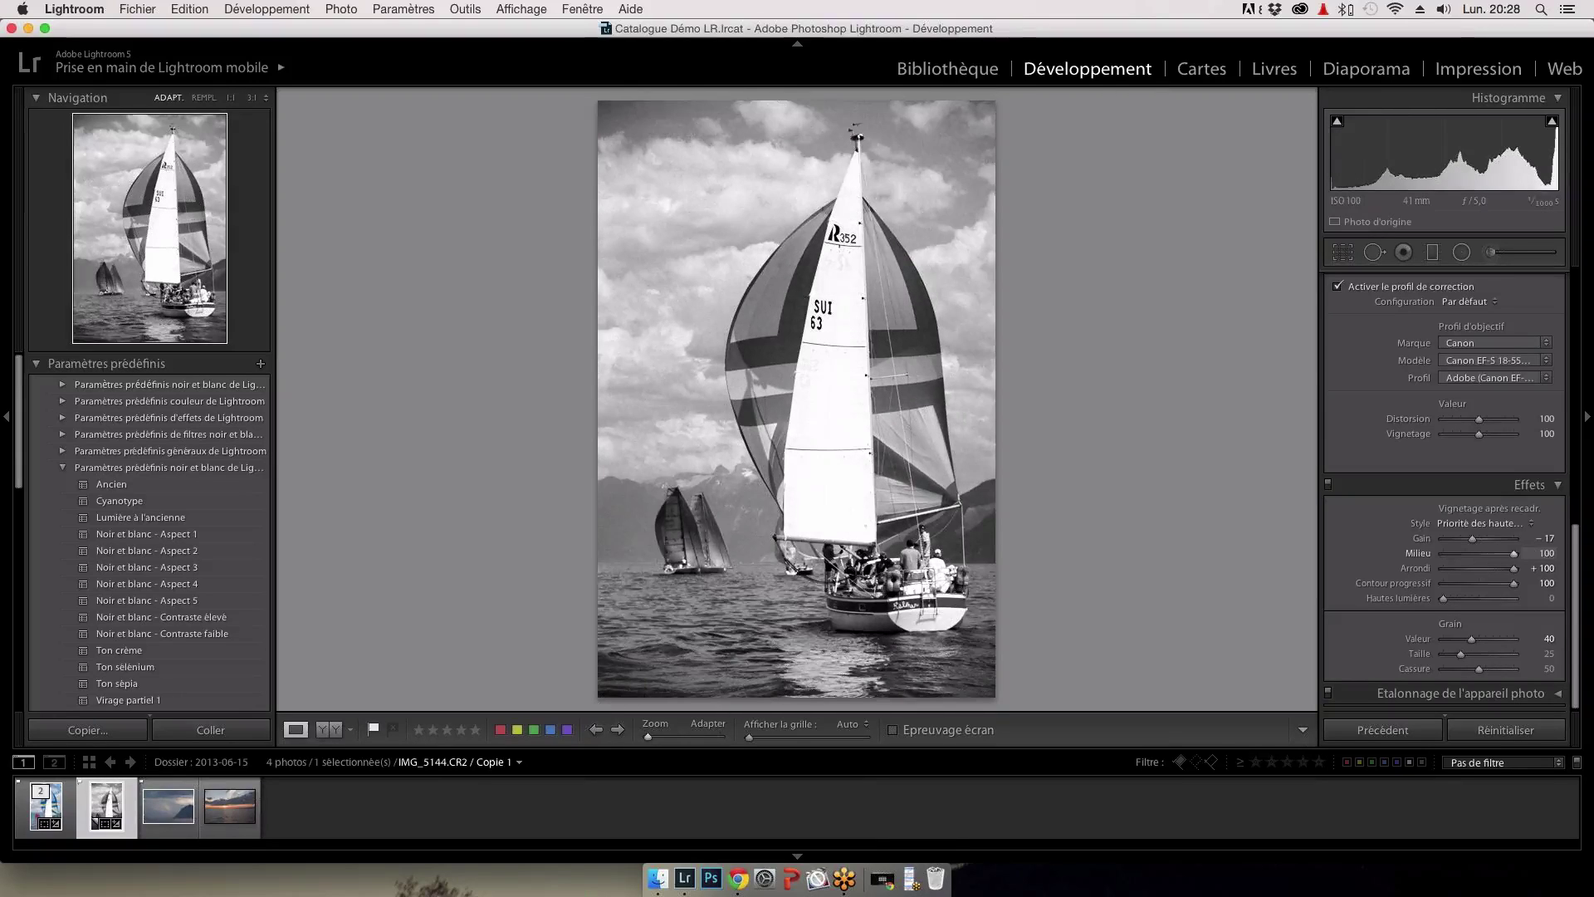
Step: Set the black-and-white copy's vignette gain to -24 and midpoint (Milieu) to 0, and its exposure to +0.95
click(1457, 539)
click(1513, 539)
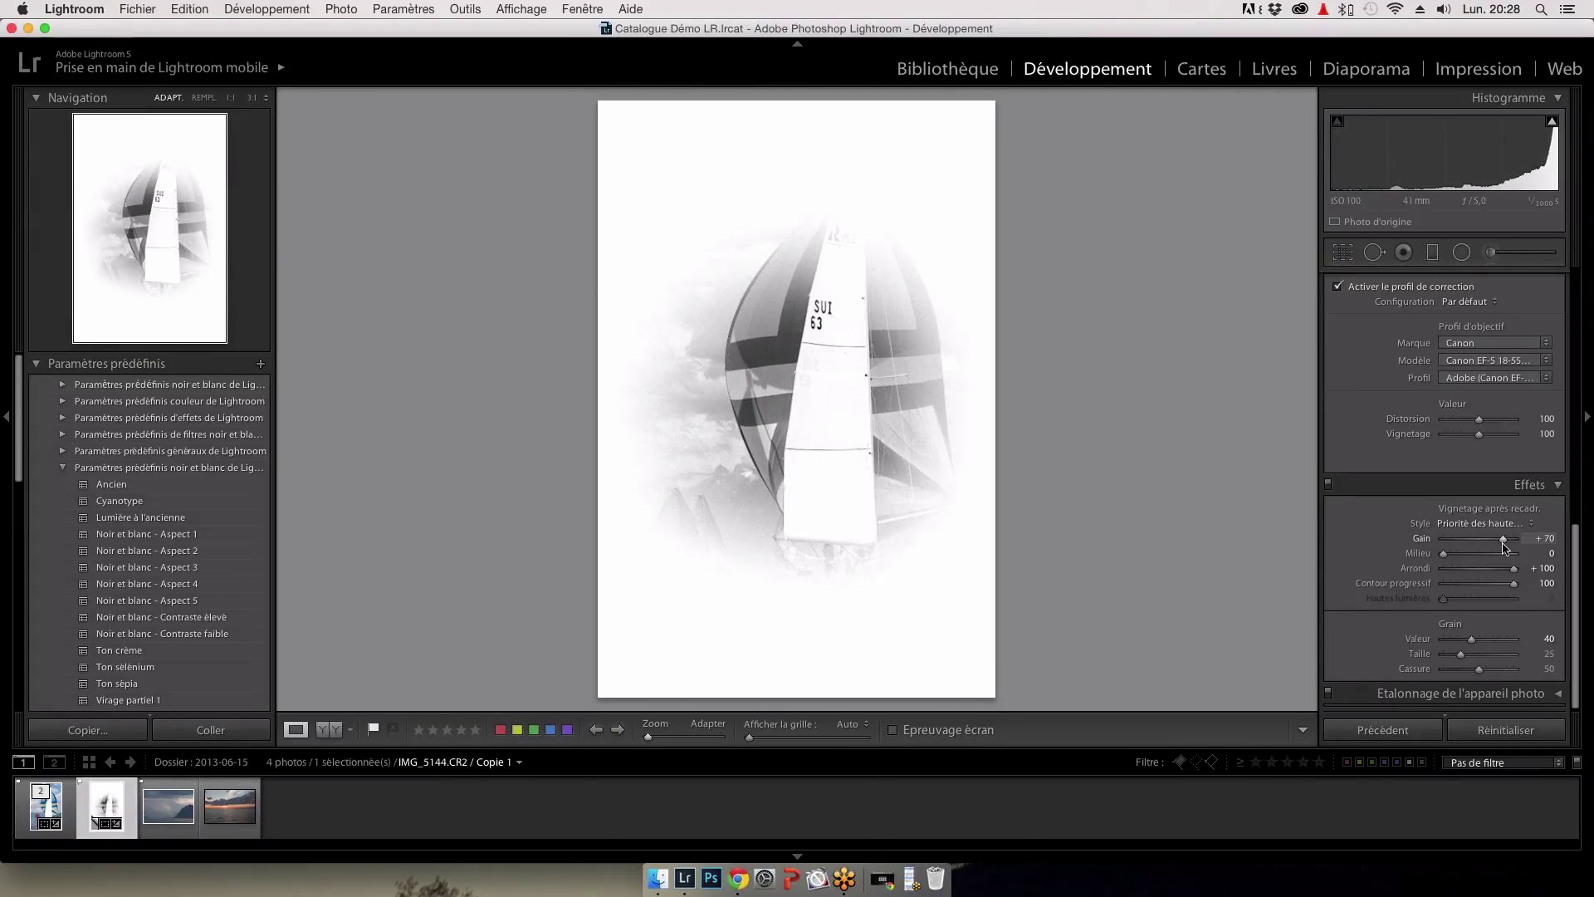
drag(1512, 539, 1503, 539)
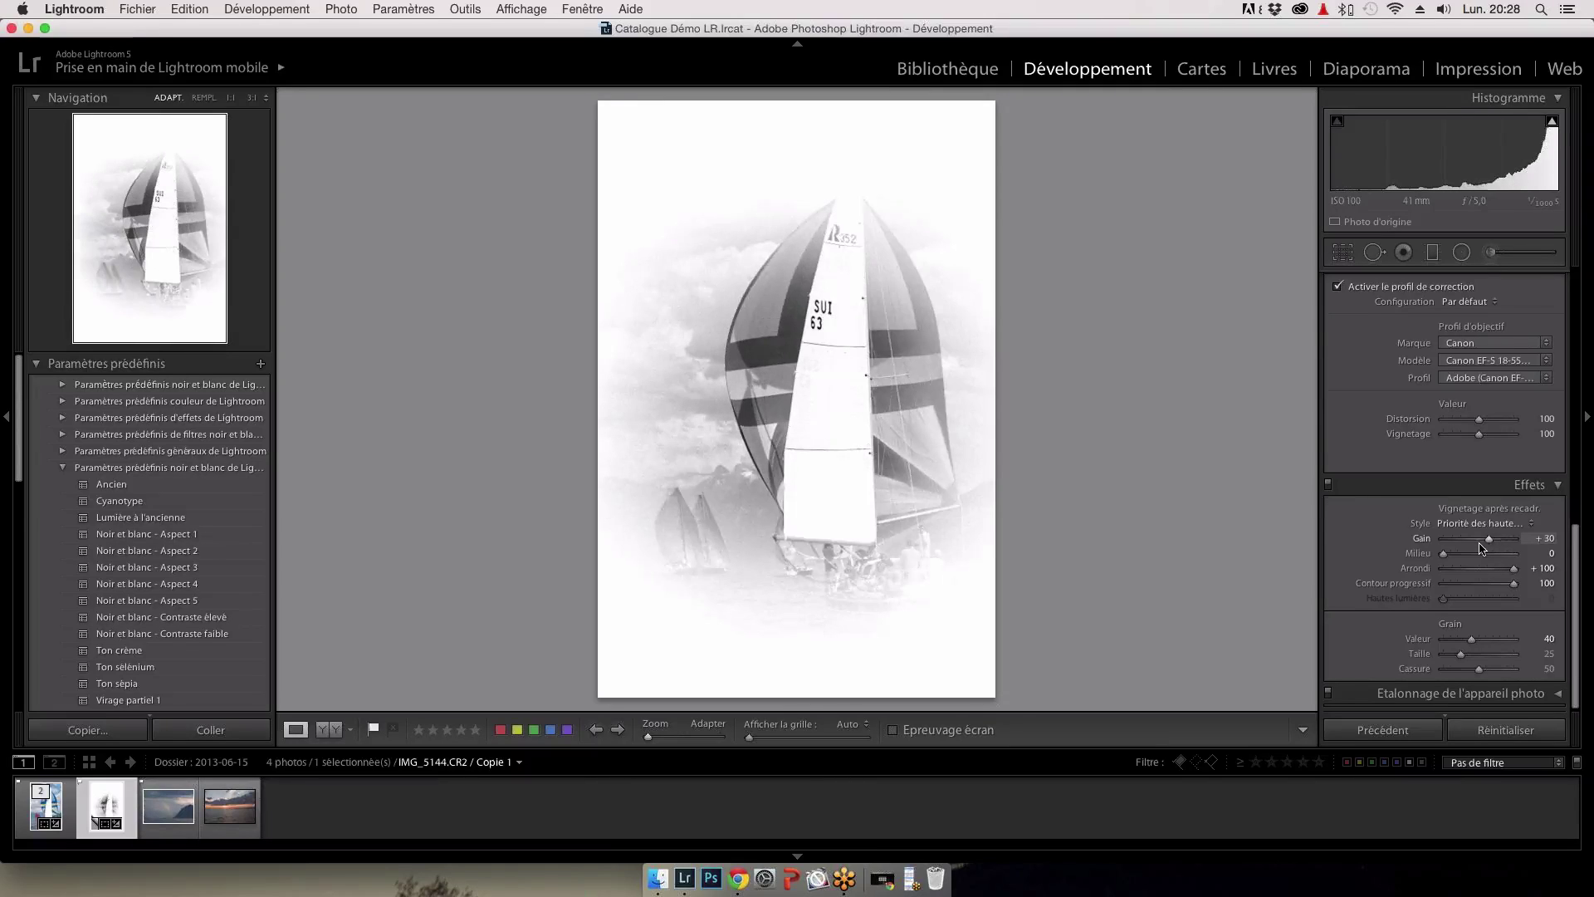
drag(1483, 548, 1471, 544)
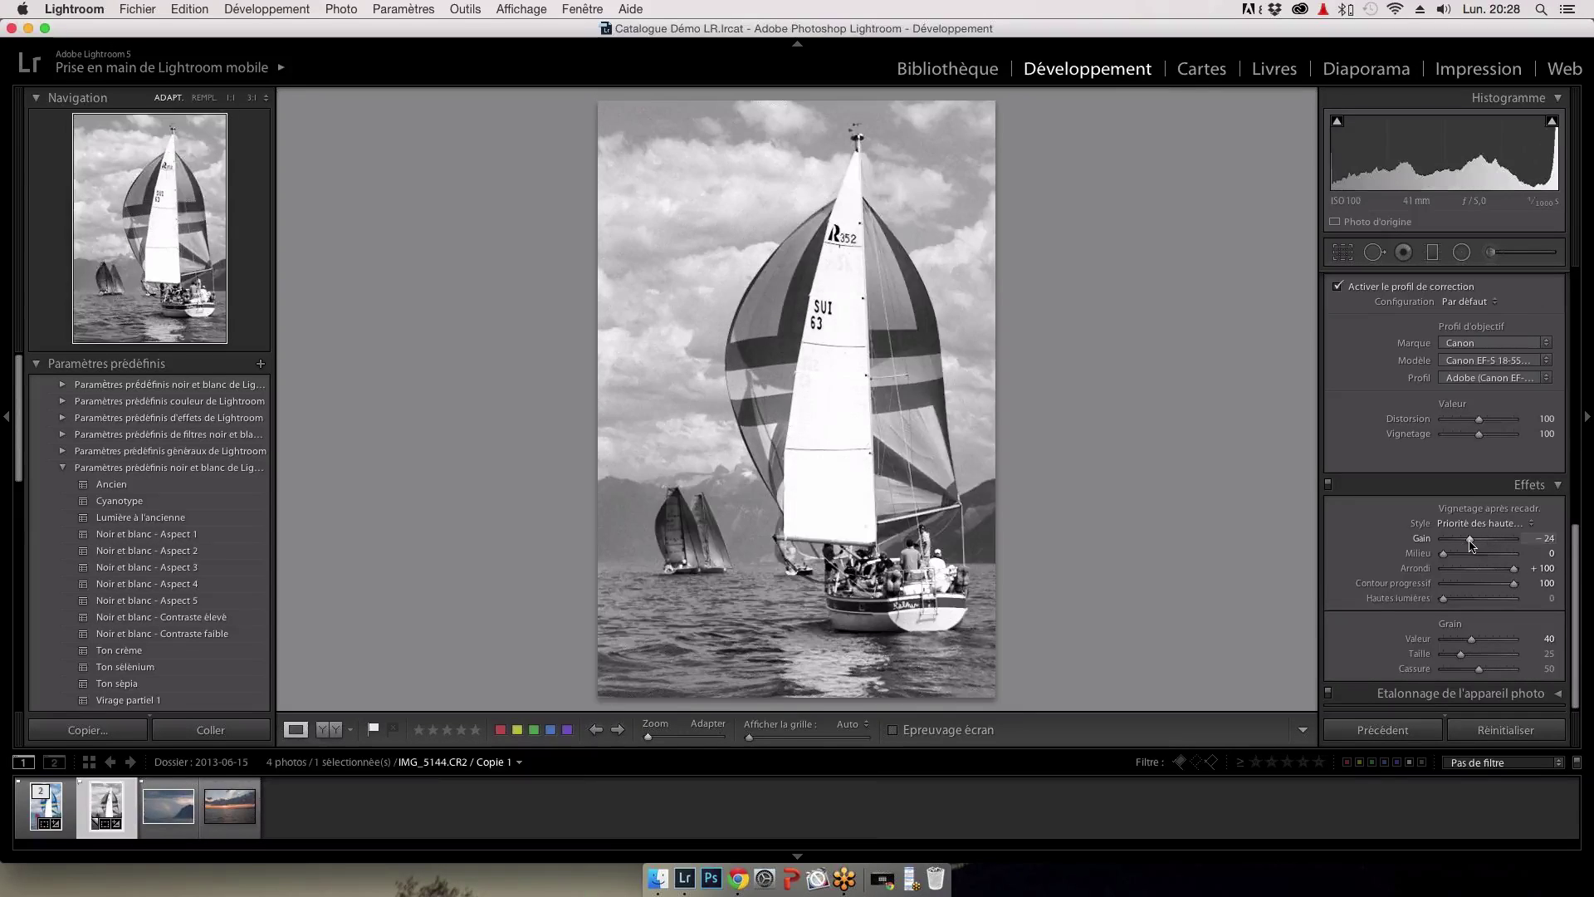
scroll(1474, 531, up, 10)
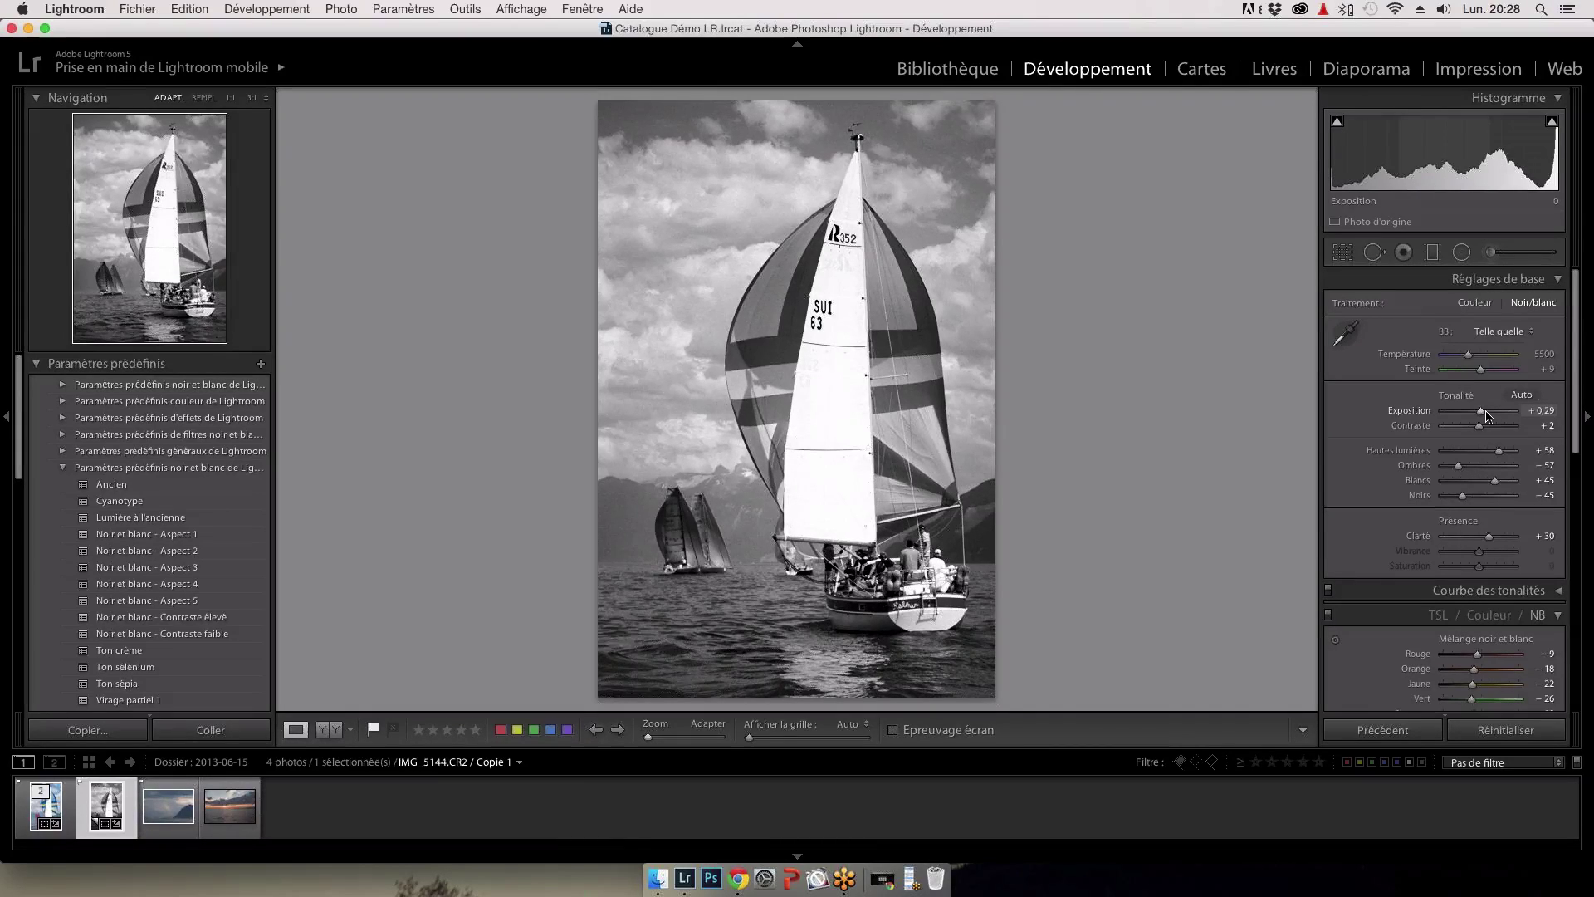
click(1485, 412)
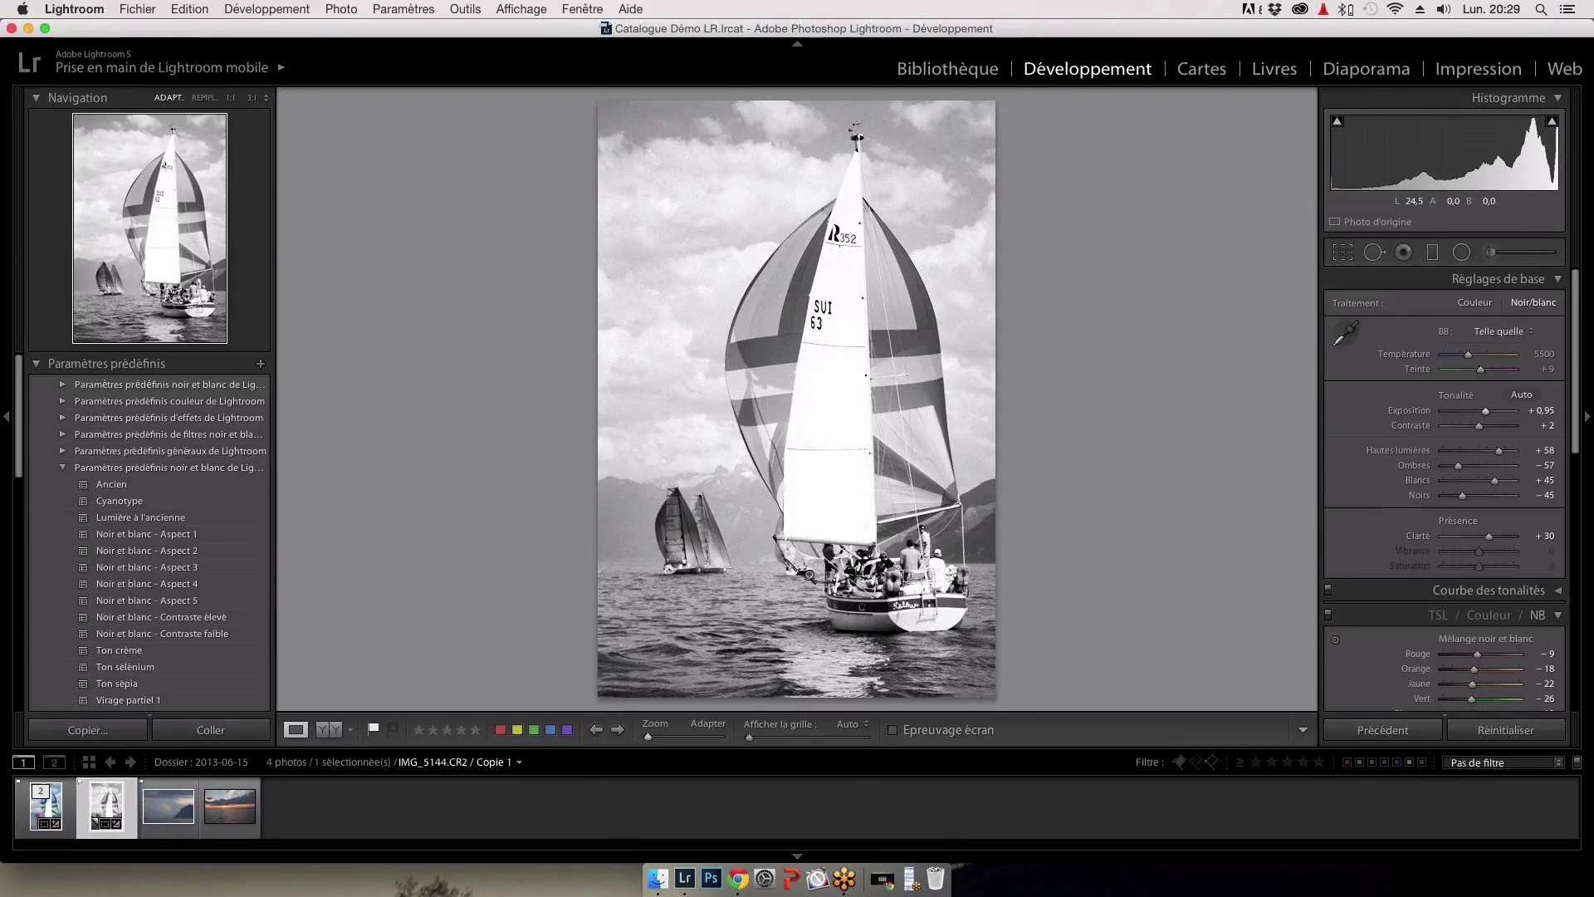
Step: Straighten the rainbow photo IMG_5165.CR2 by an angle of 0.39, keeping the original aspect ratio
click(166, 805)
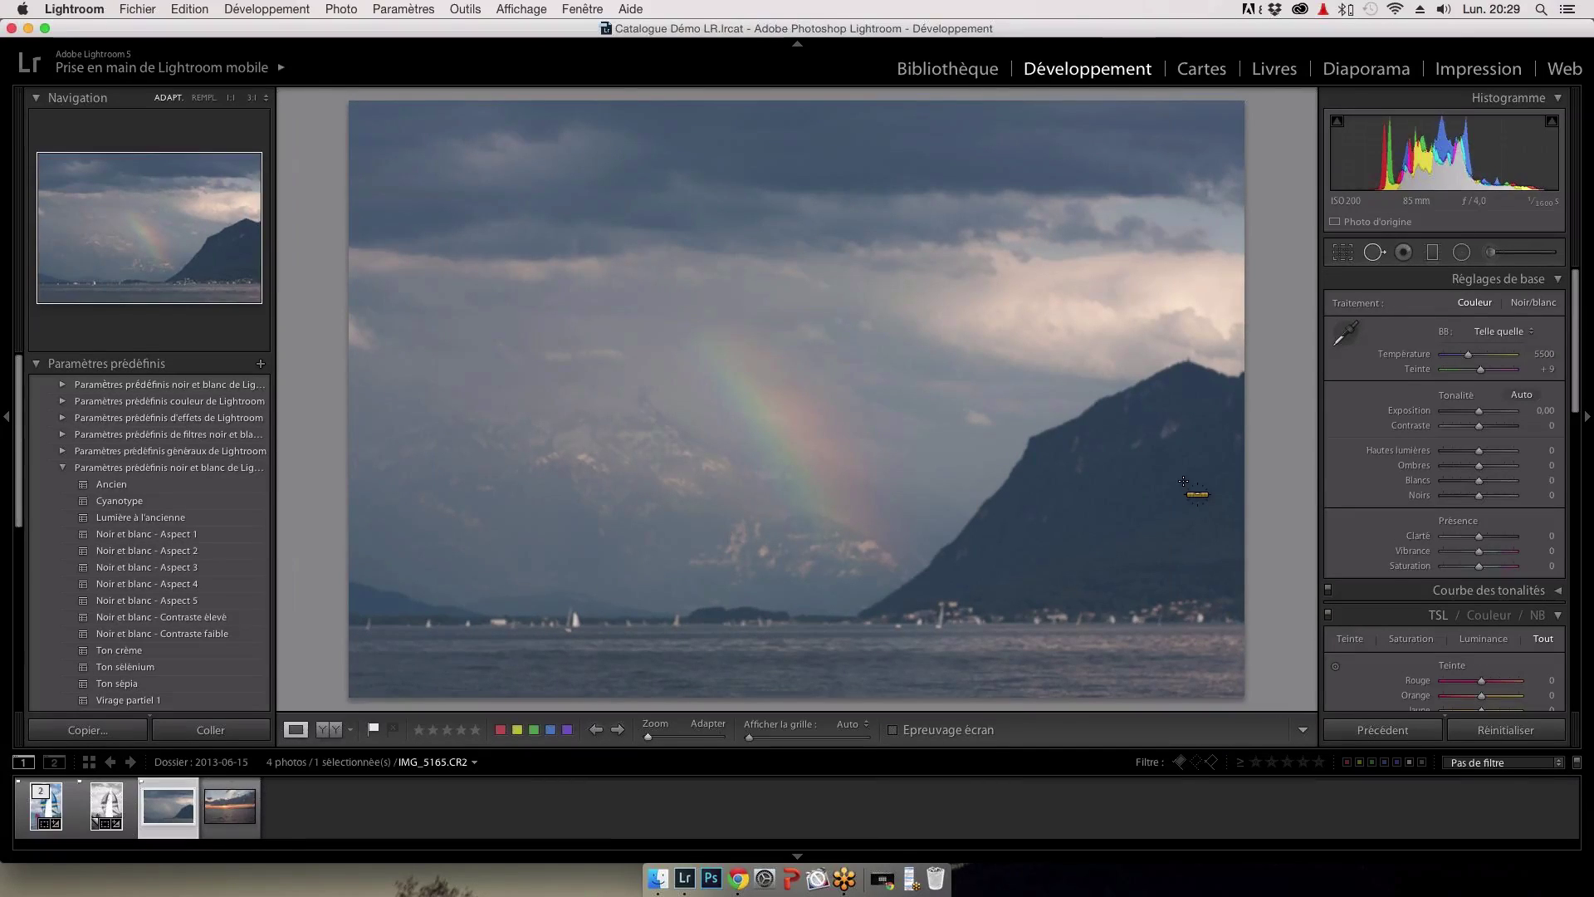
key(r)
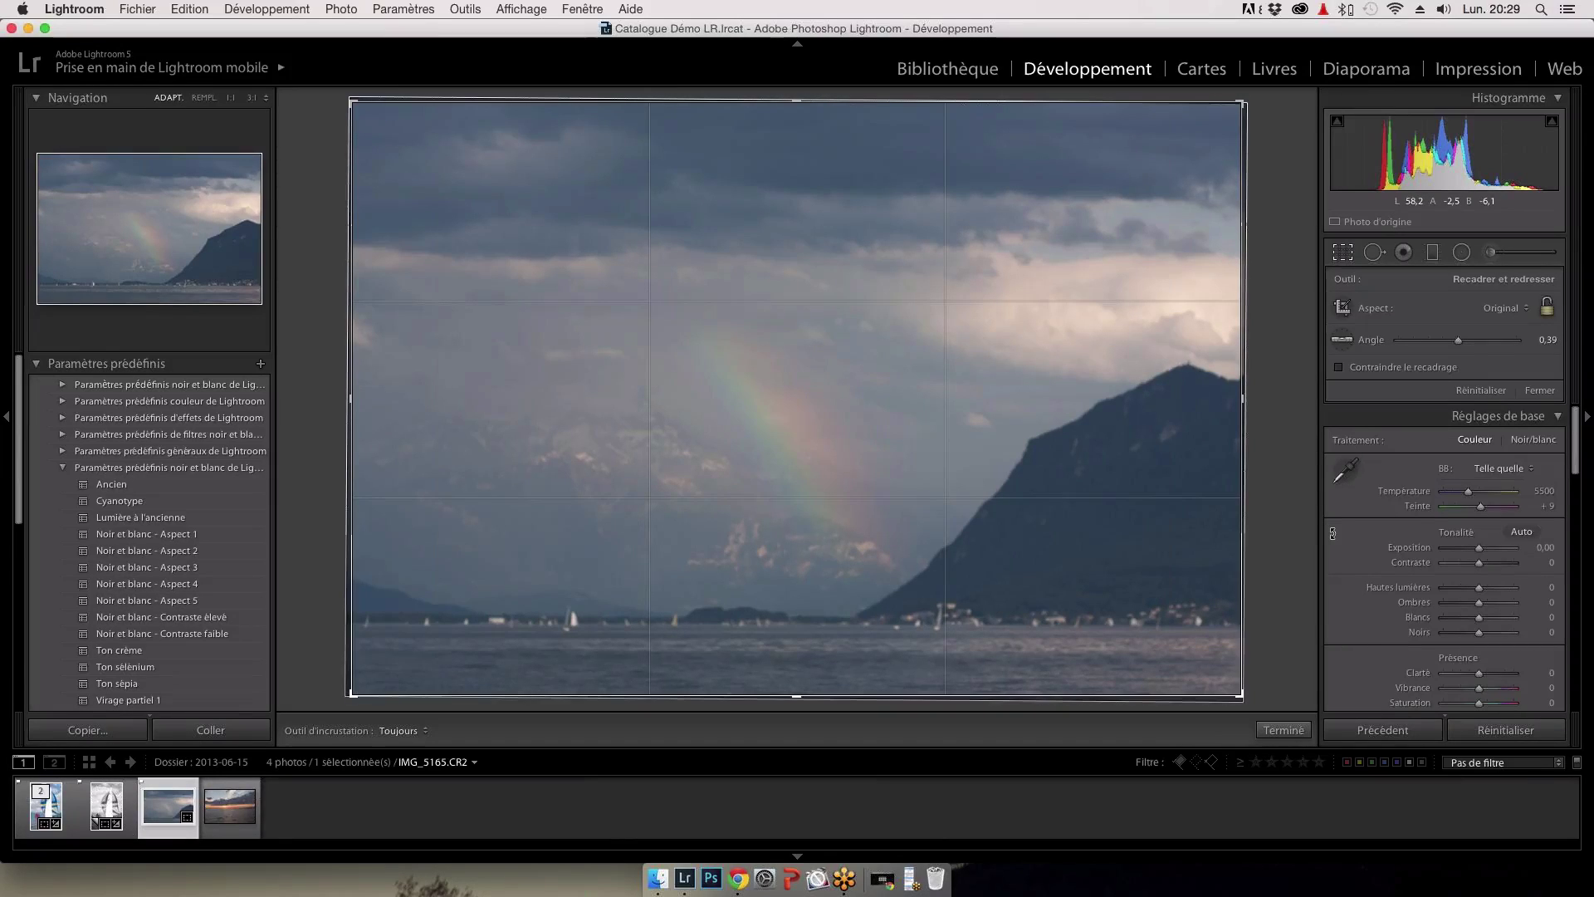
scroll(1411, 464, down, 1)
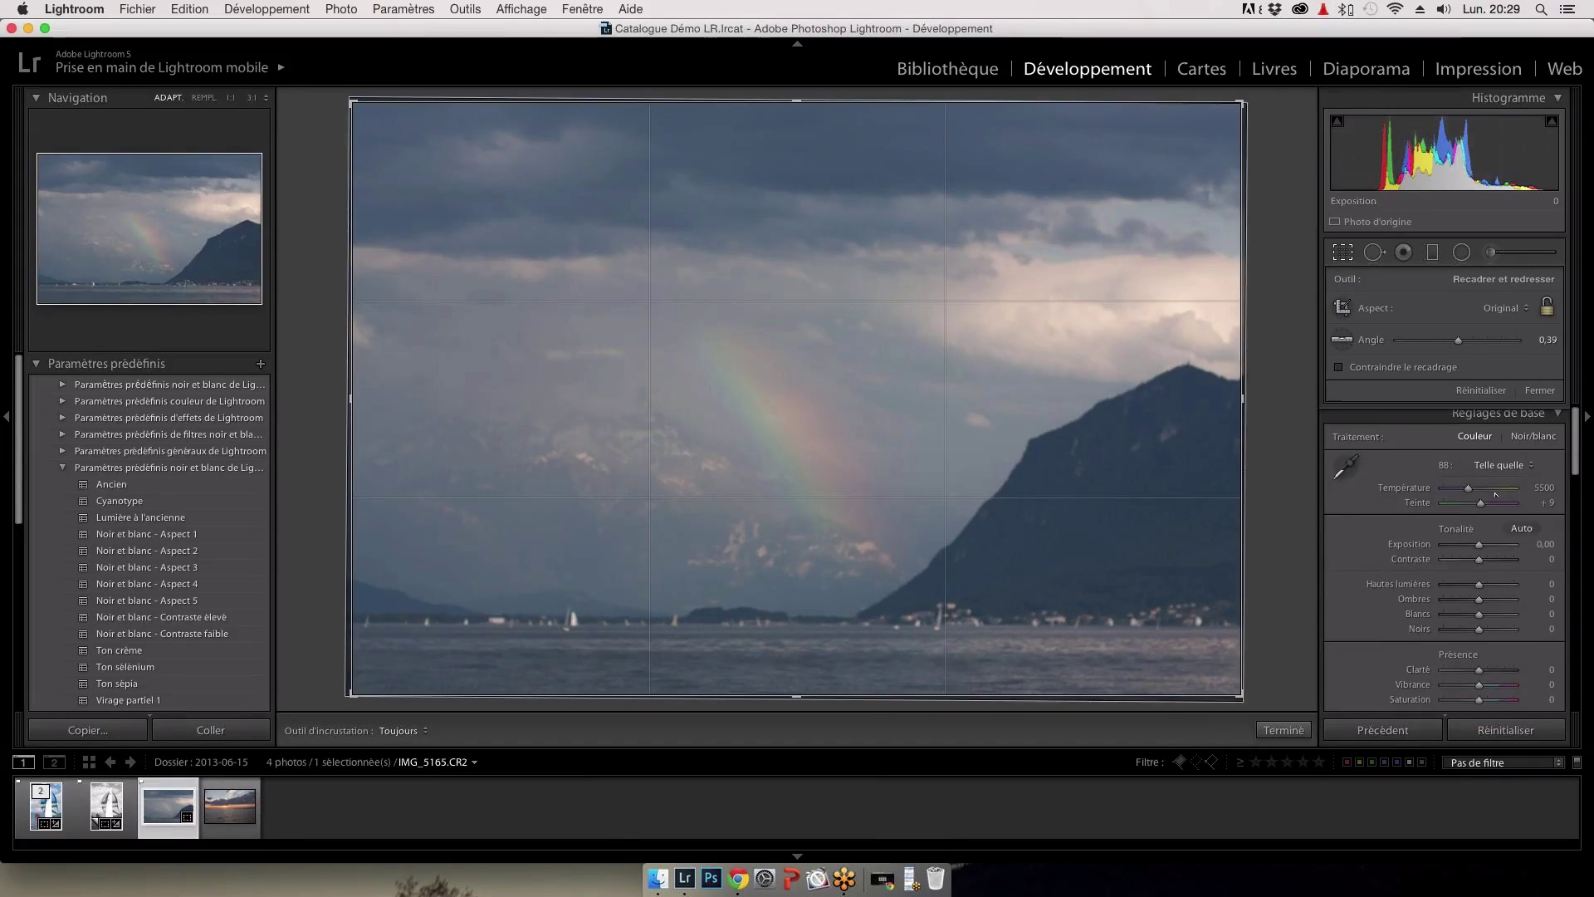
click(1535, 394)
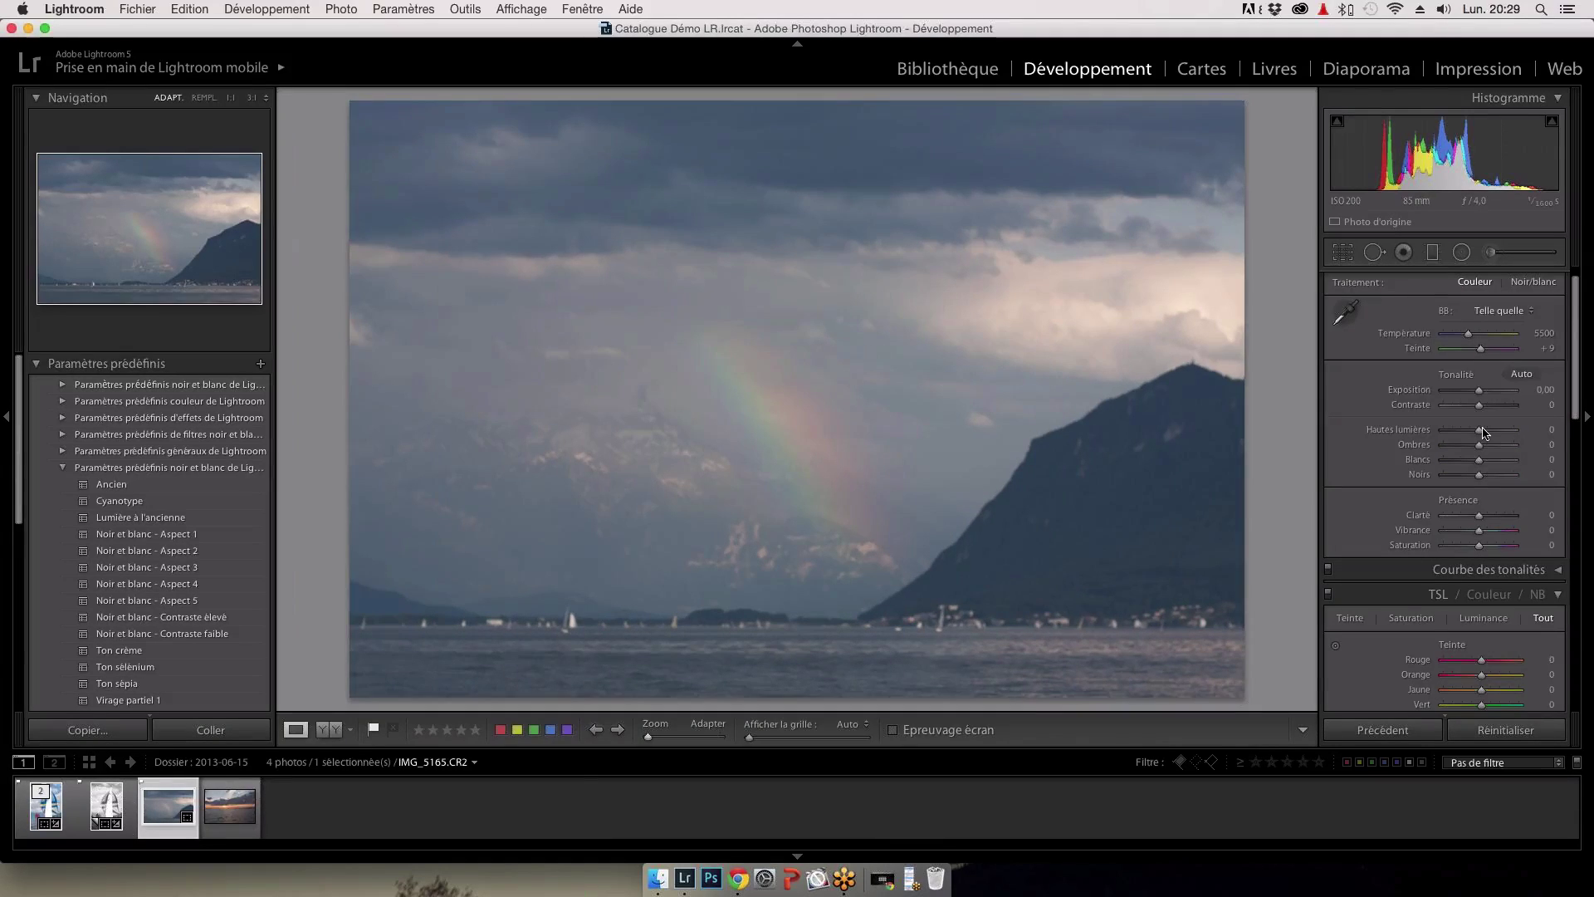
Step: Set the rainbow photo's highlights to +61, whites to +33, shadows to -73 and blacks to -80
drag(1484, 432, 1523, 434)
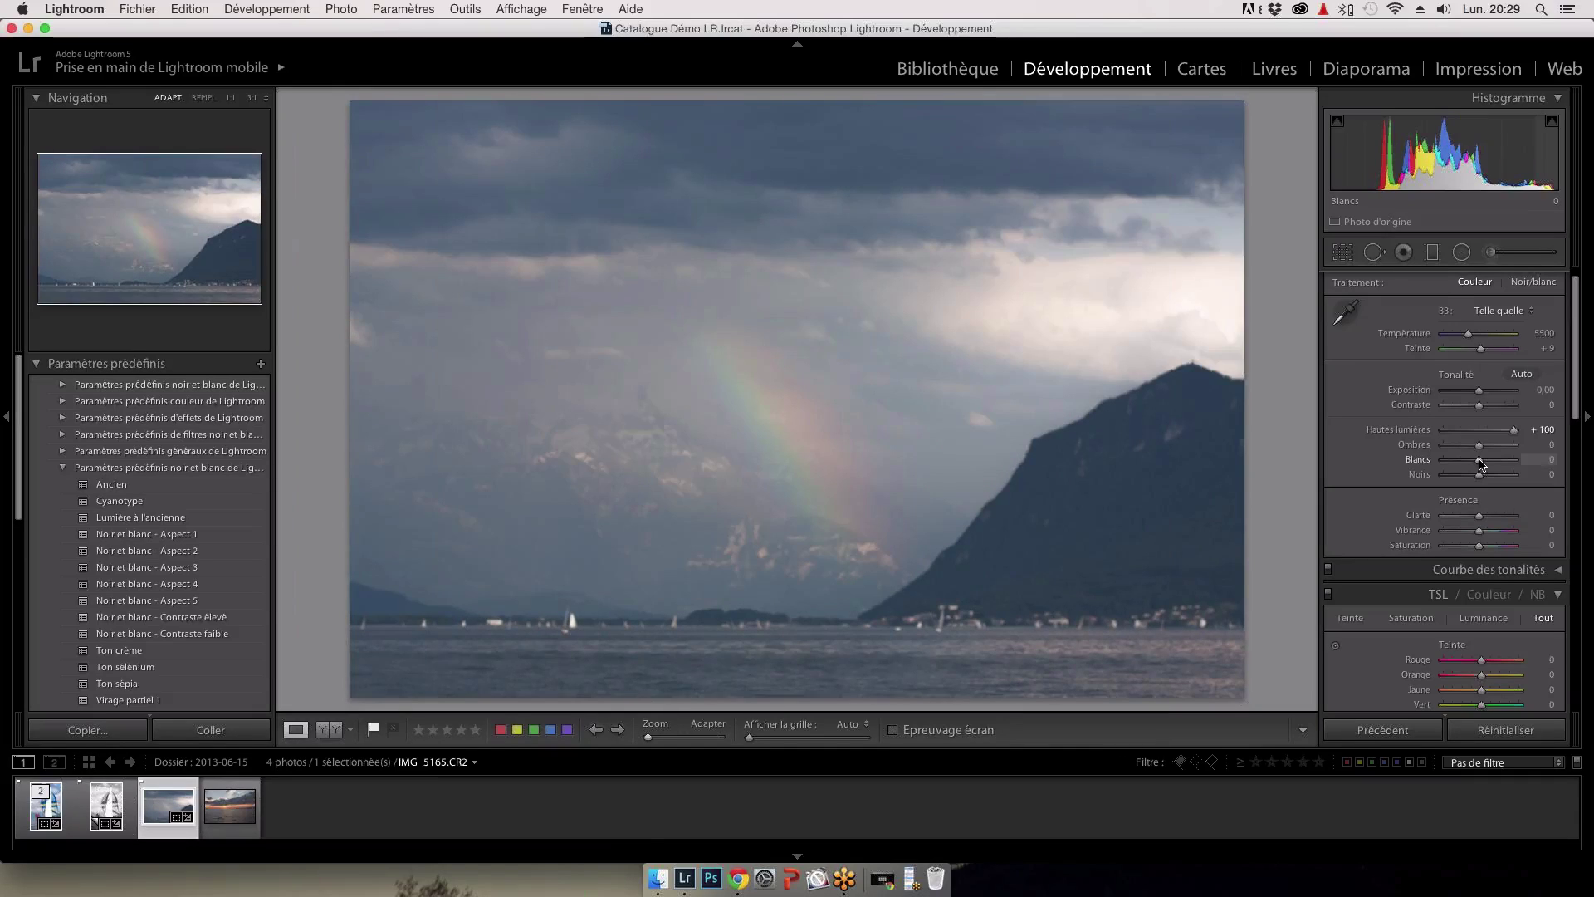
drag(1480, 461, 1527, 460)
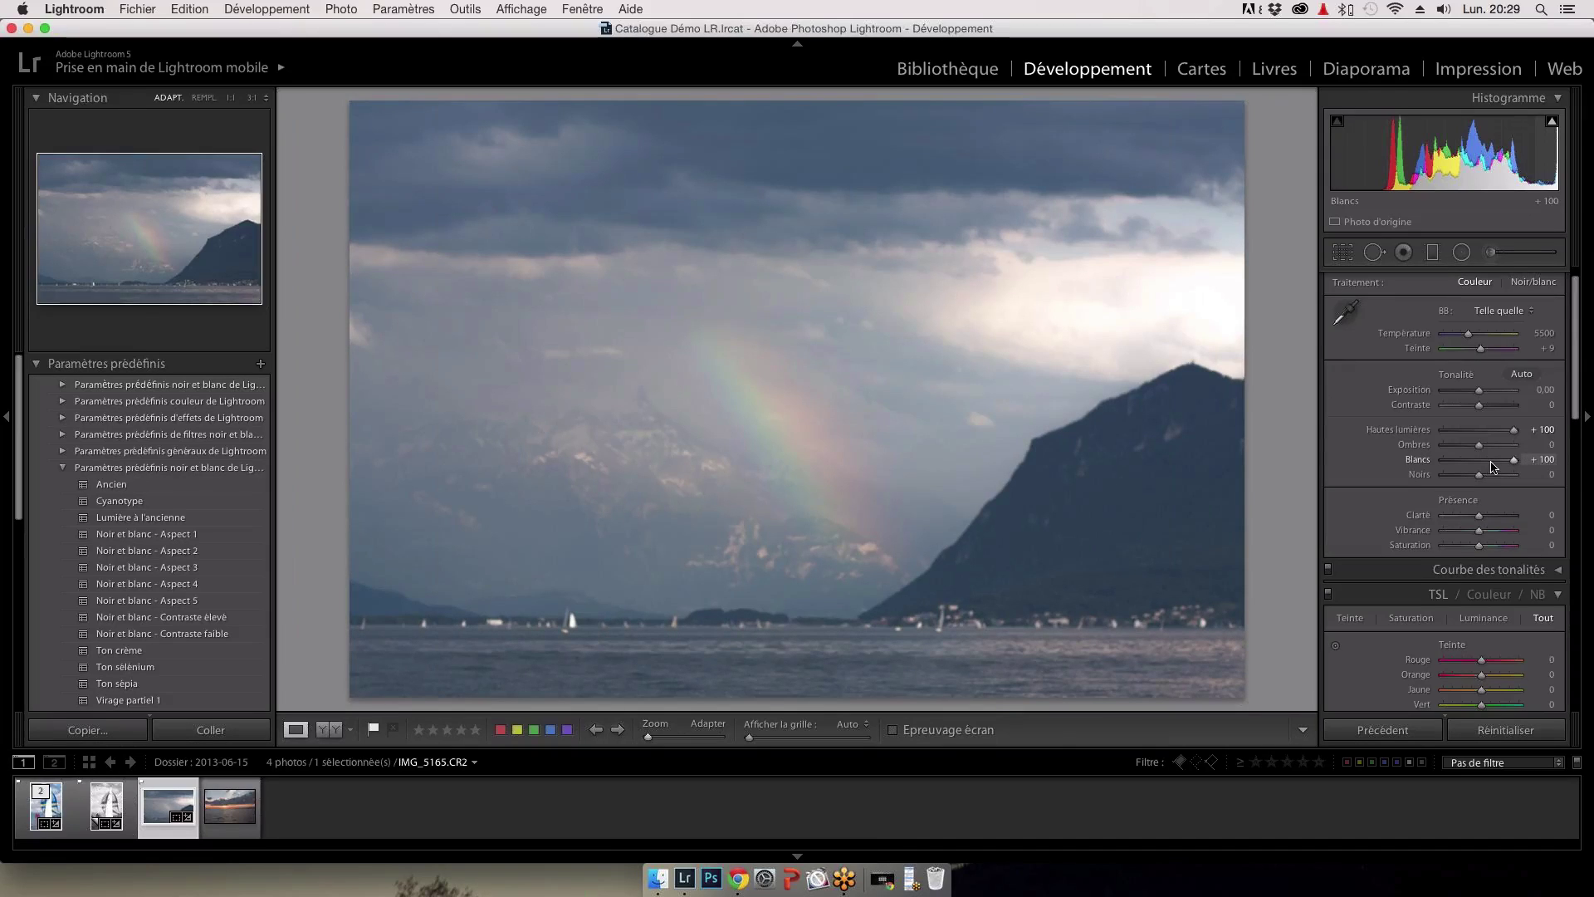
drag(1478, 444, 1461, 445)
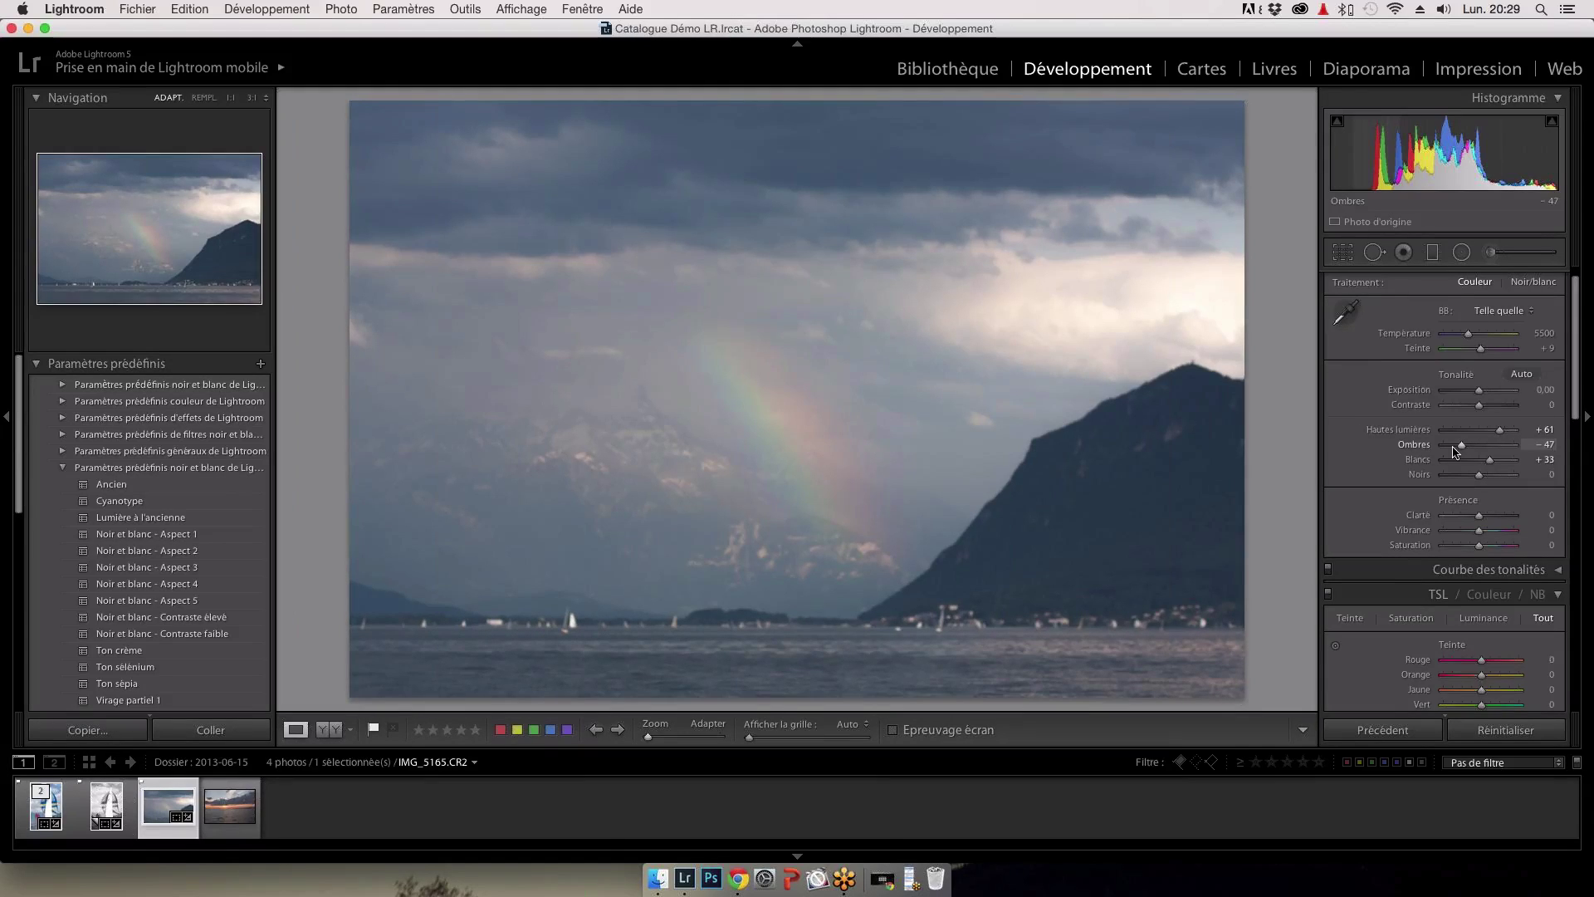
click(1454, 446)
click(1452, 477)
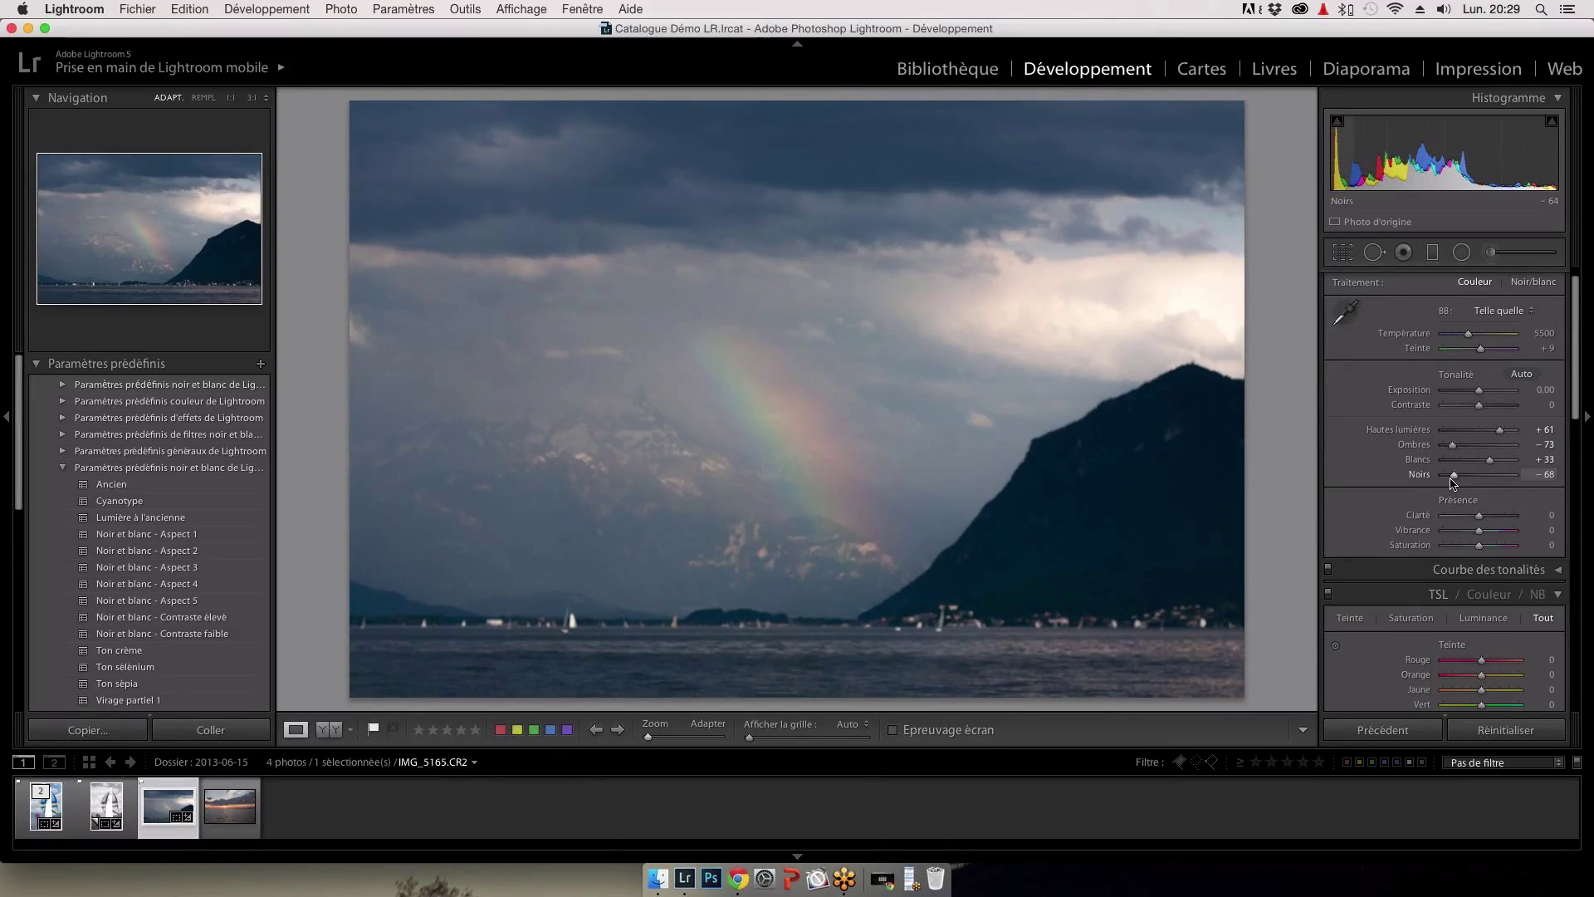
drag(1452, 478, 1448, 478)
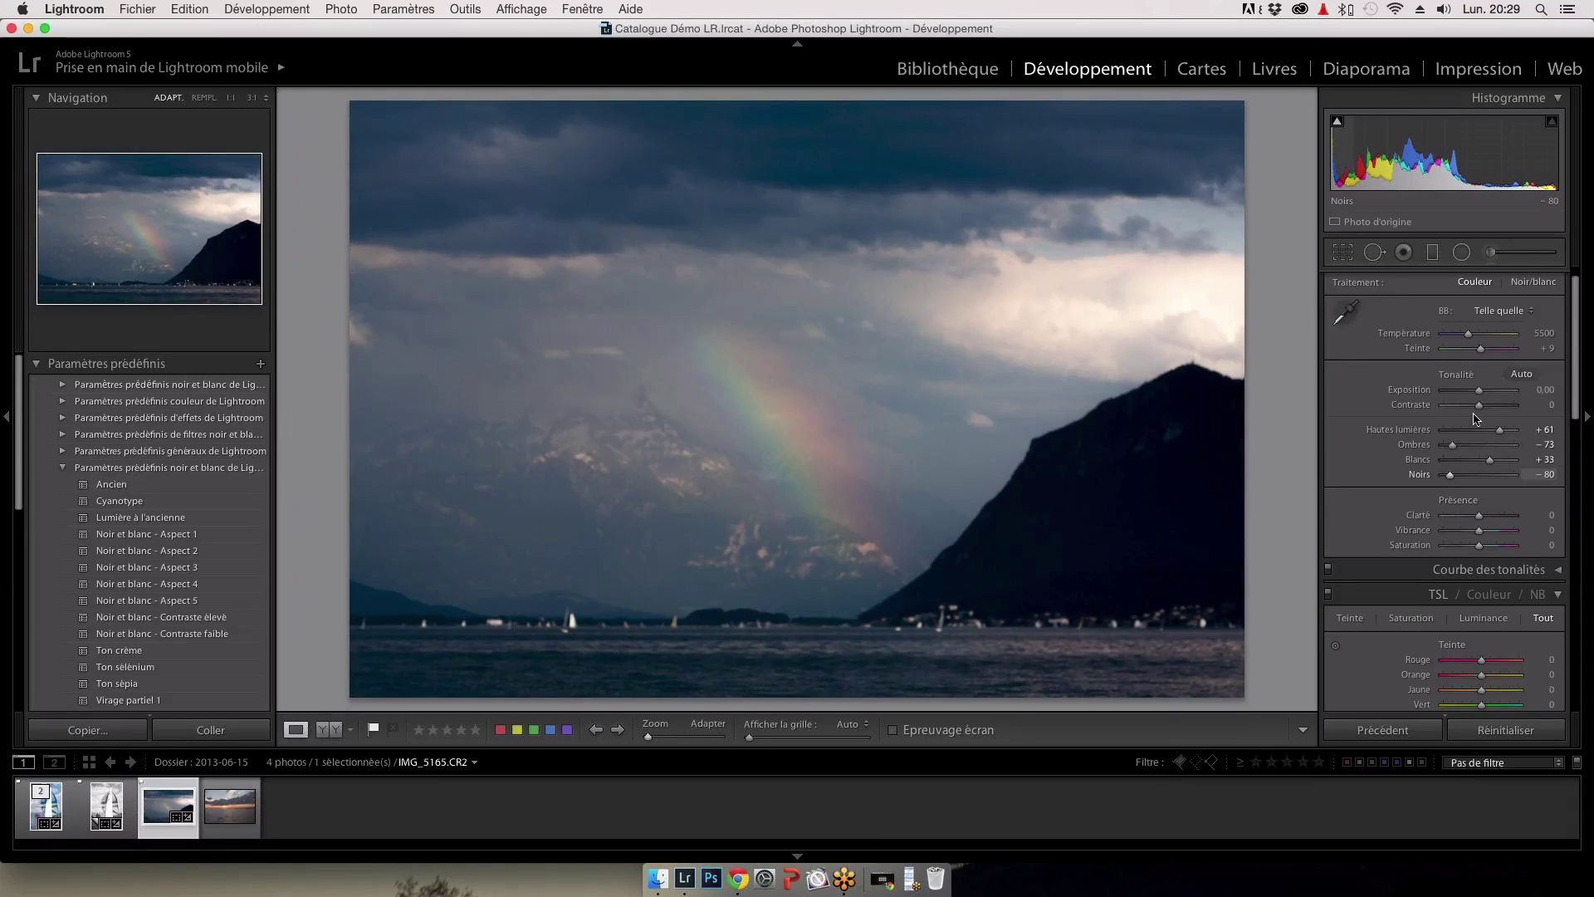
Step: Darken the rainbow photo's edges with the post-crop vignette gain, and set exposure to +0.45 and highlights to +60
scroll(1476, 420, down, 10)
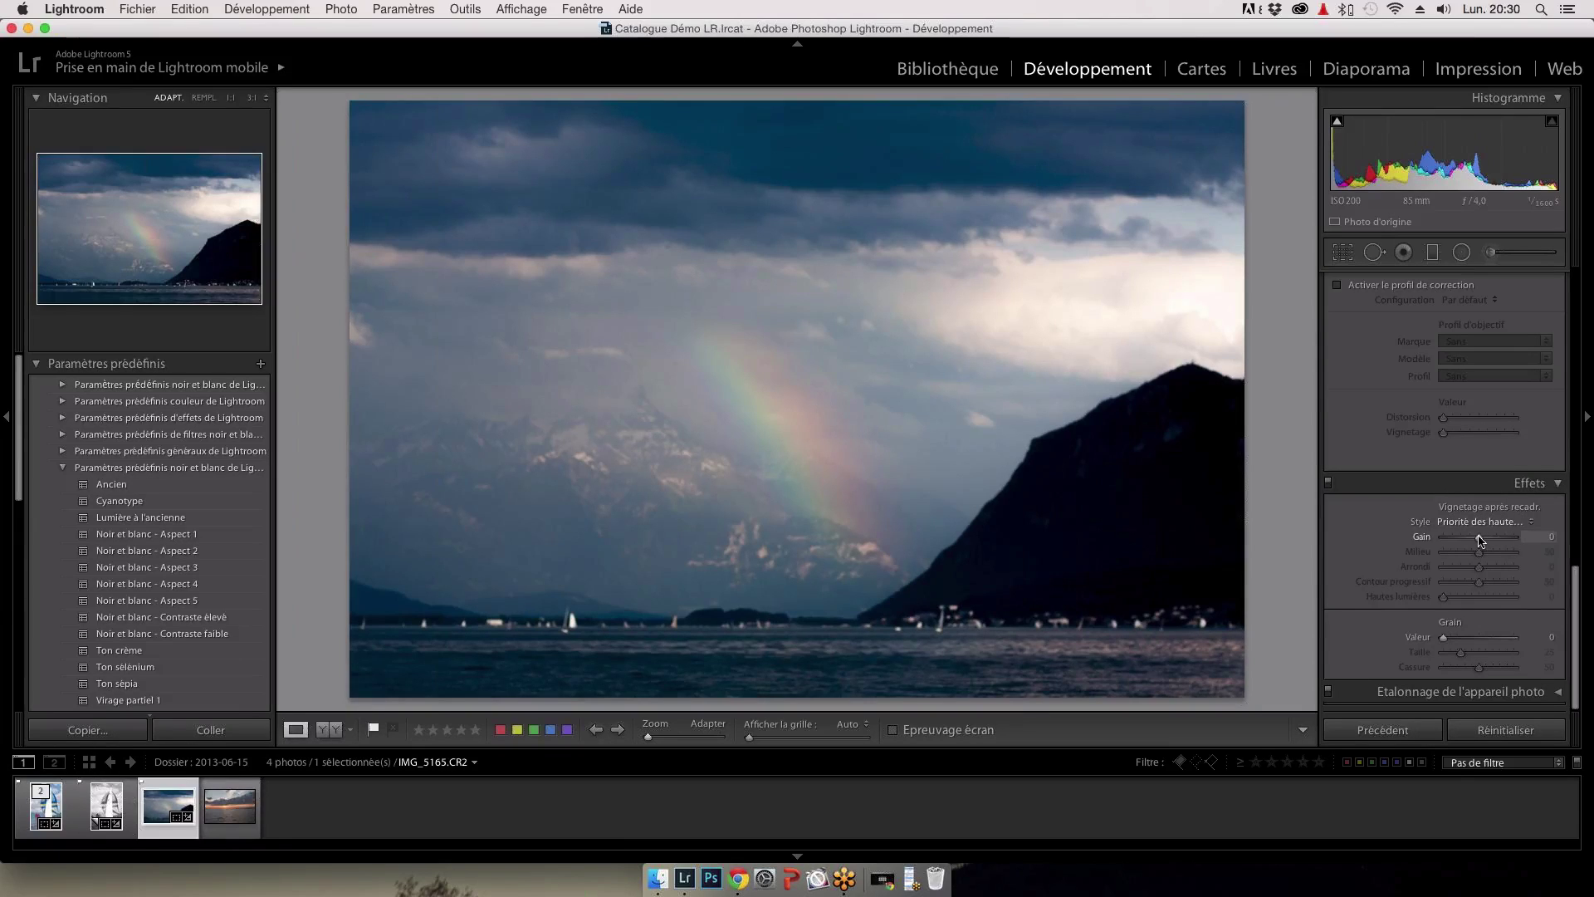
click(1478, 539)
scroll(1445, 547, up, 10)
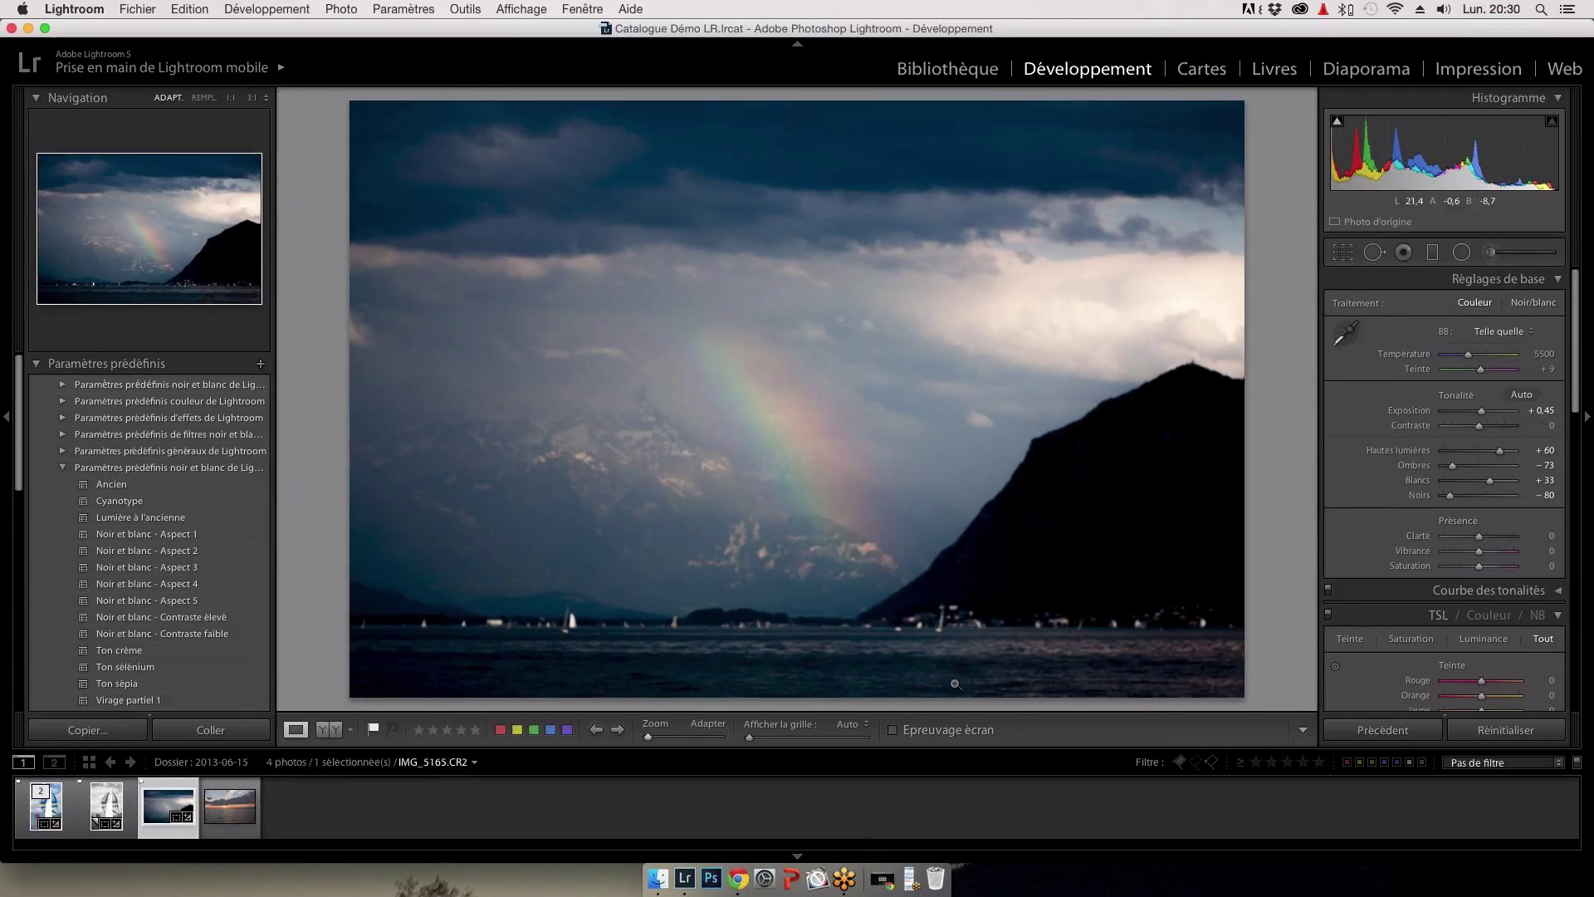
Step: Compare the rainbow photo before and after in side-by-side, split and stacked layouts, and return to the single-photo view
click(333, 730)
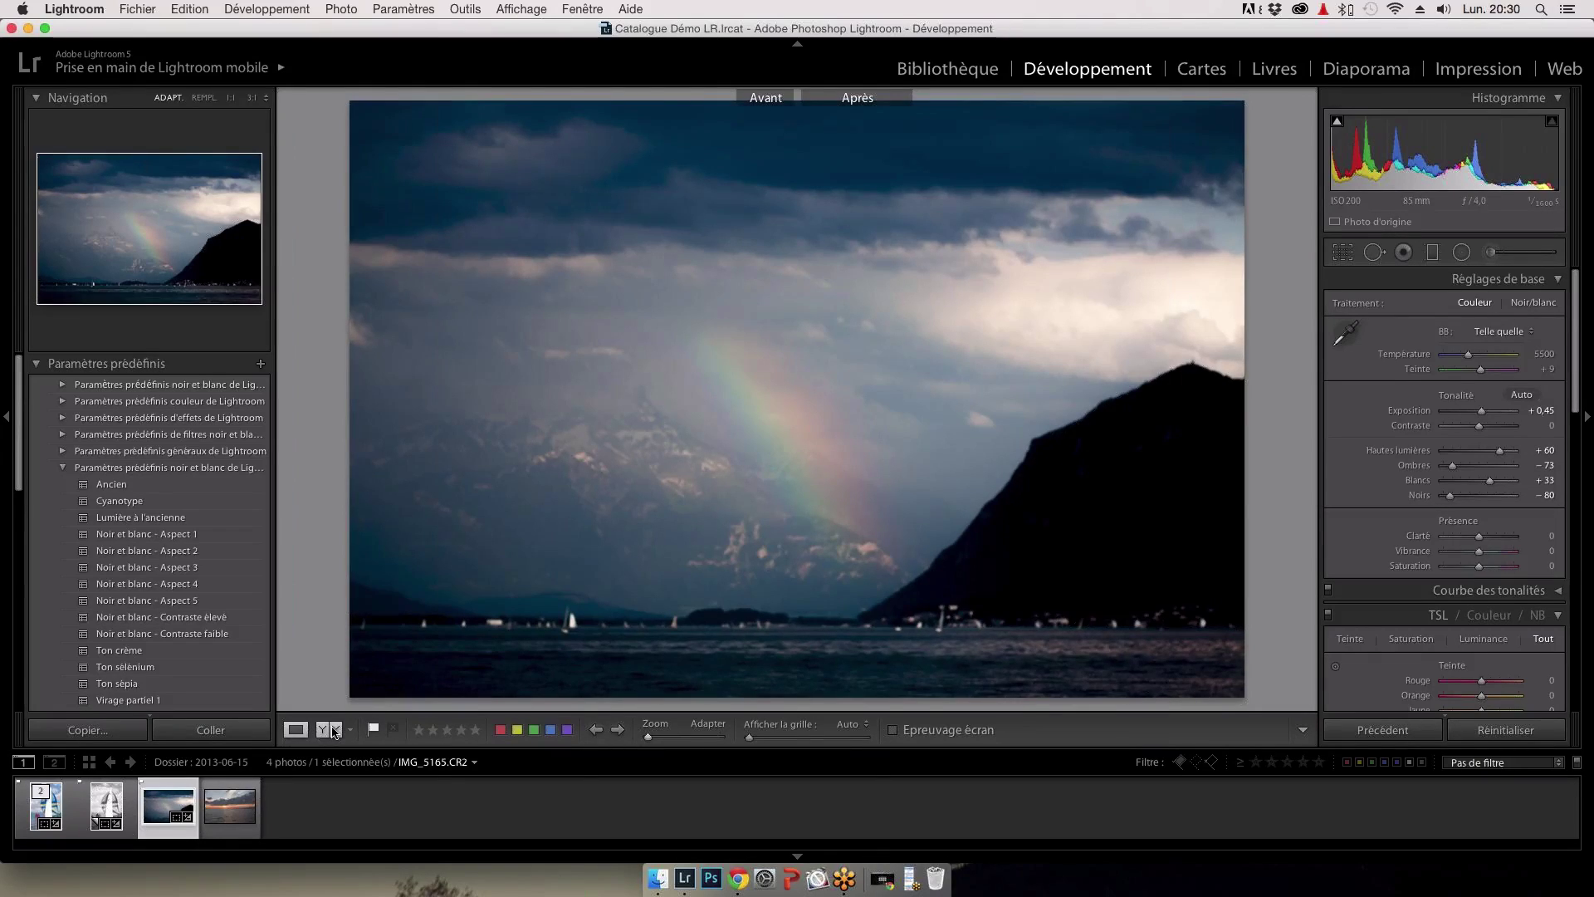
click(333, 729)
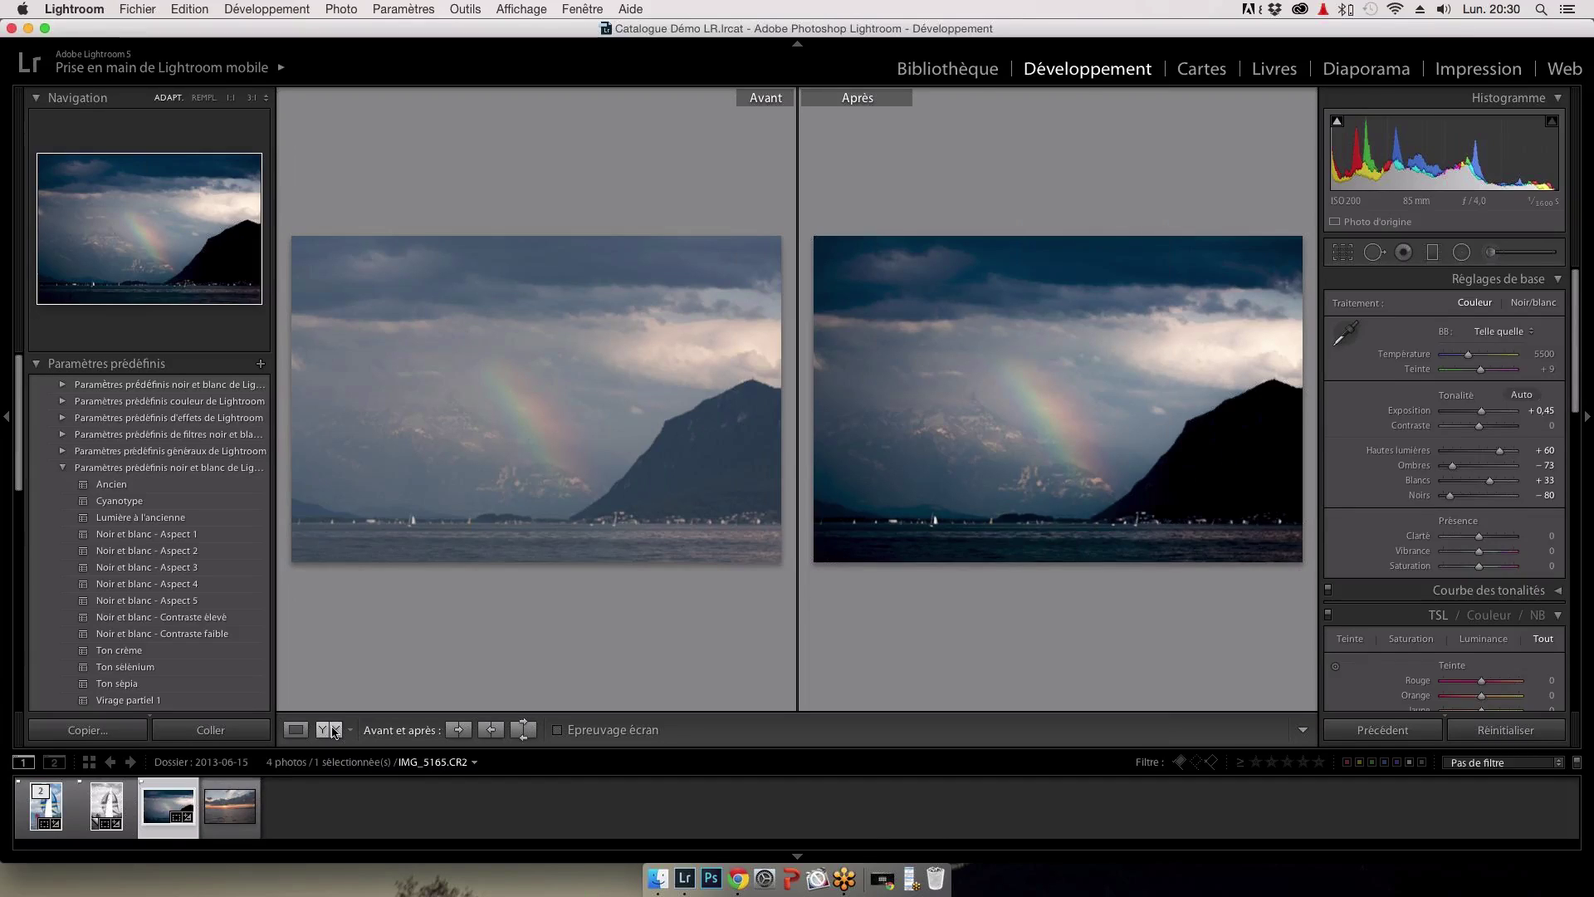
click(333, 732)
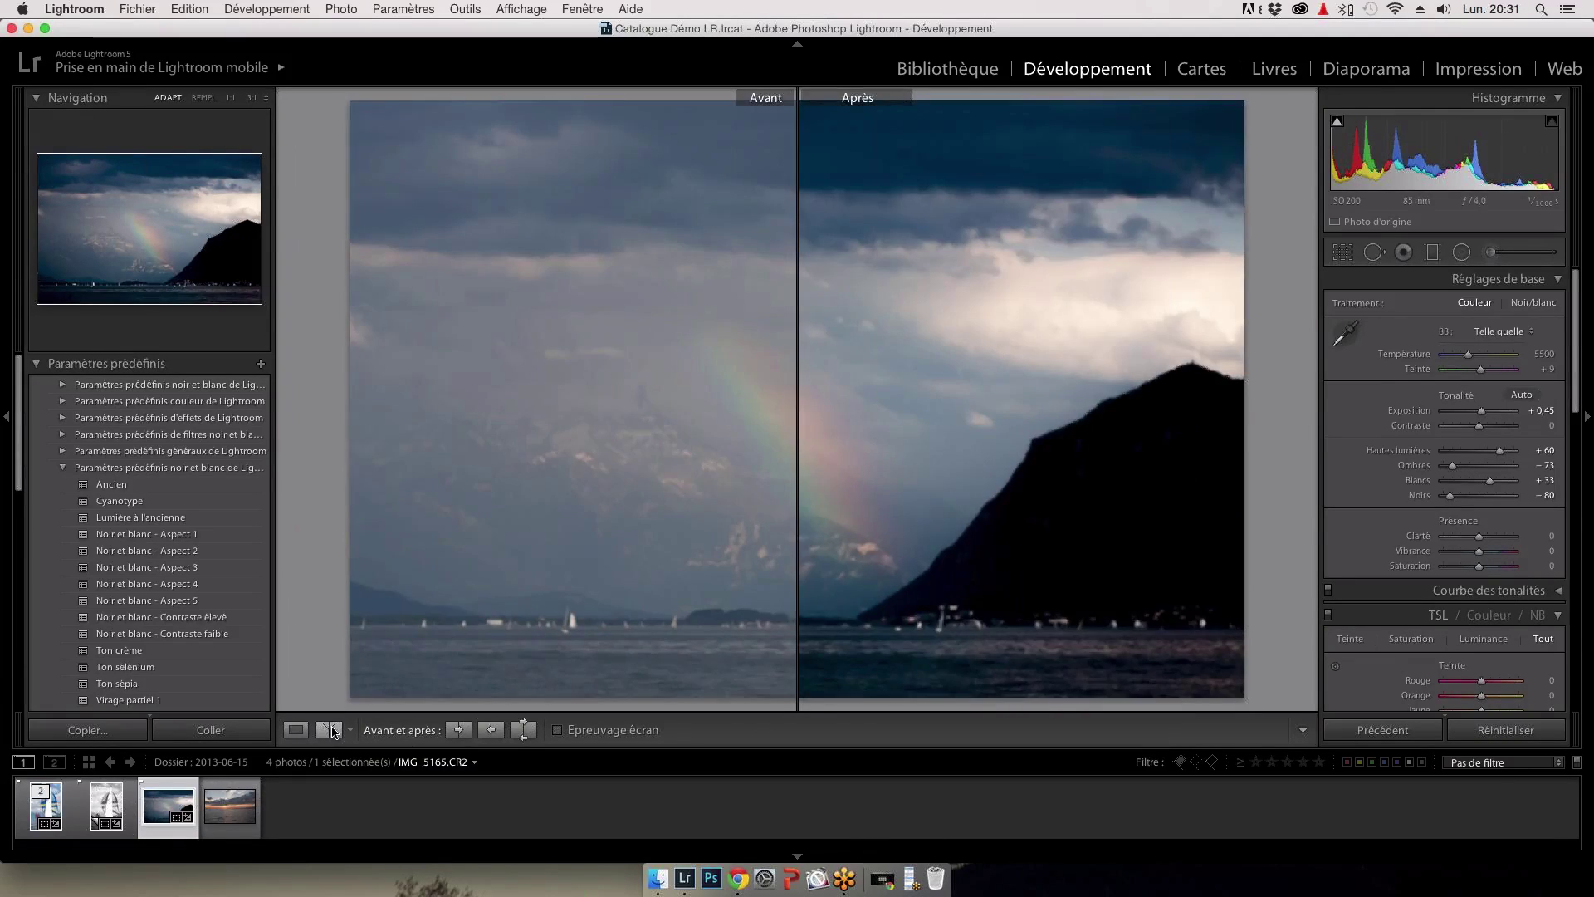
click(331, 731)
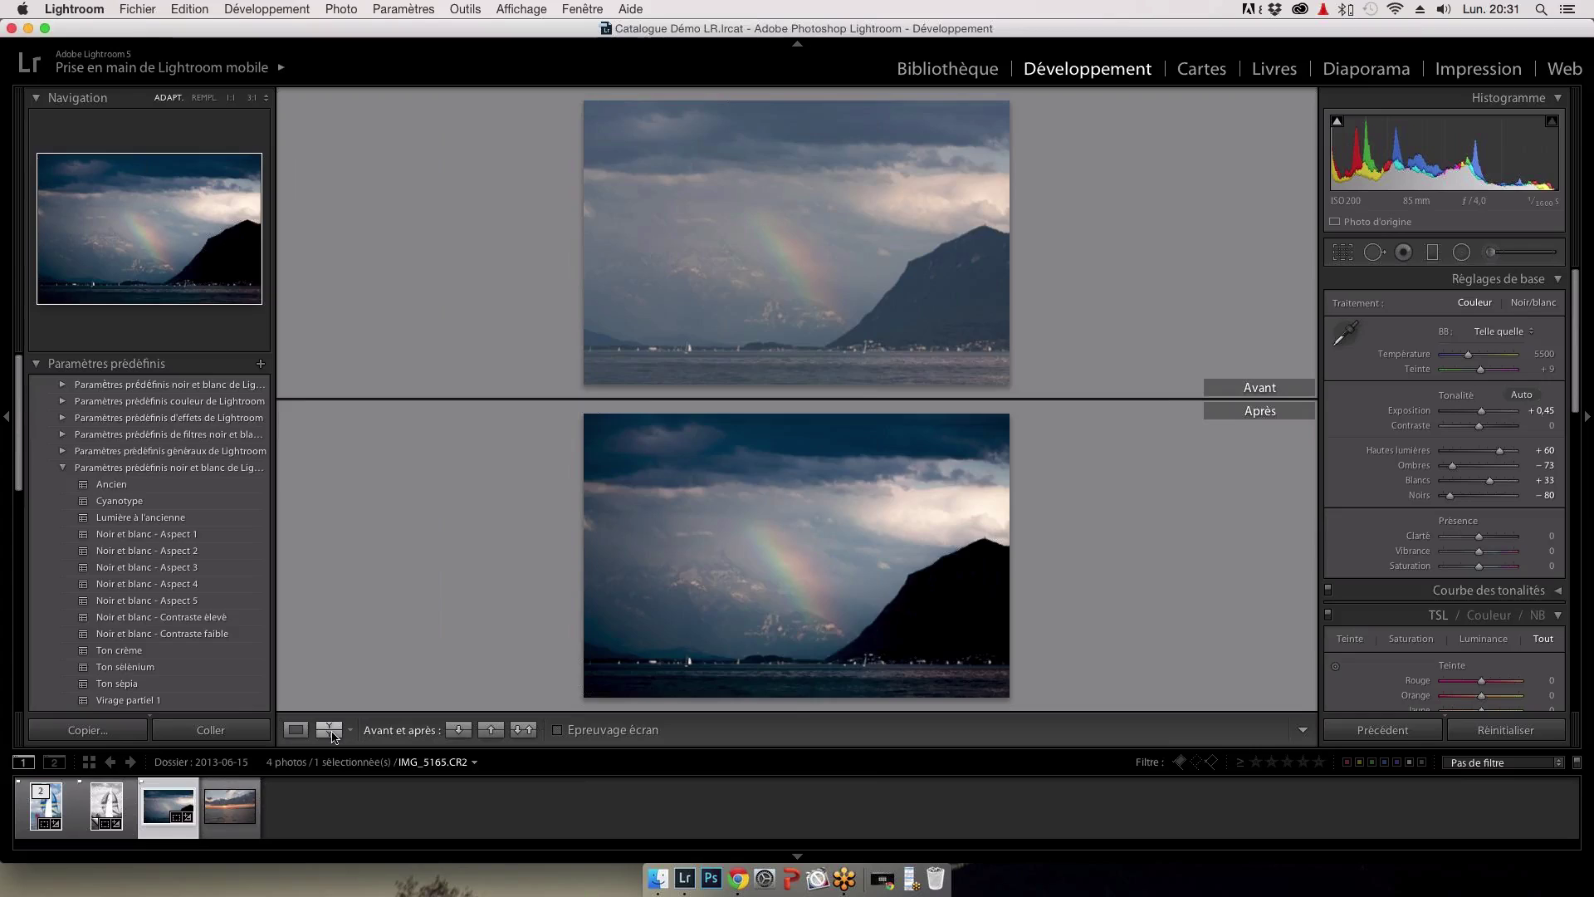
click(331, 730)
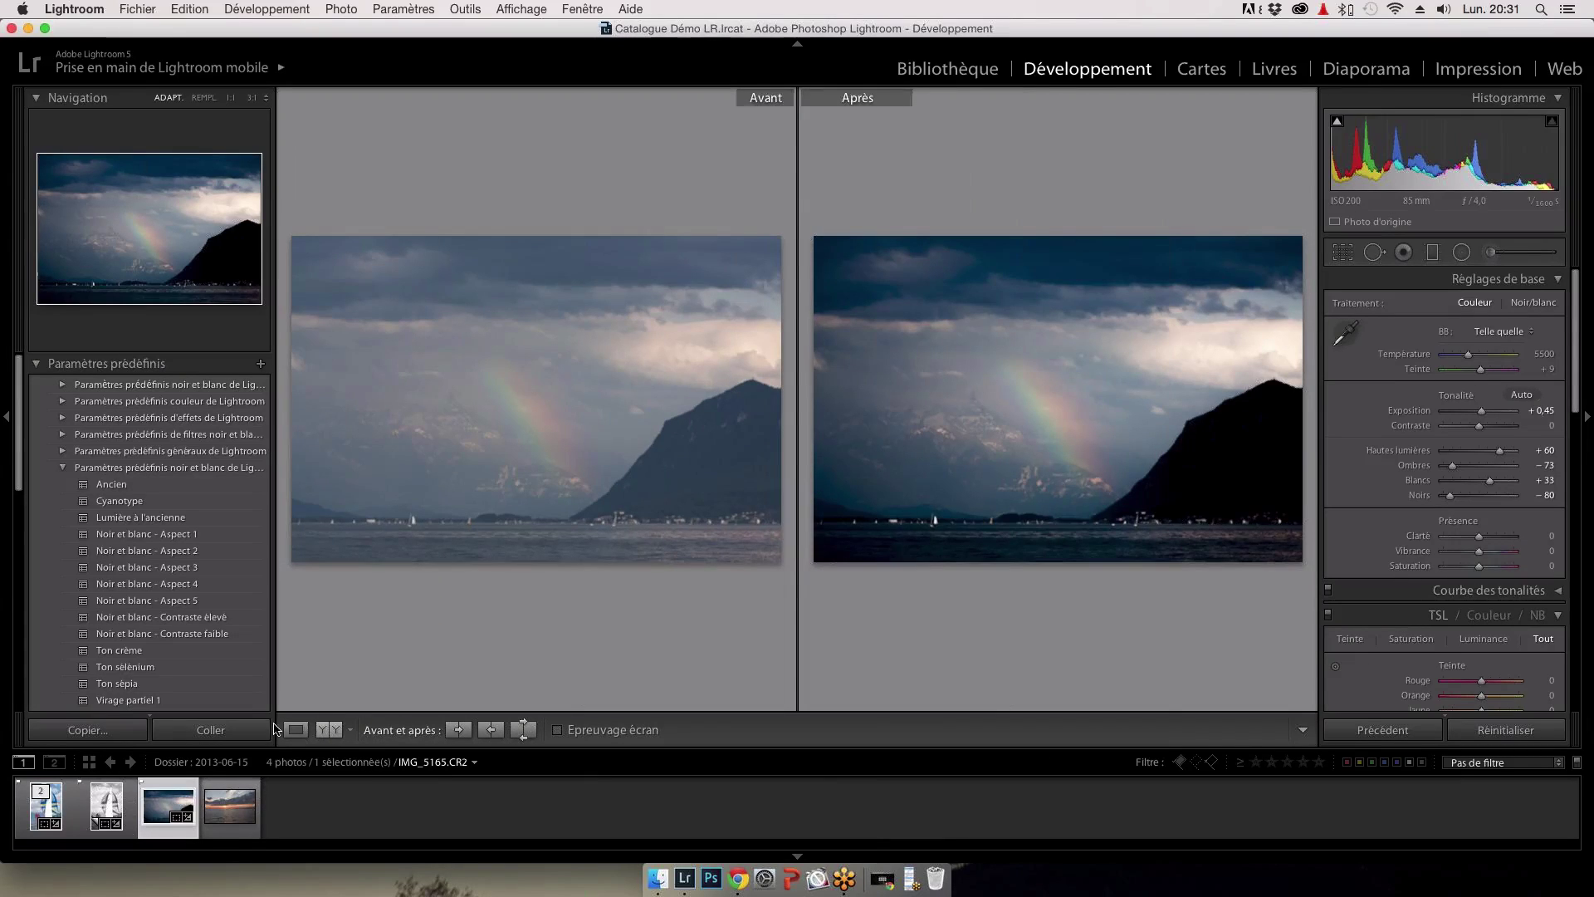
click(296, 730)
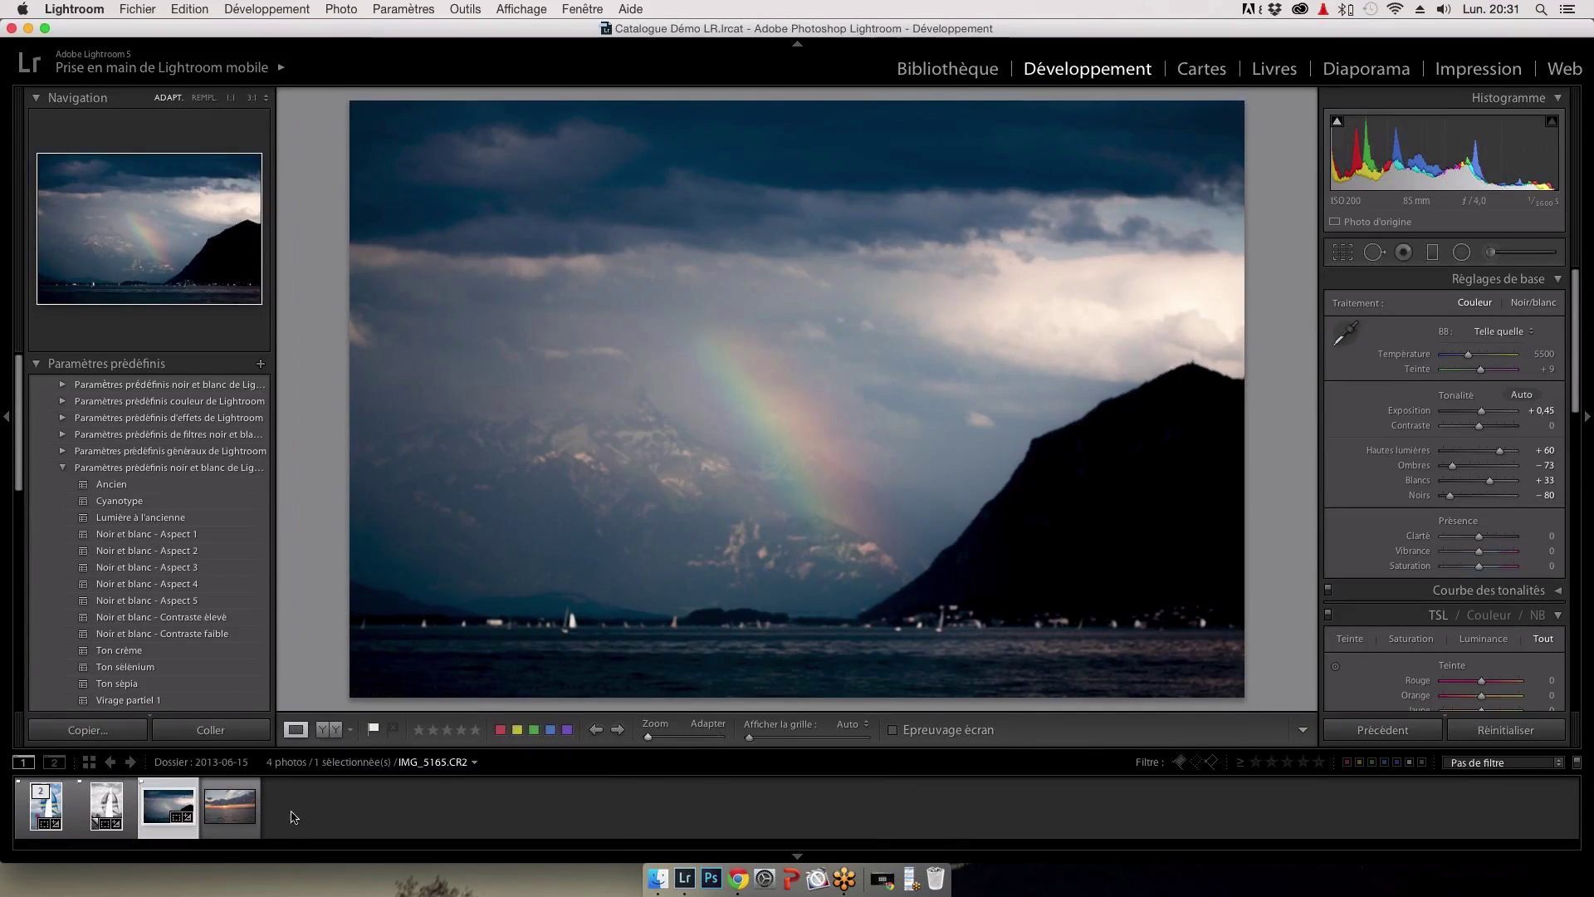
Step: Straighten the sunset photo IMG_5168.CR2 along its horizon to an angle of 0.59
click(226, 811)
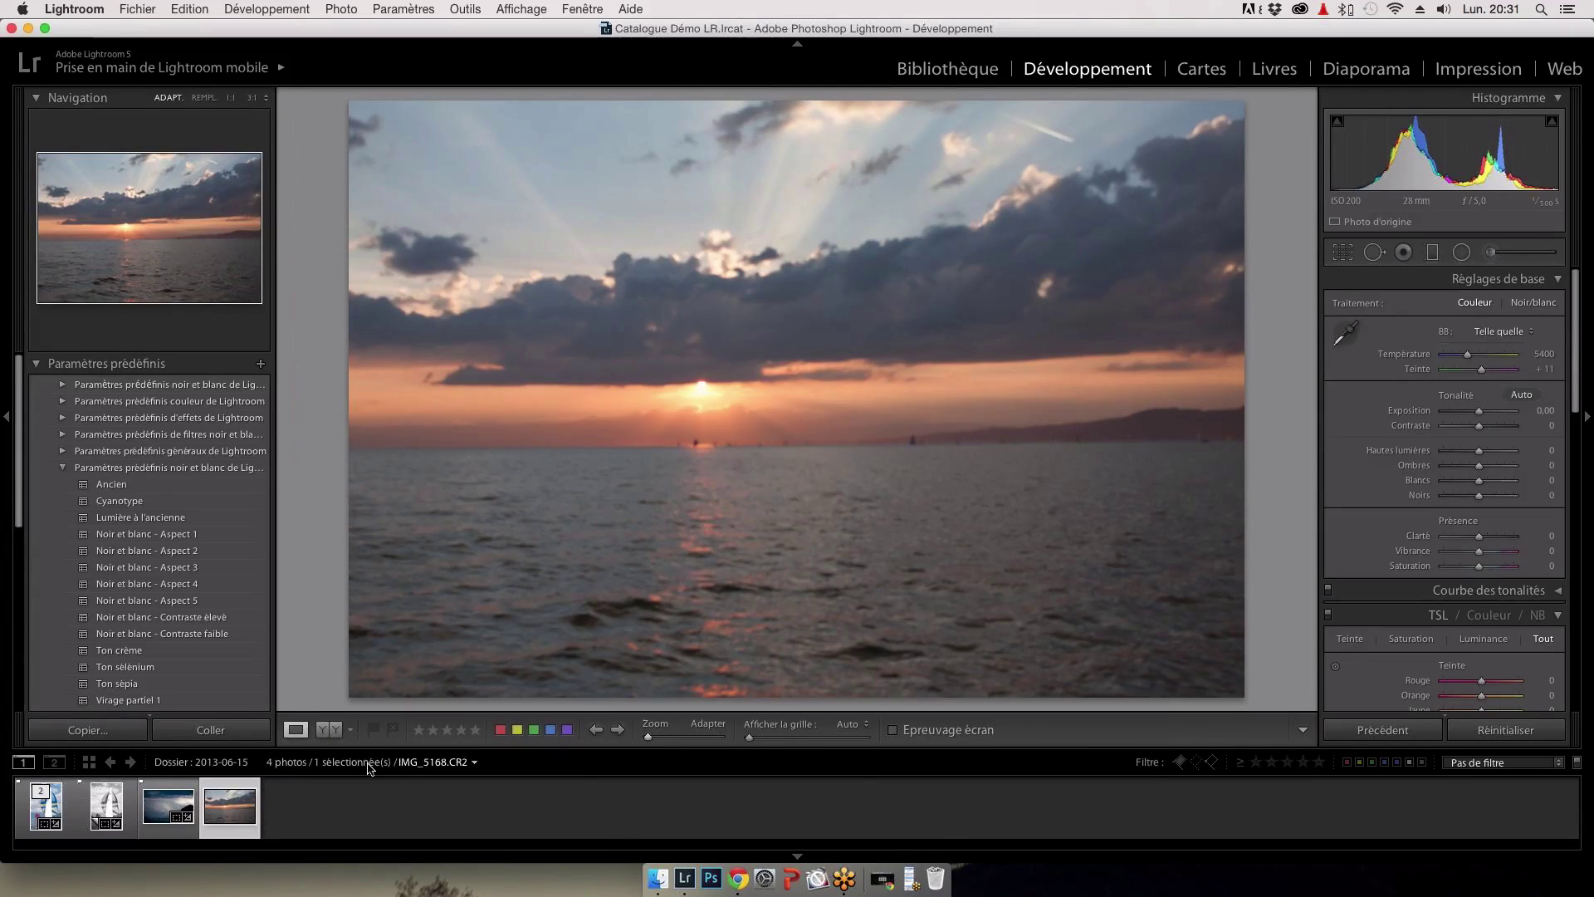
click(1340, 263)
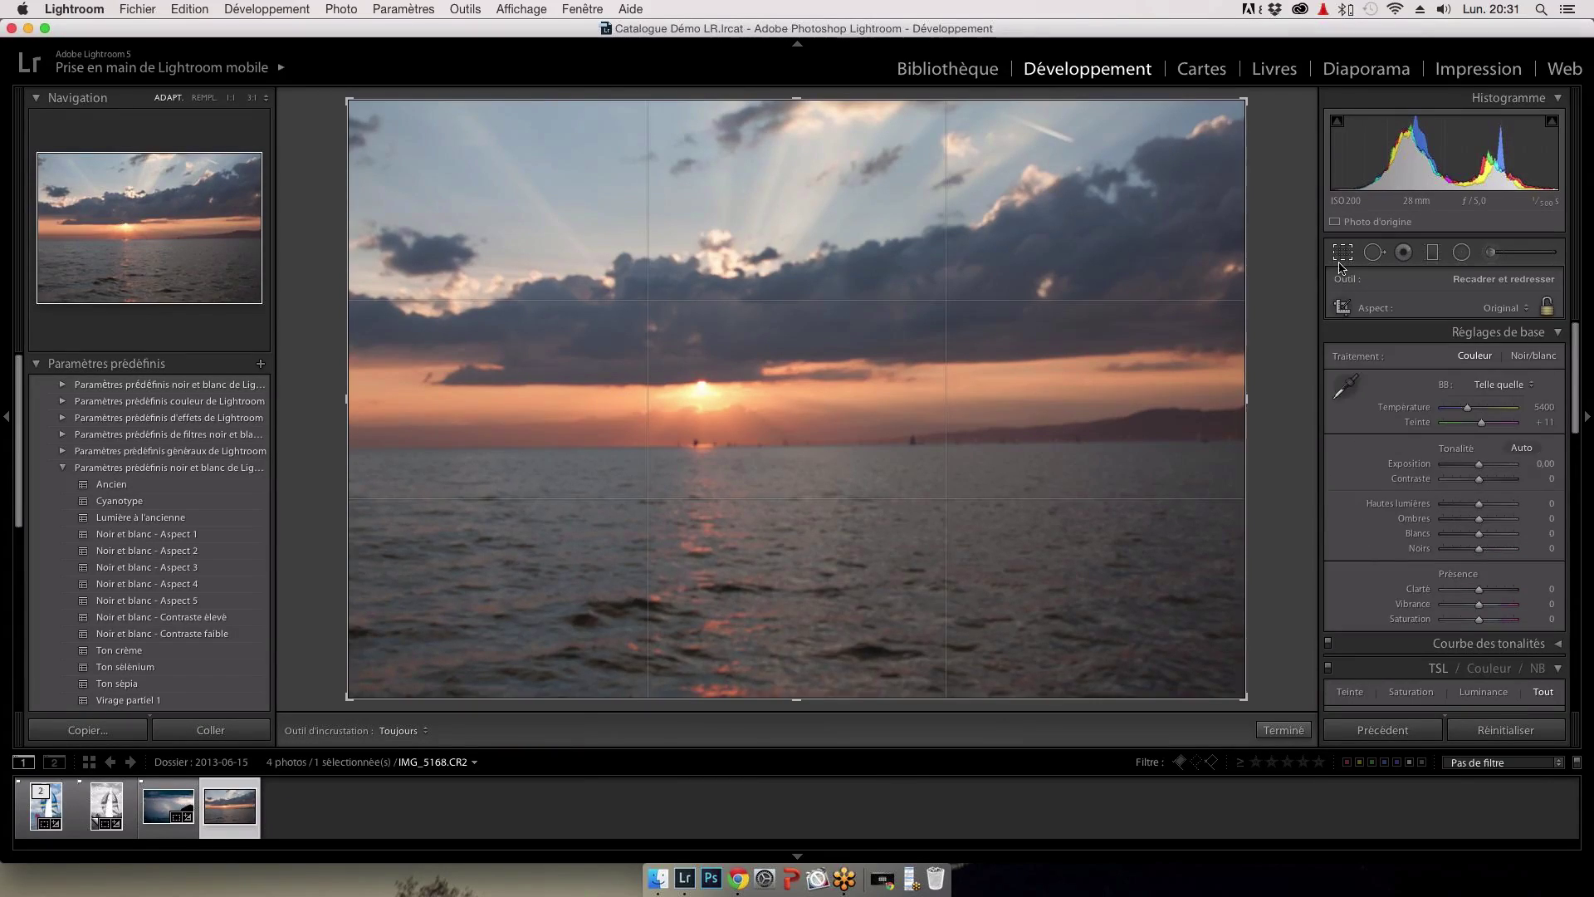
drag(461, 448, 1509, 441)
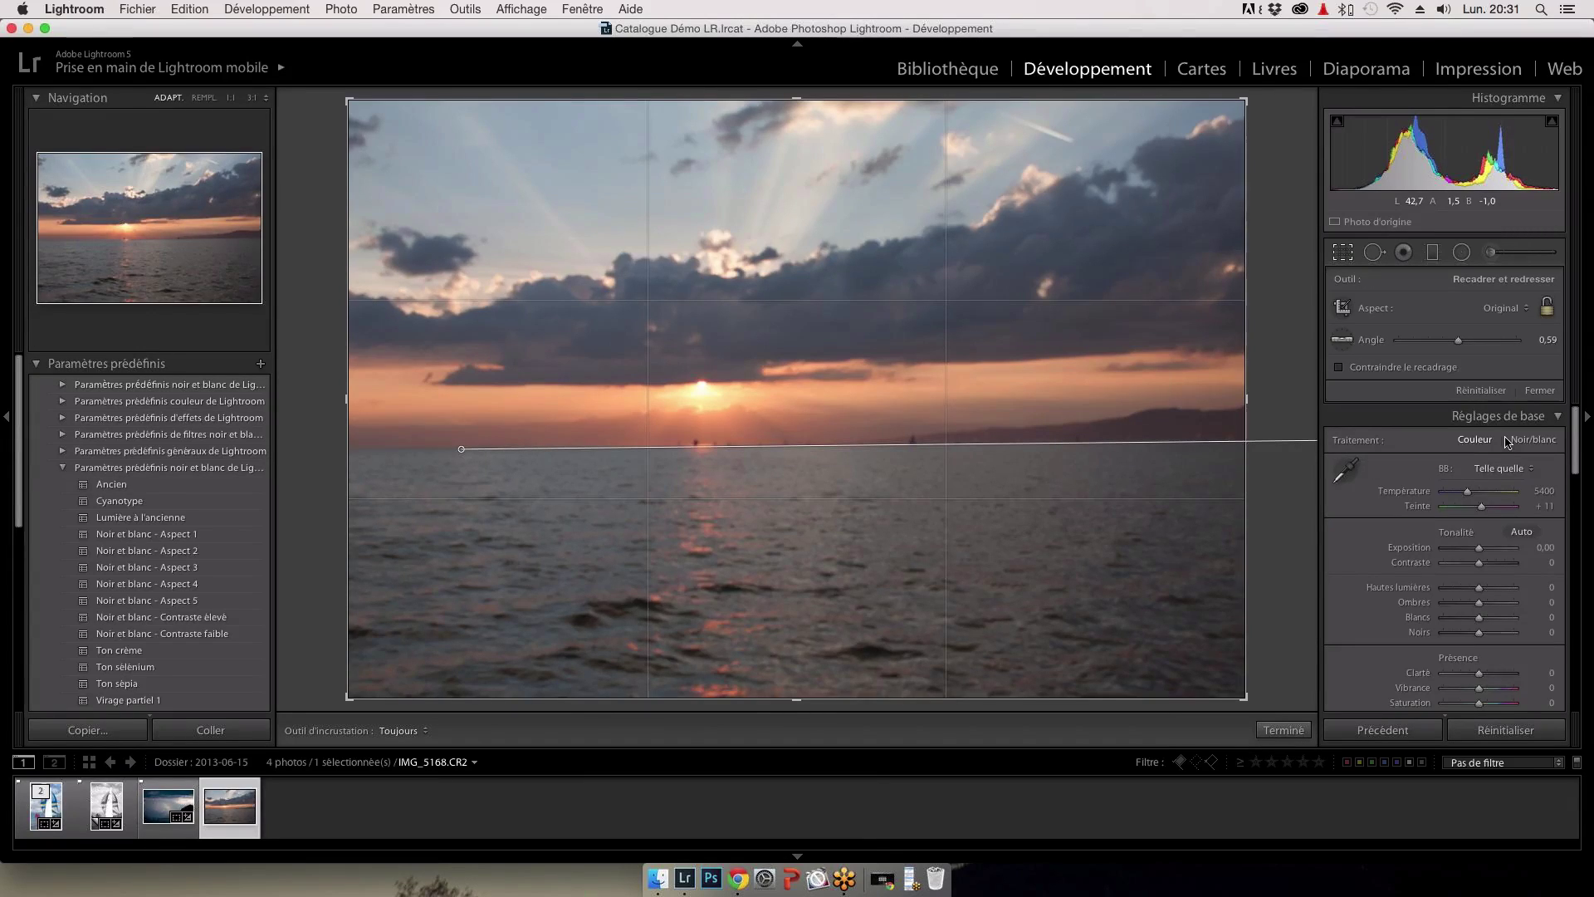
drag(1508, 441, 1508, 442)
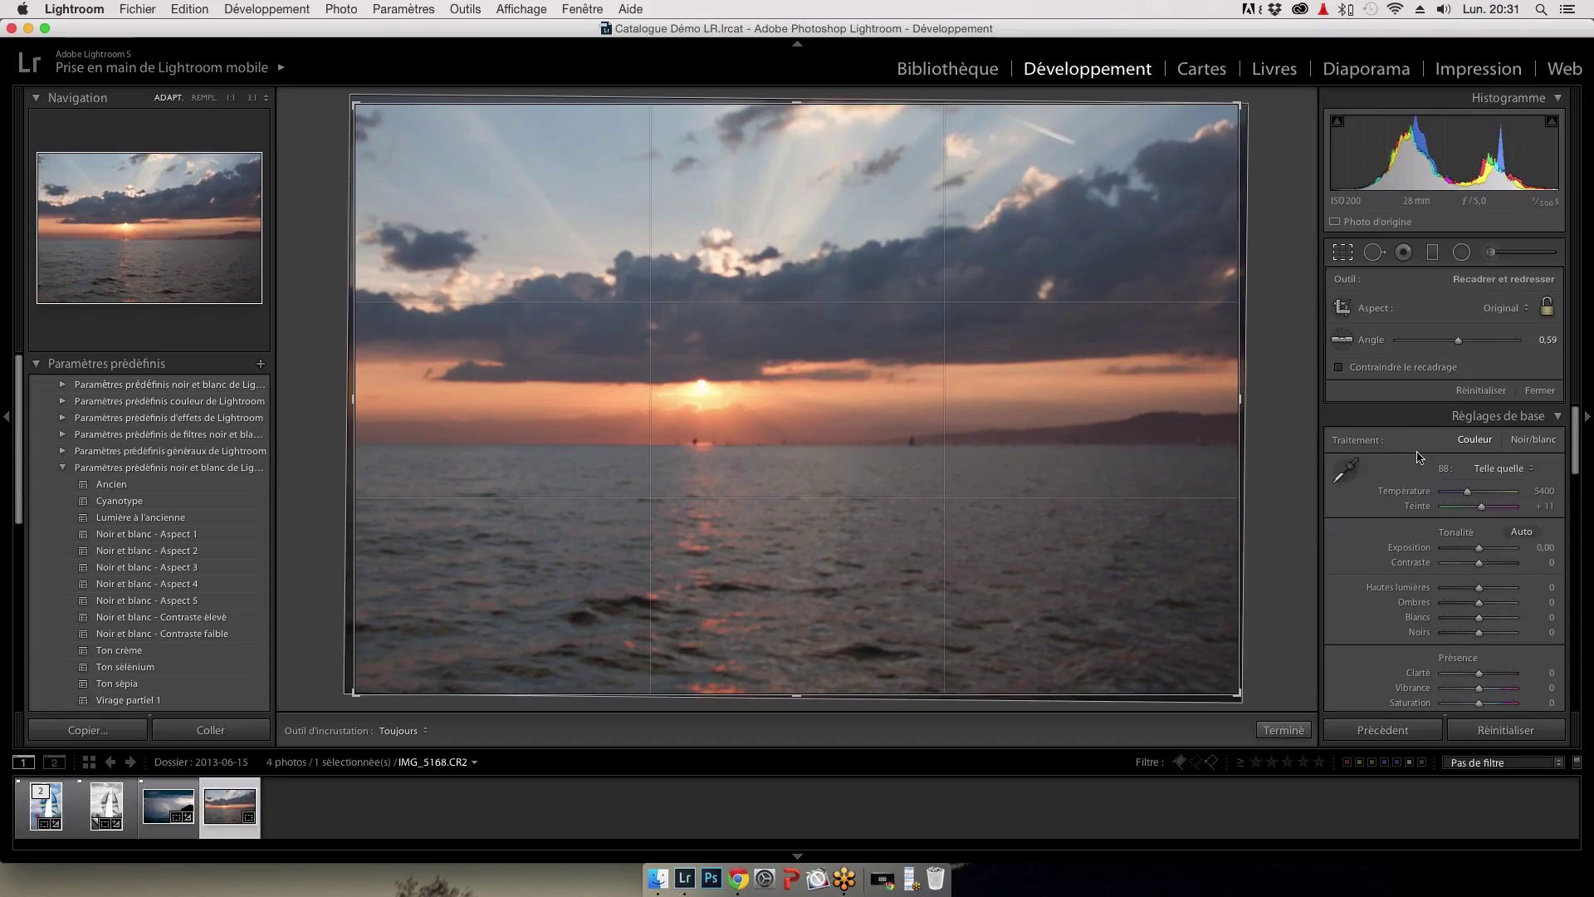
click(1546, 391)
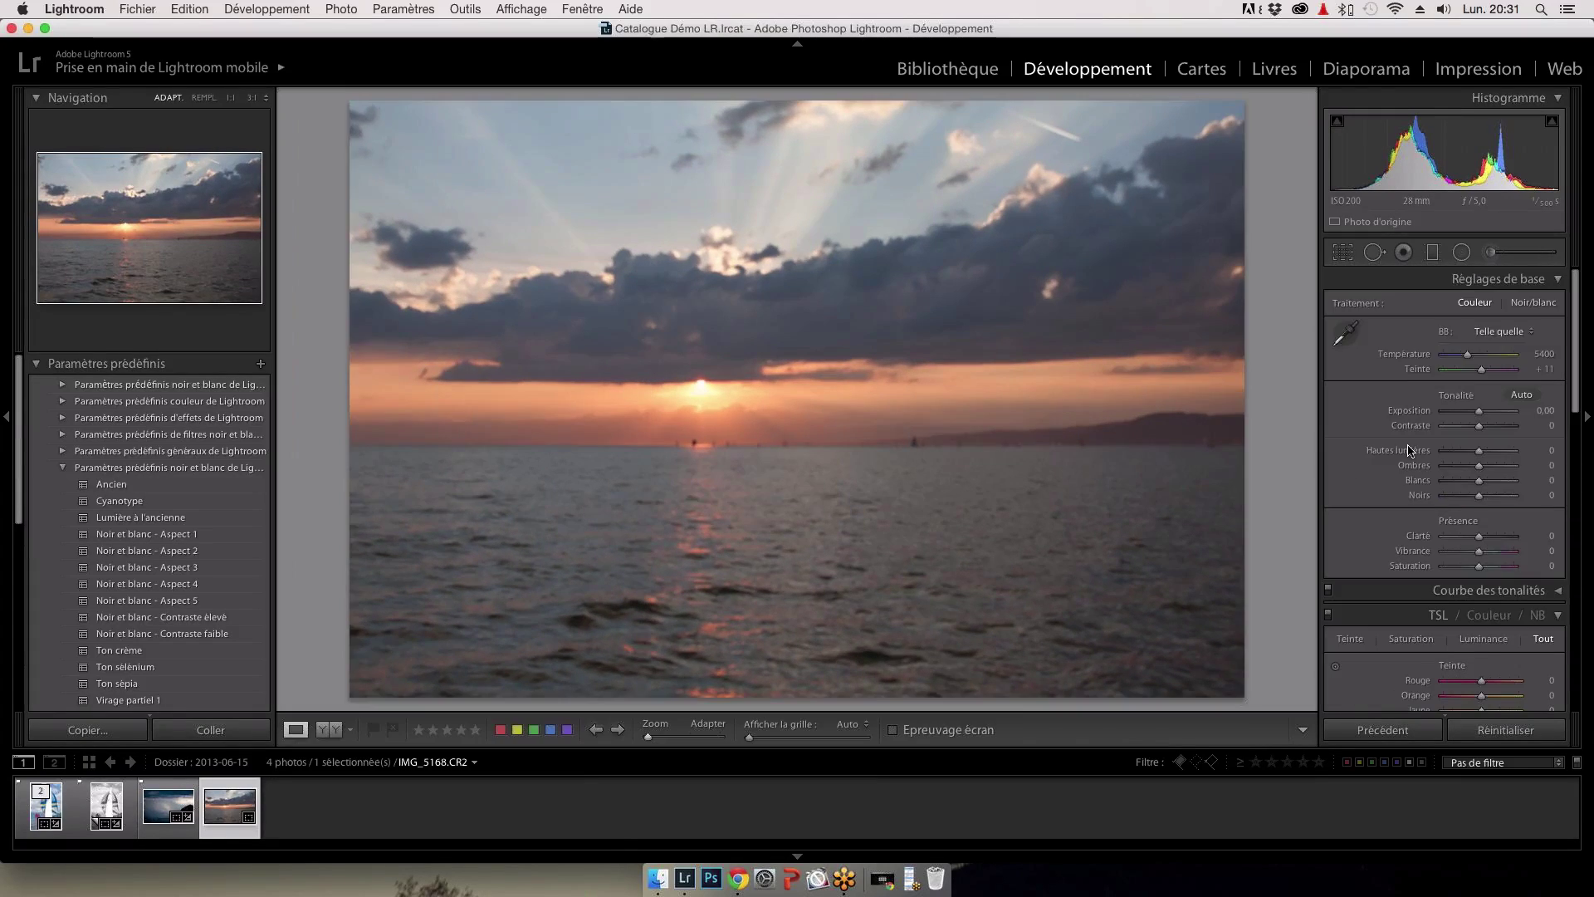
Step: Set the sunset photo's exposure to -0.60, contrast +48, highlights -61, shadows -17, whites -64 and blacks -38
drag(1409, 449, 1370, 450)
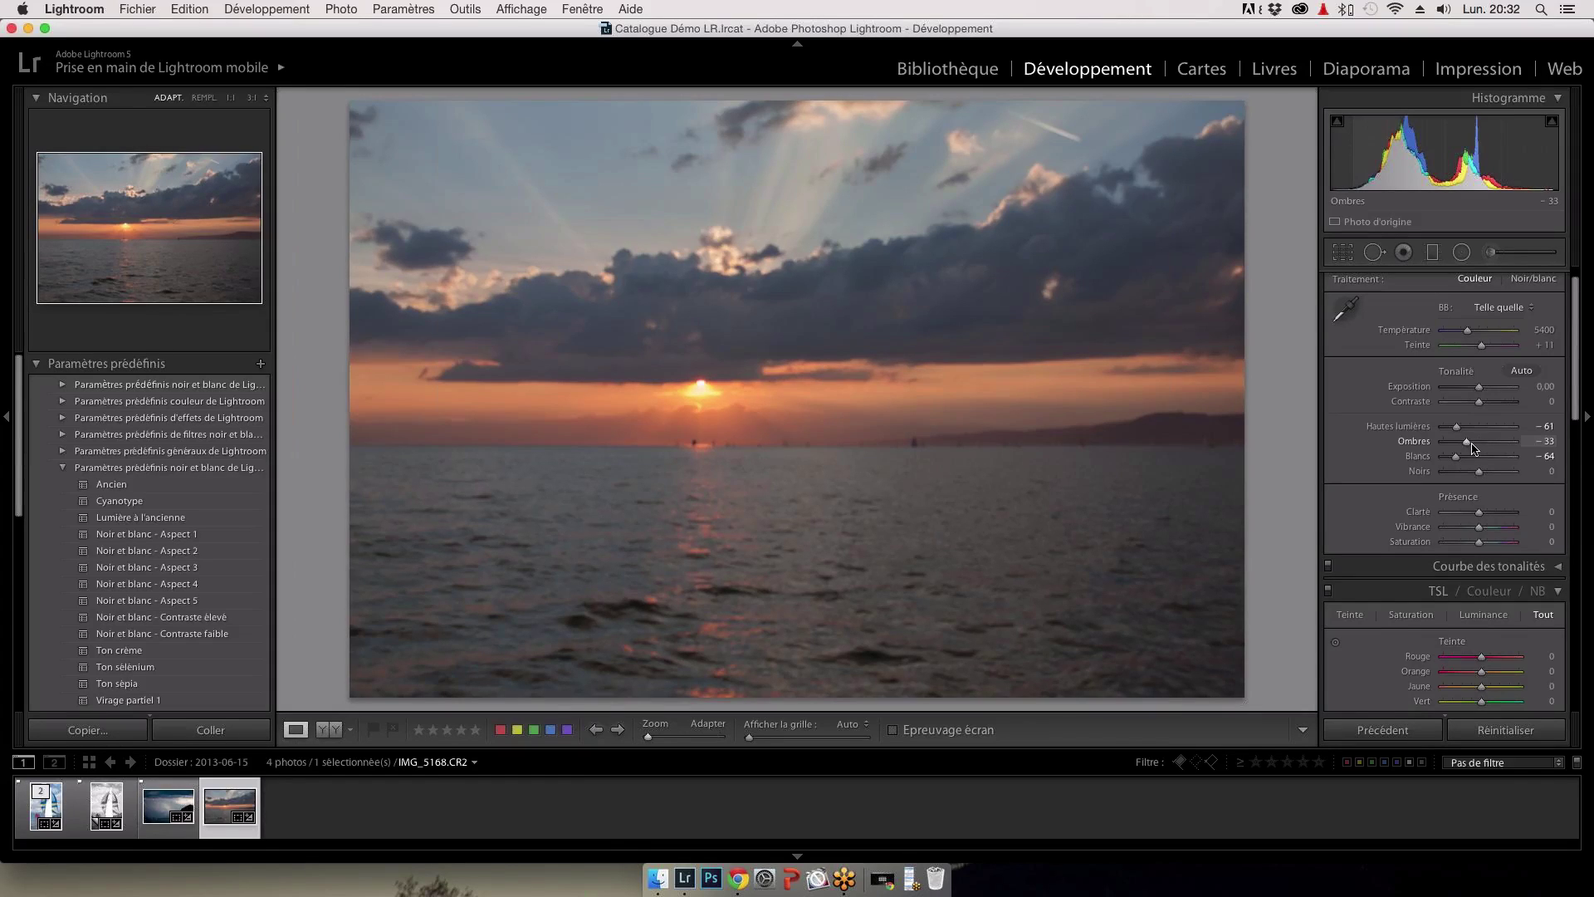
click(1471, 444)
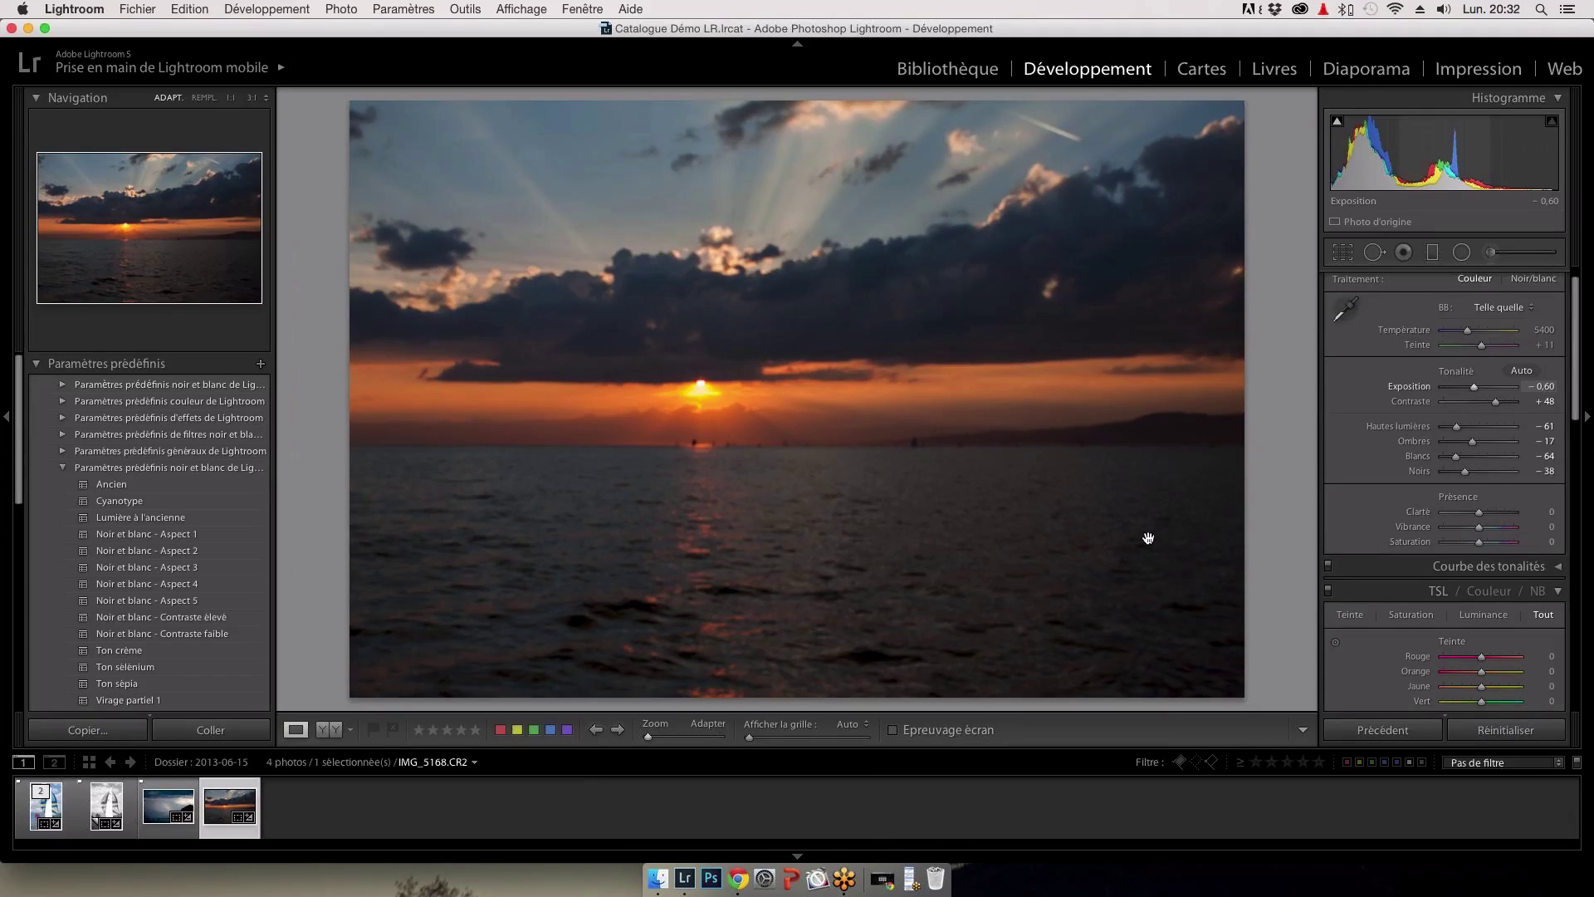
Step: Crop the sunset photo tighter with the sun centred and the horizon on the lower third, and compare it before and after
key(r)
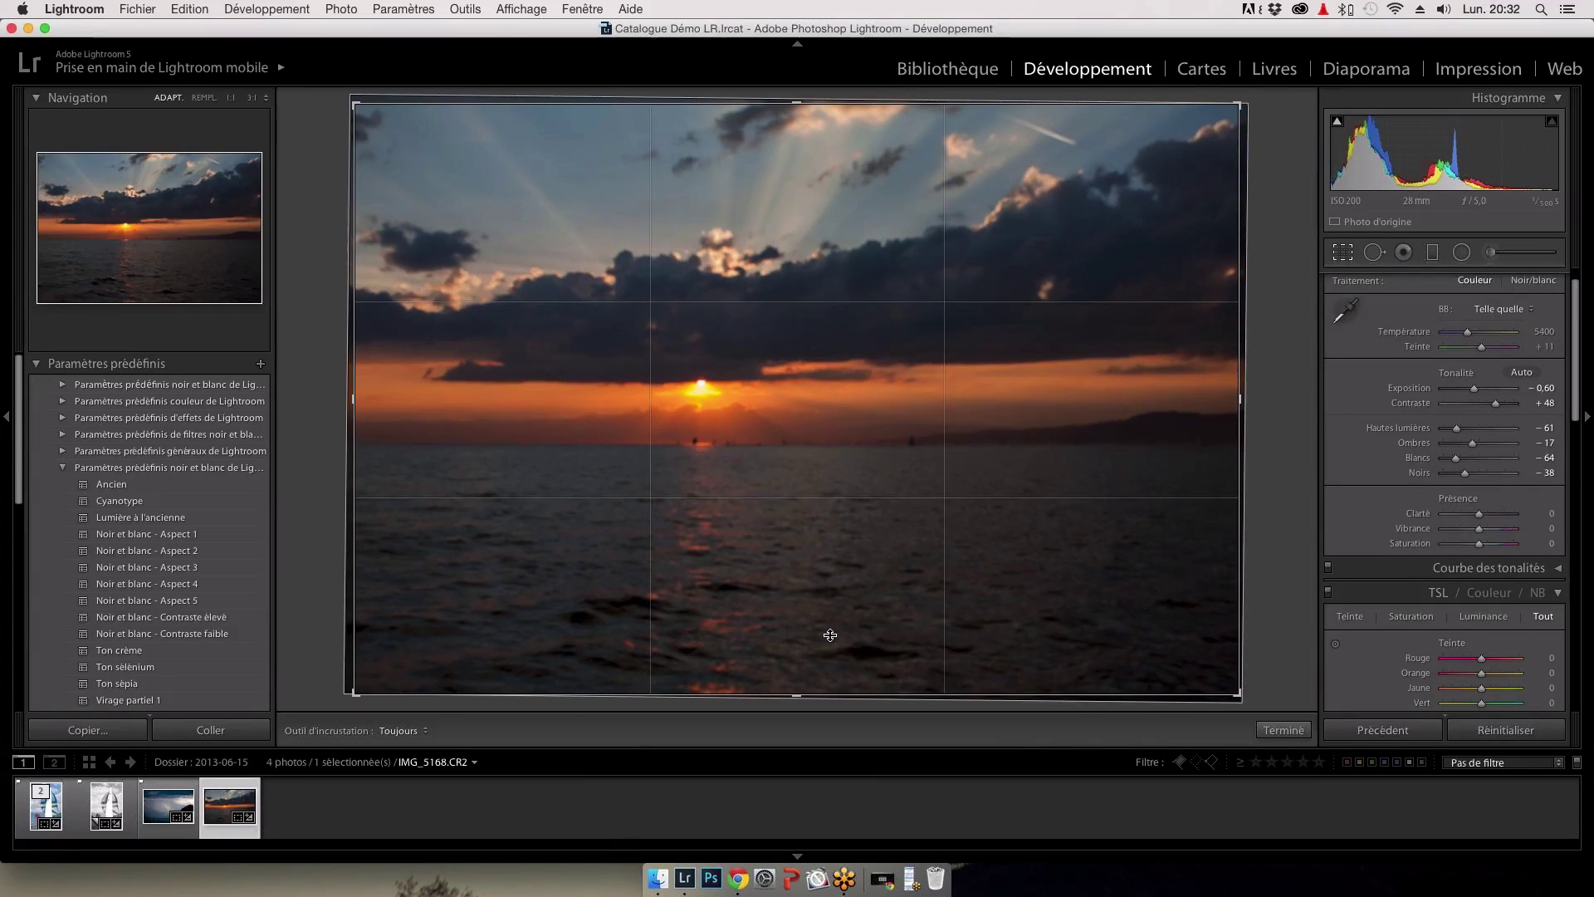
drag(1240, 694, 1145, 638)
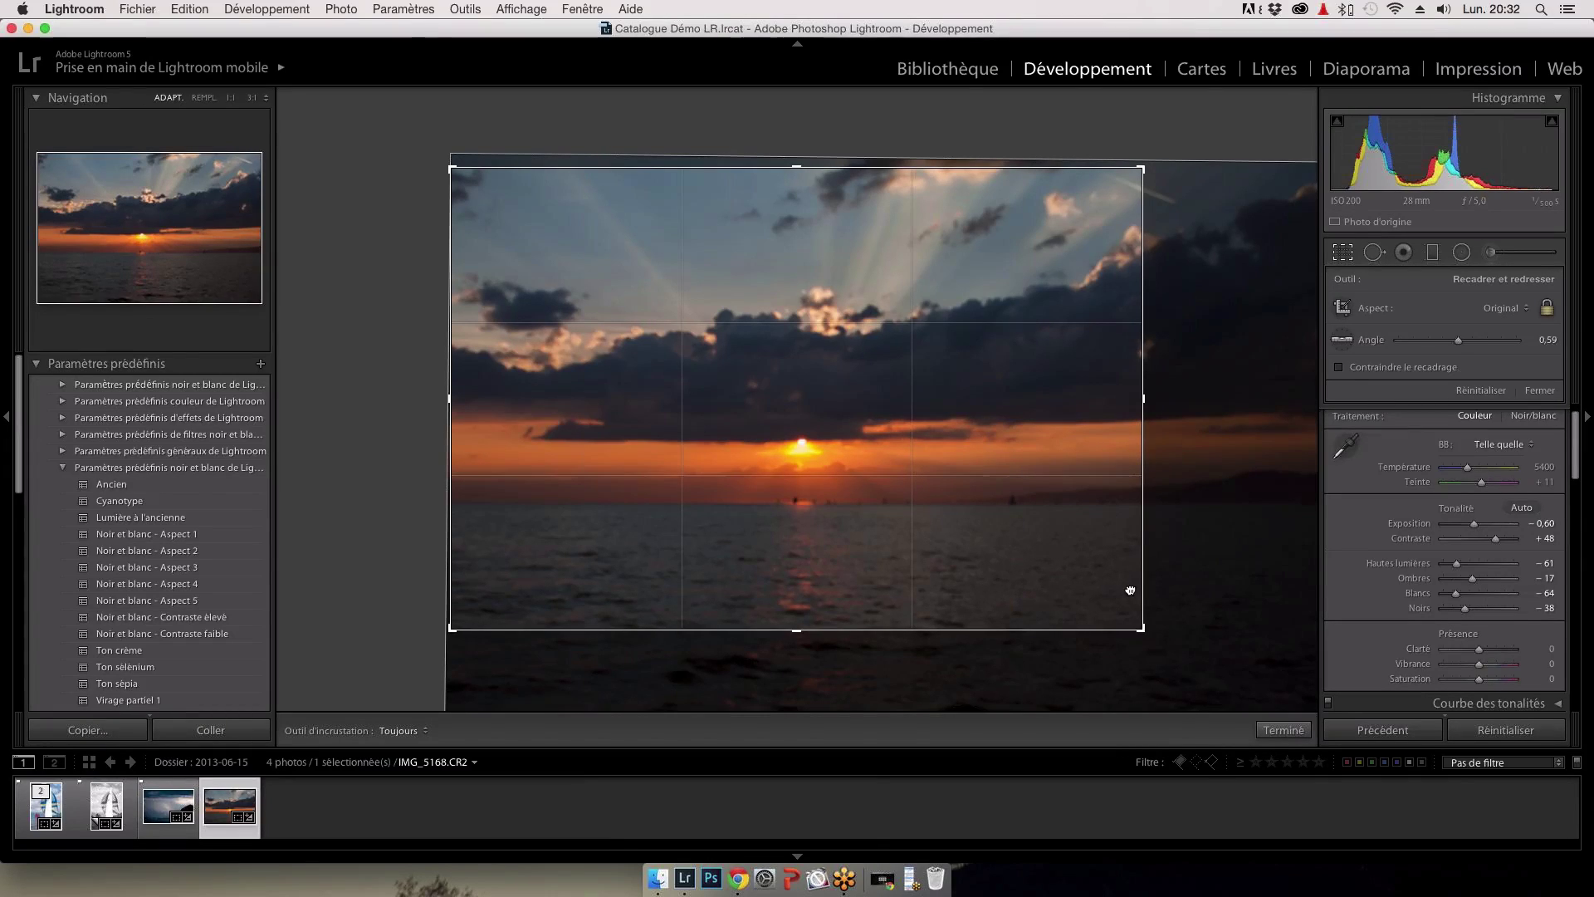
click(1539, 390)
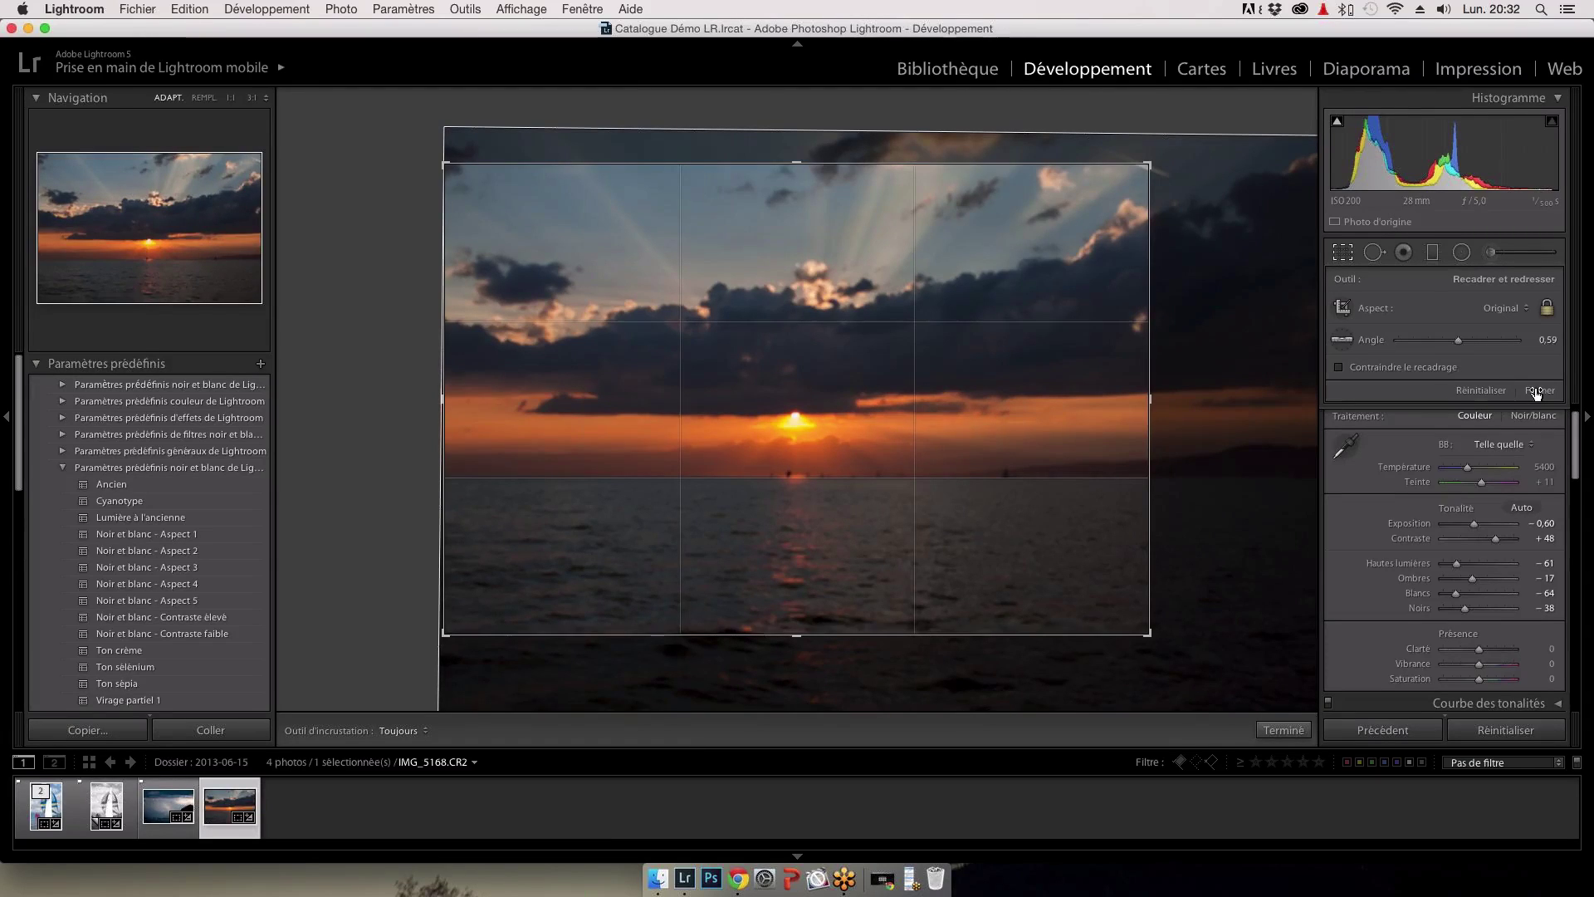
click(1536, 388)
key(y)
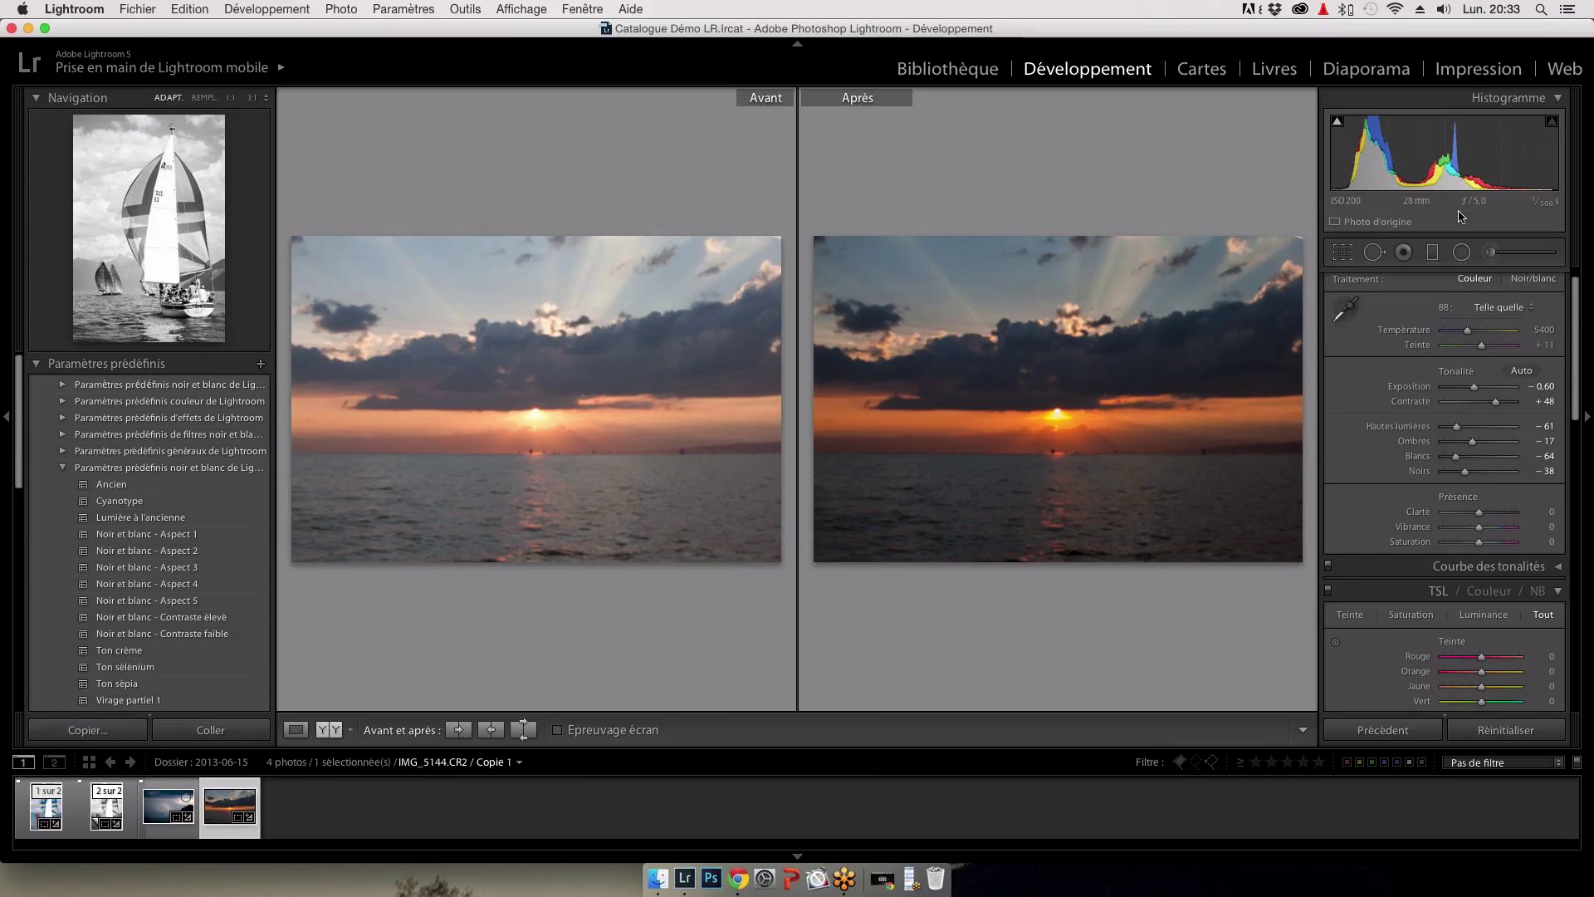
Step: Open the photo DSC_1904.NEF from the library folder 2014-12-09 in the Développement module
click(971, 71)
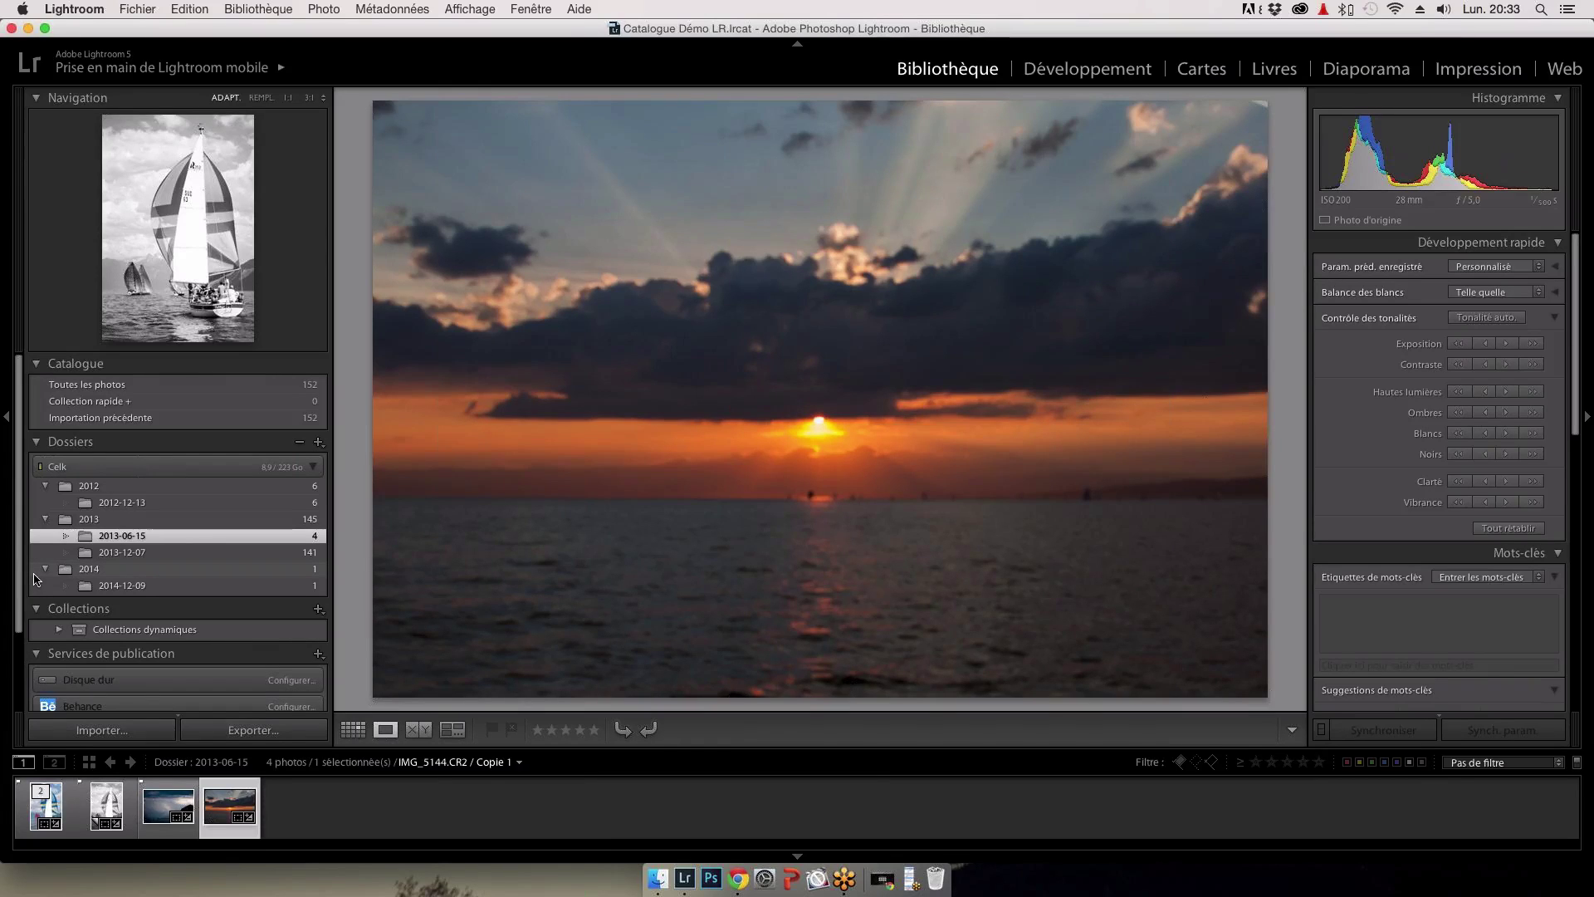
click(38, 585)
click(1107, 73)
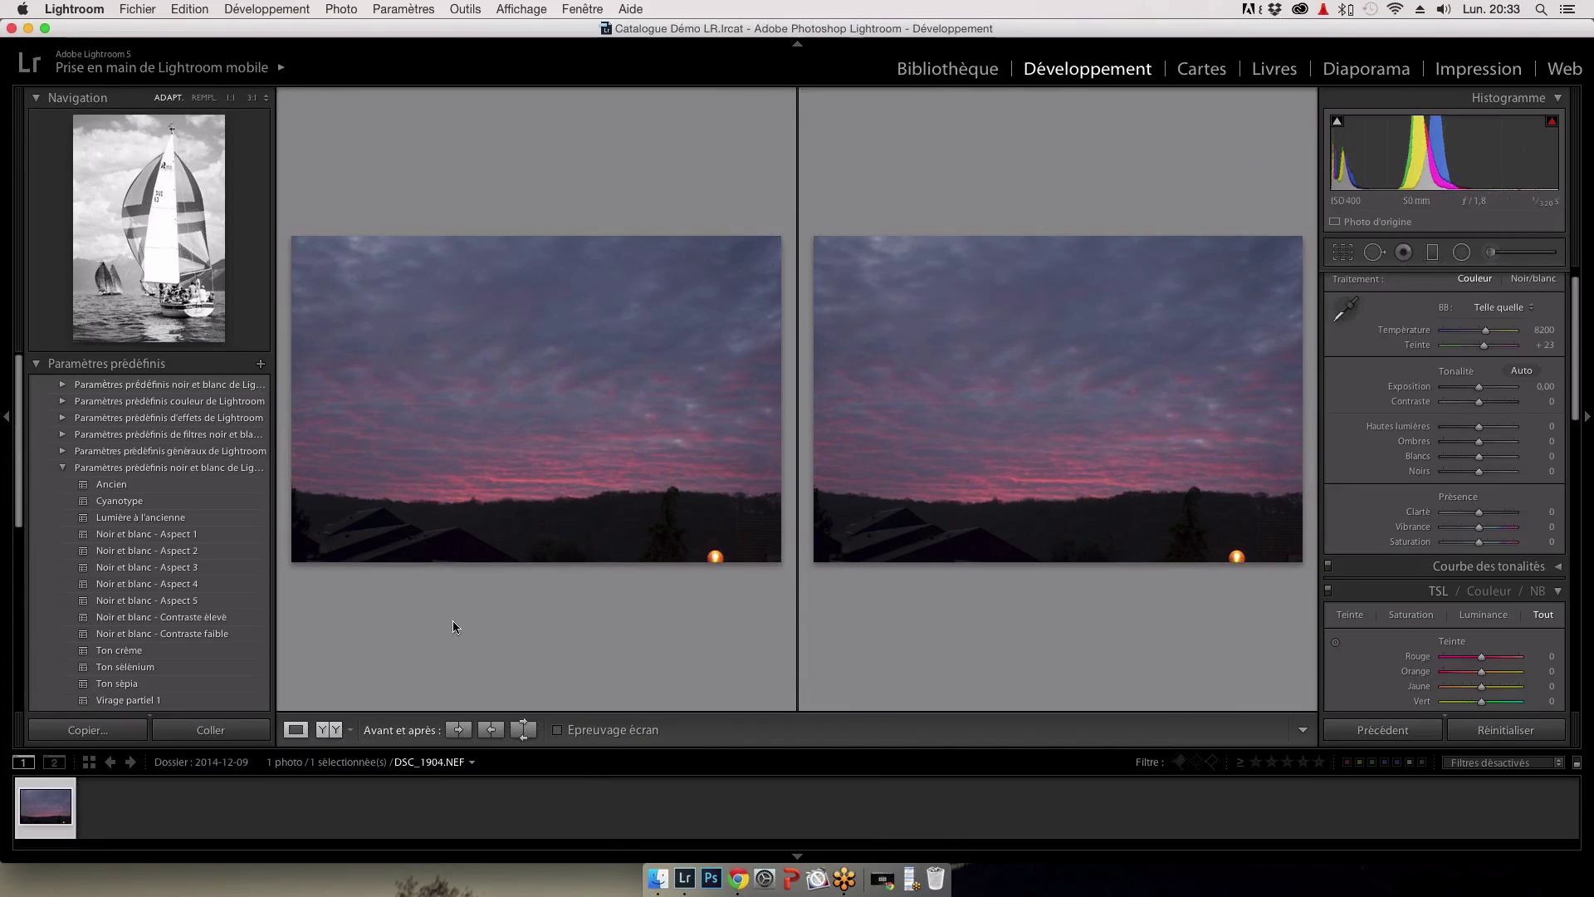
Step: Leave the before/after comparison of DSC_1904.NEF, try brightening its exposure to +1.95, and bring it back to +0.05
key(y)
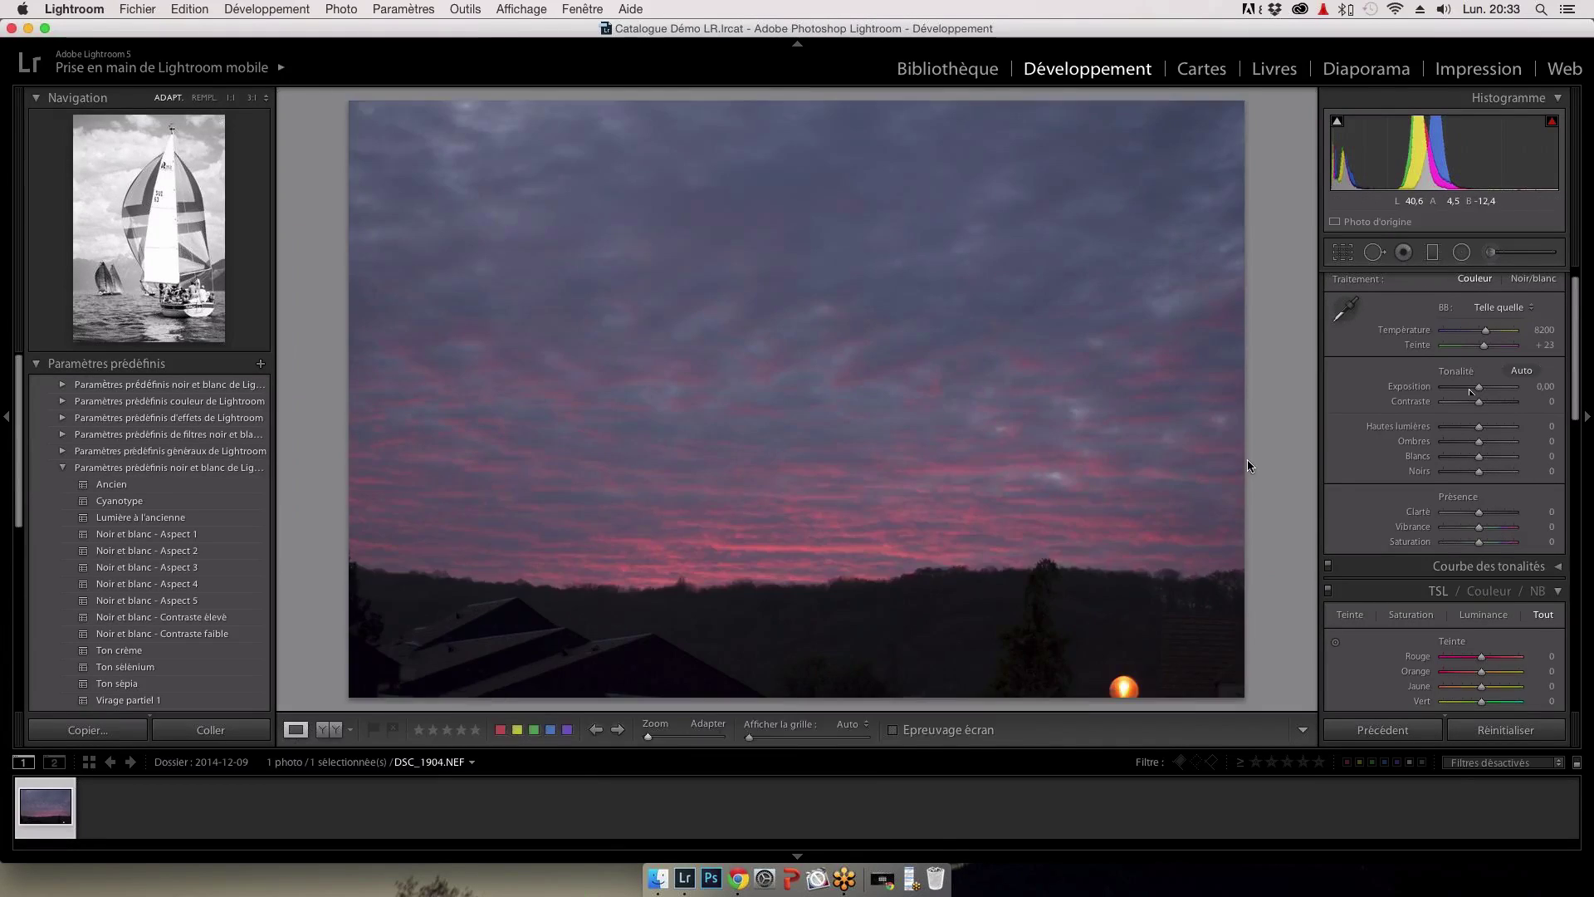
drag(1475, 393, 1492, 392)
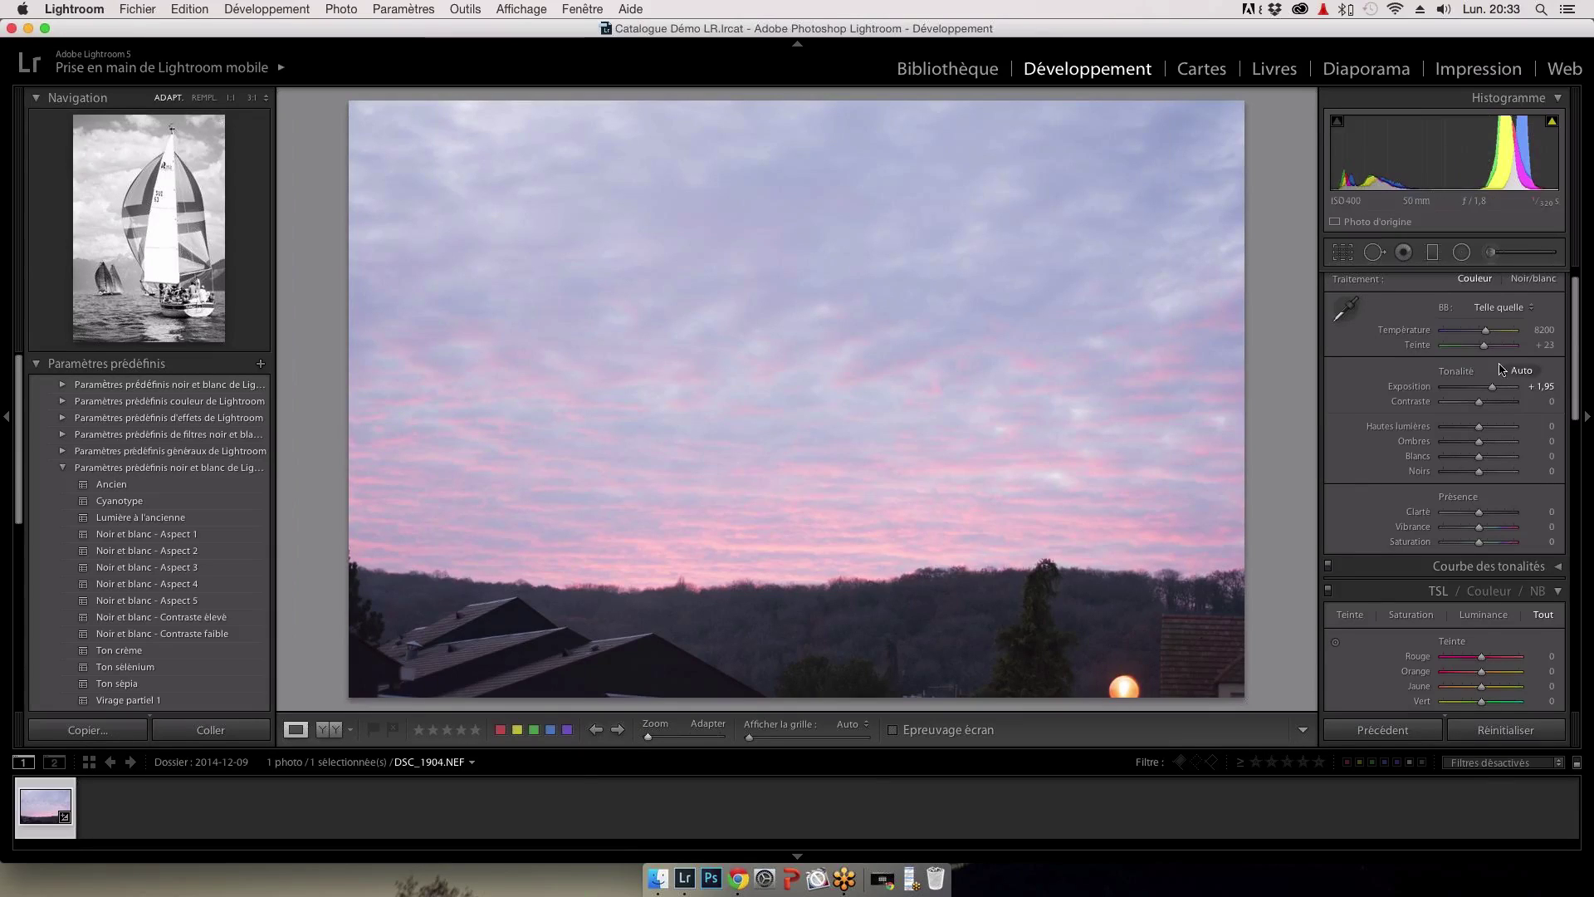
drag(1492, 387, 1480, 396)
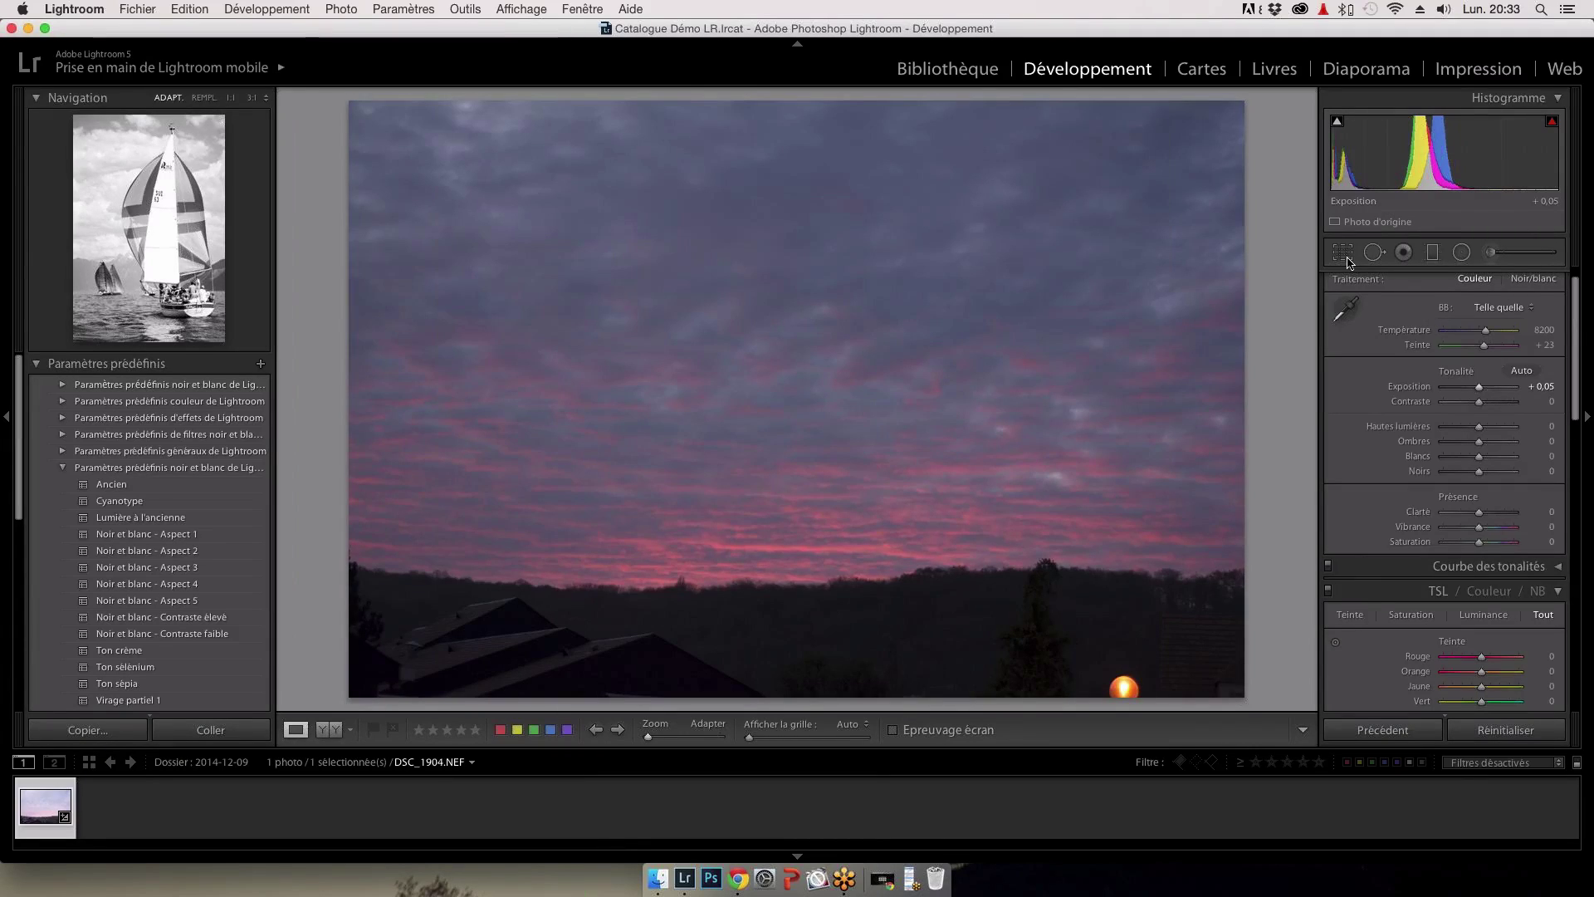
Step: Crop DSC_1904.NEF at its original aspect ratio so the glowing street lamp in the lower corner is cut off
click(1344, 254)
drag(1243, 530, 1225, 530)
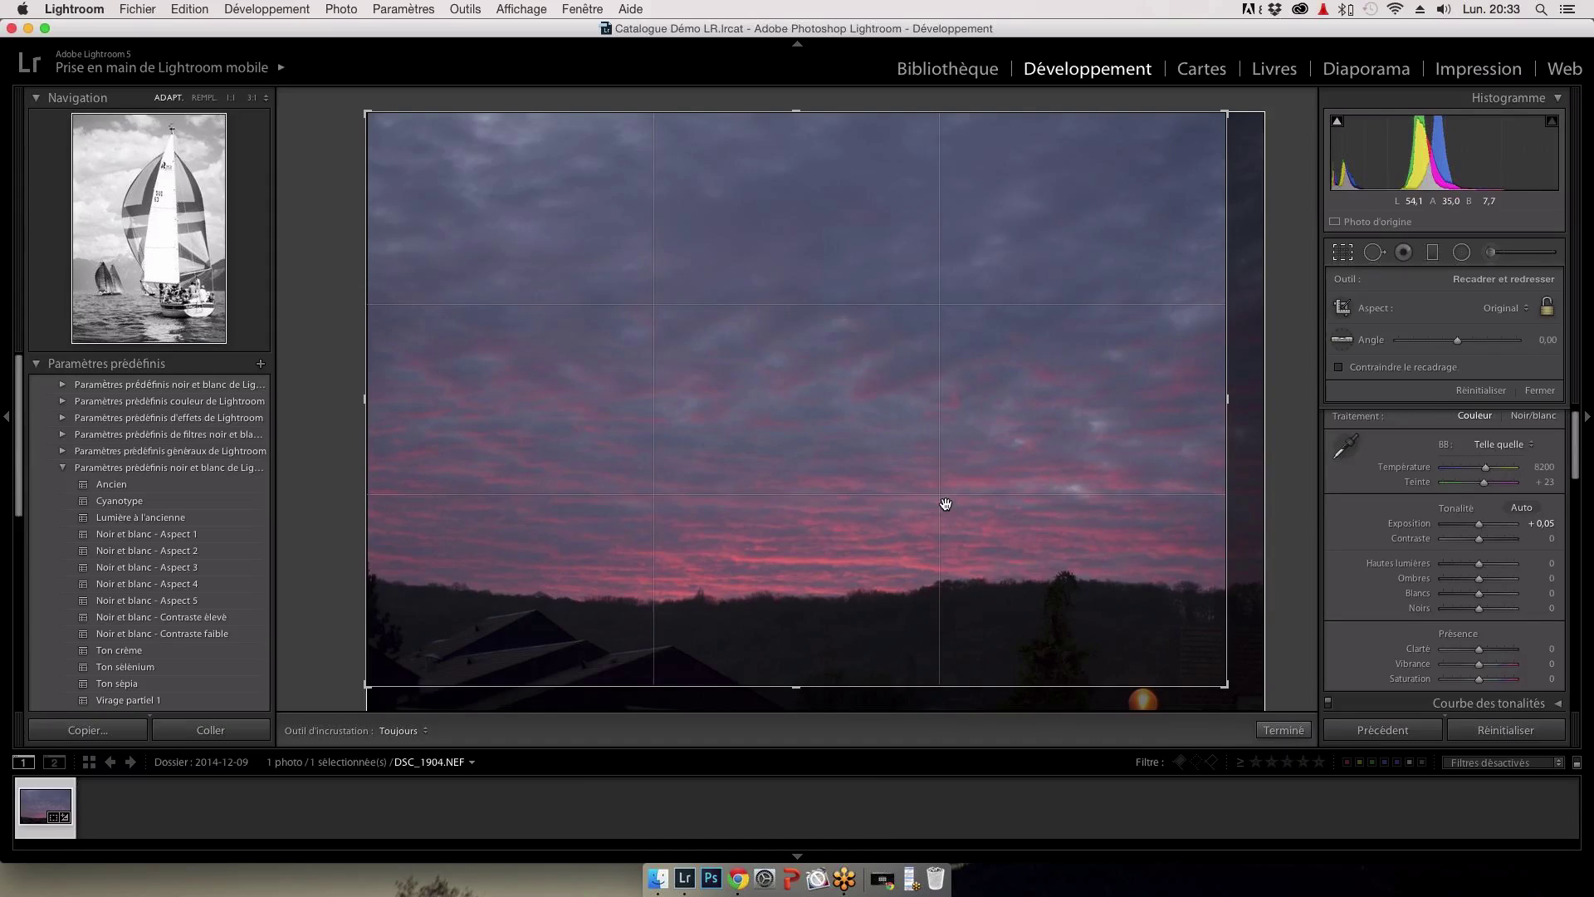
click(1536, 391)
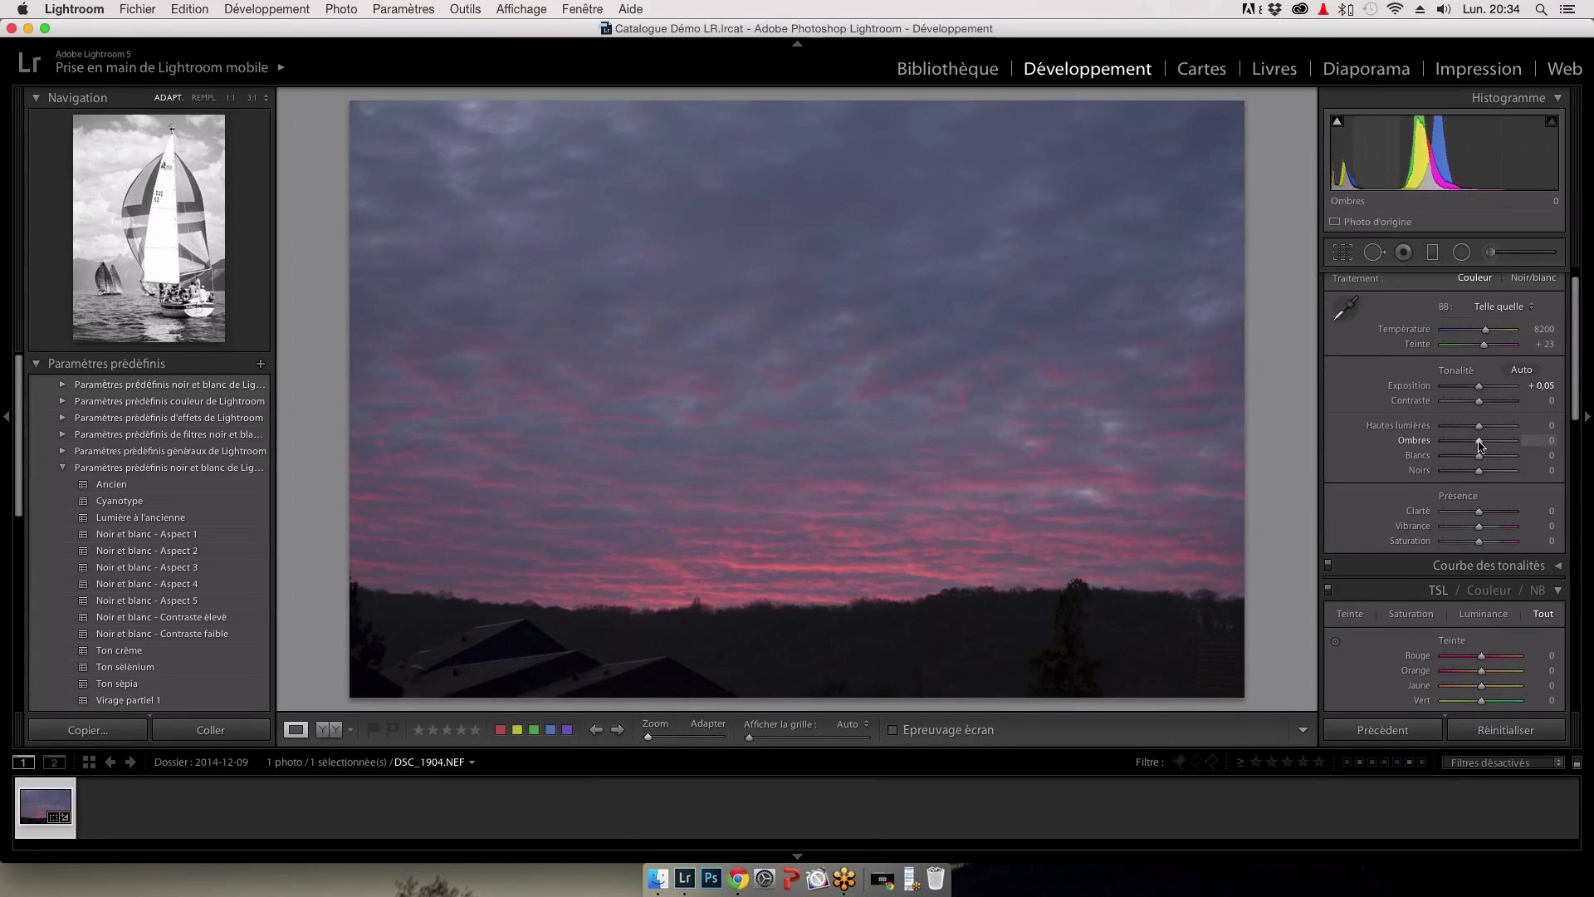
Step: Set the photo's exposure to +0.65, highlights +34, shadows -65, whites +25 and blacks -72
drag(1481, 441, 1462, 444)
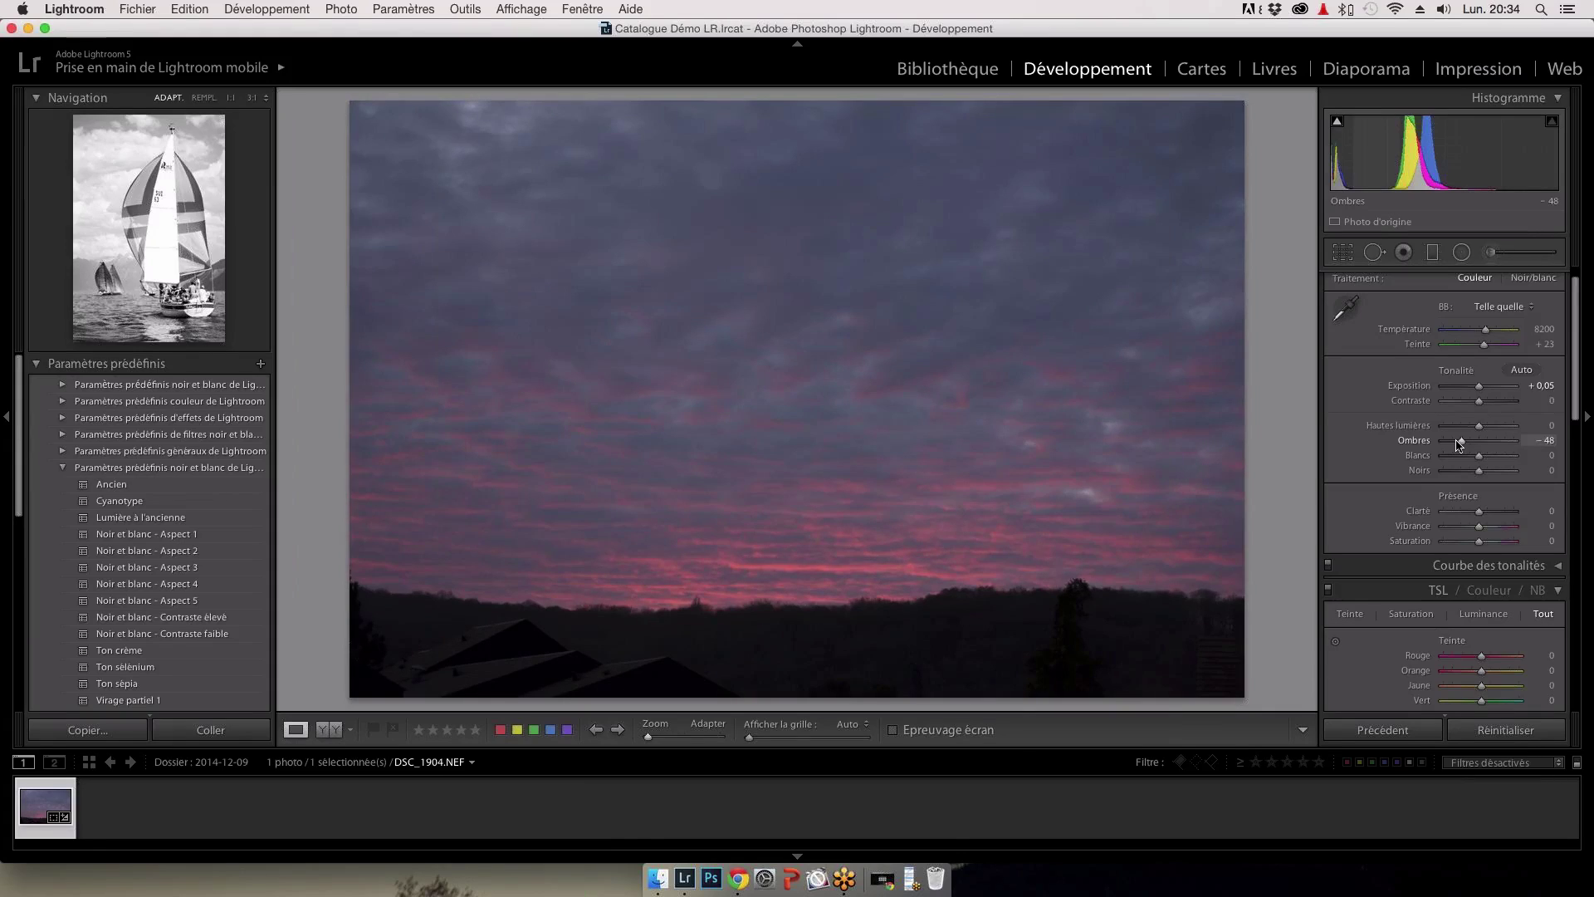
mouse_move(1460, 444)
mouse_down()
mouse_move(1453, 471)
mouse_move(1494, 427)
mouse_move(1487, 455)
mouse_up()
key(ctrl+z)
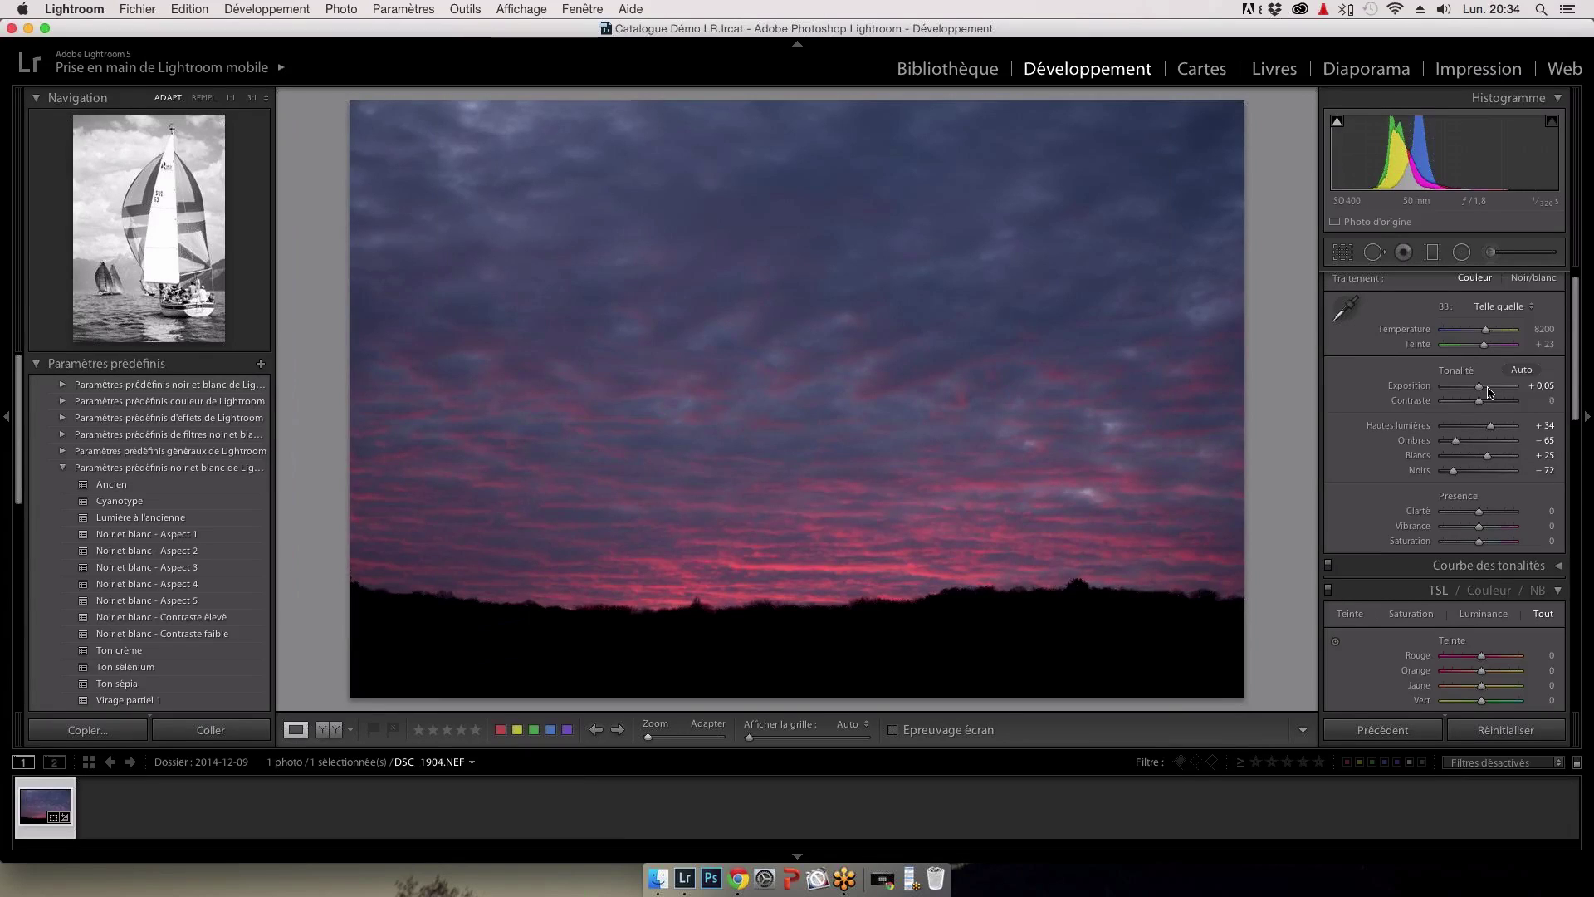
drag(1489, 387, 1494, 387)
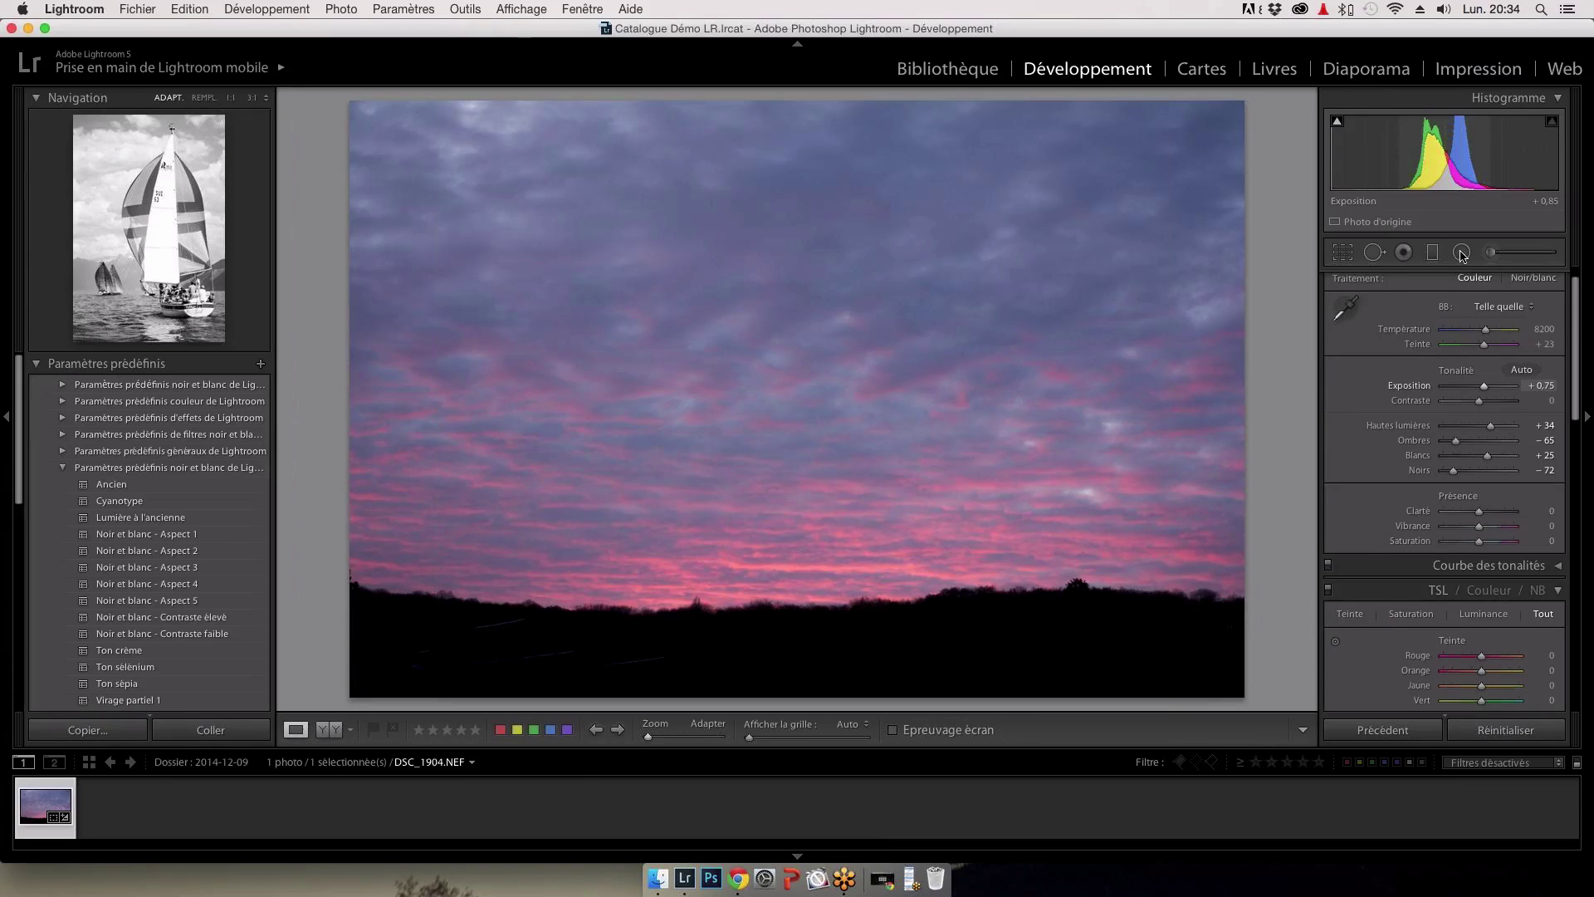
Step: Paint over the dark hills along the bottom of the photo with an adjustment brush of size 14
click(1490, 252)
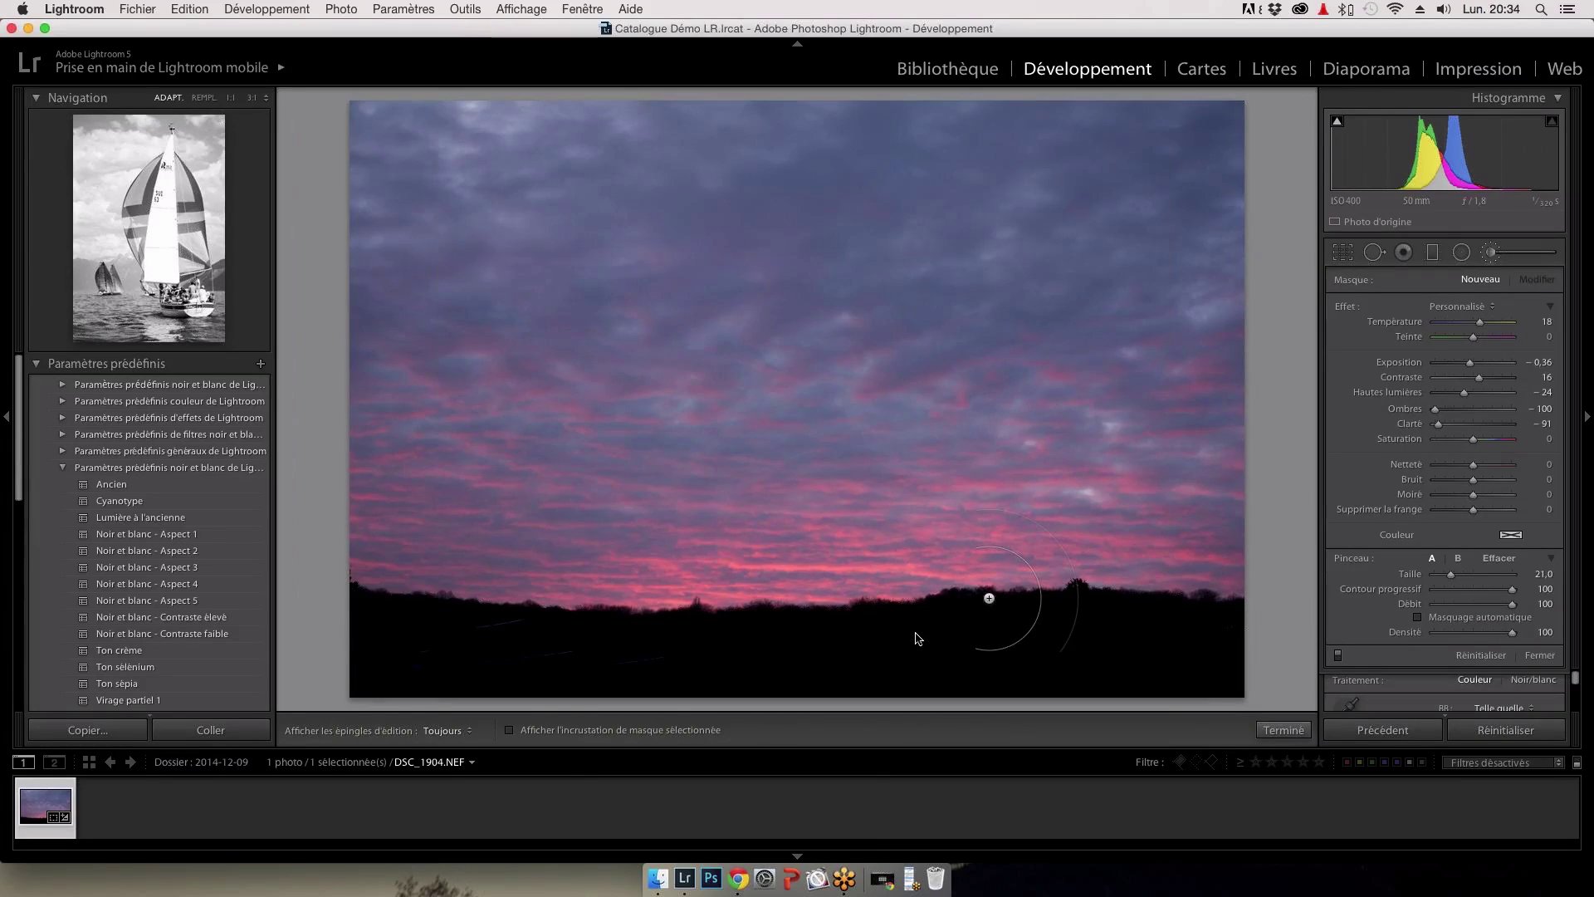
scroll(945, 642, down, 1)
click(1490, 252)
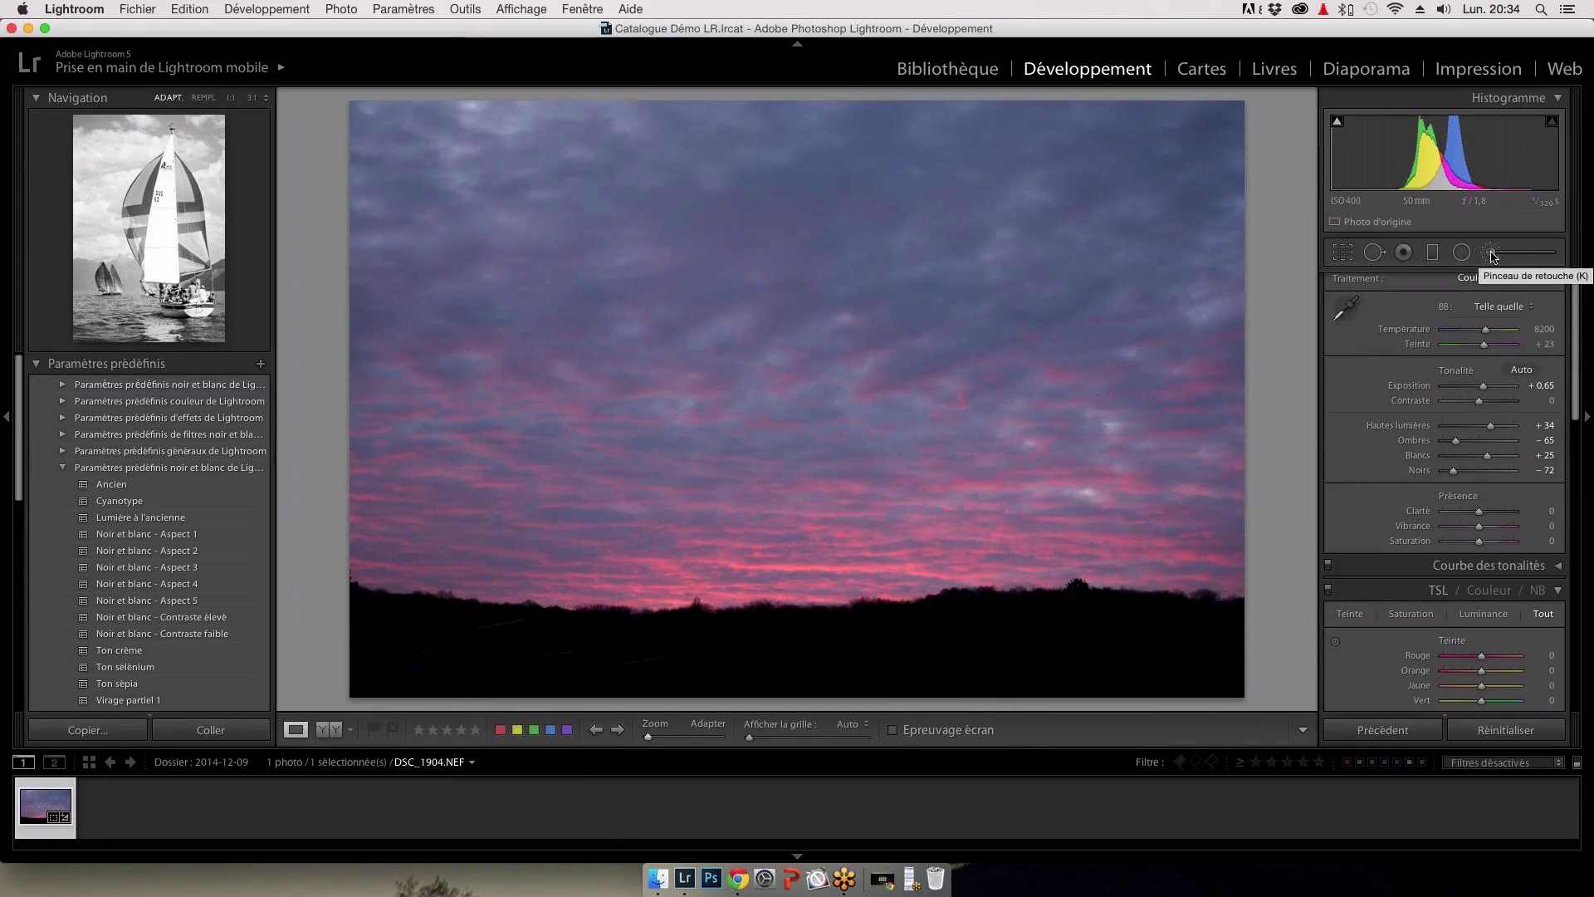
click(1492, 254)
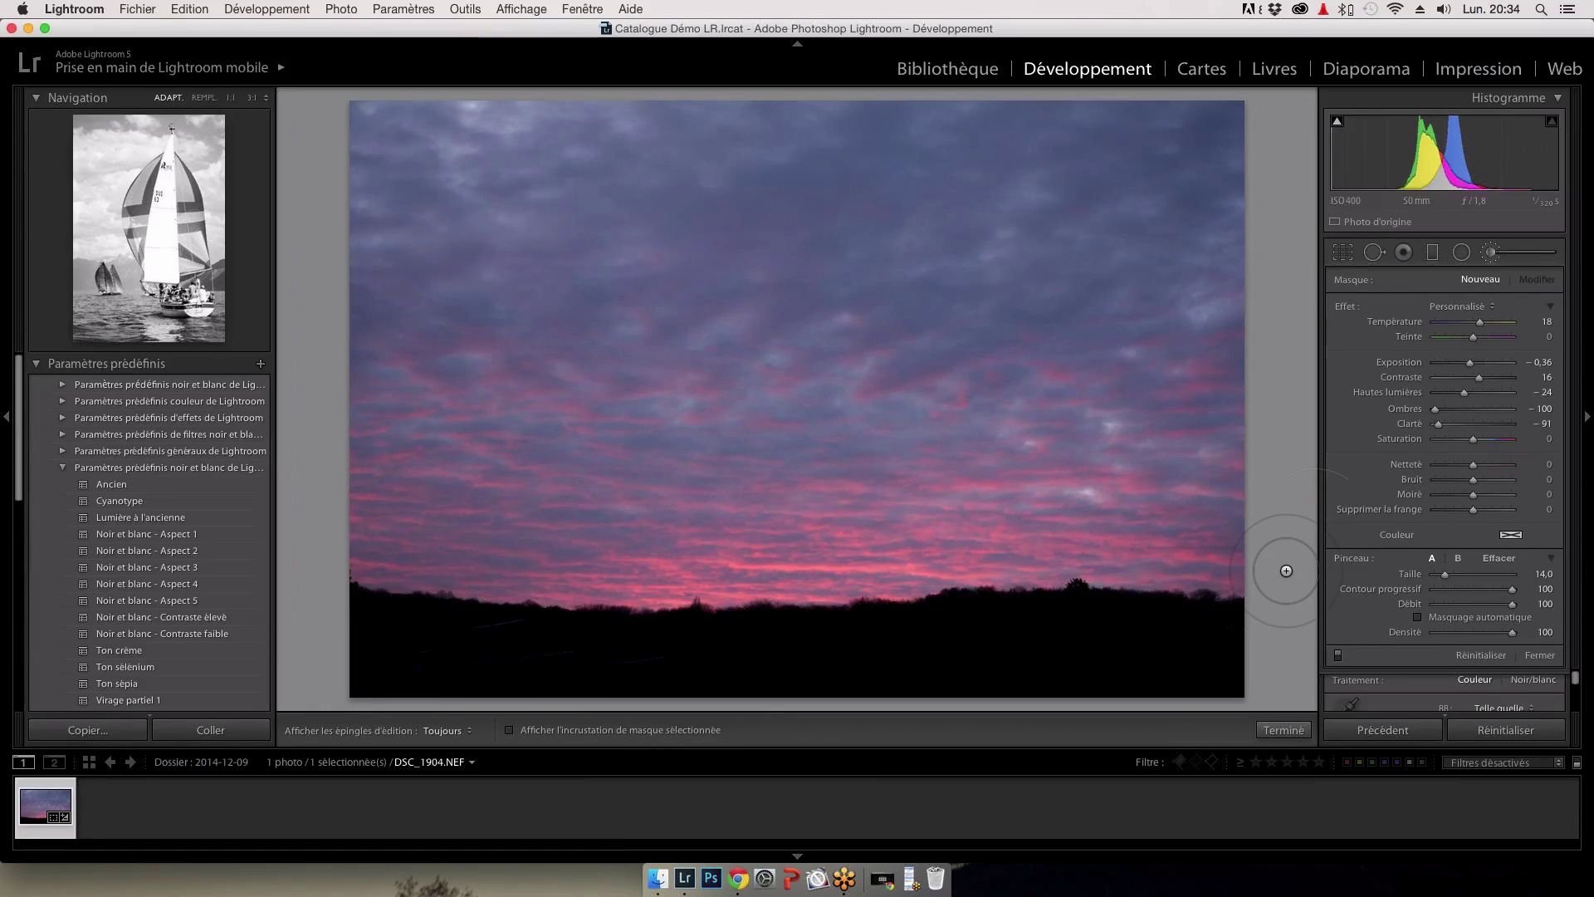
click(1211, 652)
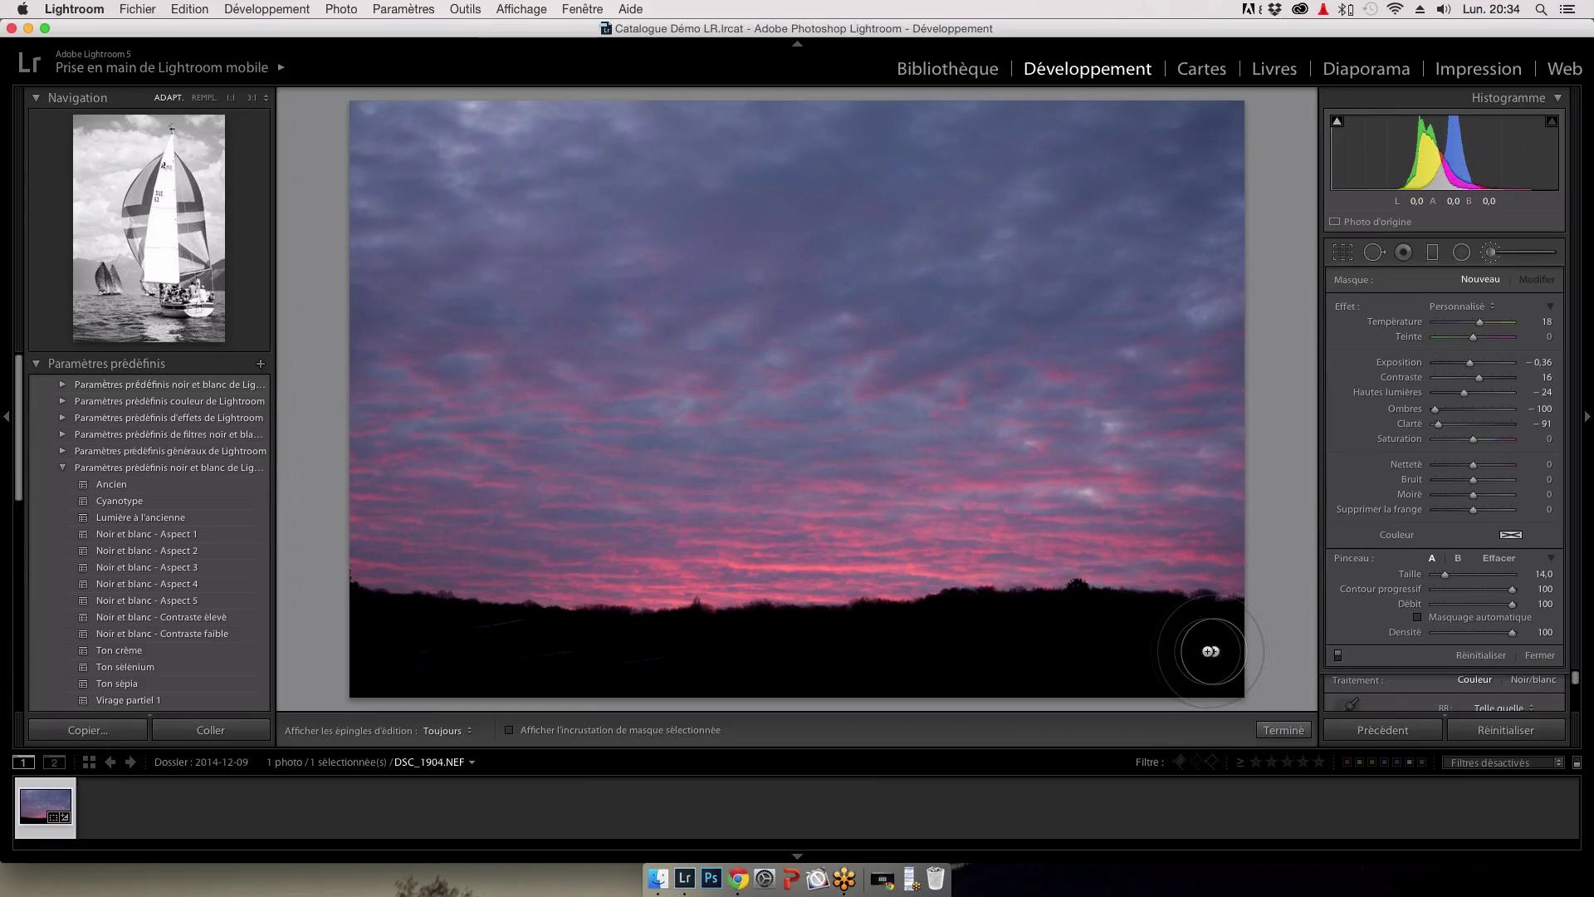
mouse_move(1211, 651)
mouse_down()
mouse_move(1048, 641)
mouse_move(527, 662)
mouse_move(1085, 631)
mouse_move(1217, 630)
mouse_move(1221, 650)
mouse_up()
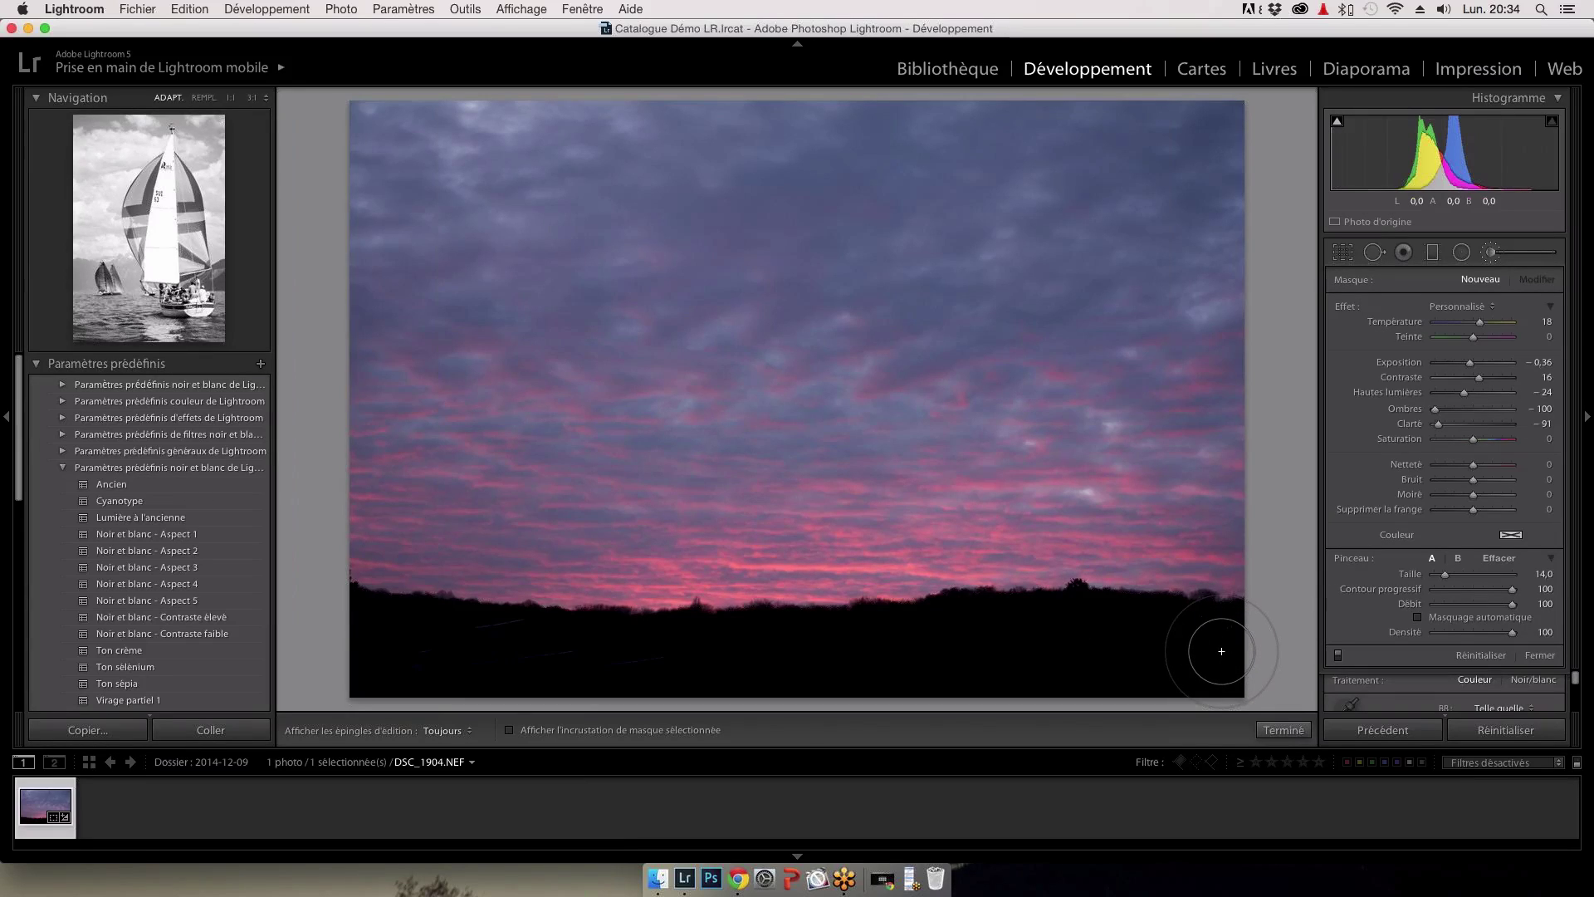
key(h)
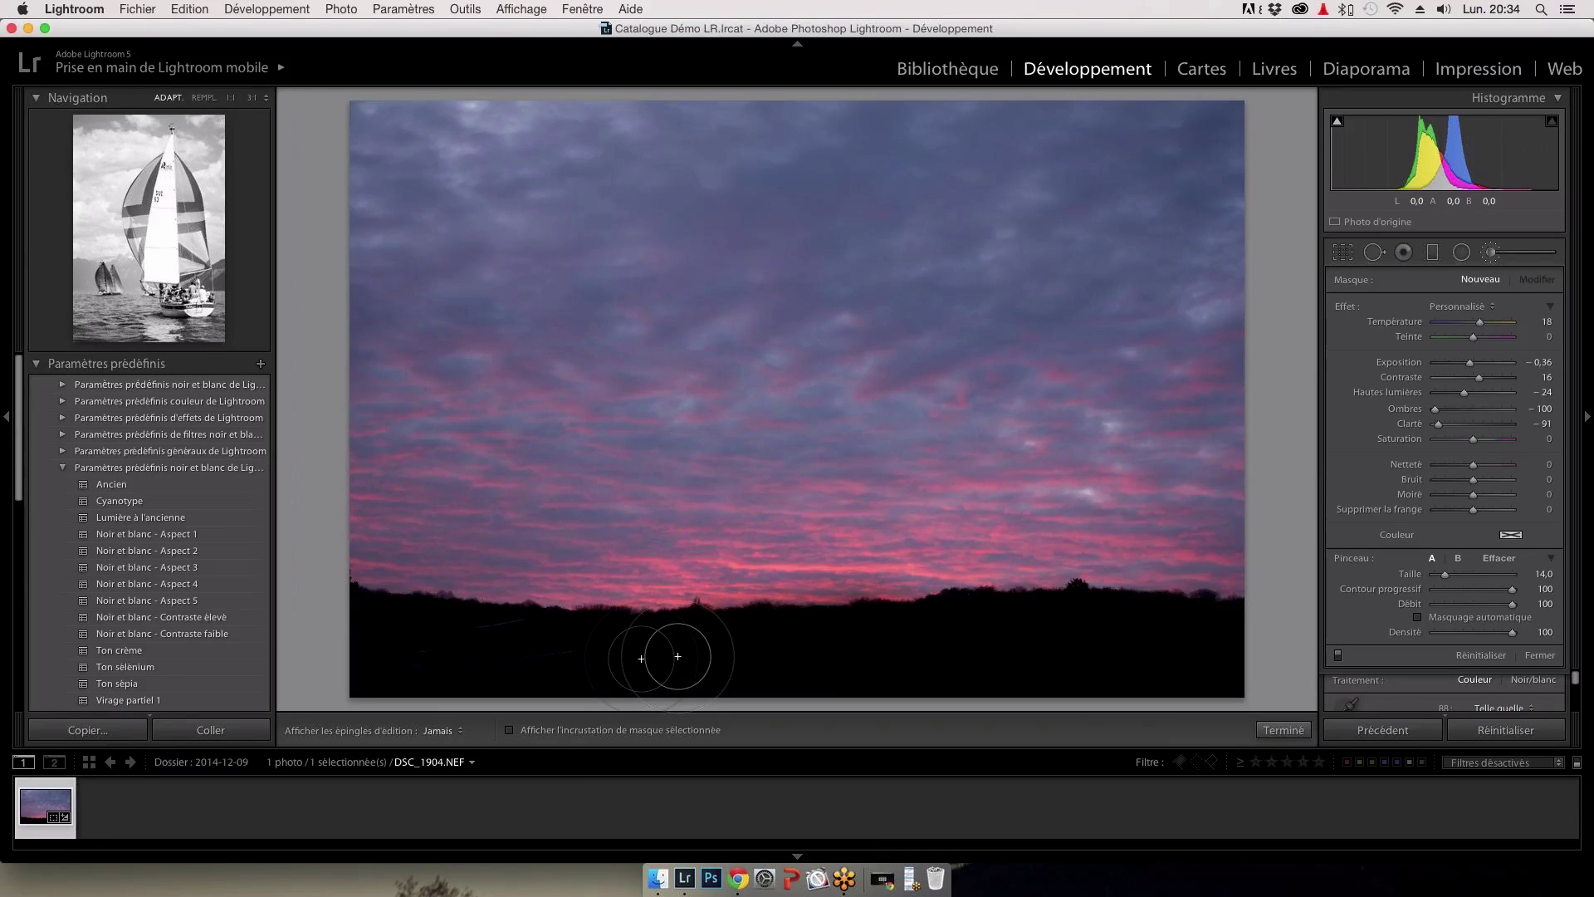
drag(678, 656, 372, 638)
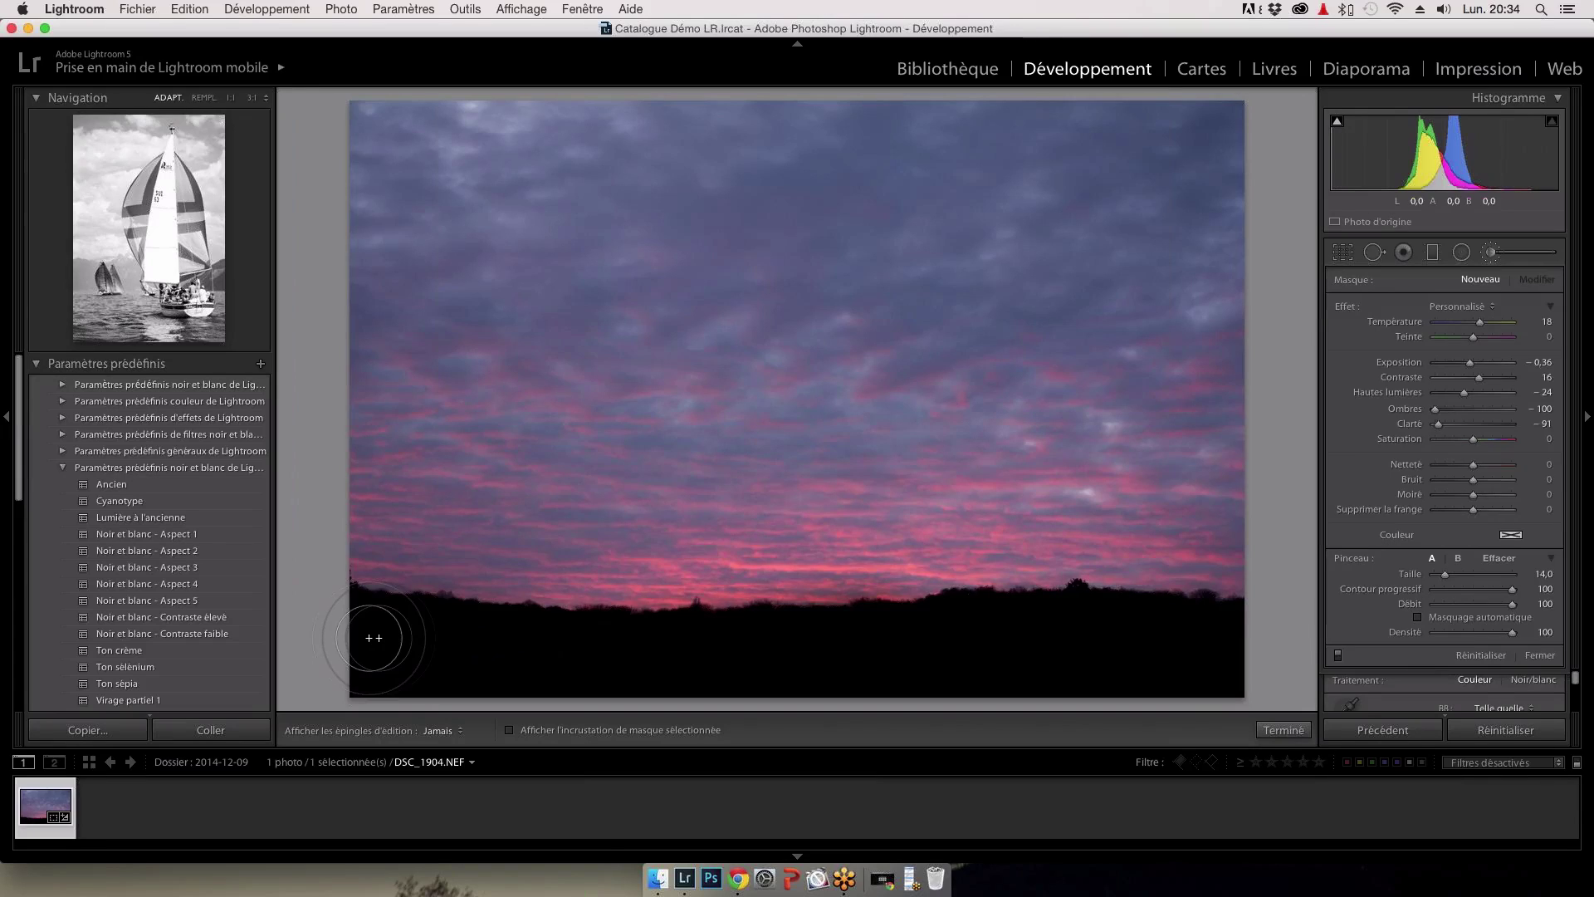
Step: Set the exposure of the brushed area to -1.49 and finish the local adjustment
key(h)
drag(1469, 362, 1443, 362)
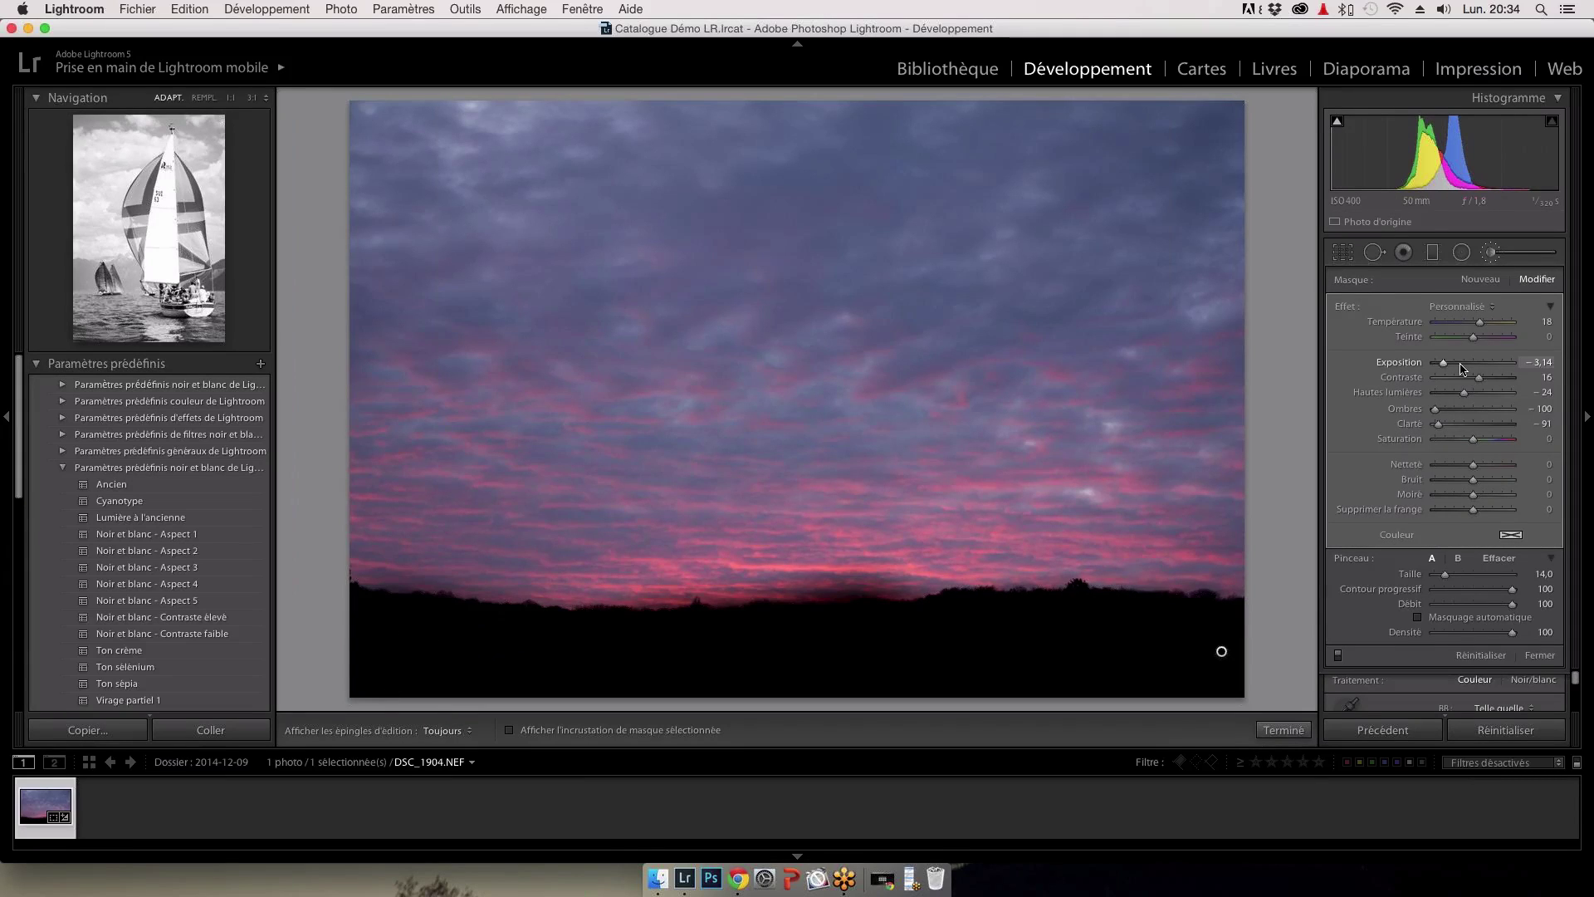
click(1473, 363)
mouse_move(1473, 365)
mouse_down()
mouse_move(1505, 366)
mouse_move(1453, 366)
mouse_move(1467, 365)
mouse_up()
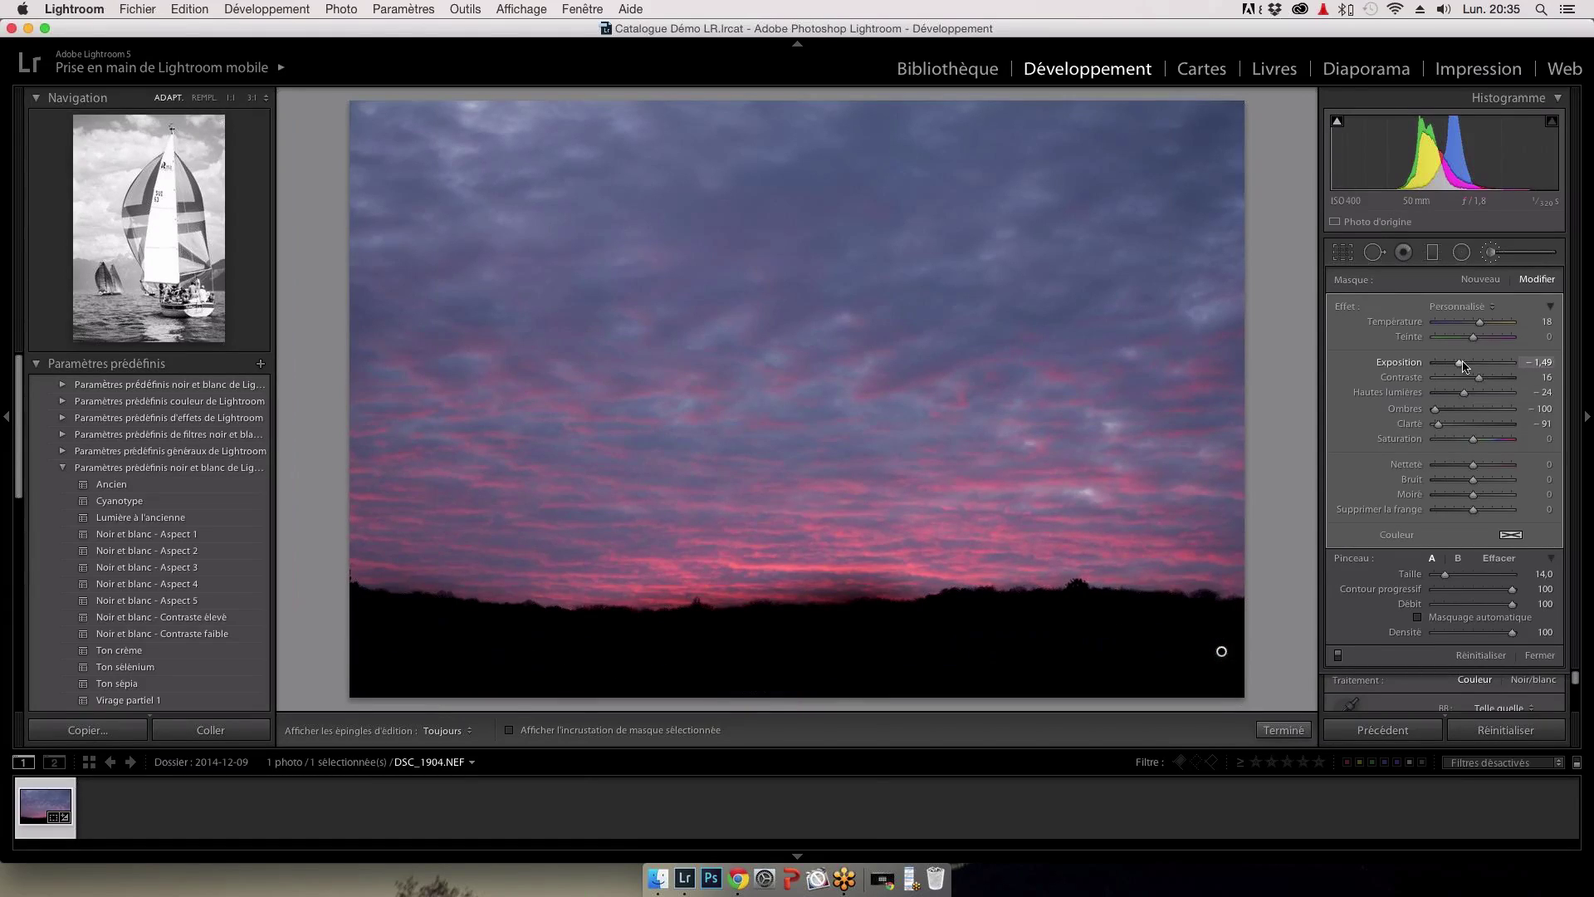
click(1540, 656)
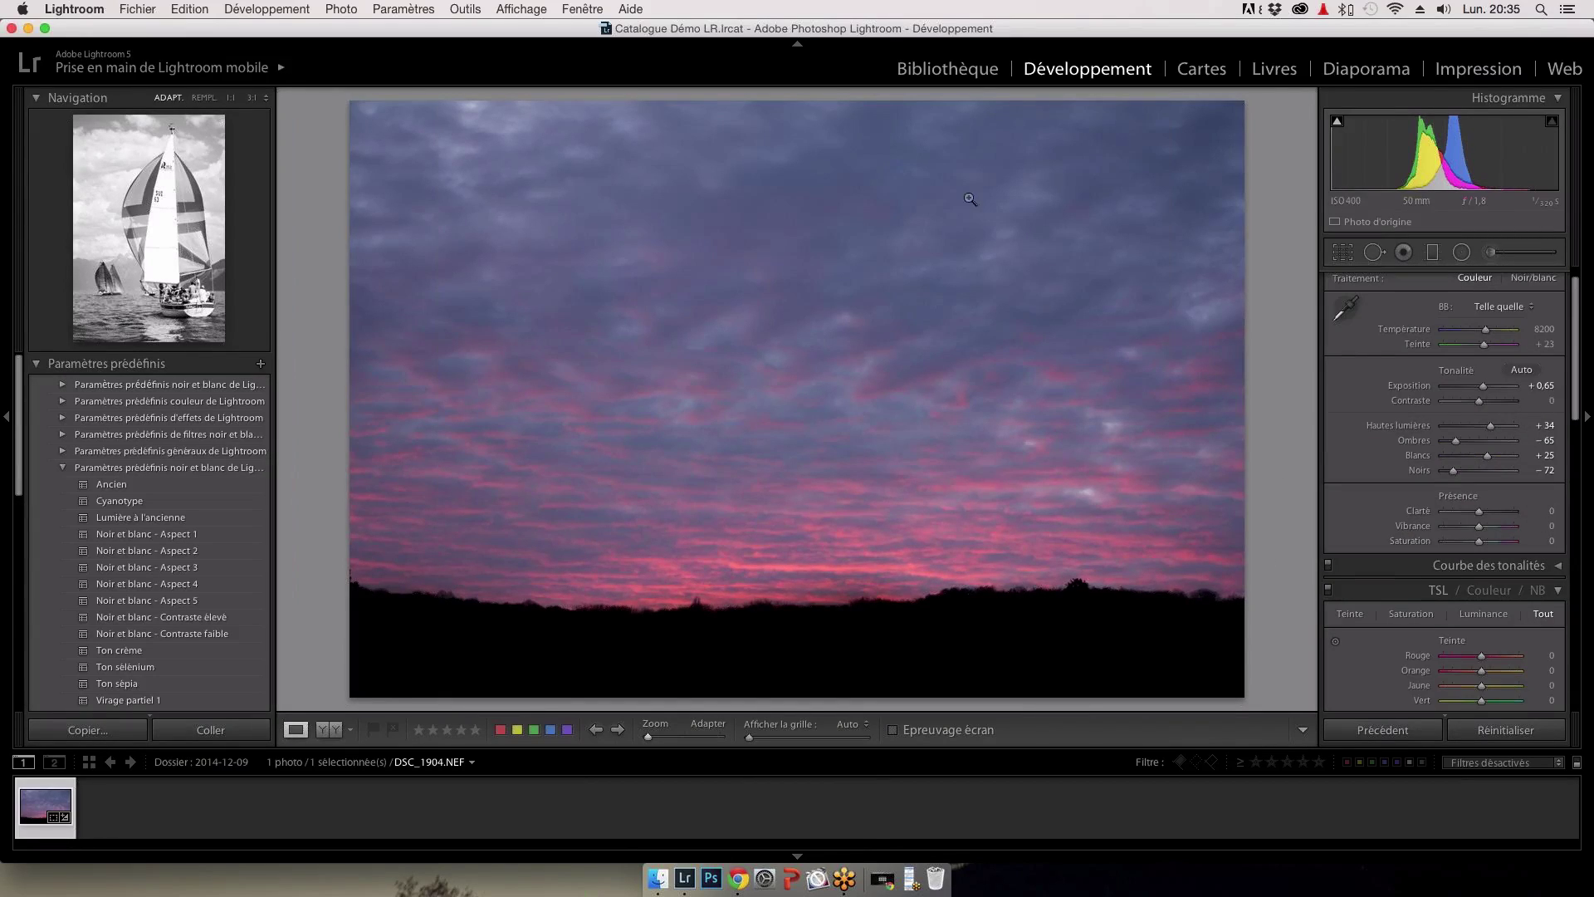
Step: Select all photos in the library folder 2013-06-15 and open the metadata synchronisation settings for them
click(936, 75)
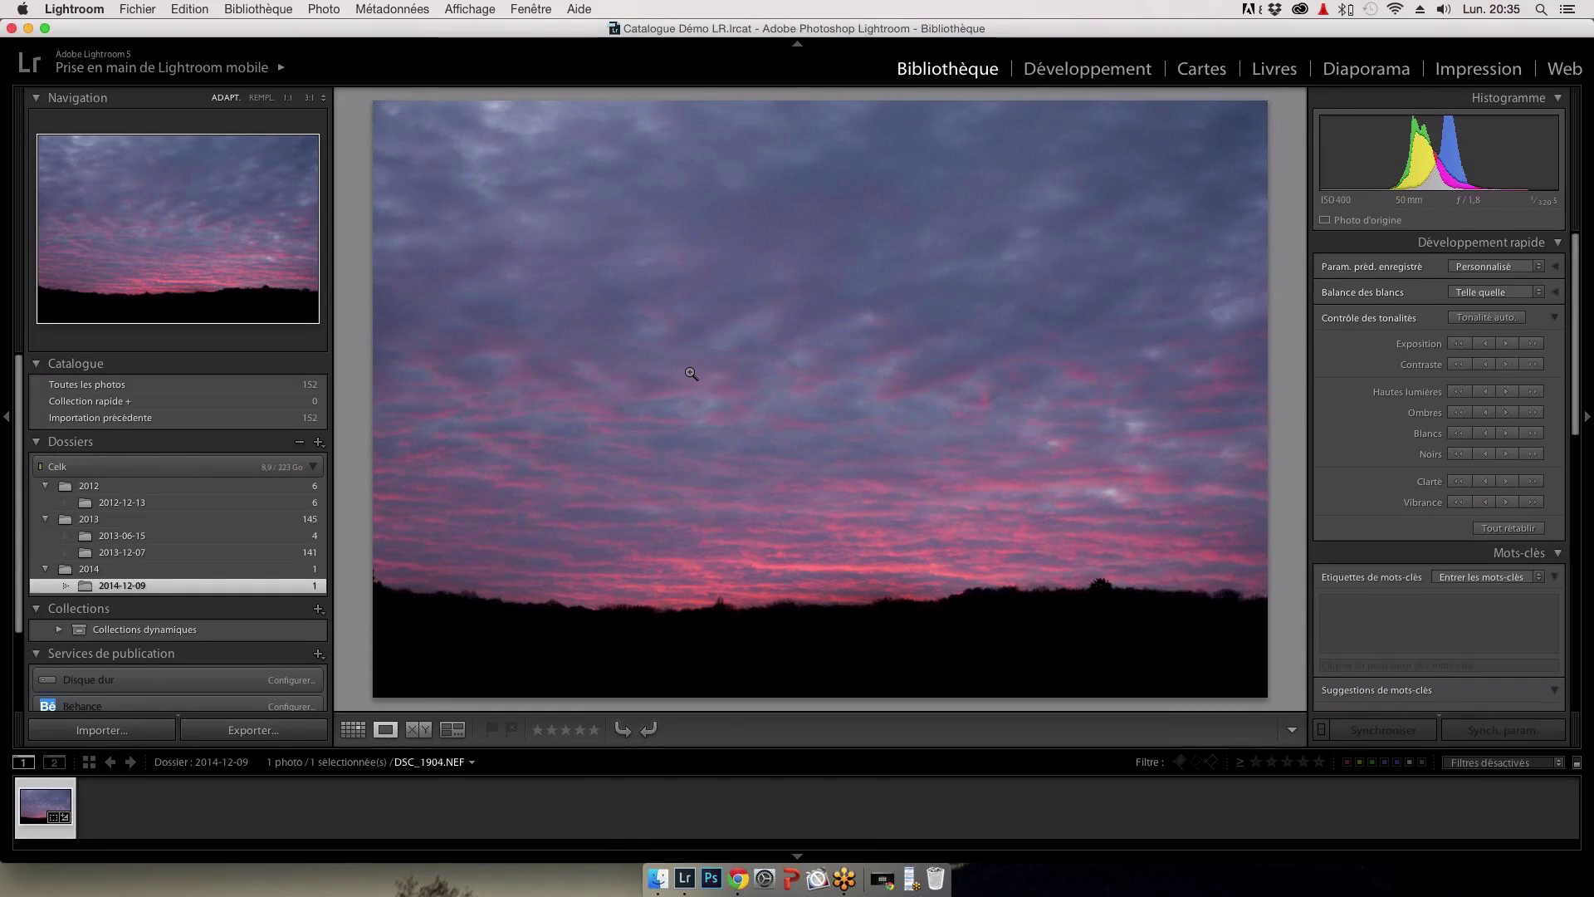
click(131, 538)
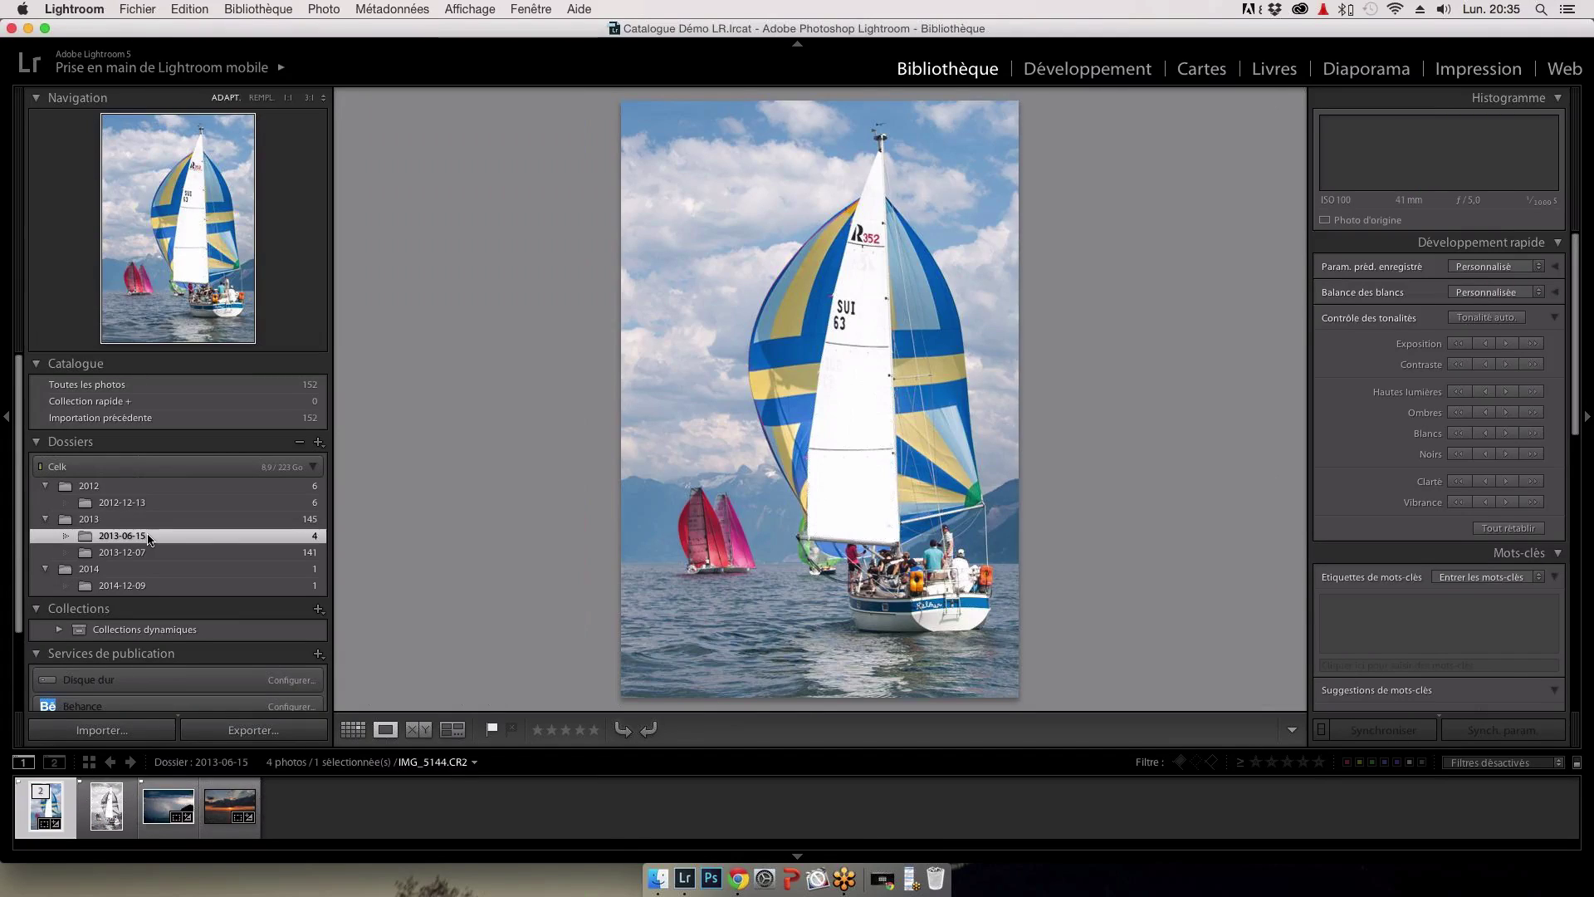
key(super+a)
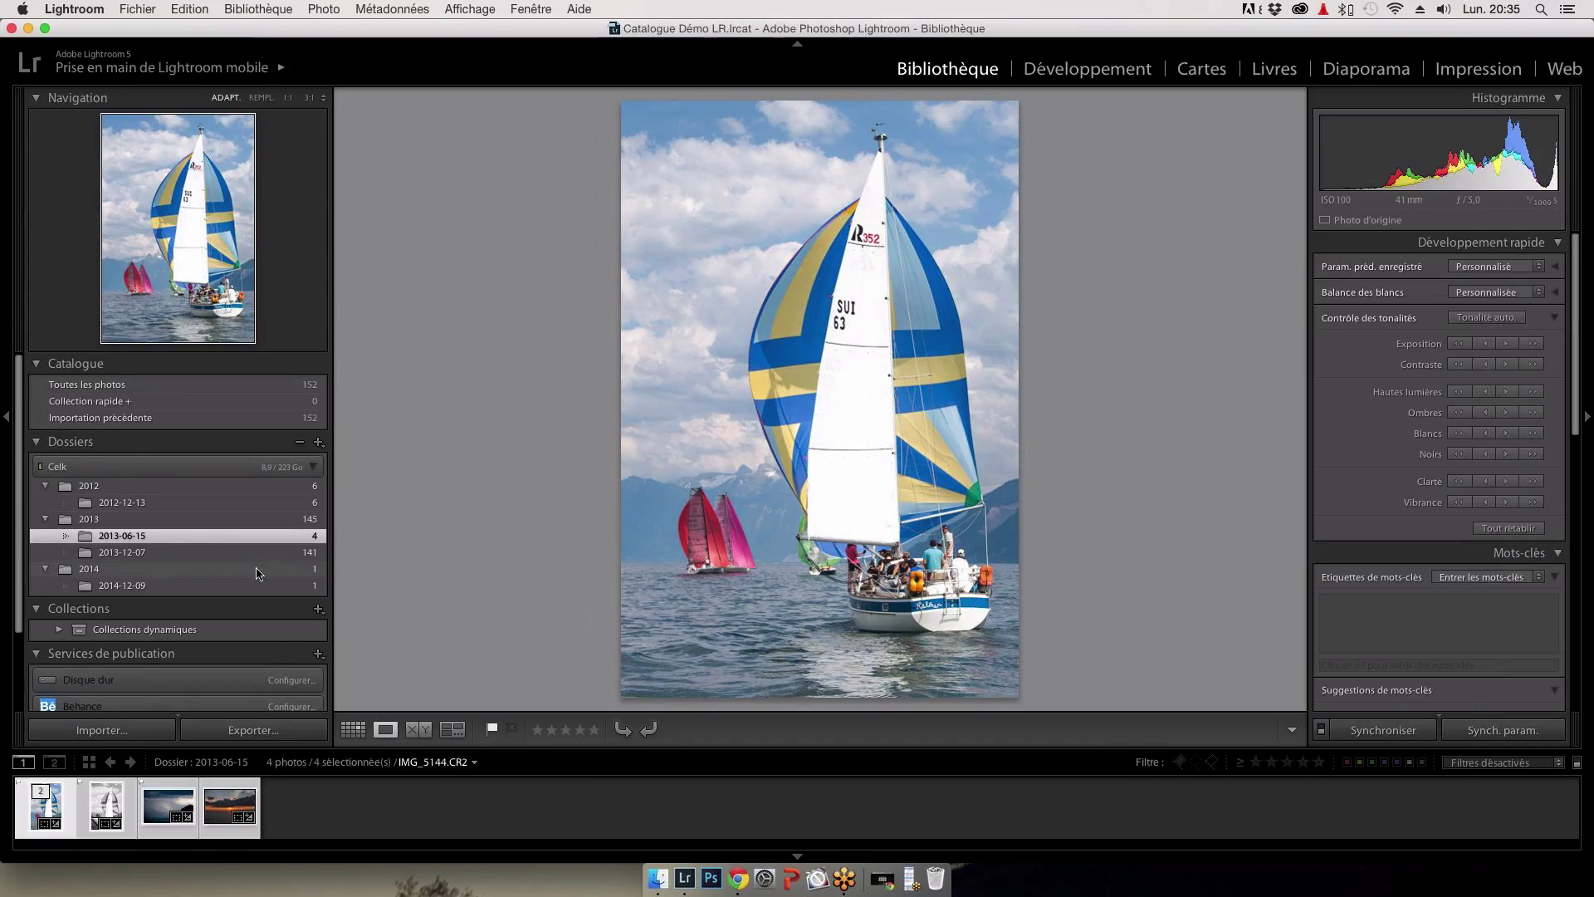
click(1395, 733)
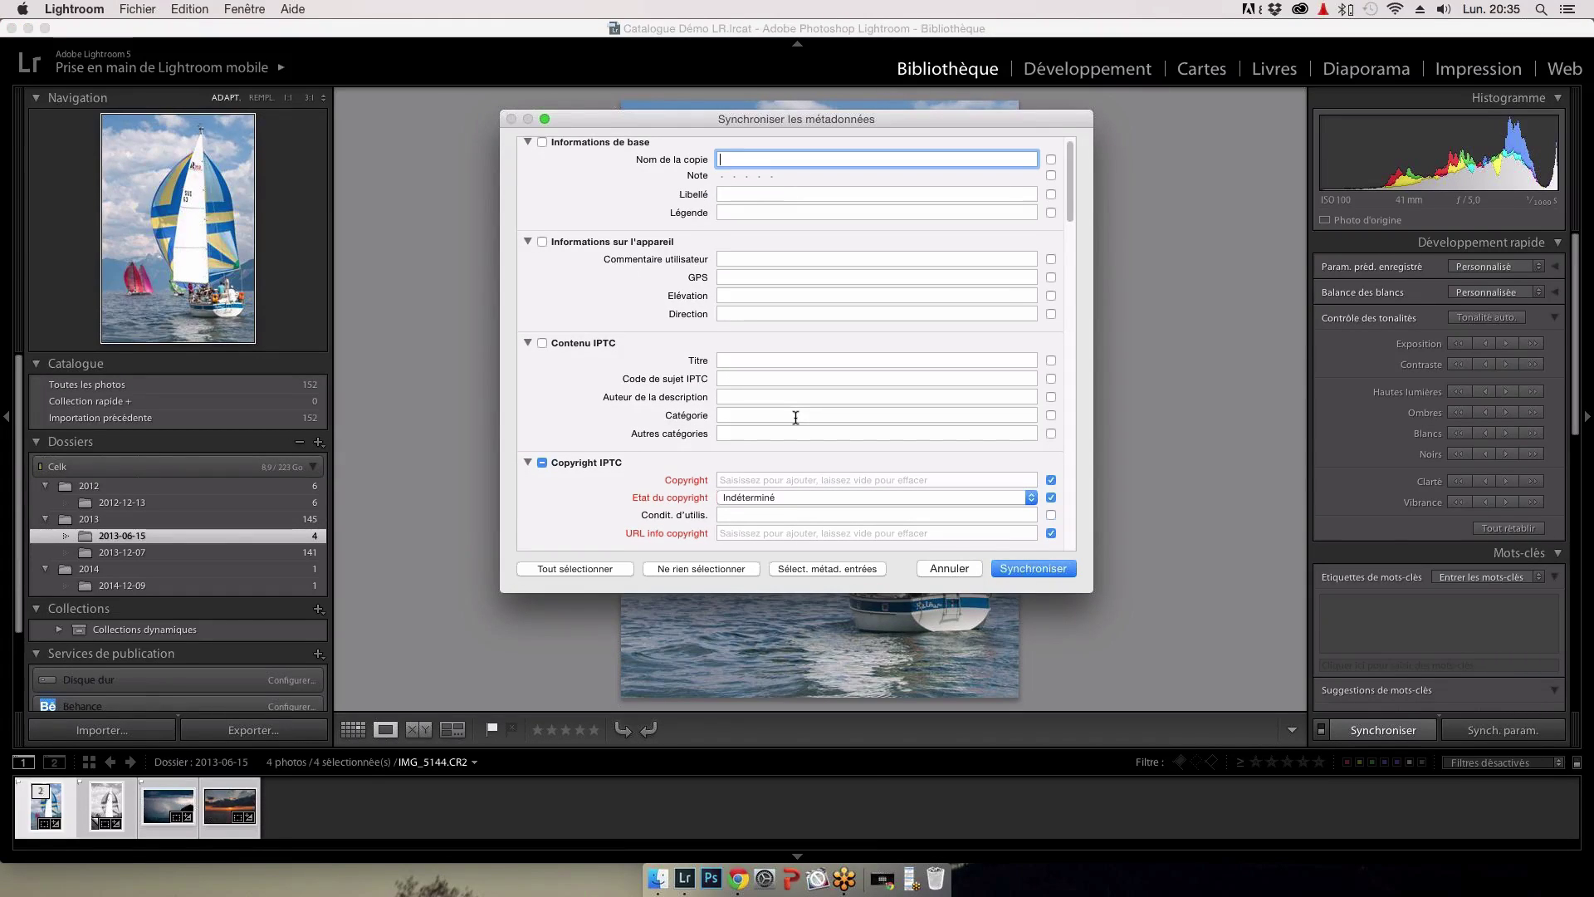
Step: Enter Nom as the IPTC copyright and set the copyright status to Protégé par un copyright
scroll(902, 392, down, 3)
click(902, 398)
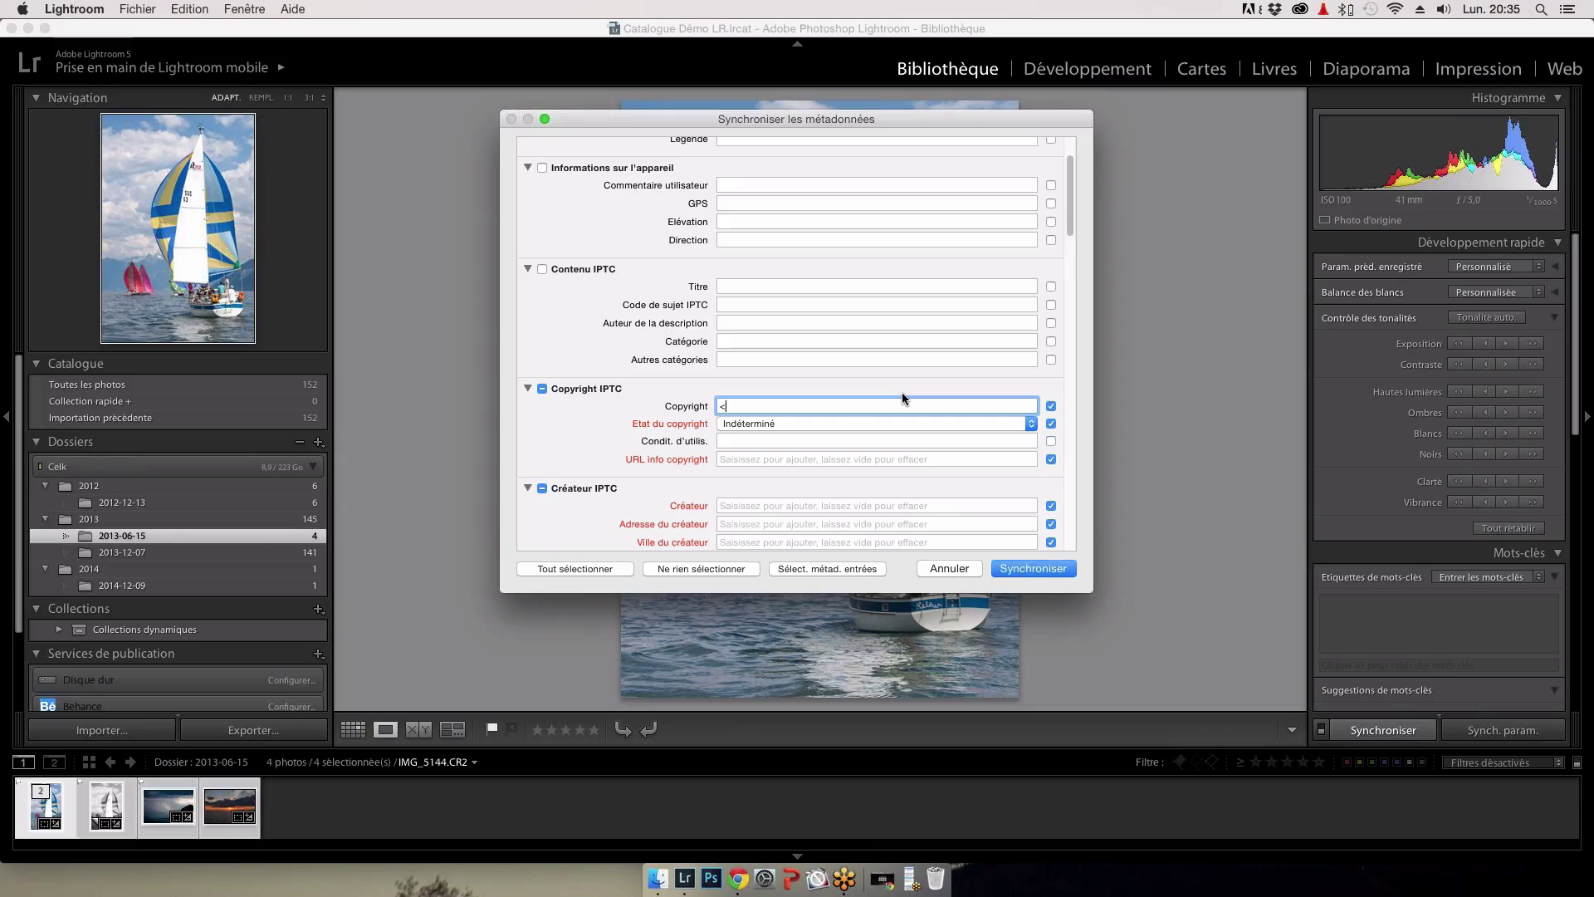
text(Nom)
click(865, 424)
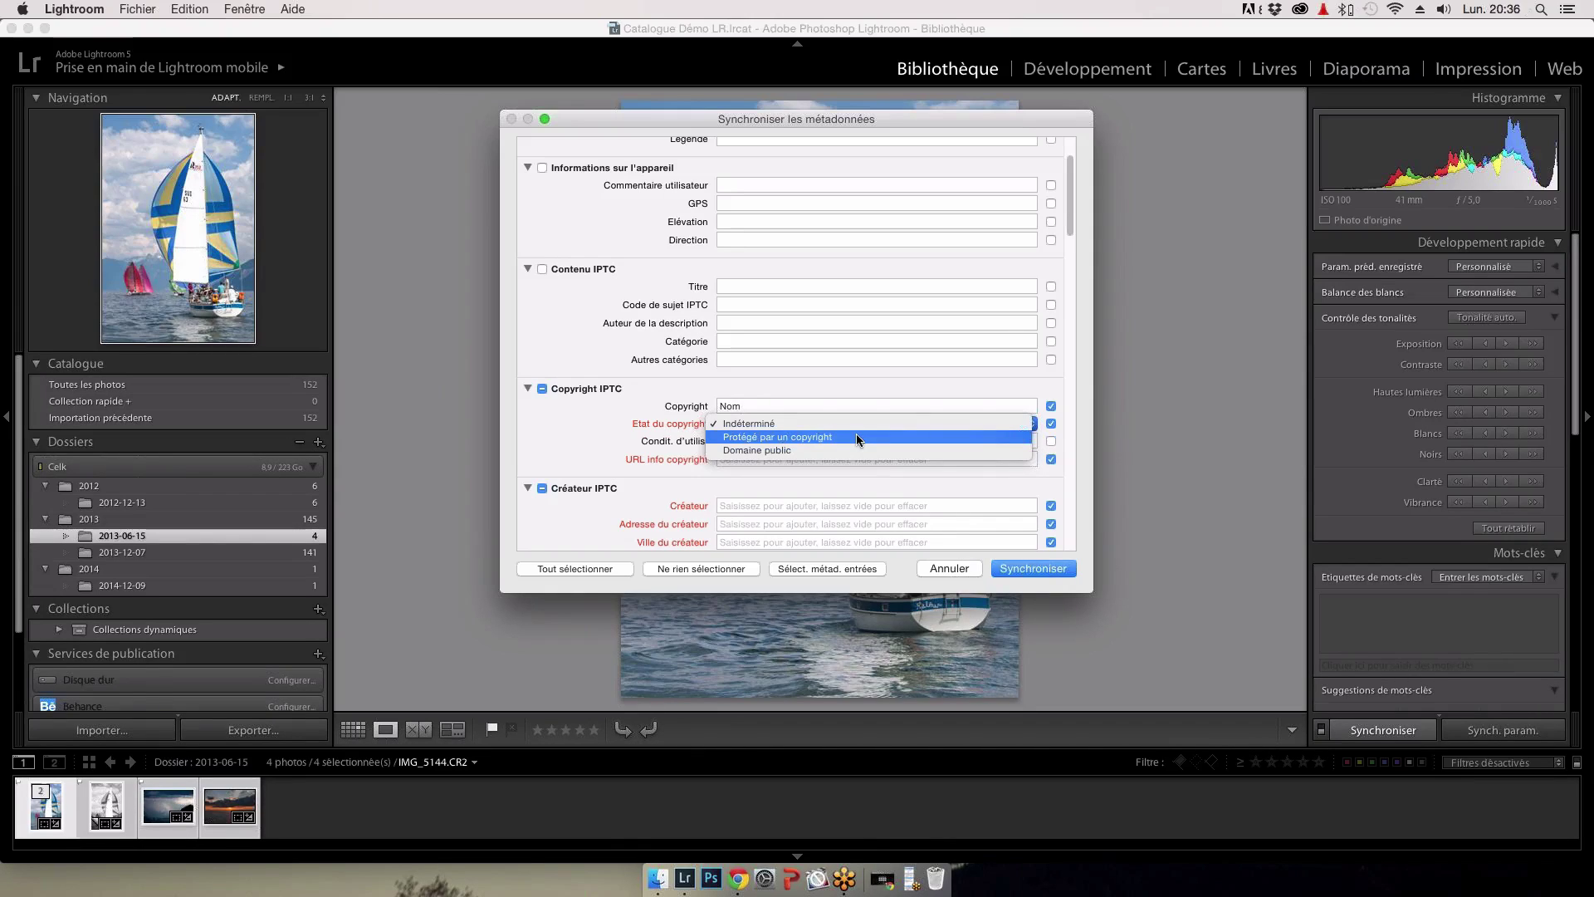
click(859, 440)
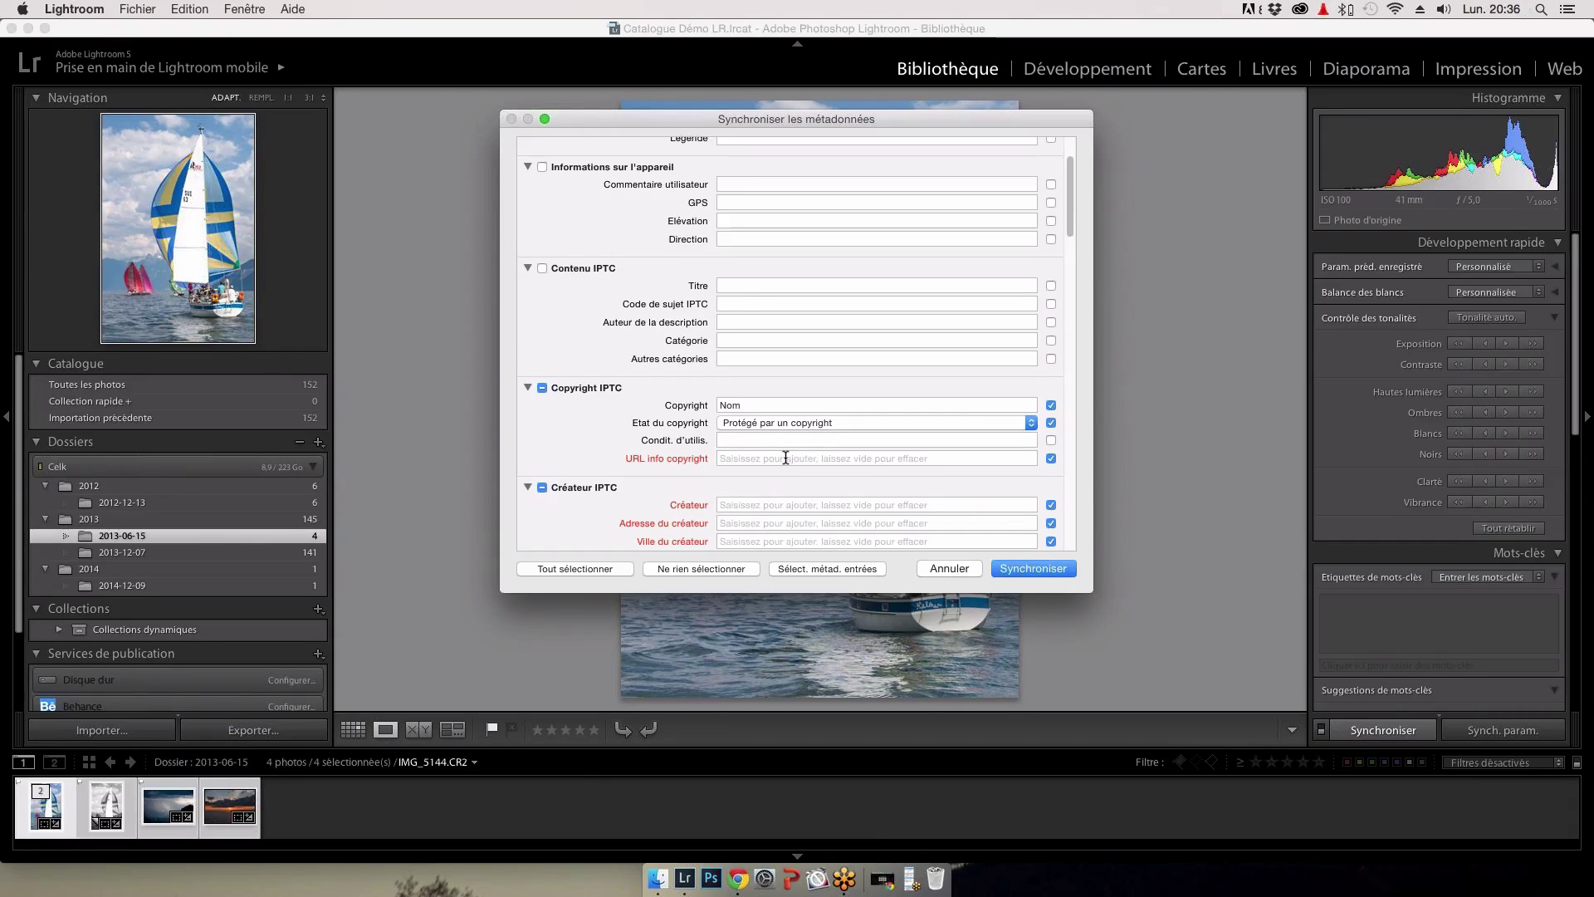
Step: Look through the Créateur IPTC fields for the creator's name, address, phone, e-mail and website
scroll(780, 462, down, 2)
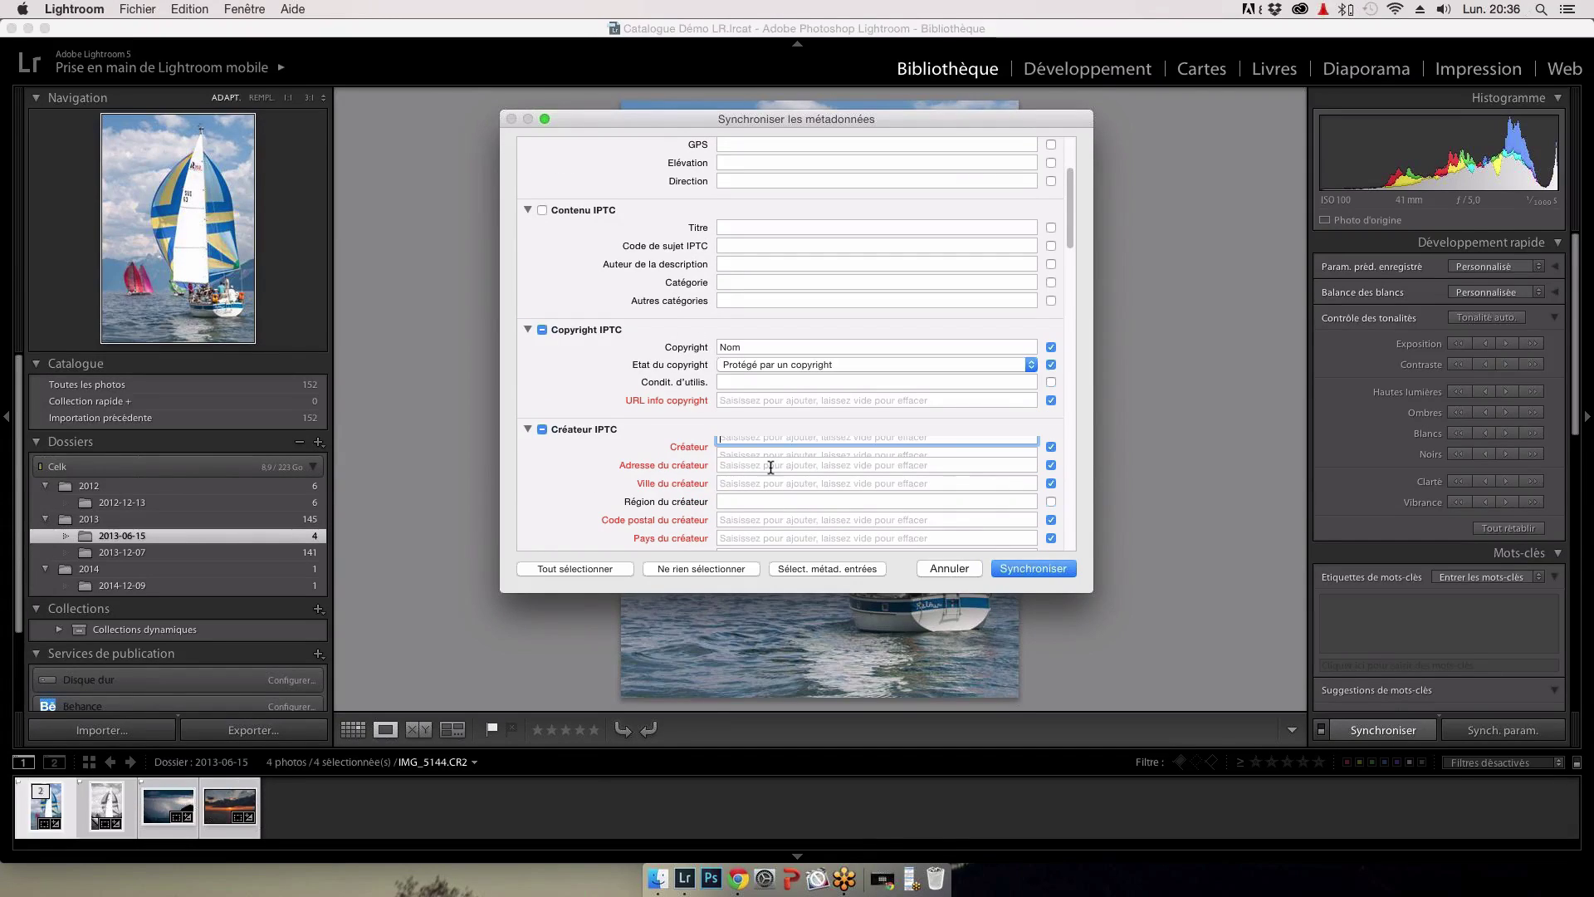
scroll(769, 478, down, 1)
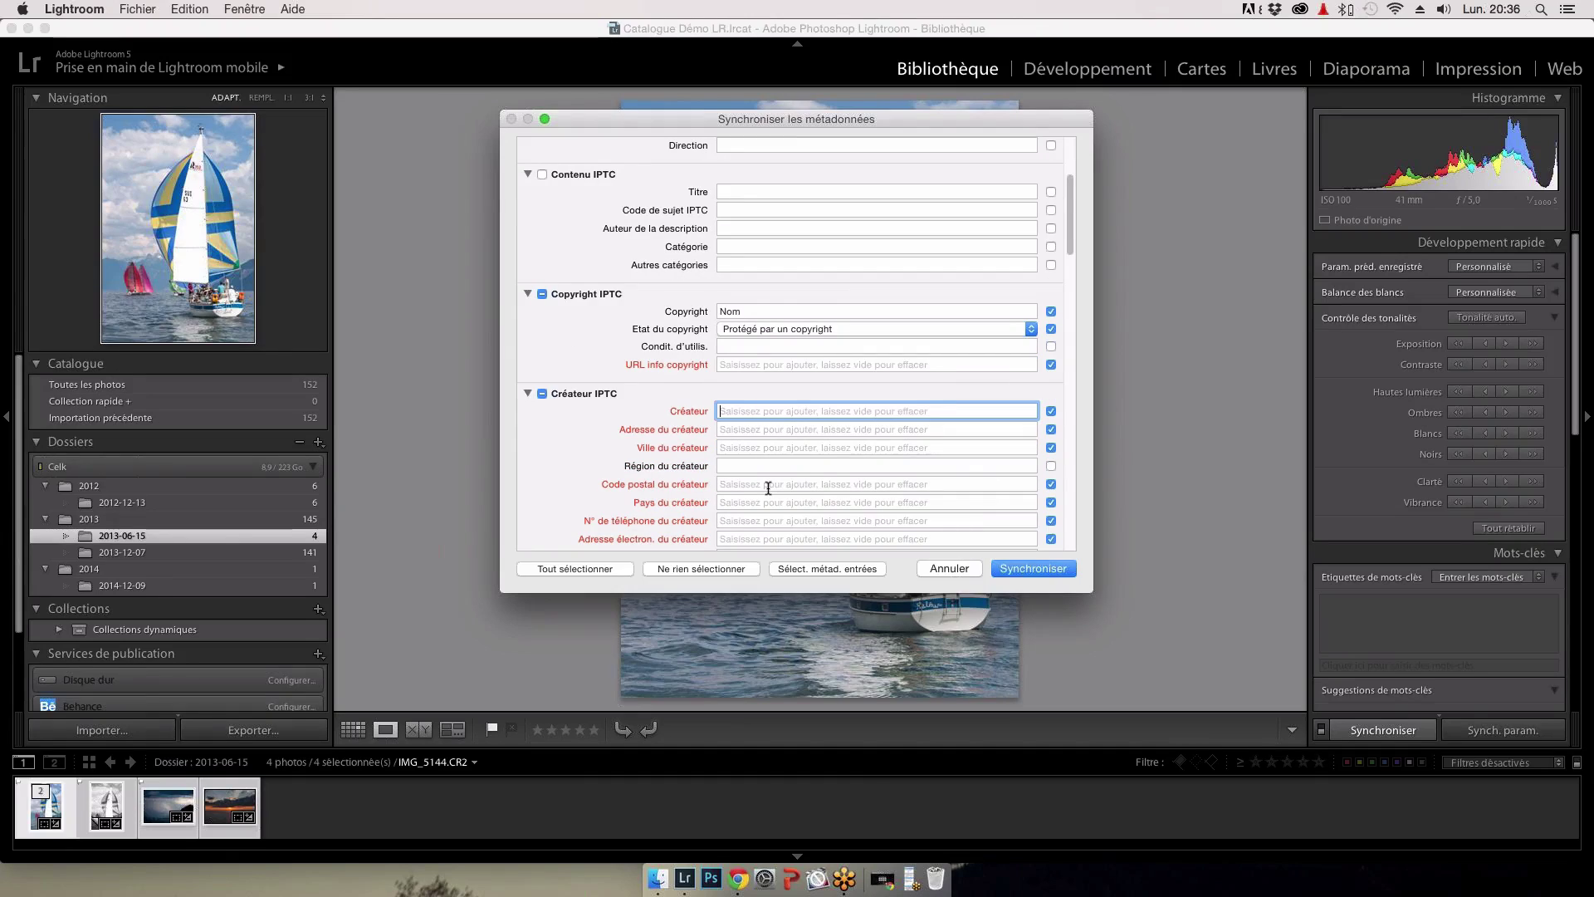
scroll(768, 488, down, 1)
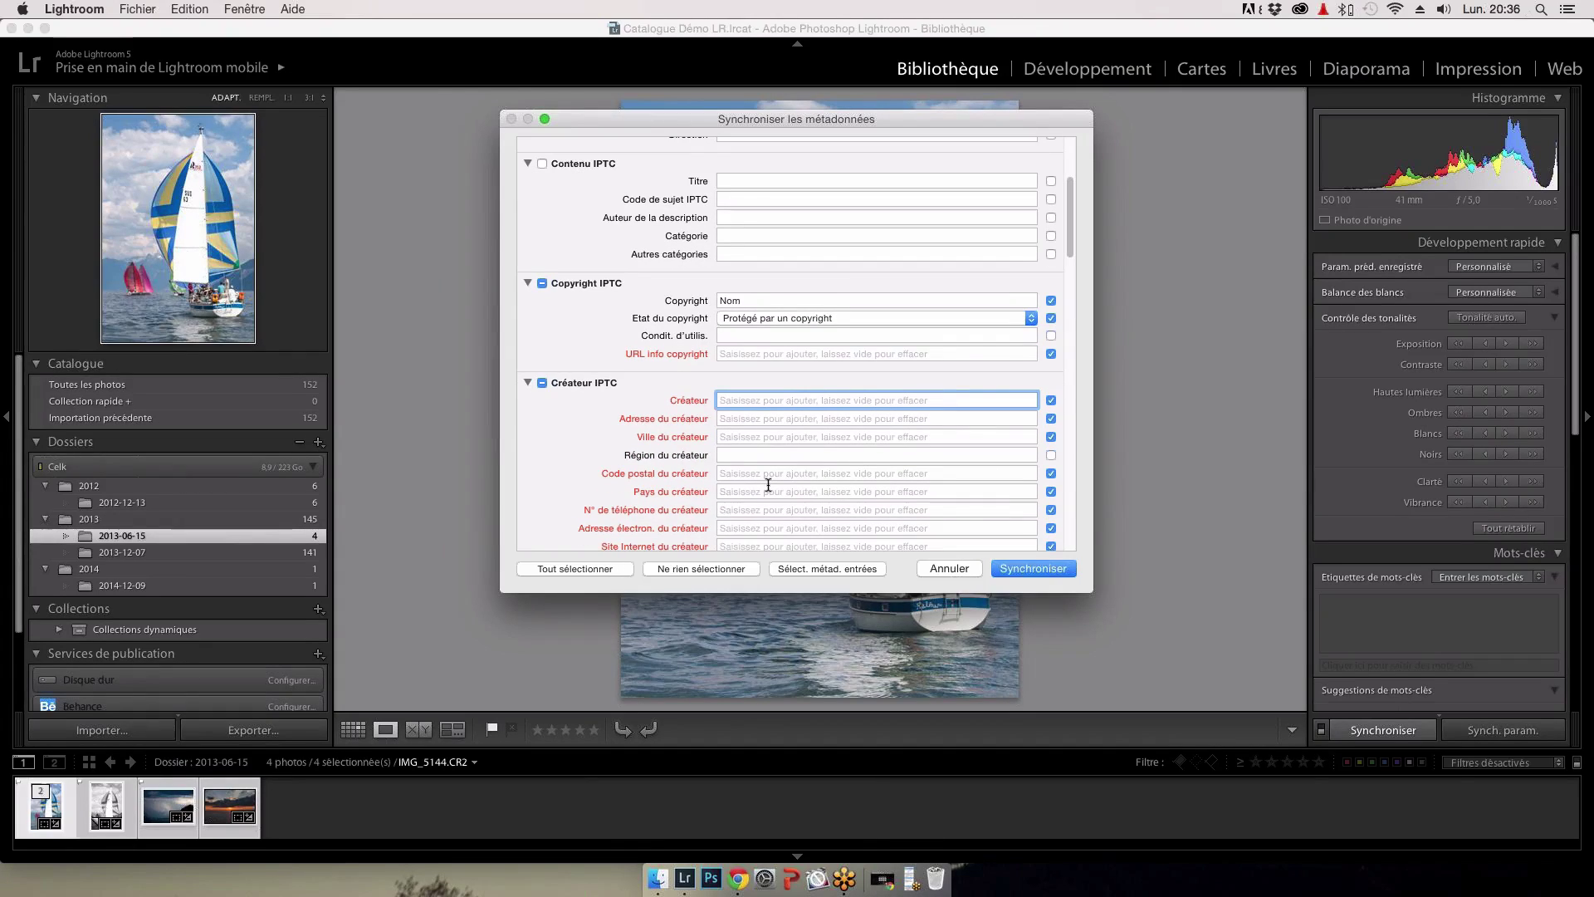
scroll(762, 499, down, 1)
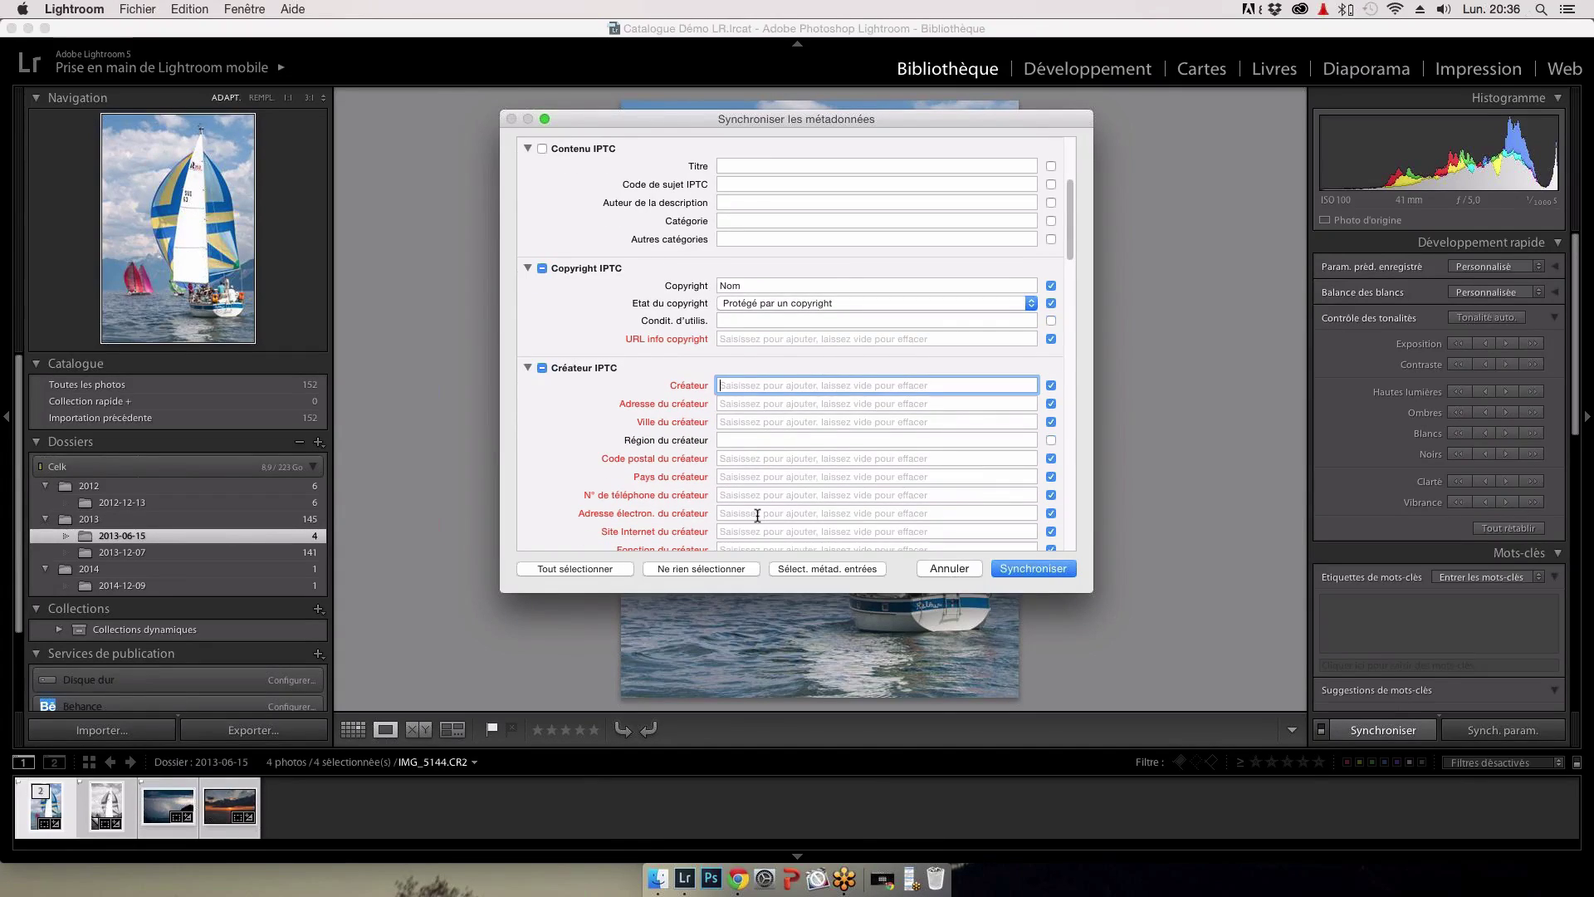
click(757, 514)
scroll(758, 516, down, 3)
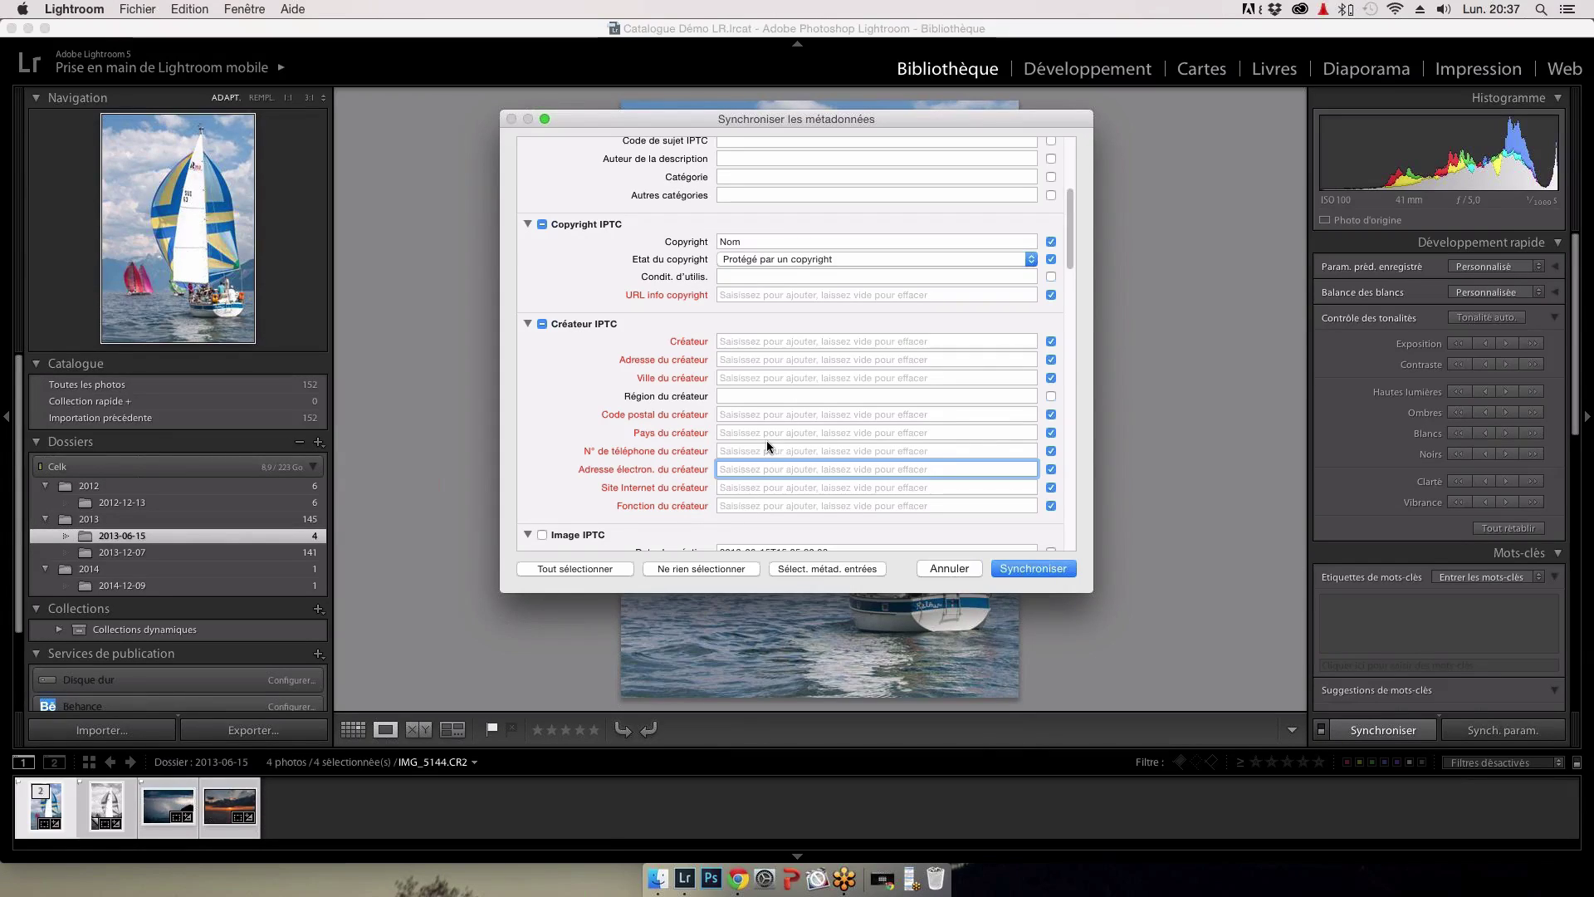
scroll(766, 440, down, 1)
scroll(767, 441, down, 2)
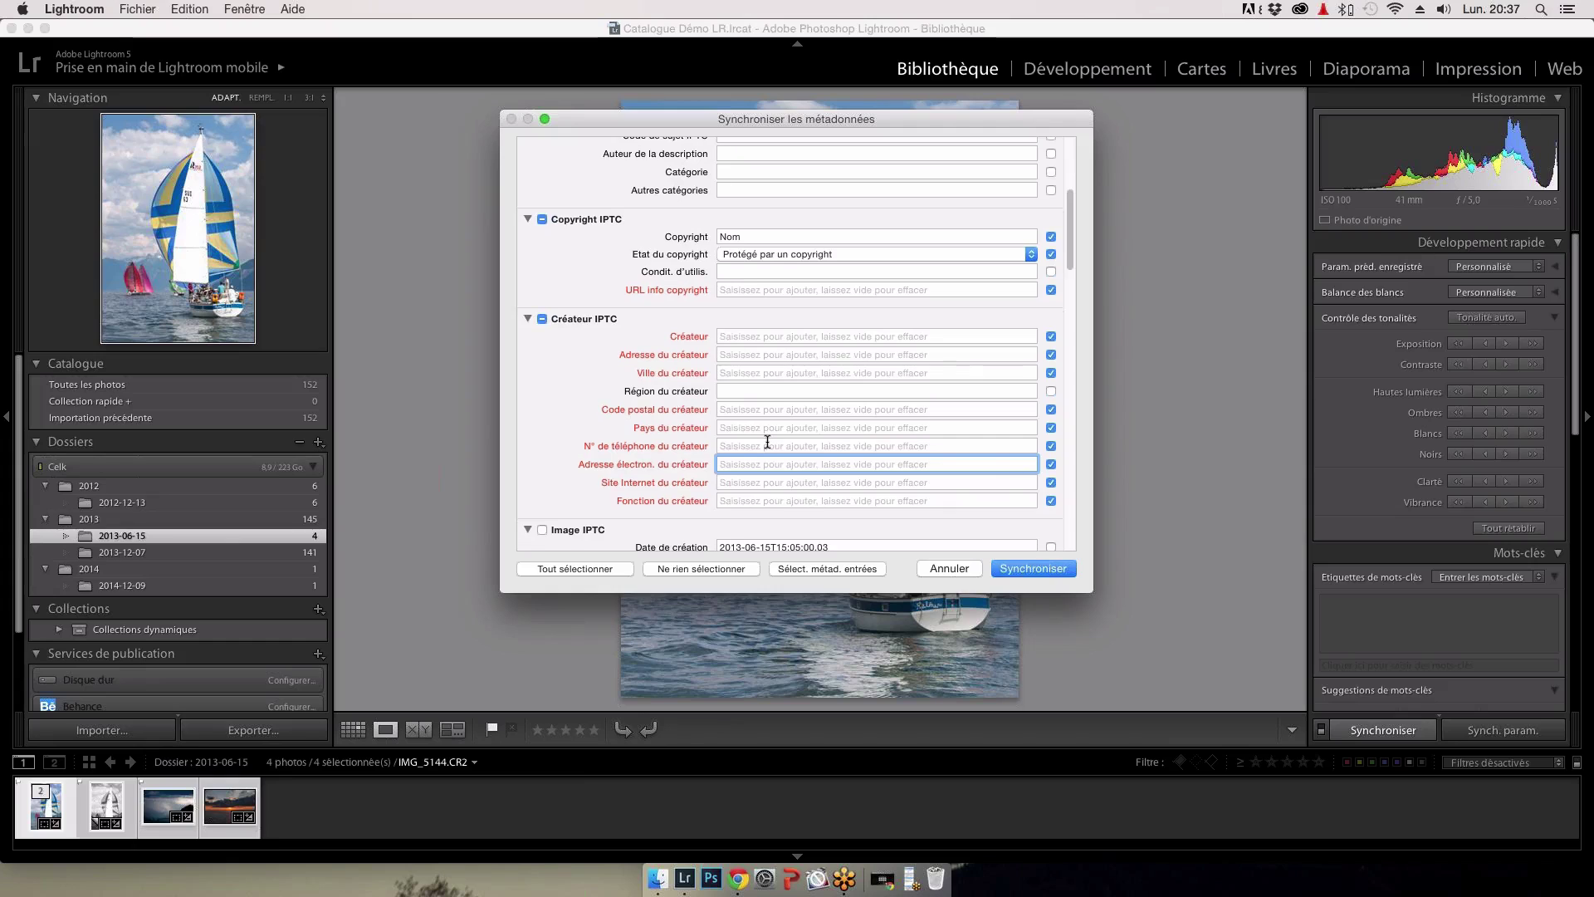
Step: Enter mer as a keyword in the metadata to synchronise across the selected photos
scroll(767, 441, down, 5)
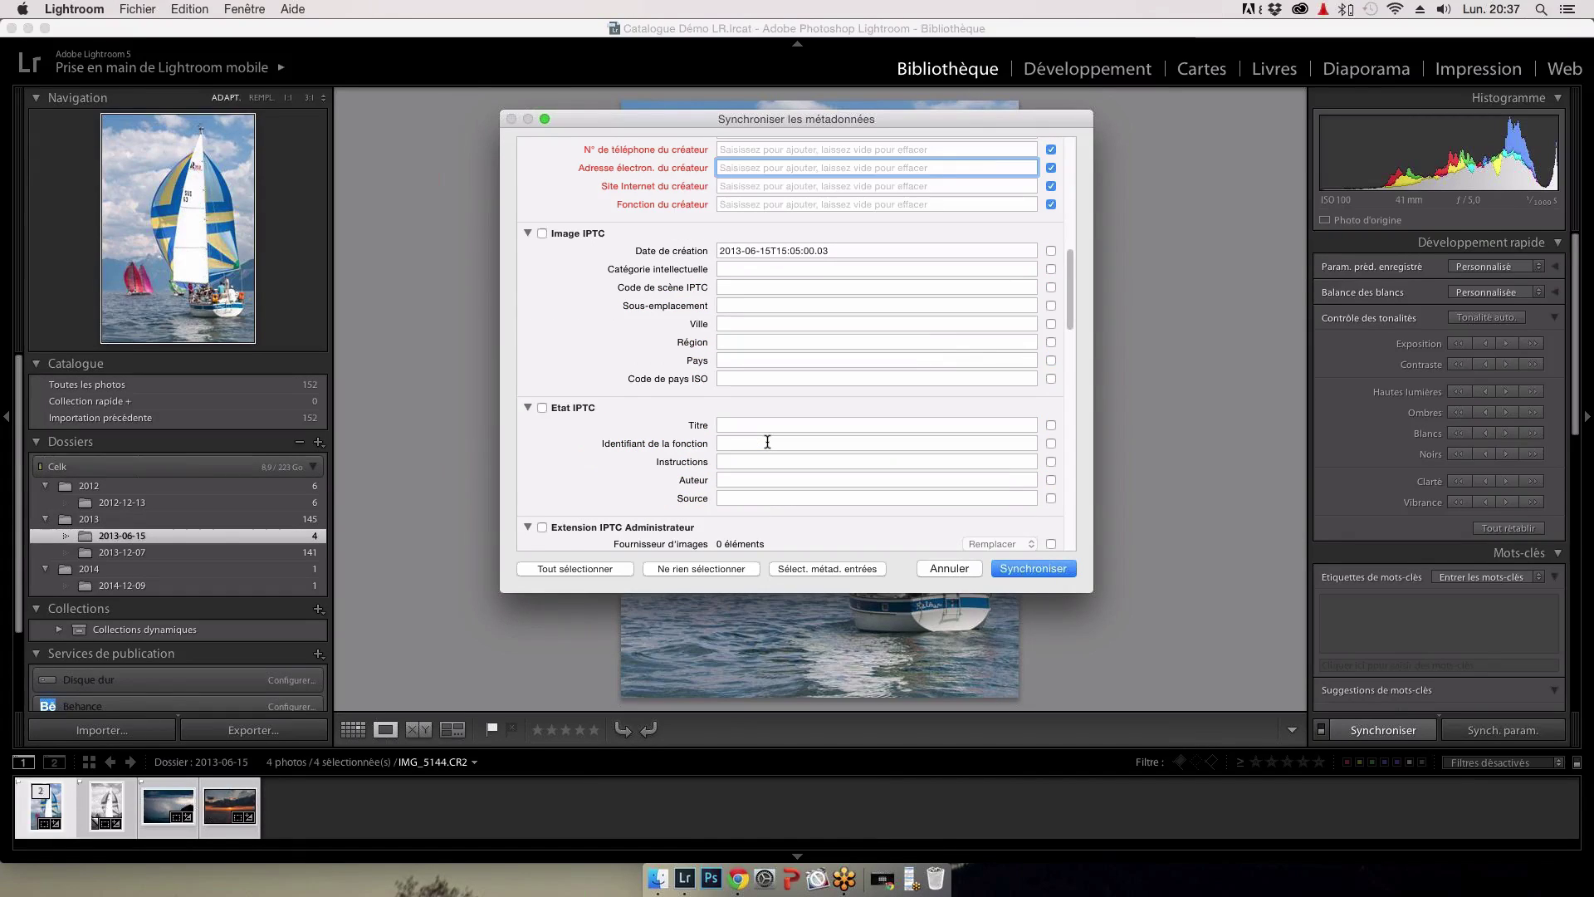
scroll(765, 440, down, 5)
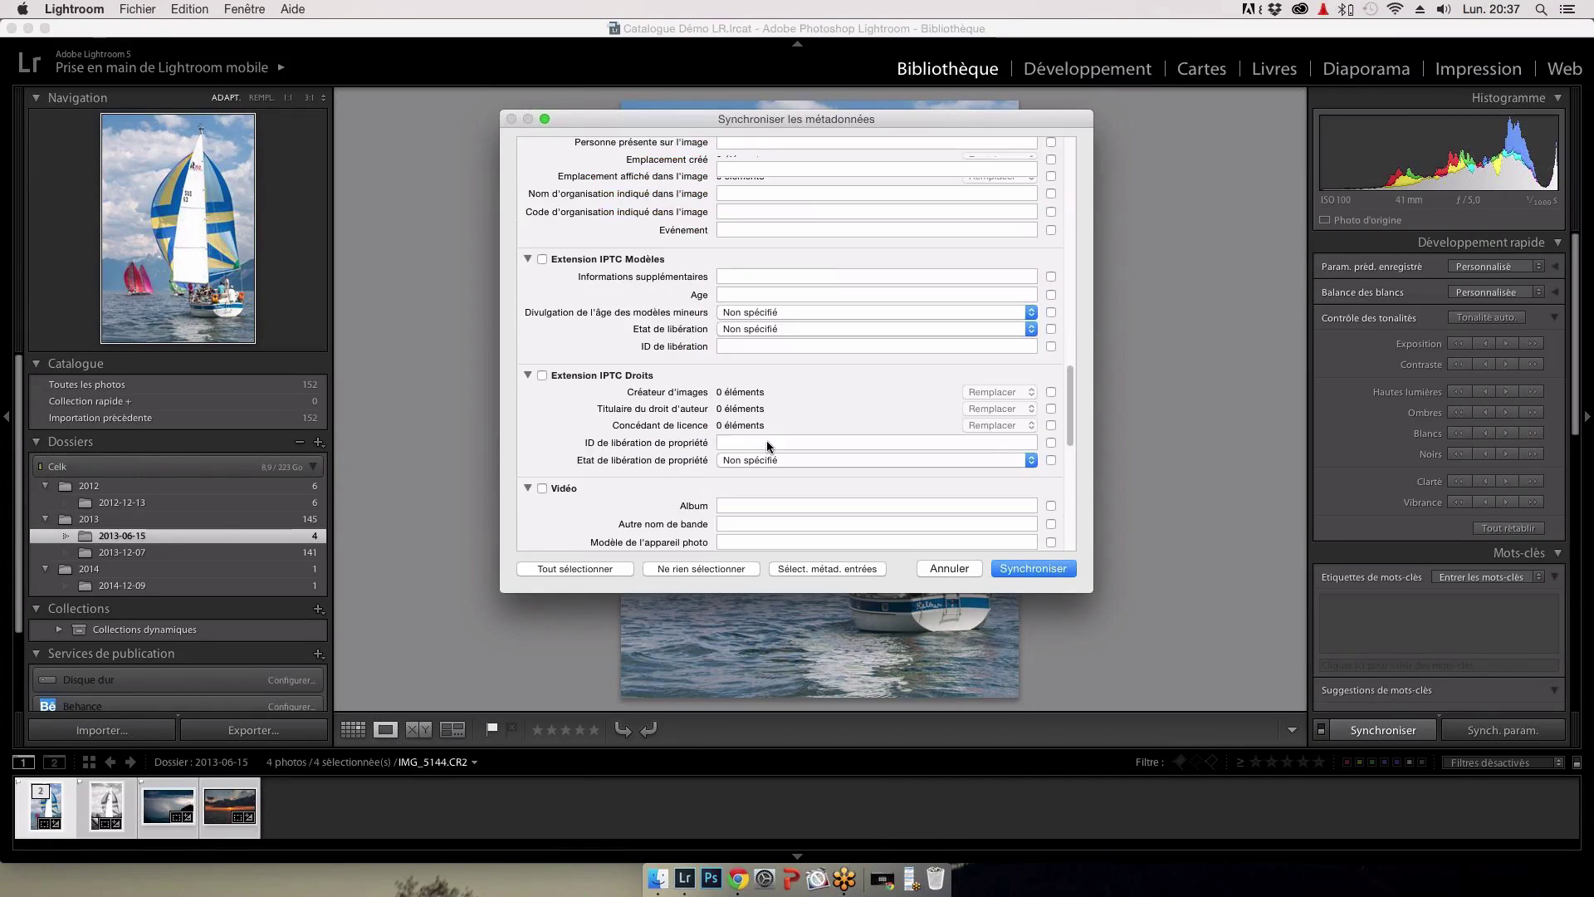
scroll(765, 440, down, 10)
click(757, 519)
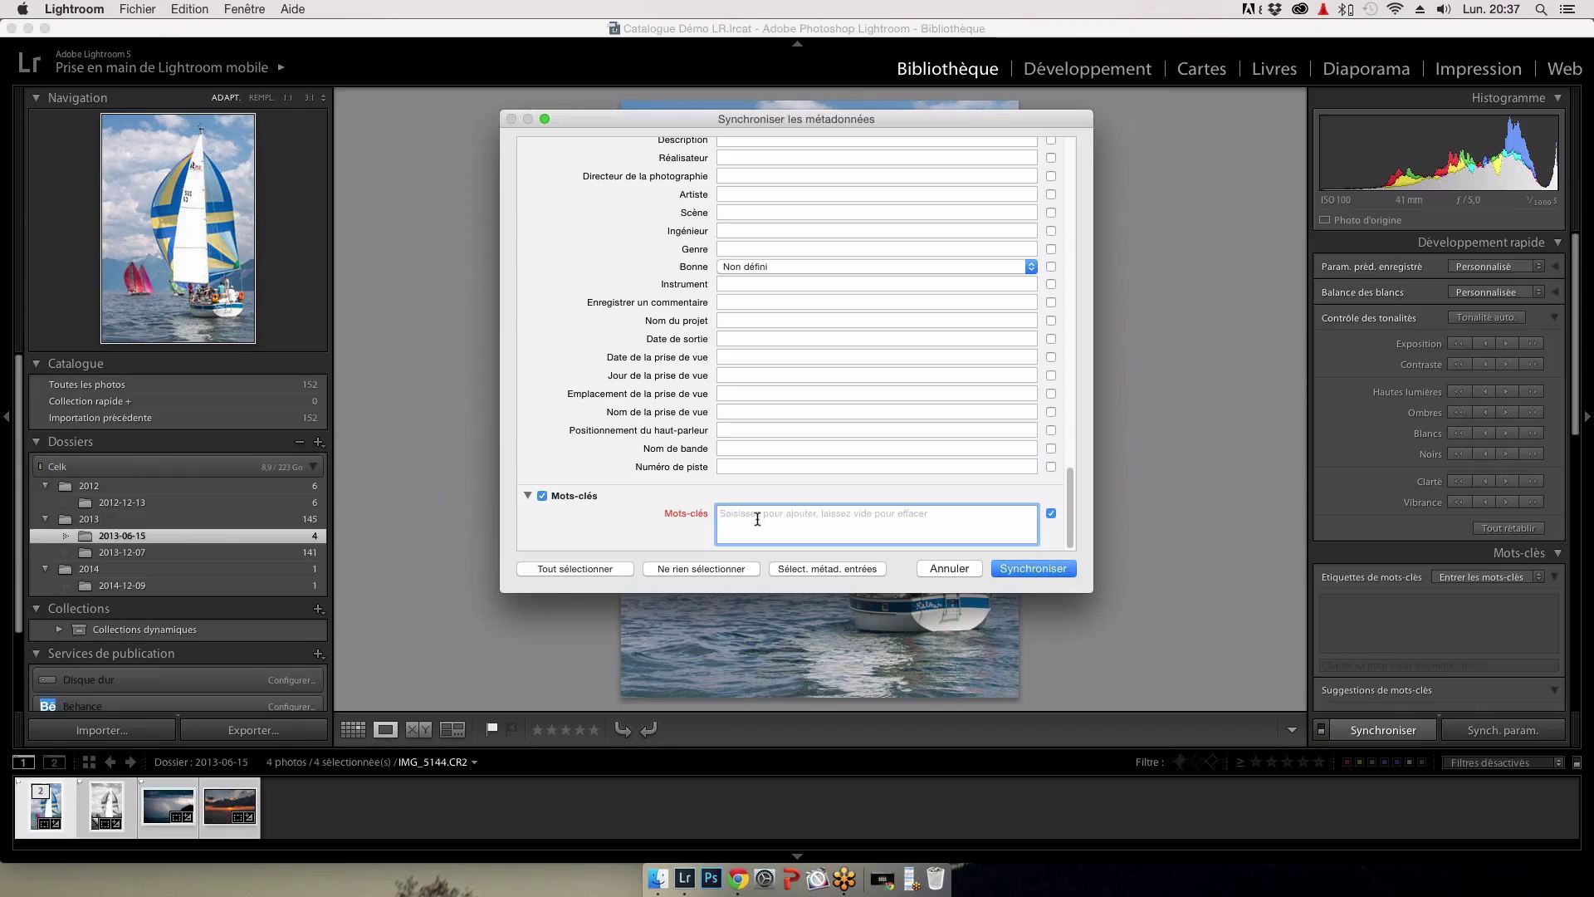
text(mer)
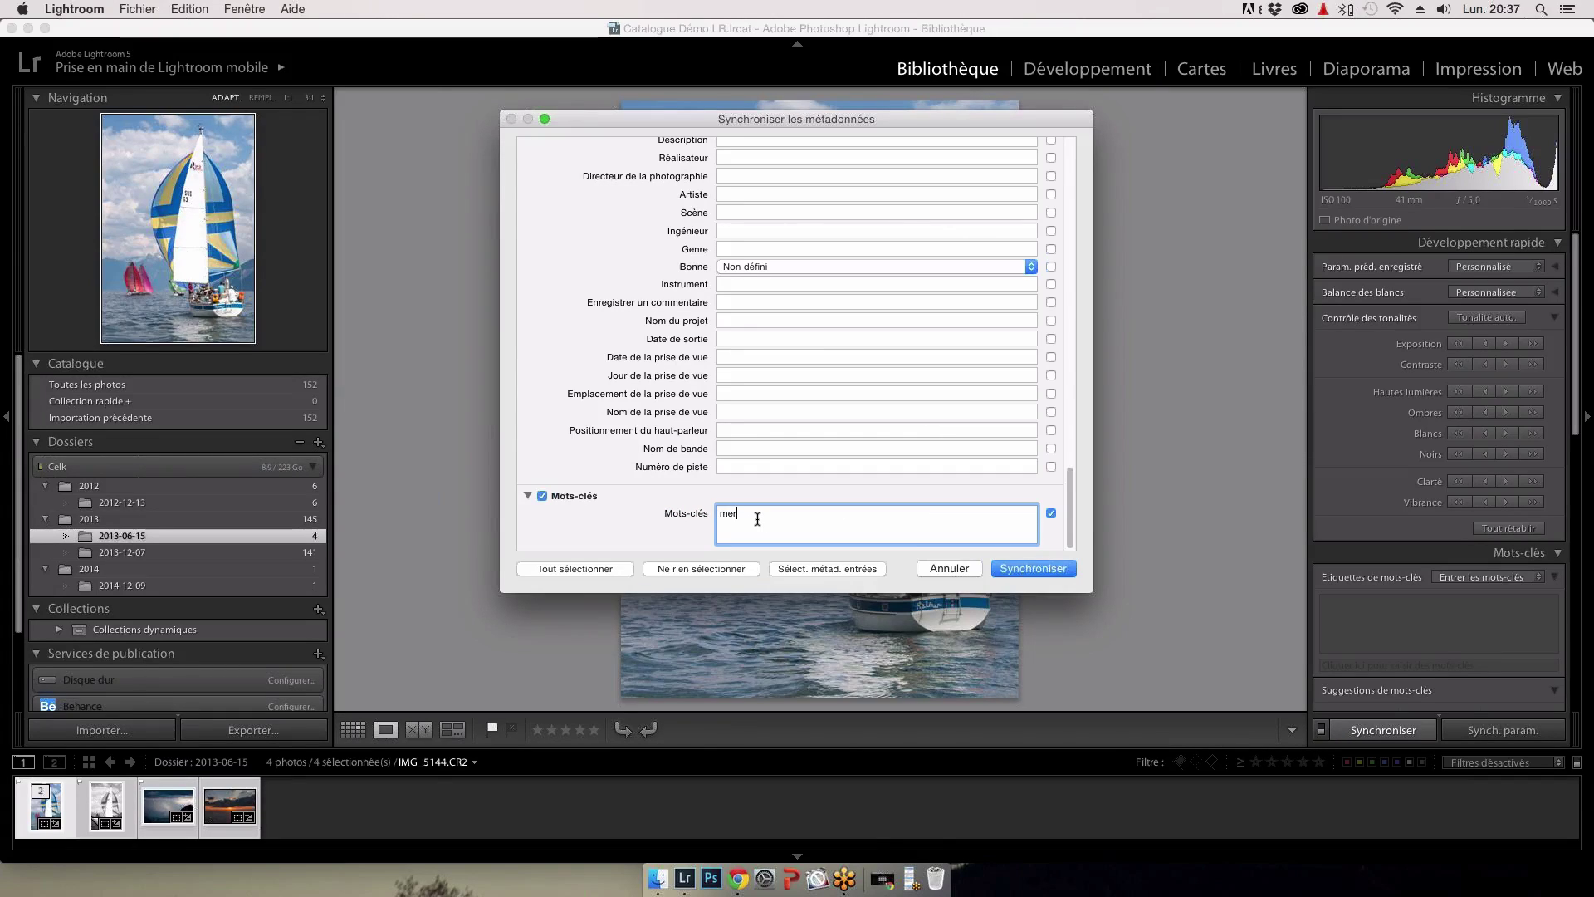
Step: Apply the metadata synchronisation to the selected photos, and set up their export into a subfolder named Jpeg
click(1013, 568)
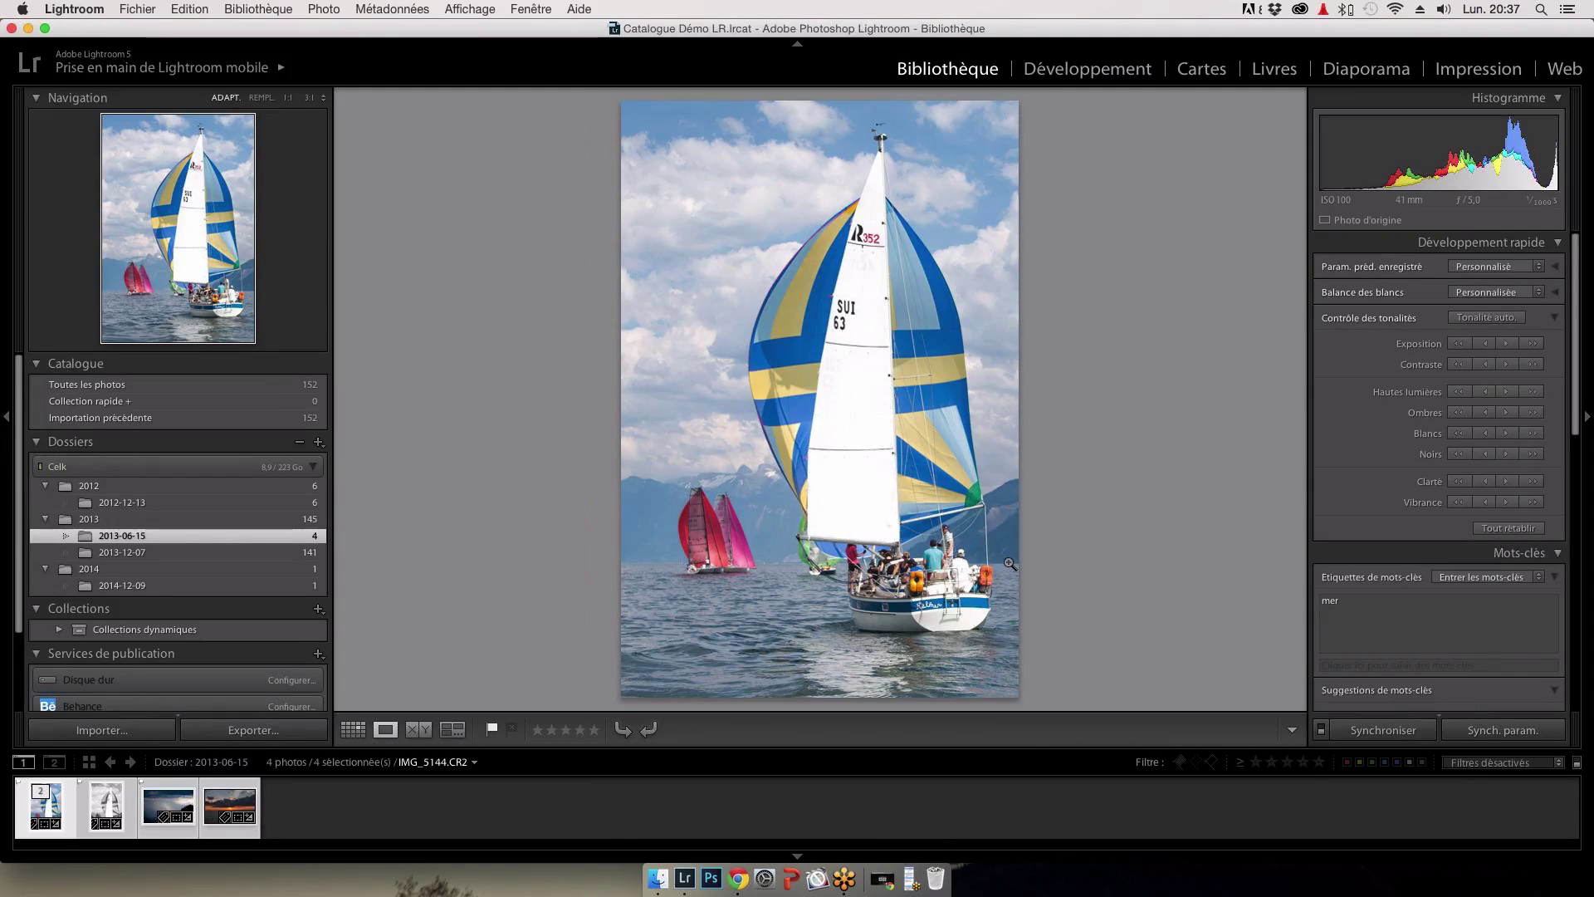
click(133, 10)
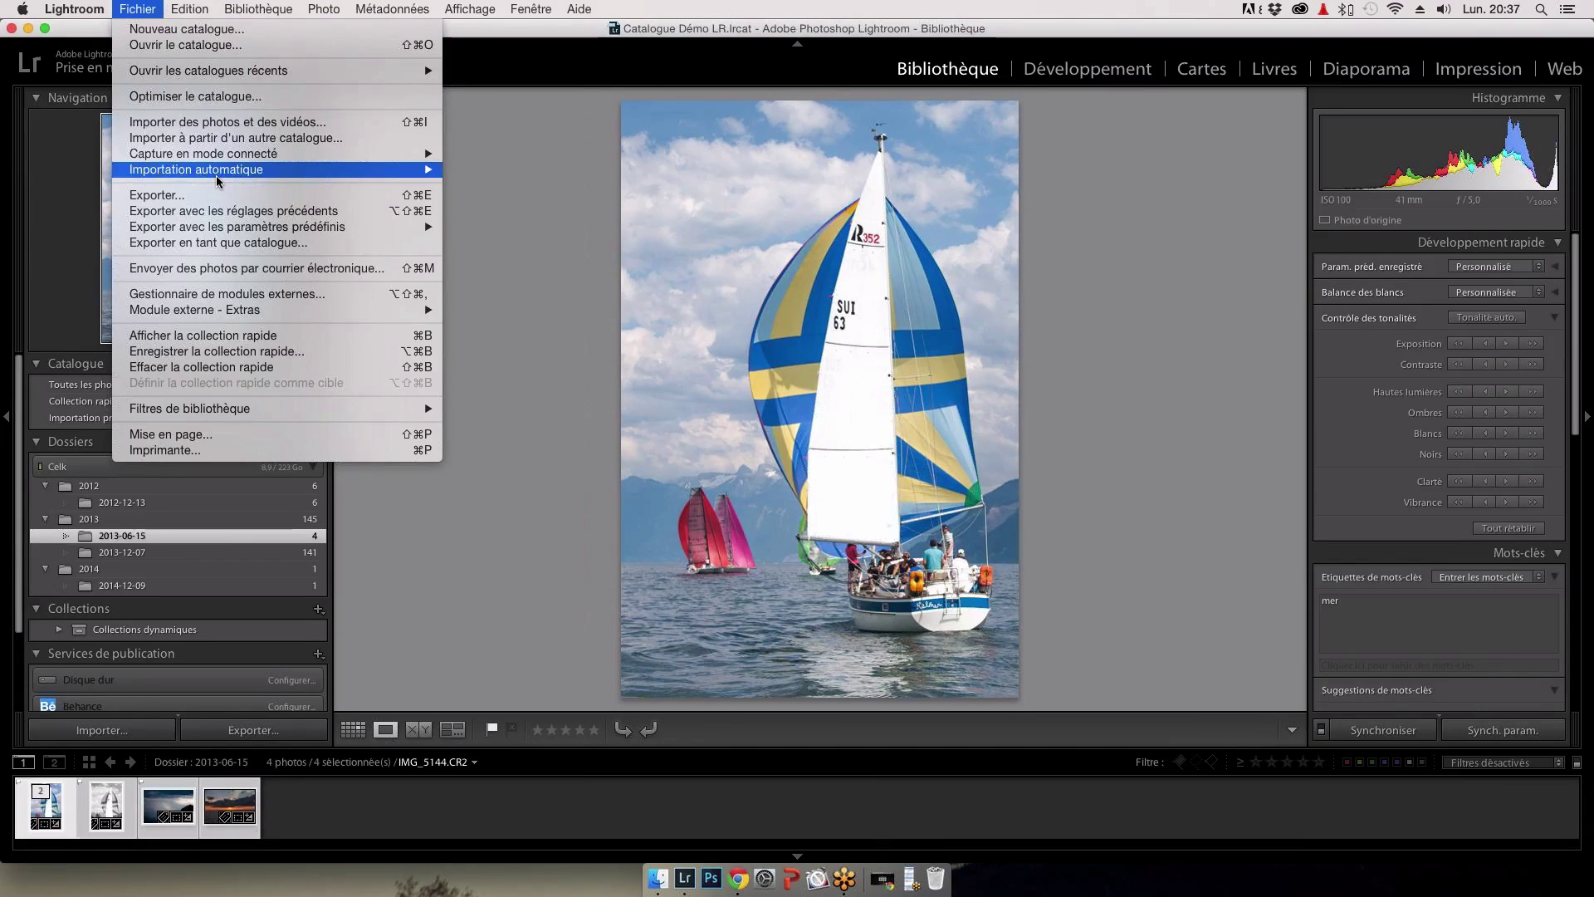
click(223, 197)
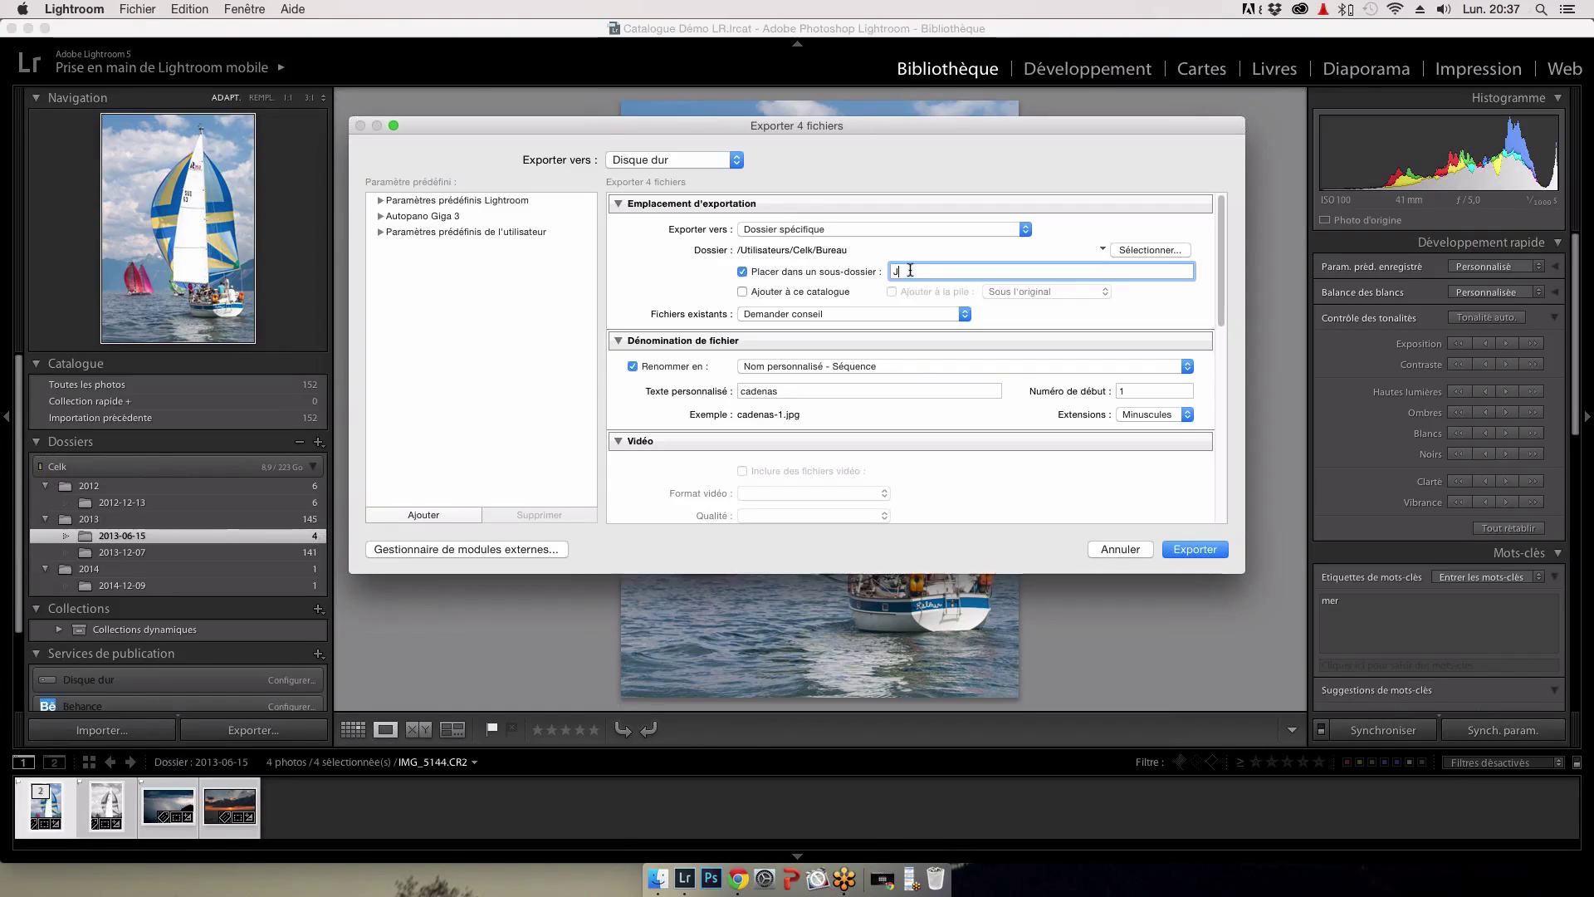
text(peg)
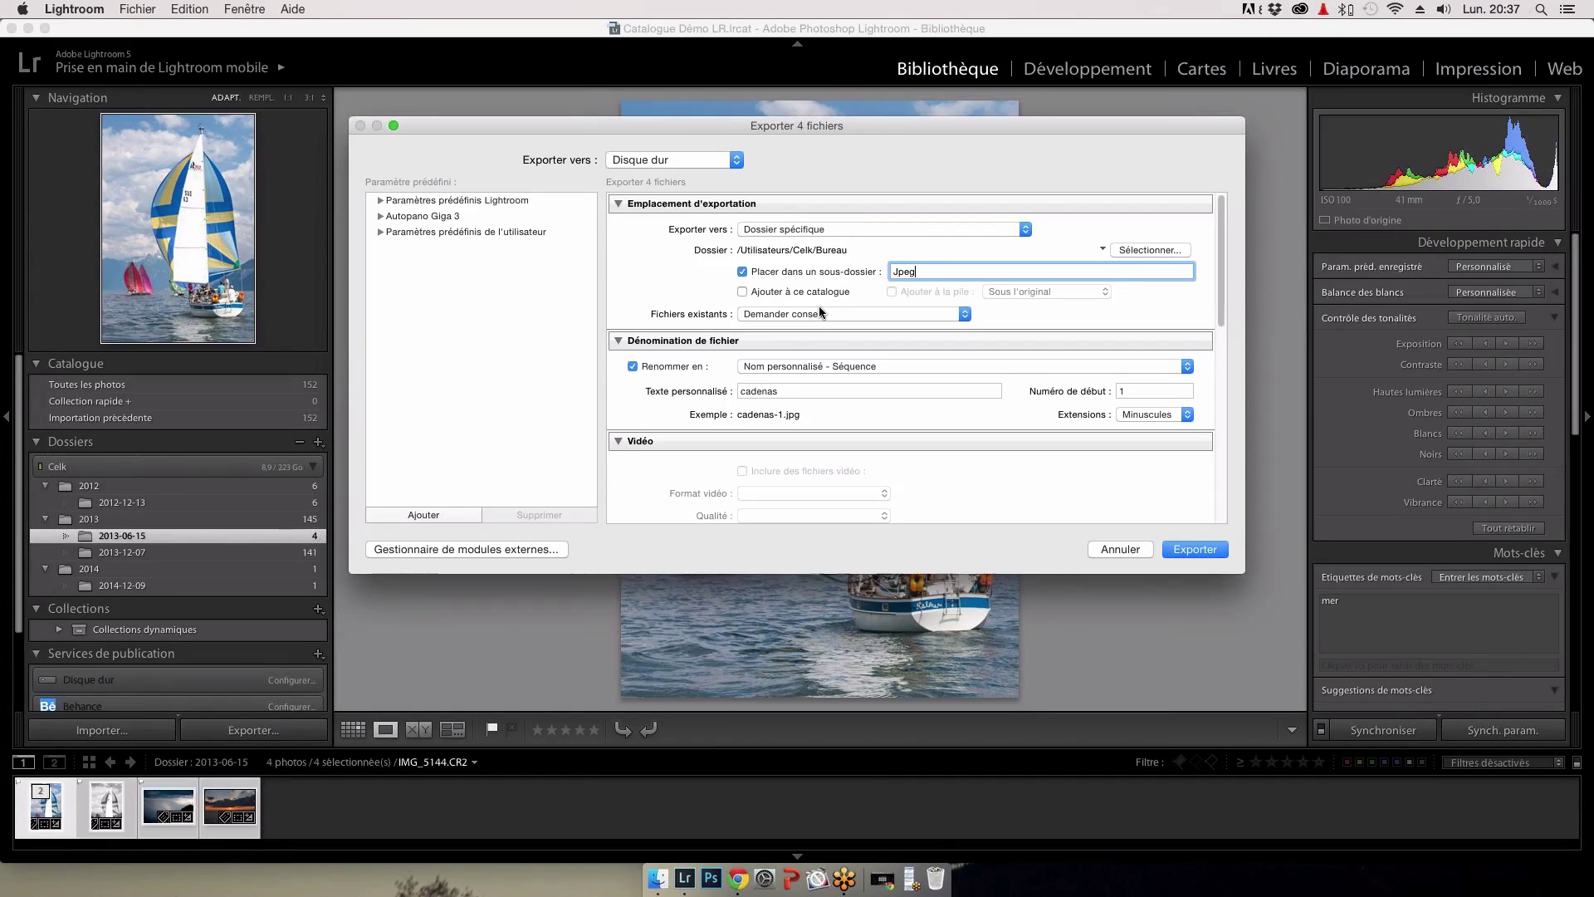
Step: Set the custom text for the exported file names to mer
scroll(819, 309, down, 1)
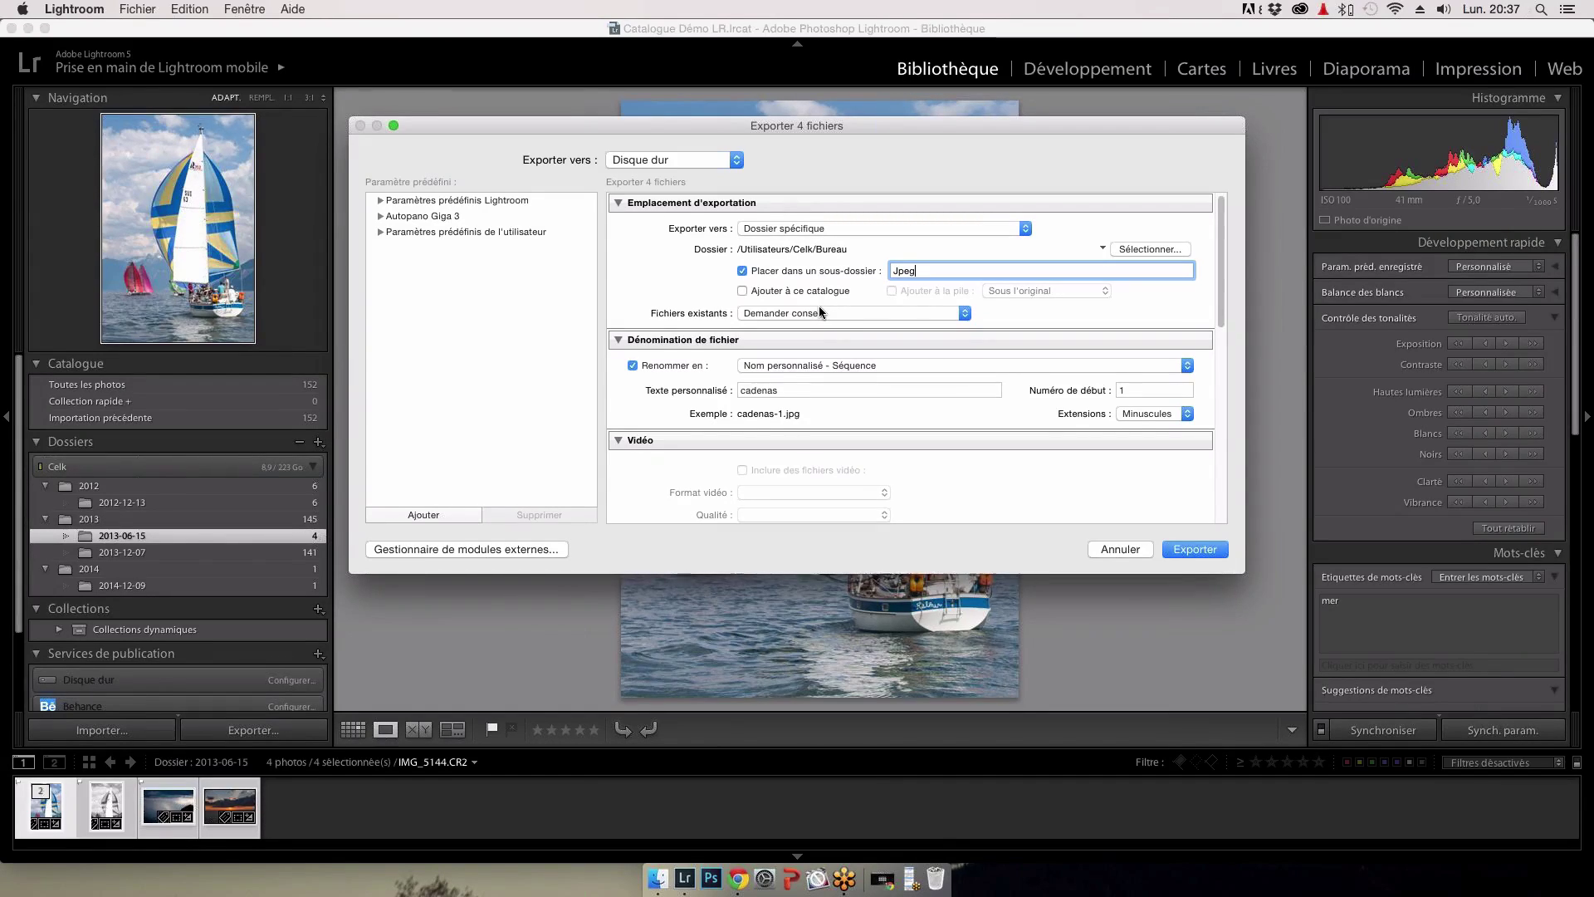
scroll(819, 309, down, 2)
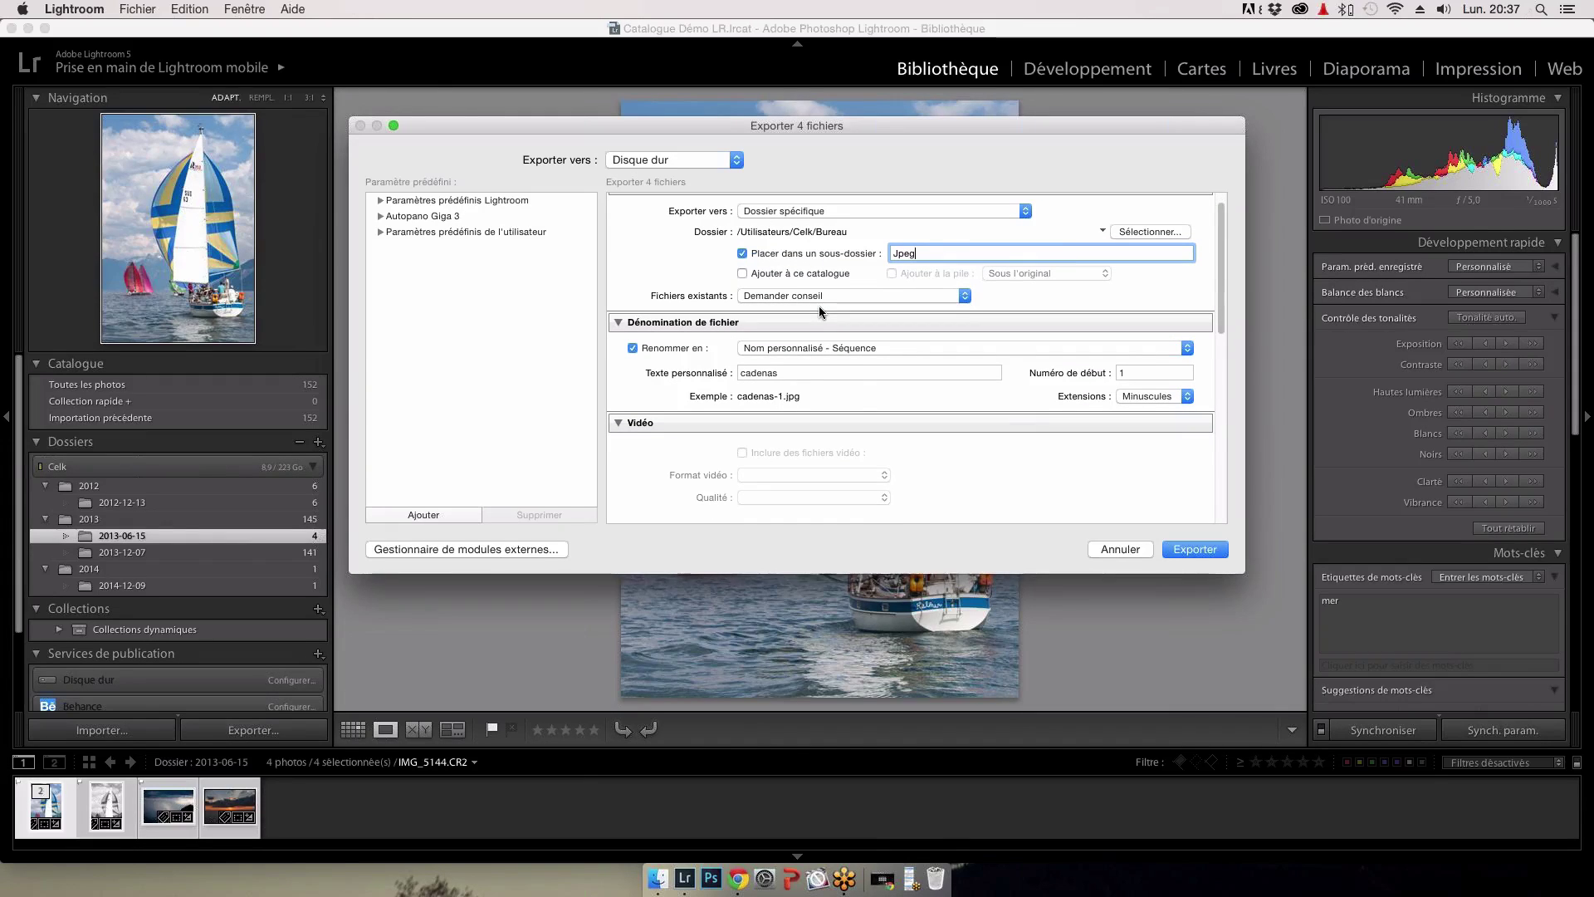
scroll(818, 306, down, 4)
click(810, 308)
text(mer)
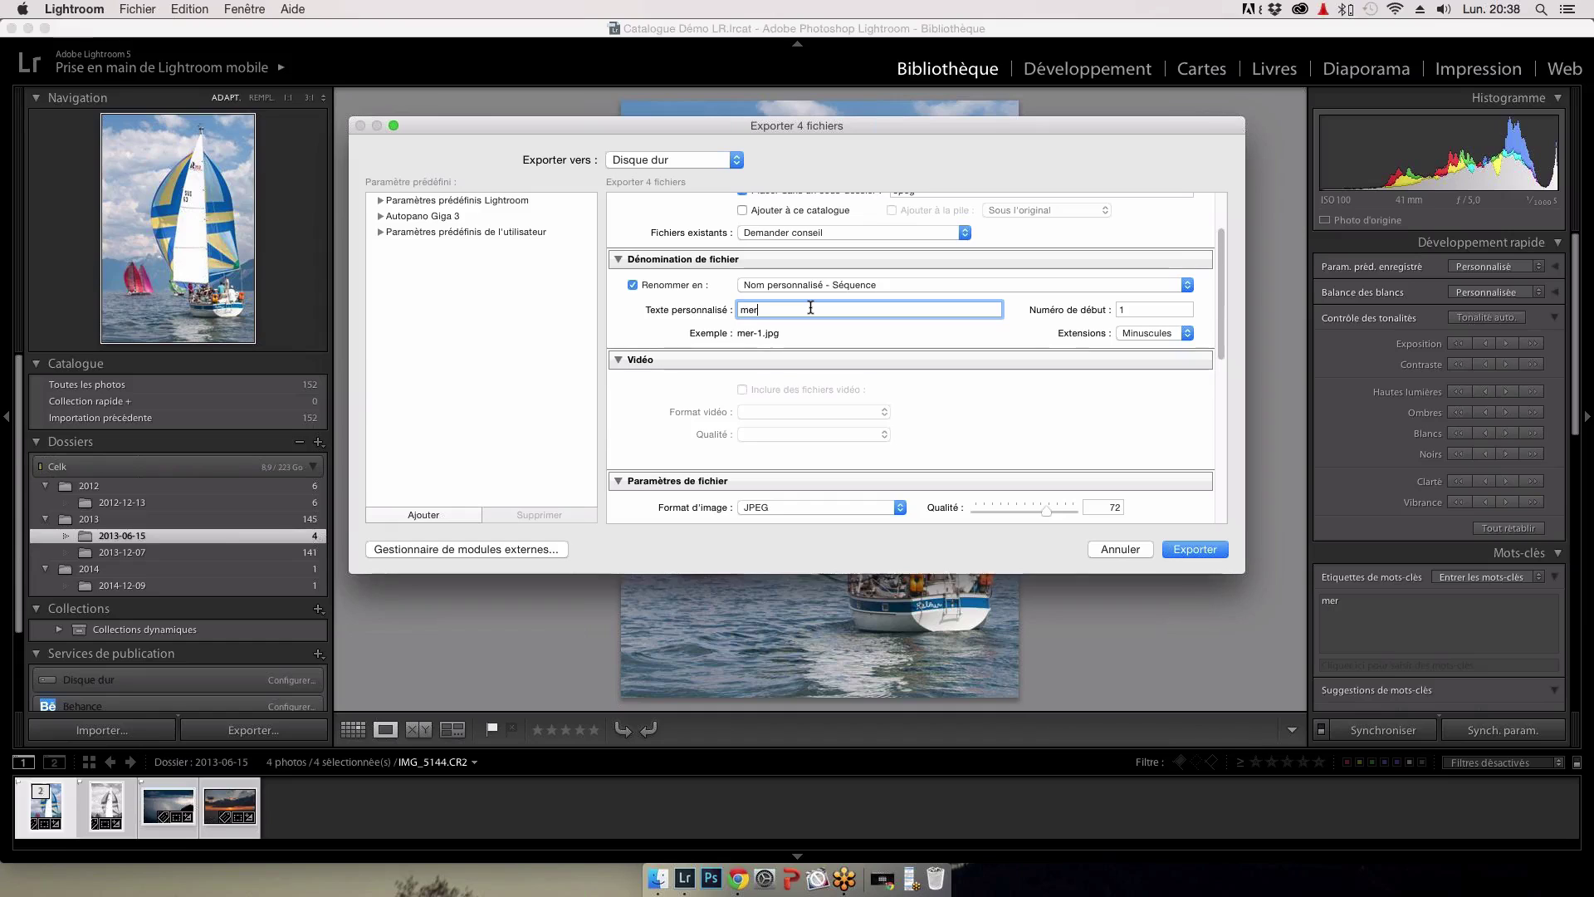
Step: Review the export's video, file format, quality, colour space and image sizing settings
scroll(810, 308, down, 1)
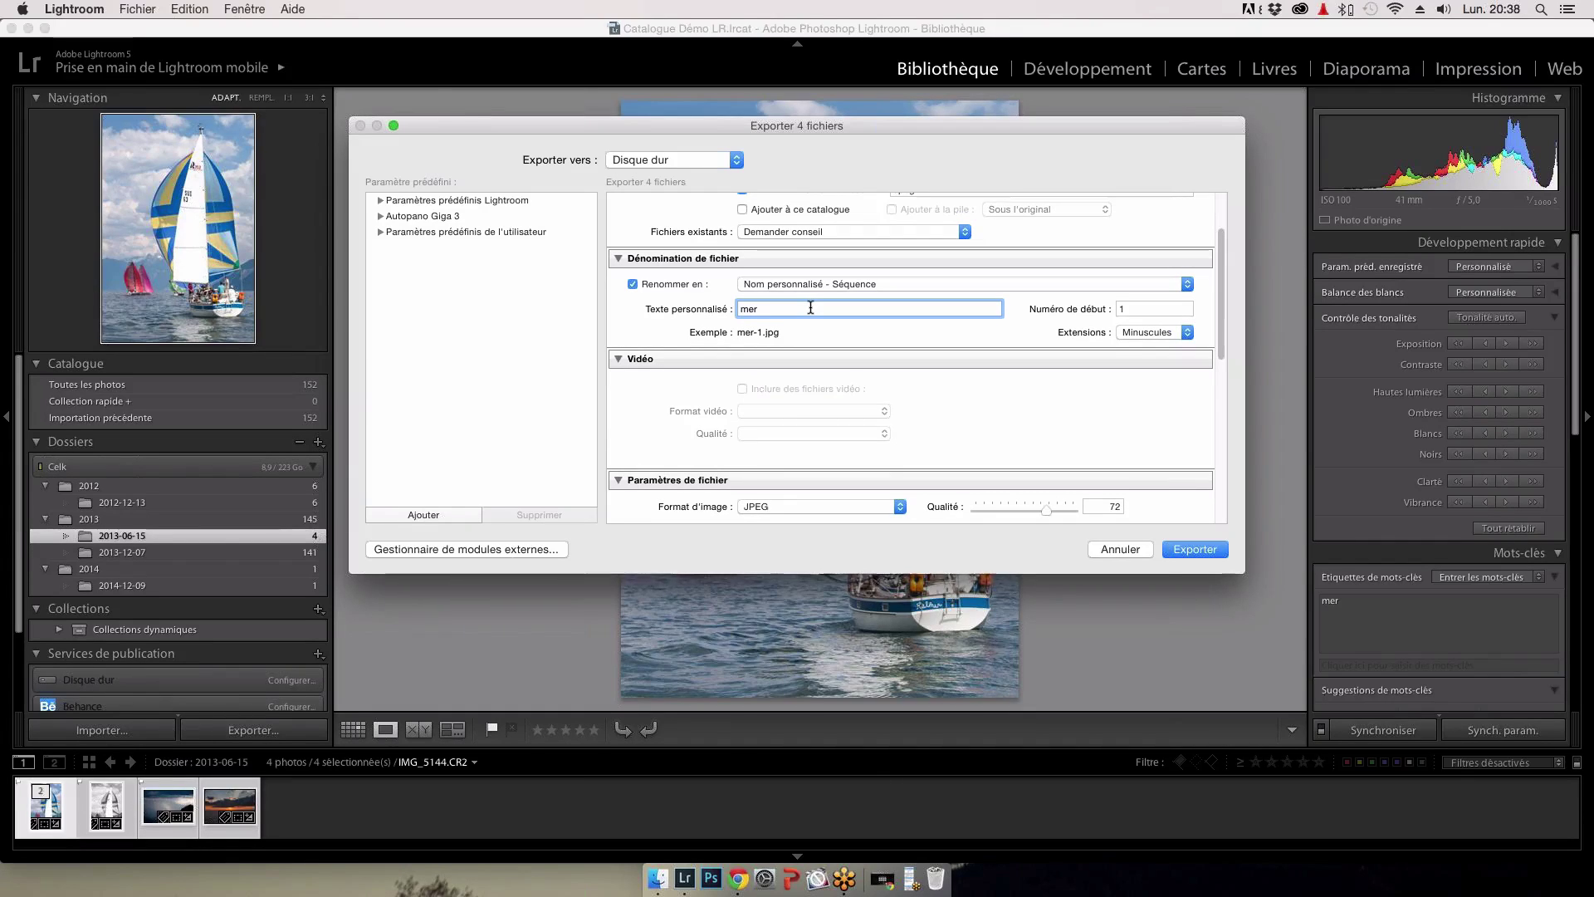
scroll(810, 308, down, 1)
scroll(810, 305, down, 2)
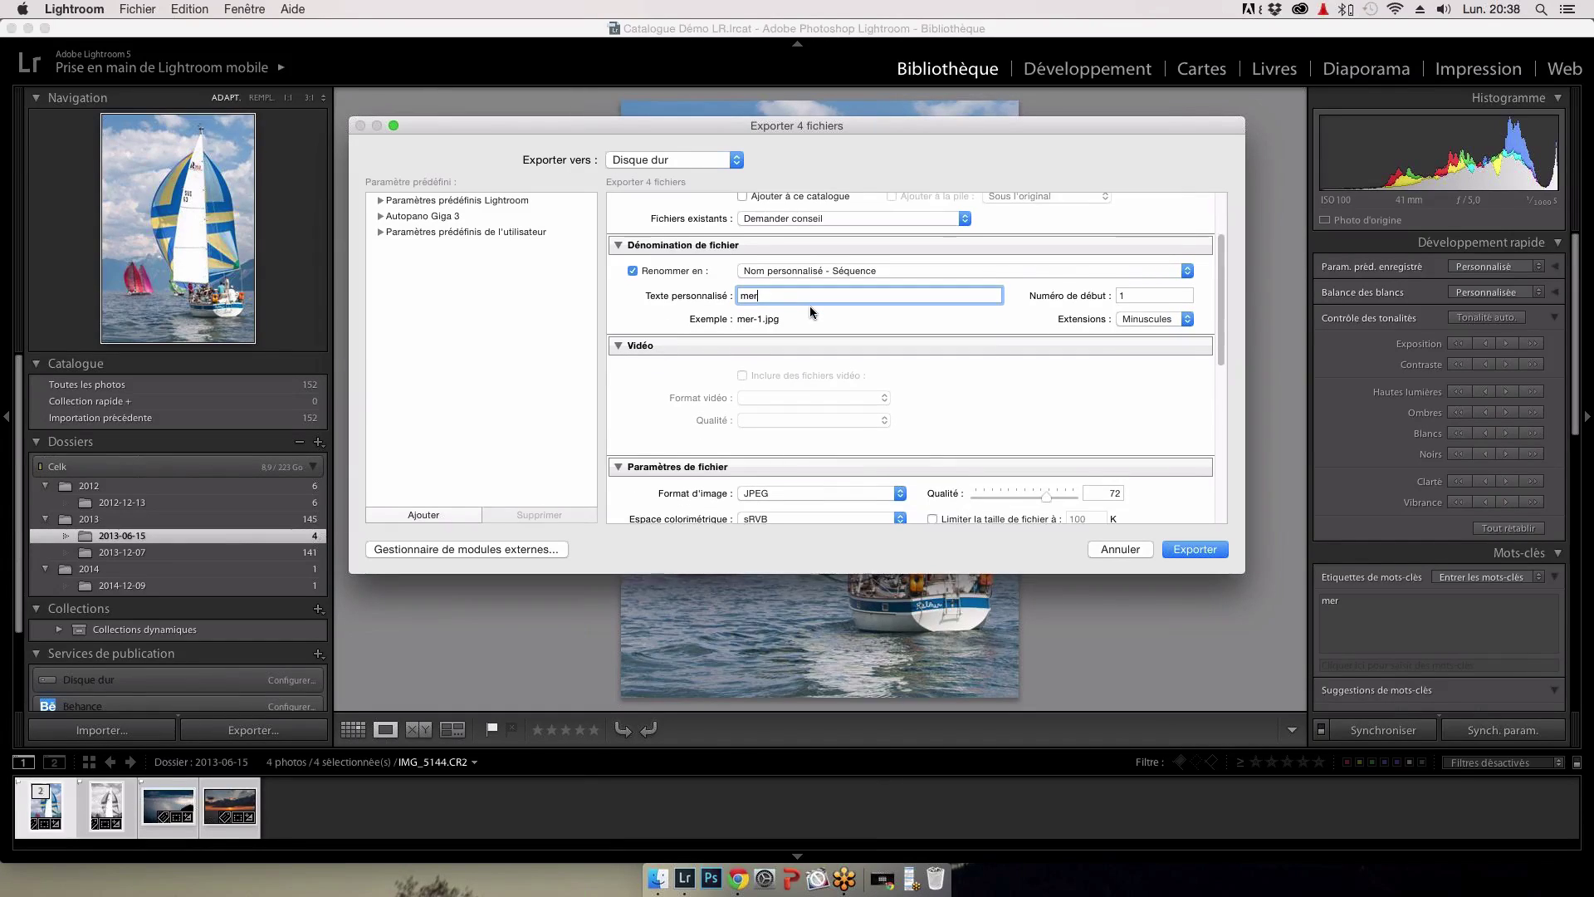
scroll(809, 305, down, 10)
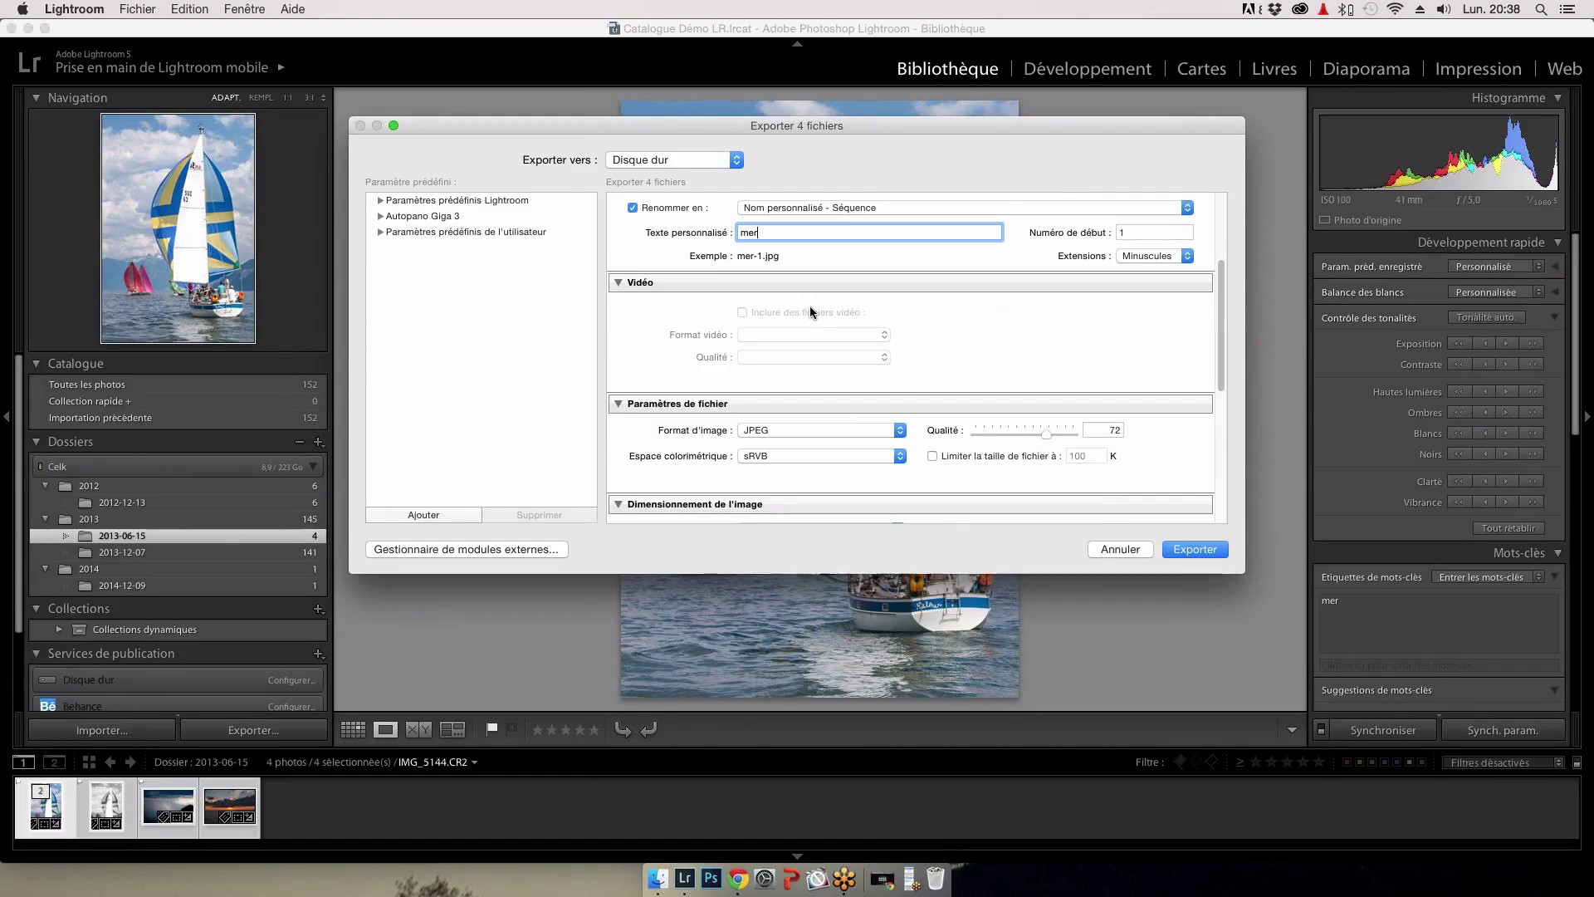
scroll(809, 306, down, 4)
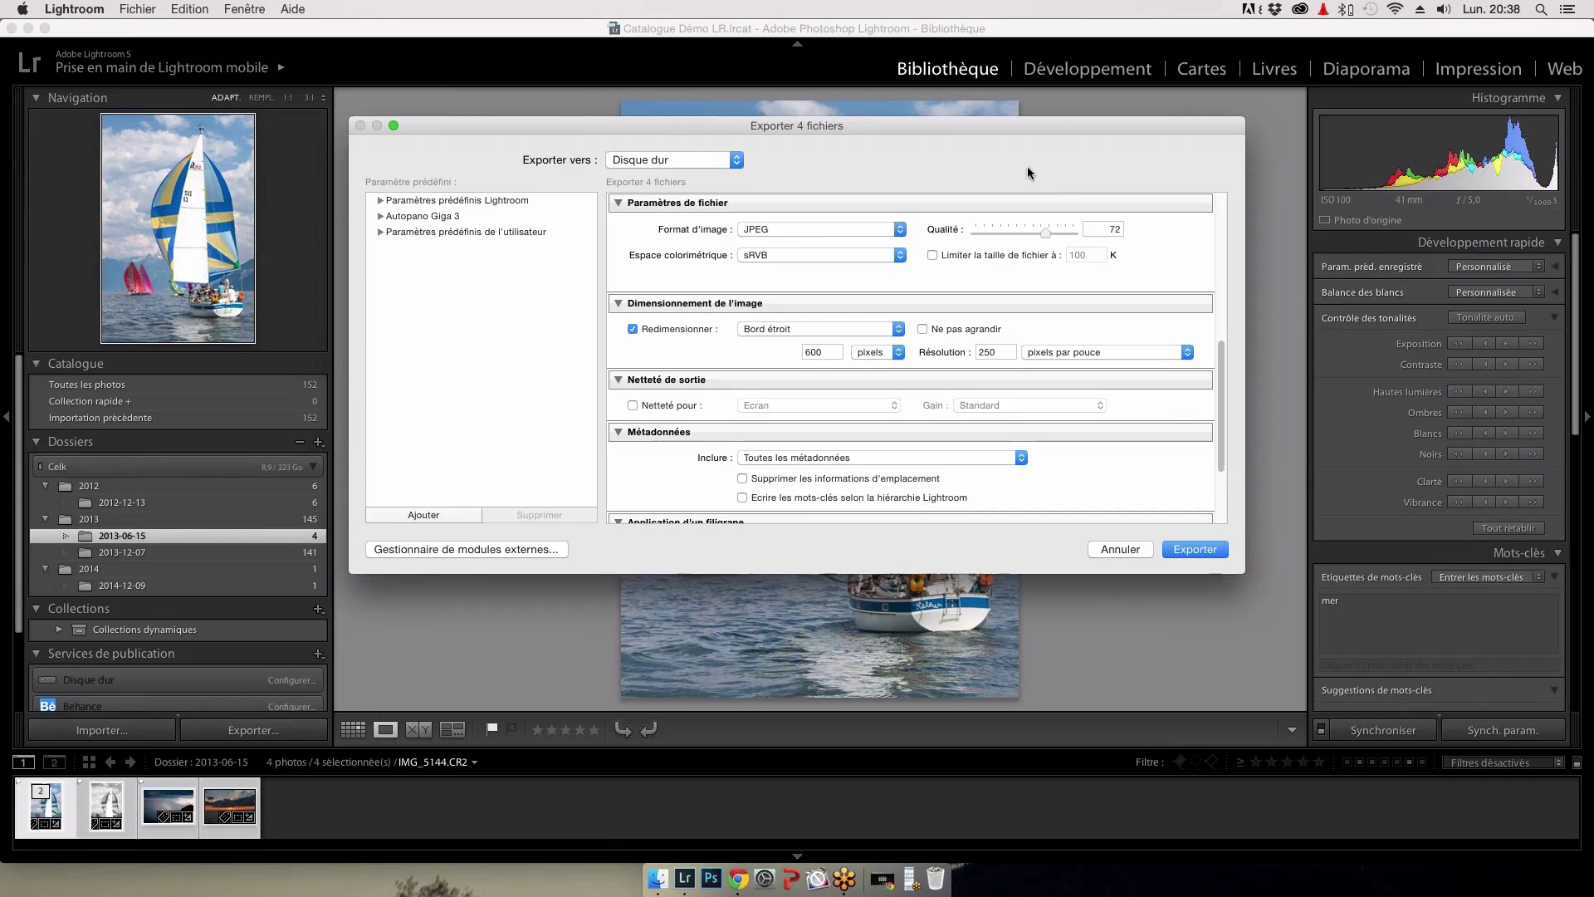
scroll(735, 266, down, 2)
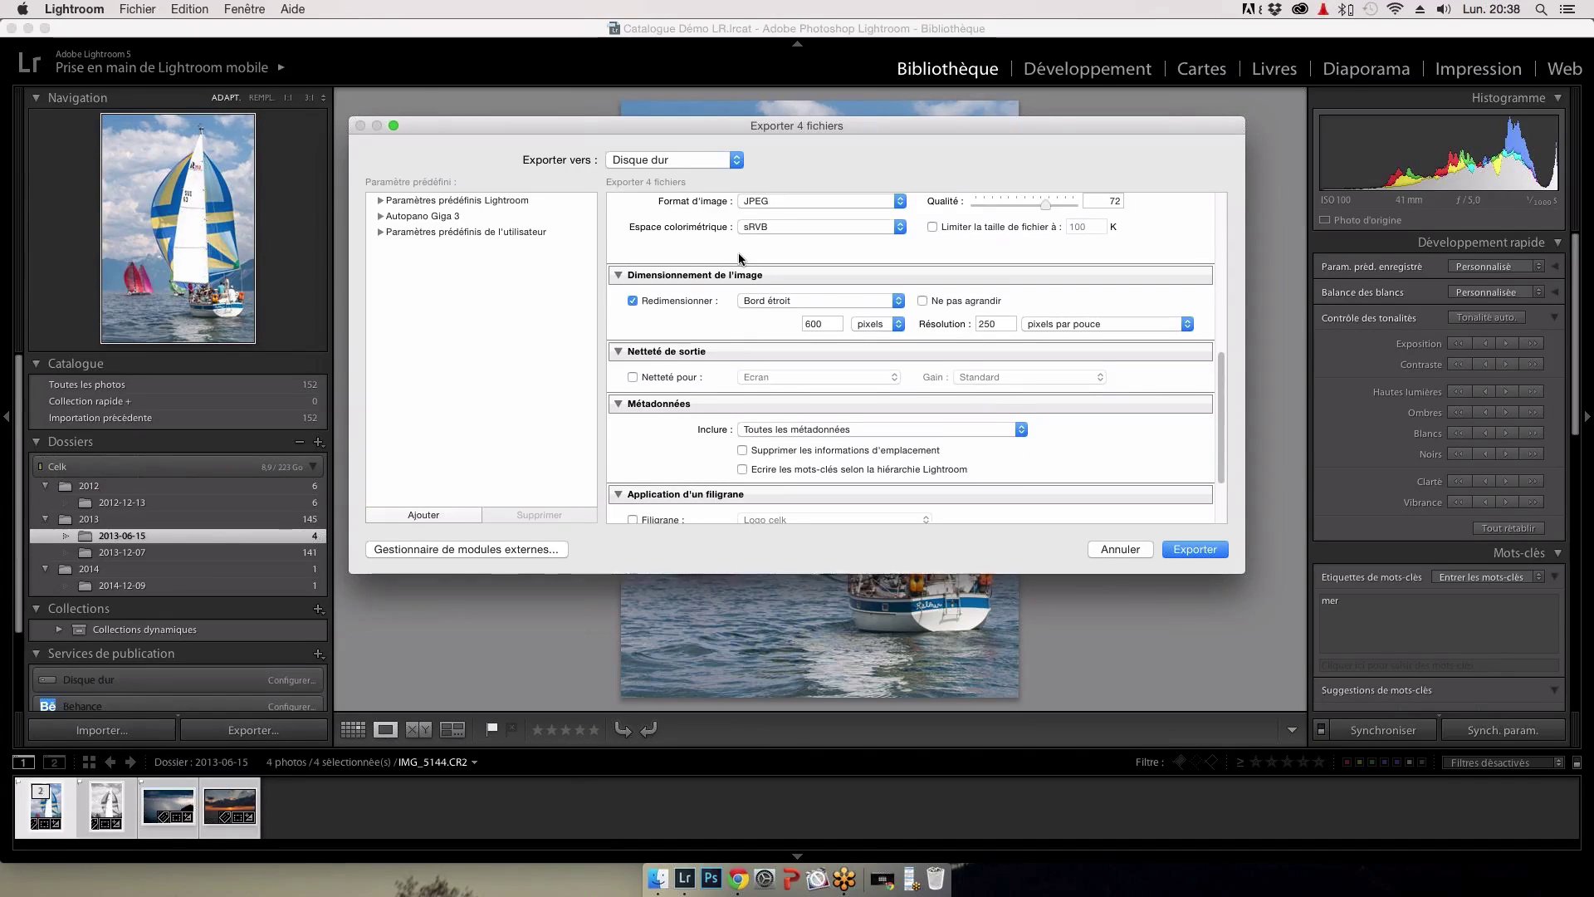
double_click(809, 324)
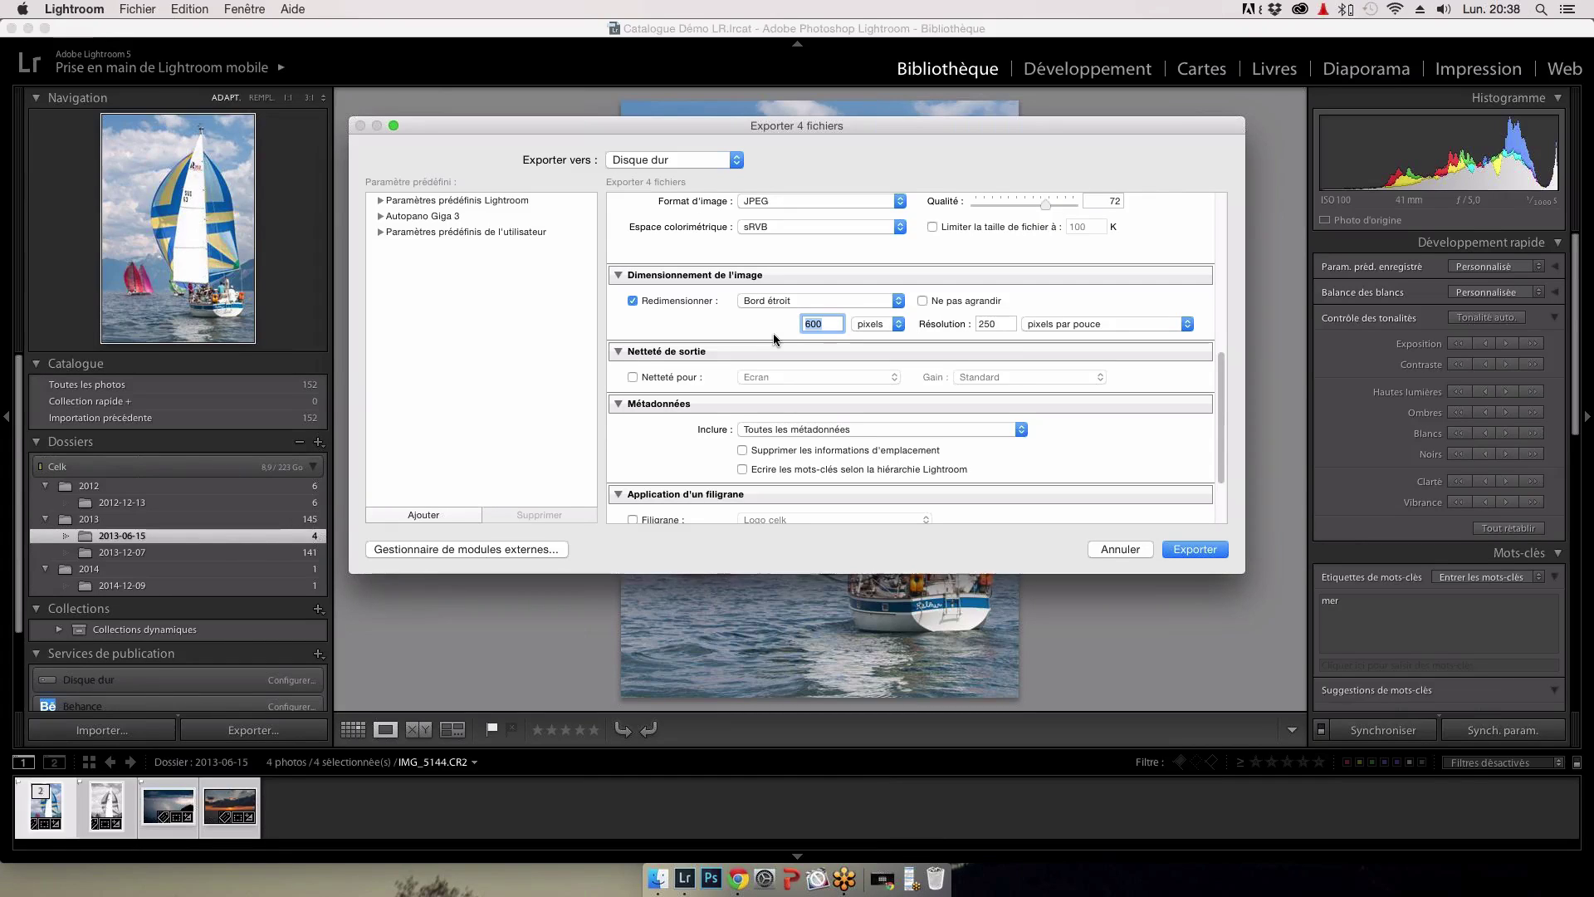
Step: Enable the watermark with the Filigrane de copyright simple option and export the photos
scroll(745, 372, down, 1)
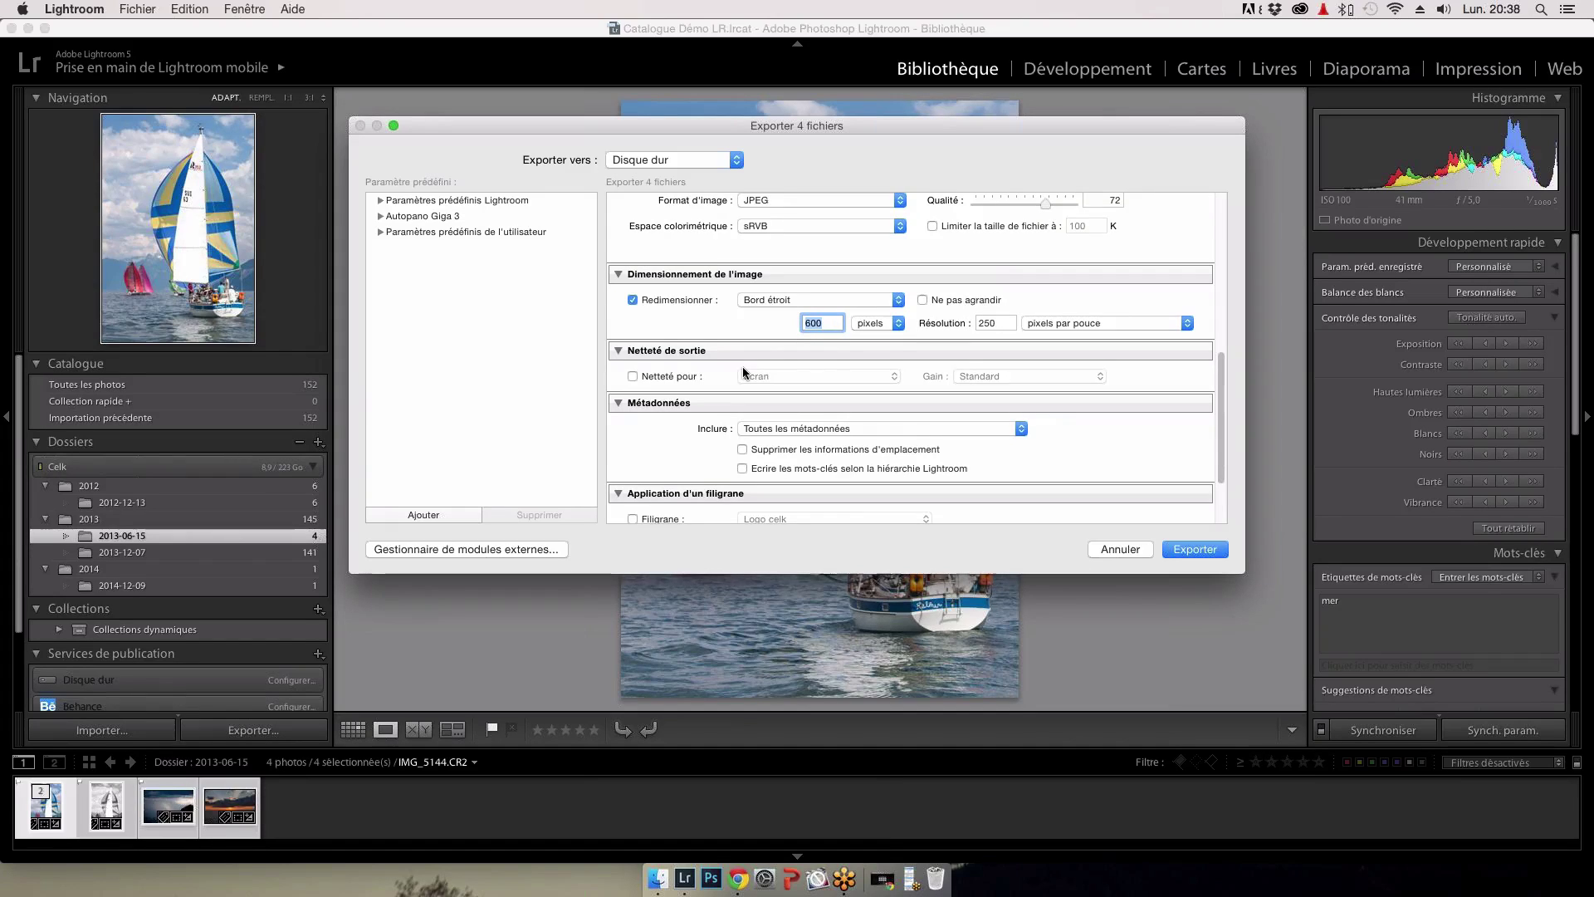
scroll(745, 373, down, 3)
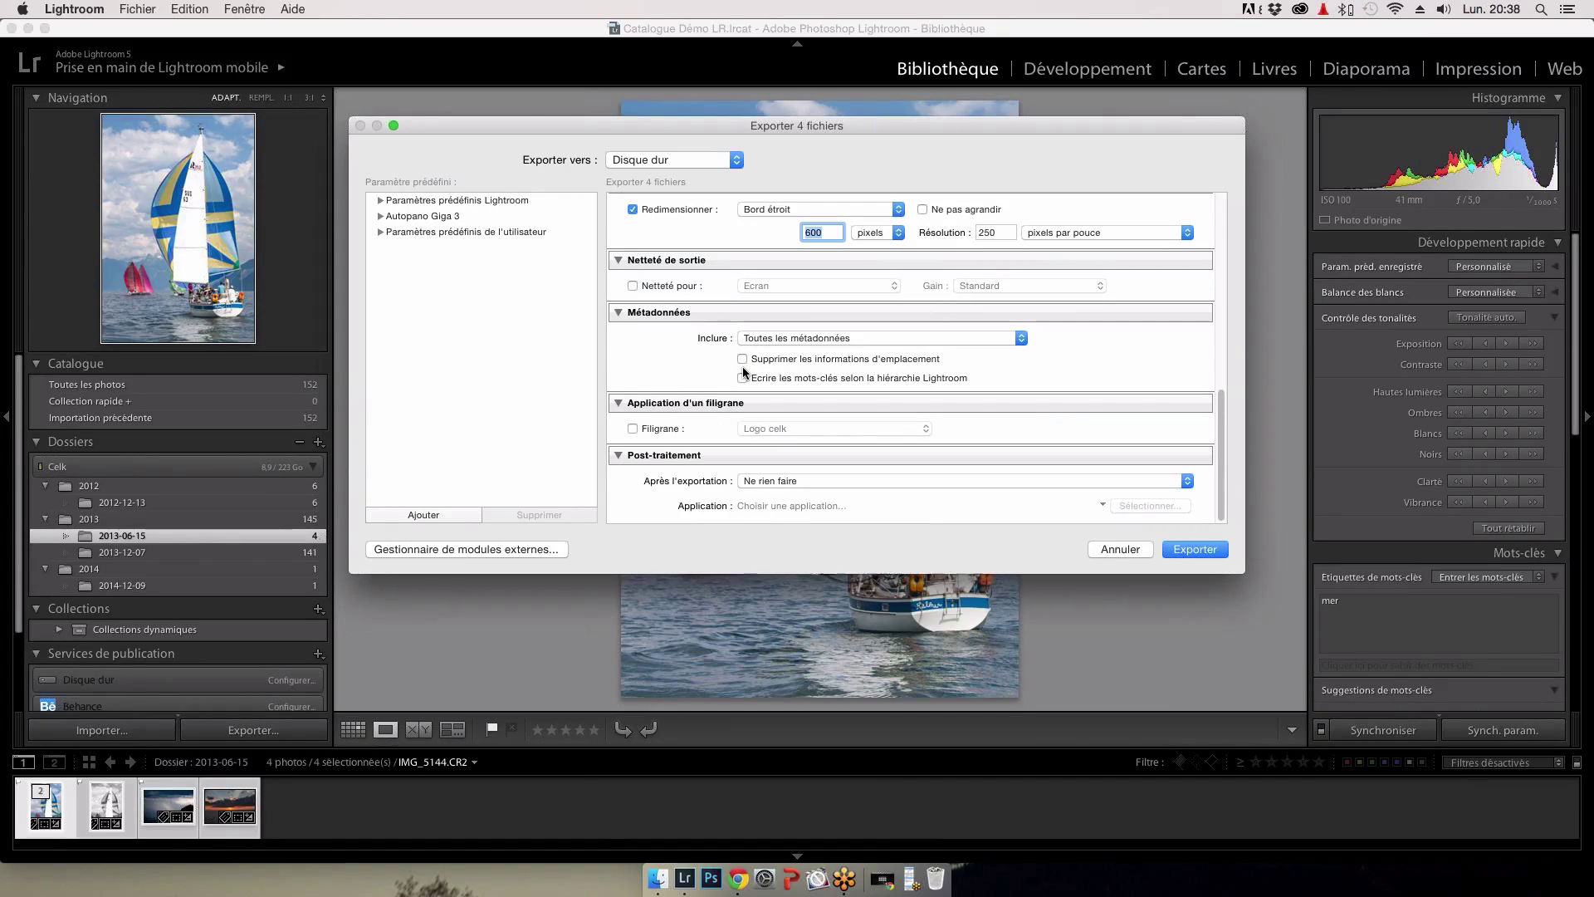
click(660, 429)
click(791, 428)
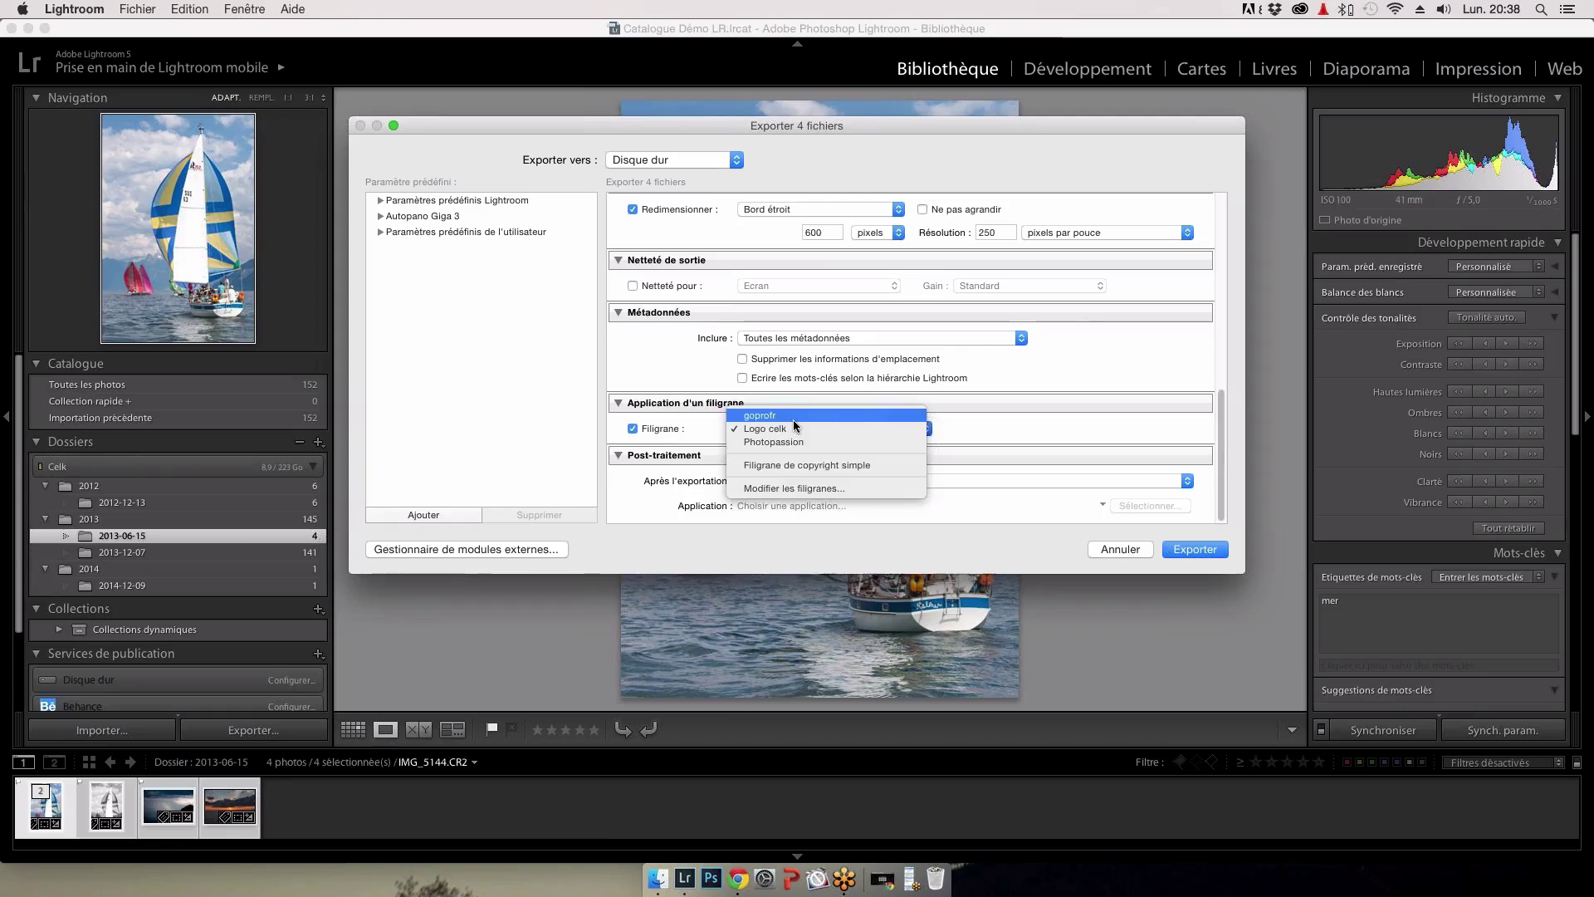
click(804, 466)
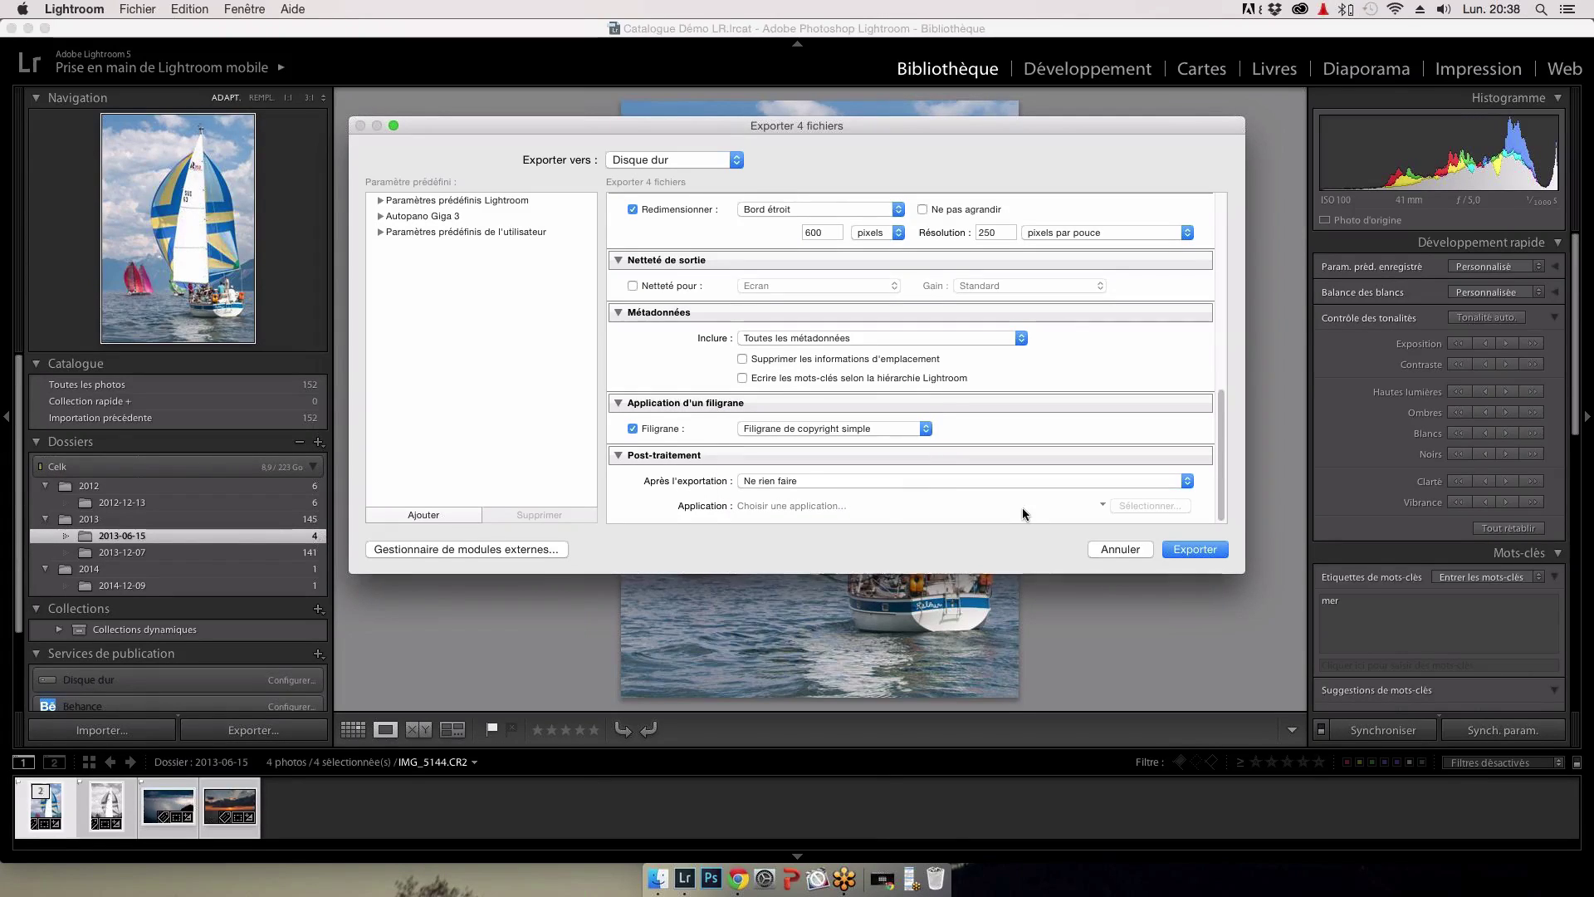
click(1192, 549)
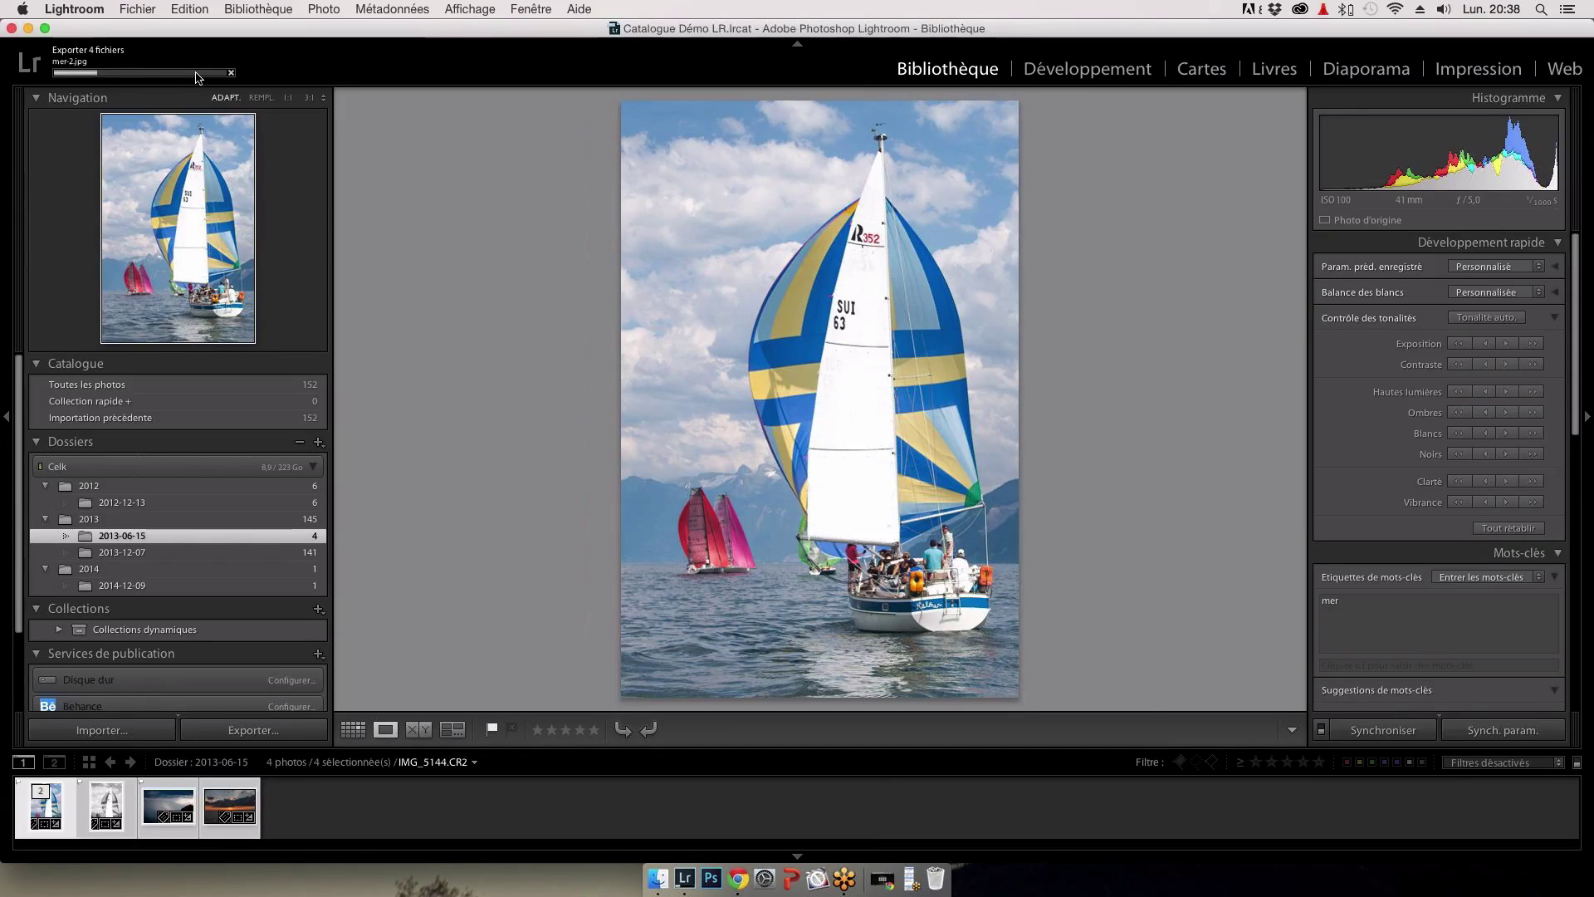
Step: Switch to Finder, open mer-1.jpg from the Jpeg folder in Bureau to check the exported image, and return to Lightroom
click(656, 873)
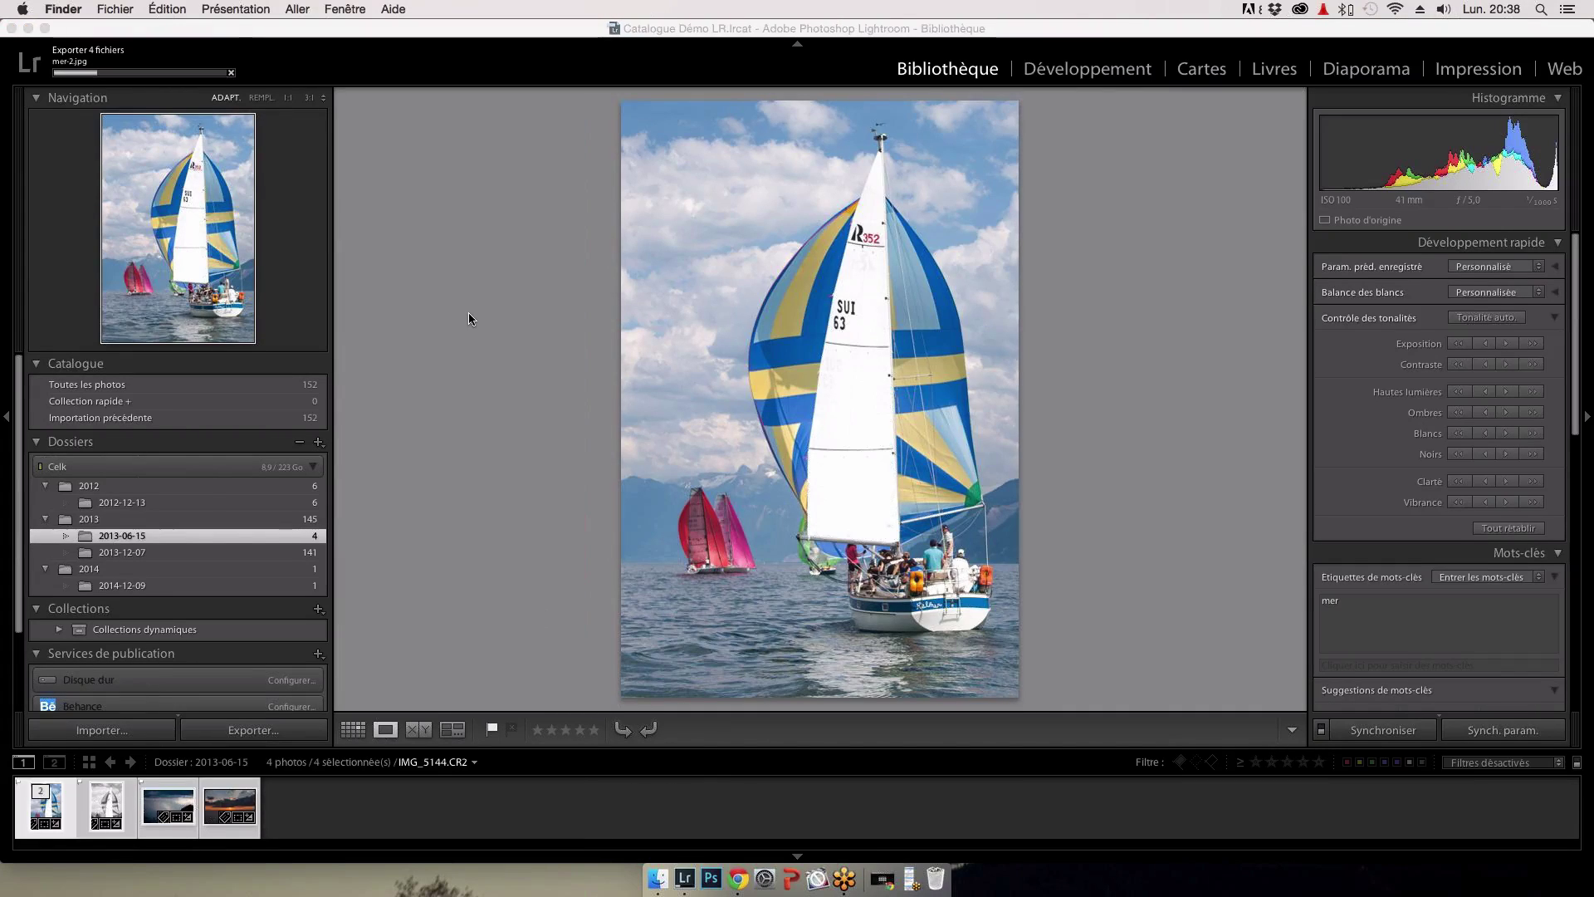
key(super+n)
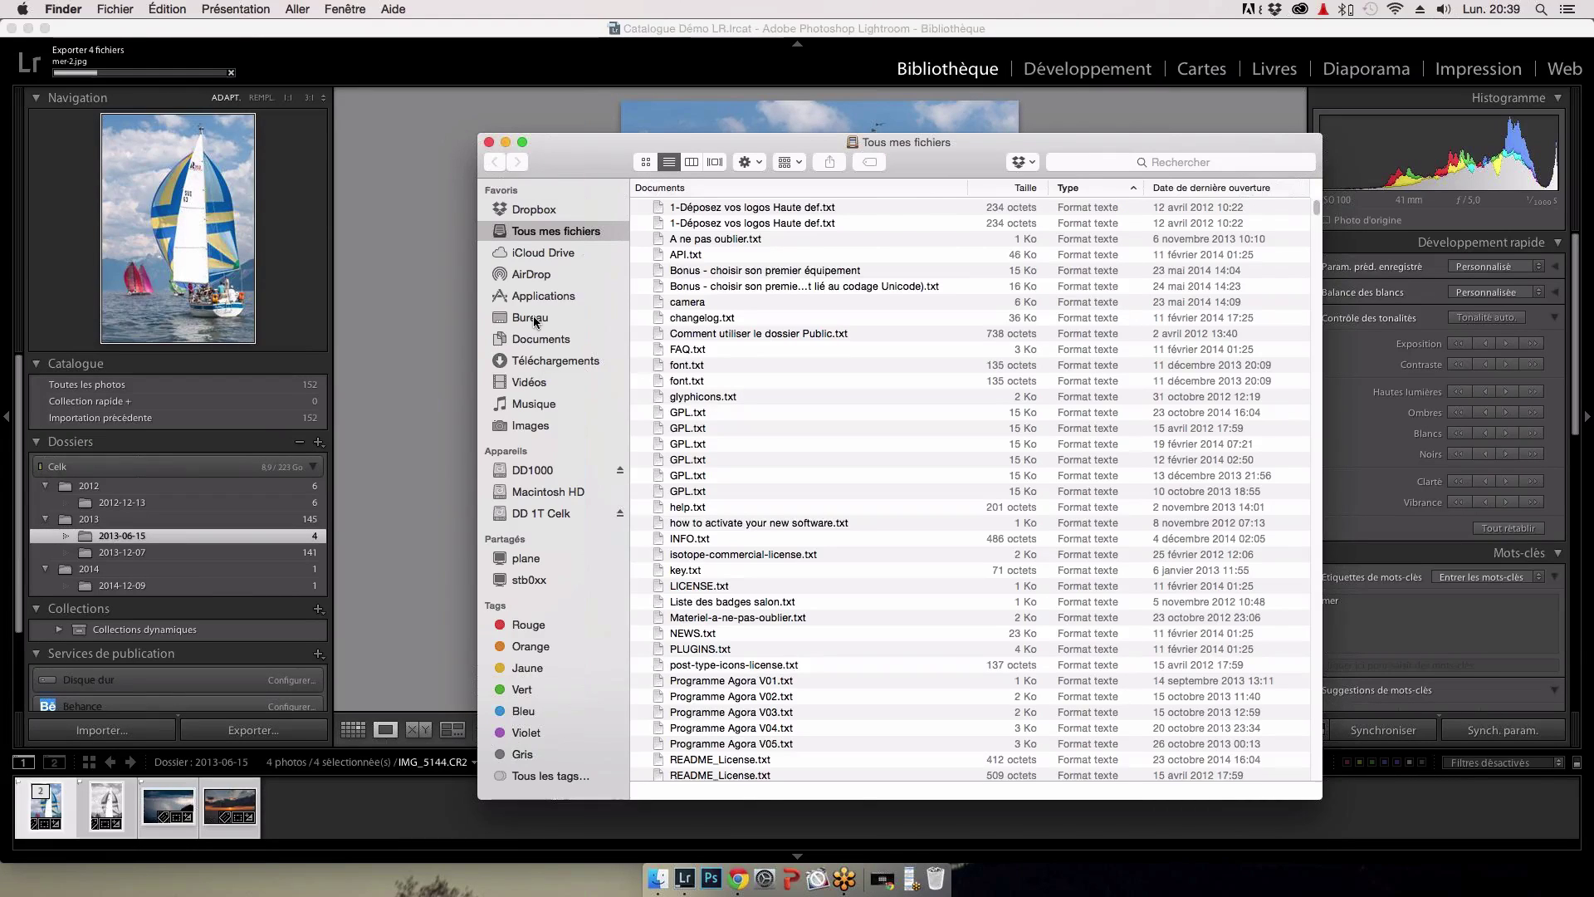
click(531, 318)
double_click(682, 208)
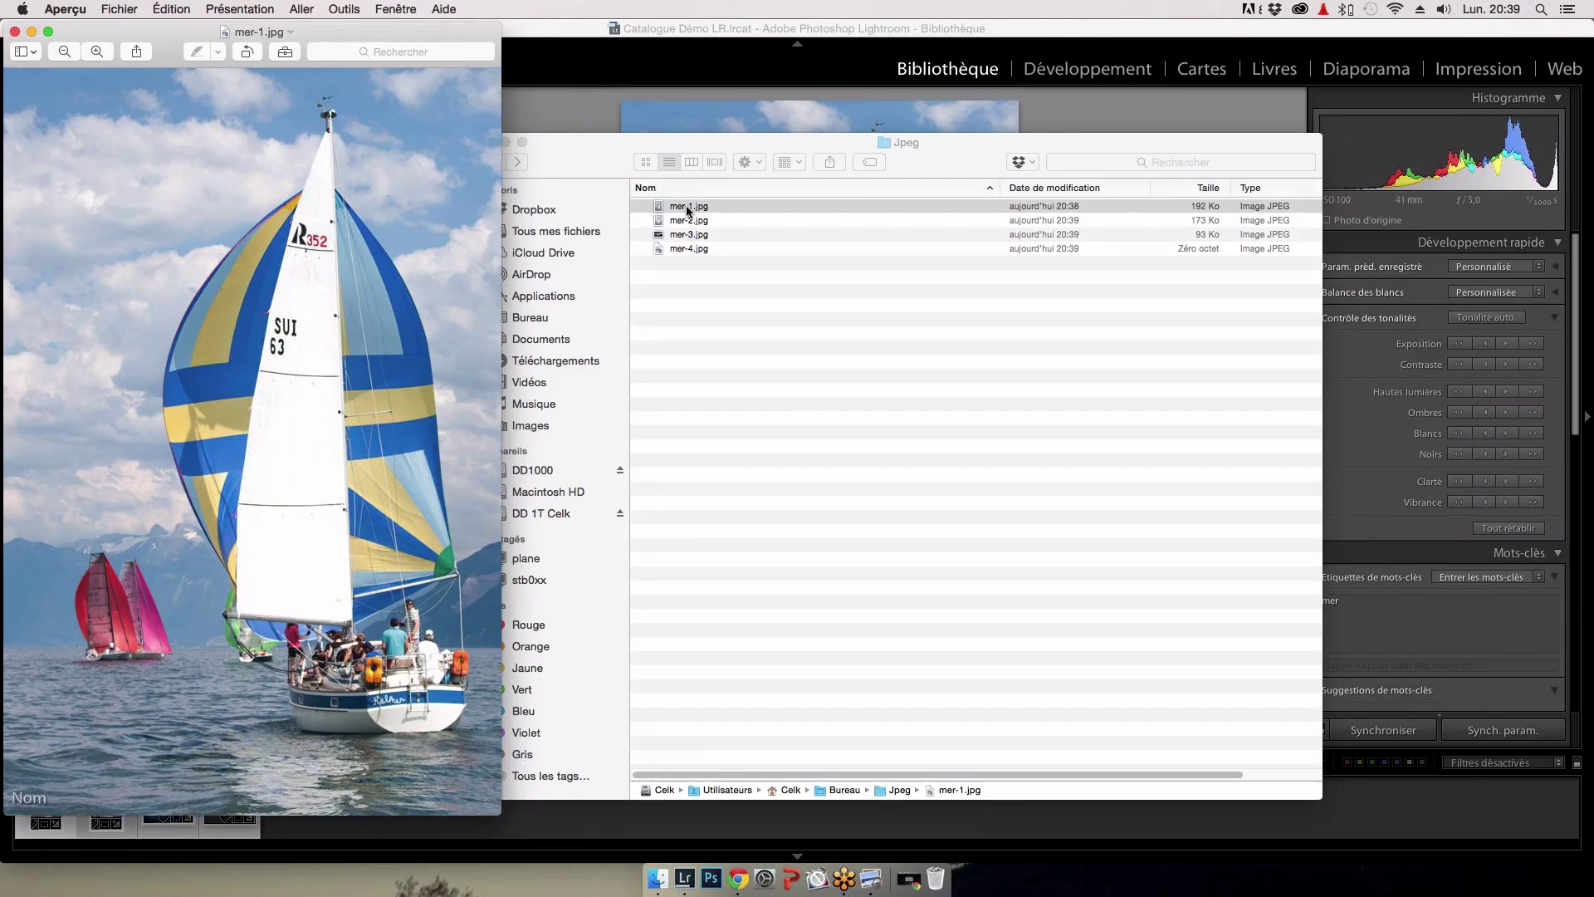
click(15, 35)
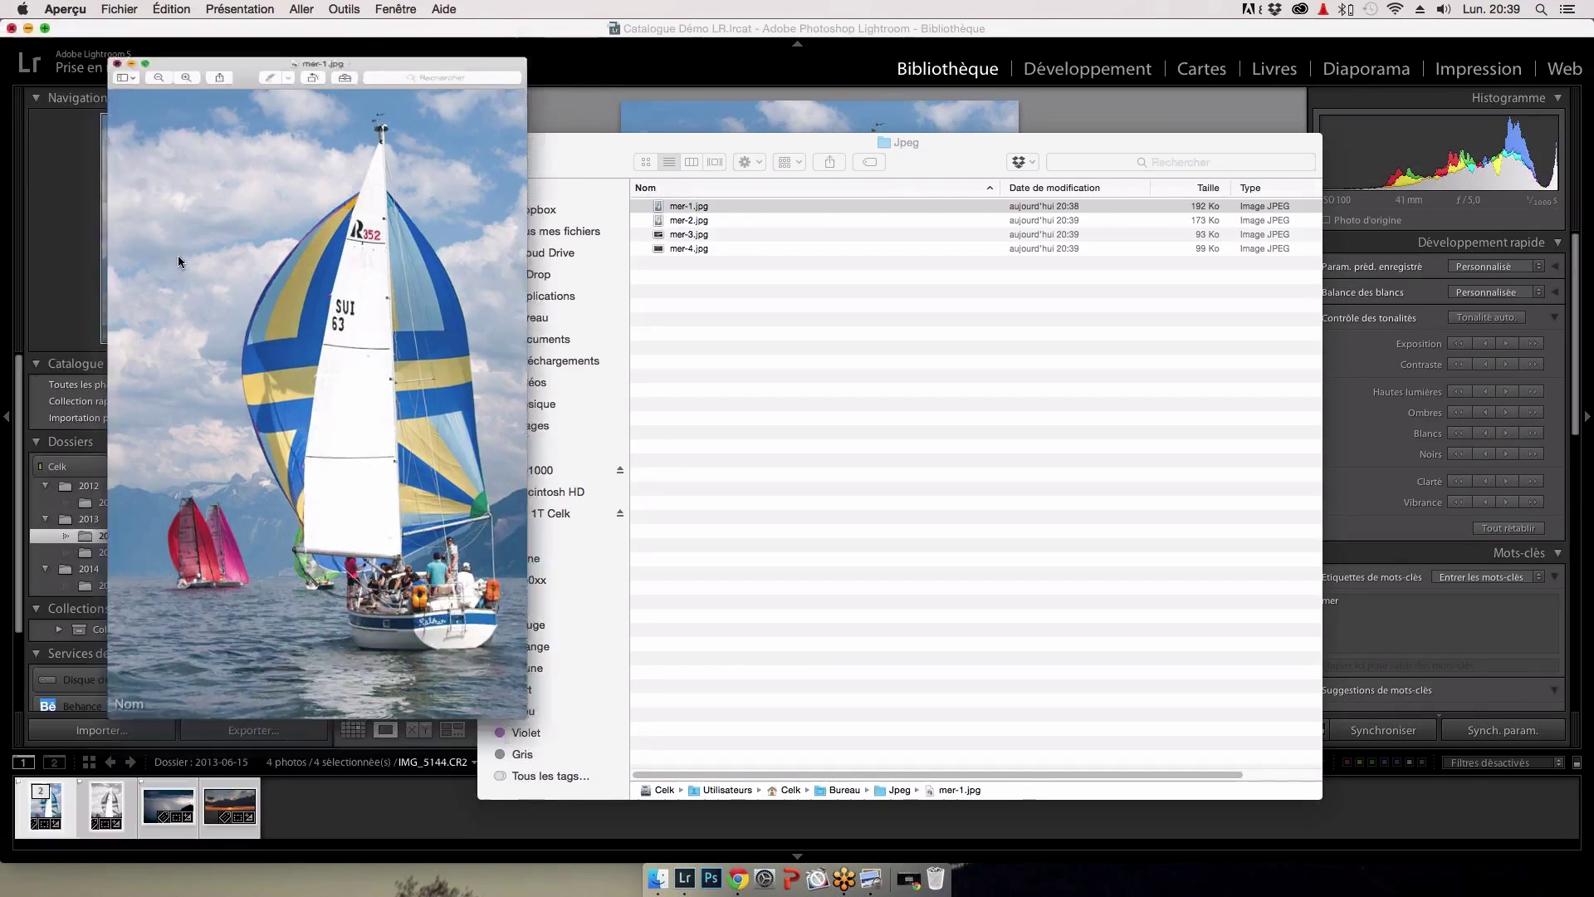
click(352, 472)
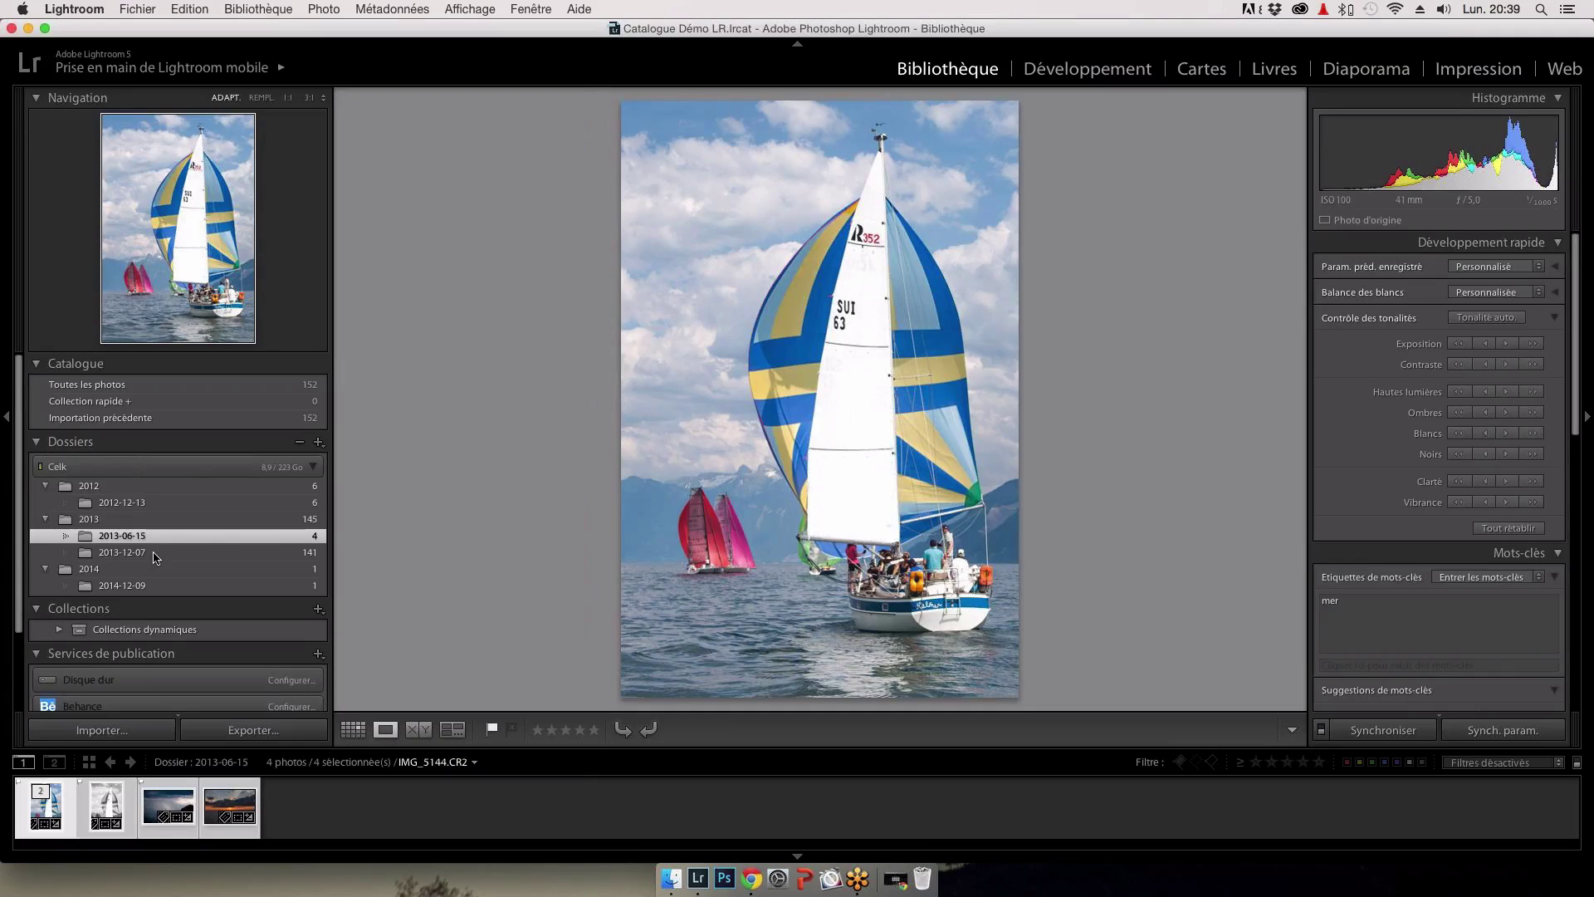
Step: Show the photos of folder 2012-12-13 and cycle through the lights-out display modes back to normal
click(150, 503)
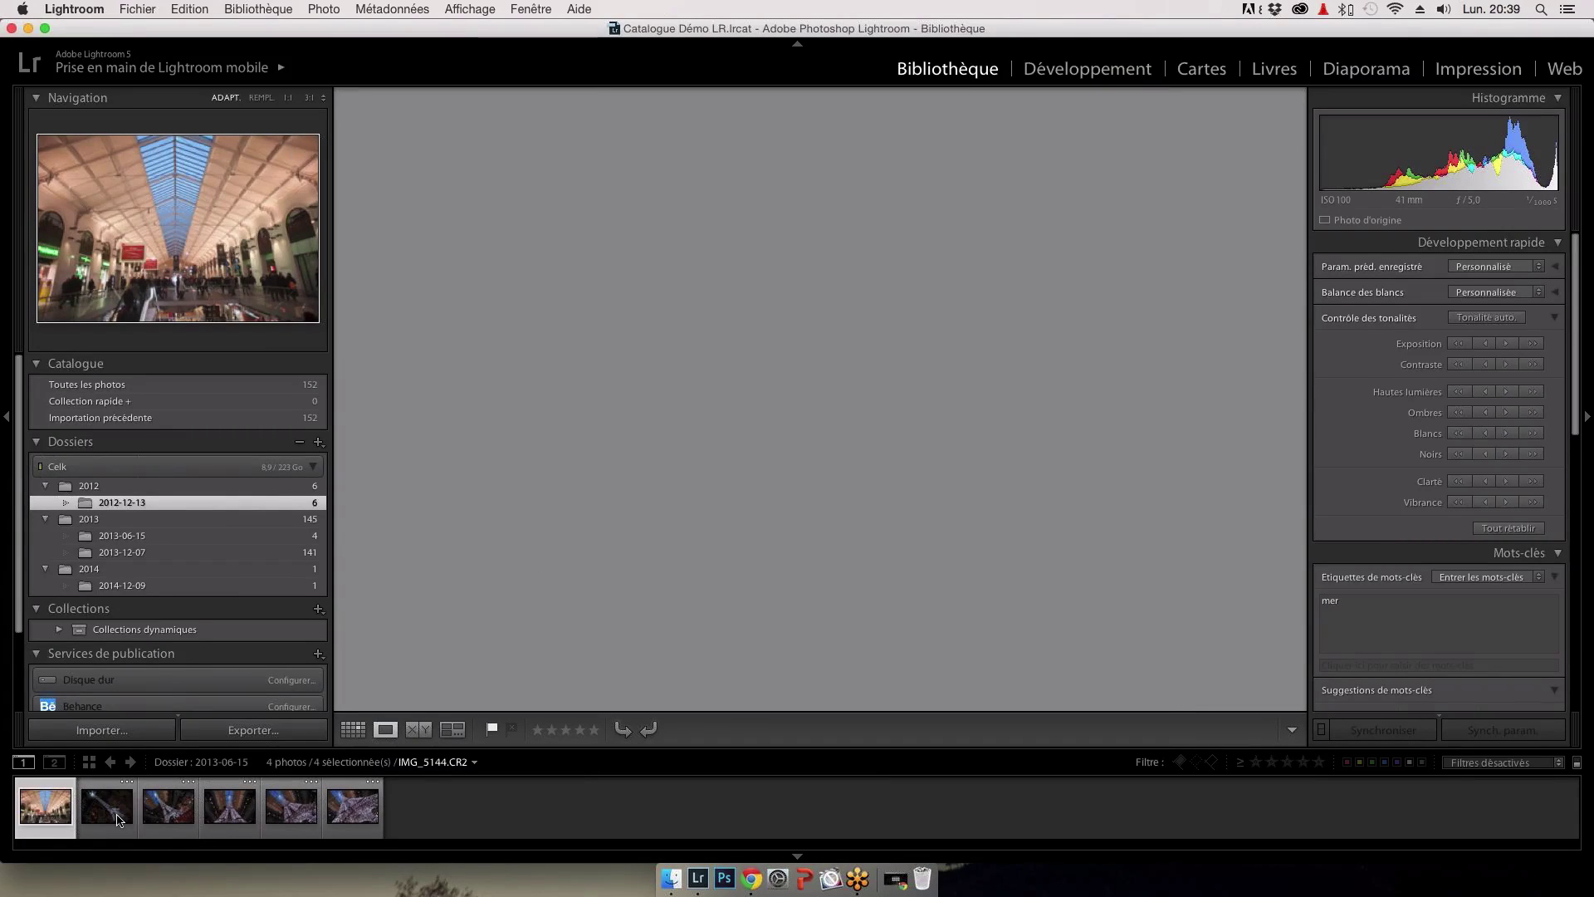
key(l)
key(l)
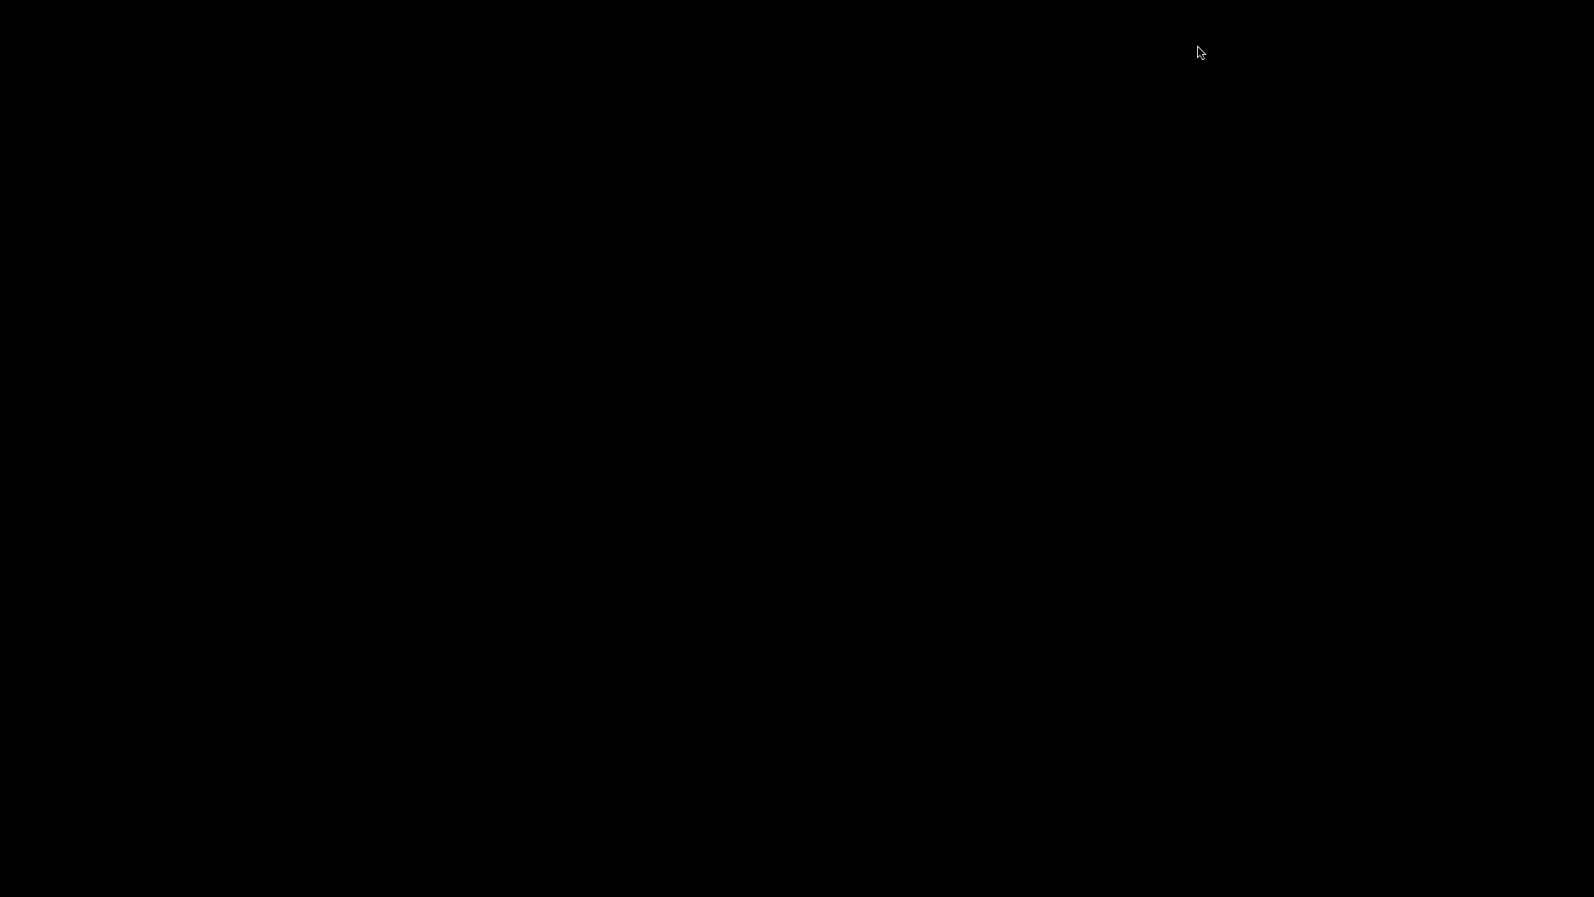
key(l)
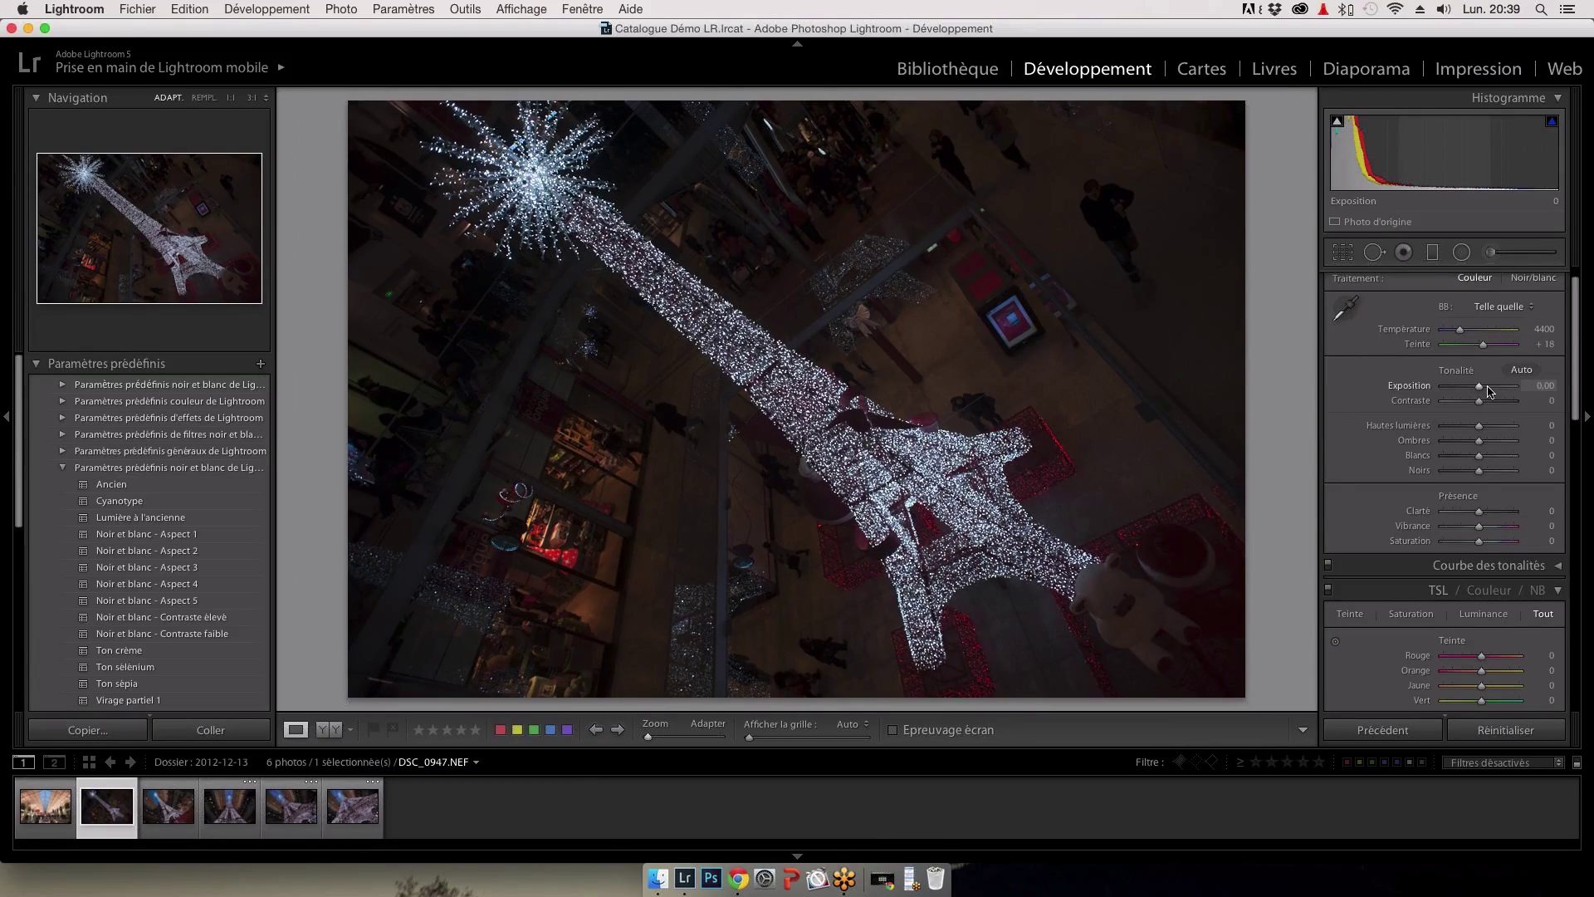
Step: Develop DSC_0947.NEF with temperature 3500, tint +5, exposure +2,50, highlights +69, shadows −28, whites +58 and blacks +52
click(1488, 388)
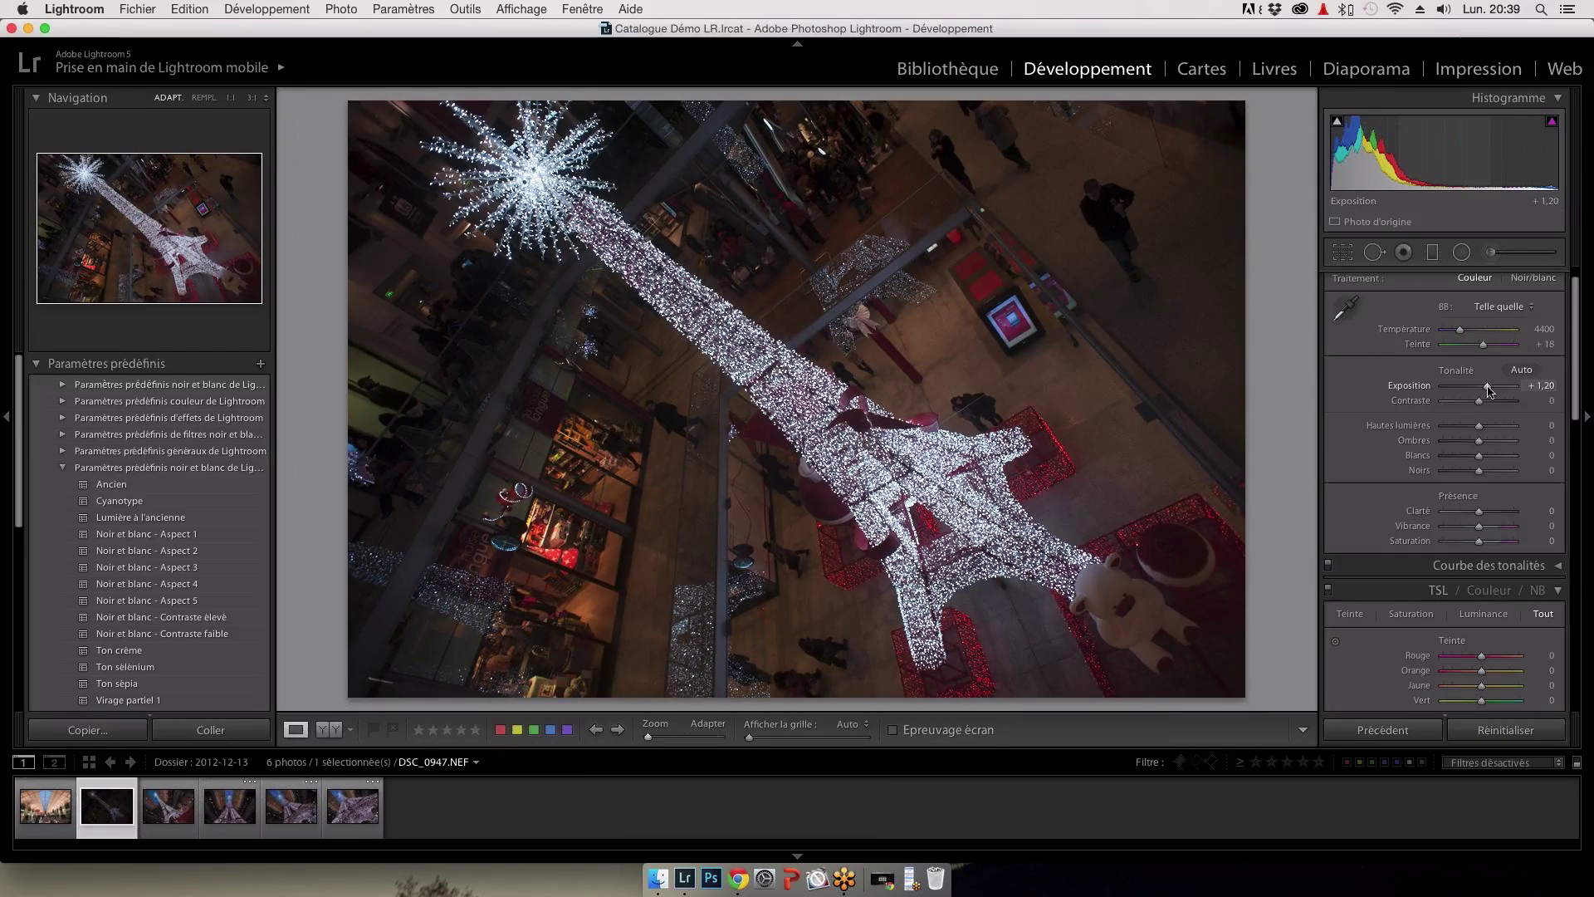
drag(1488, 390, 1490, 390)
click(1503, 425)
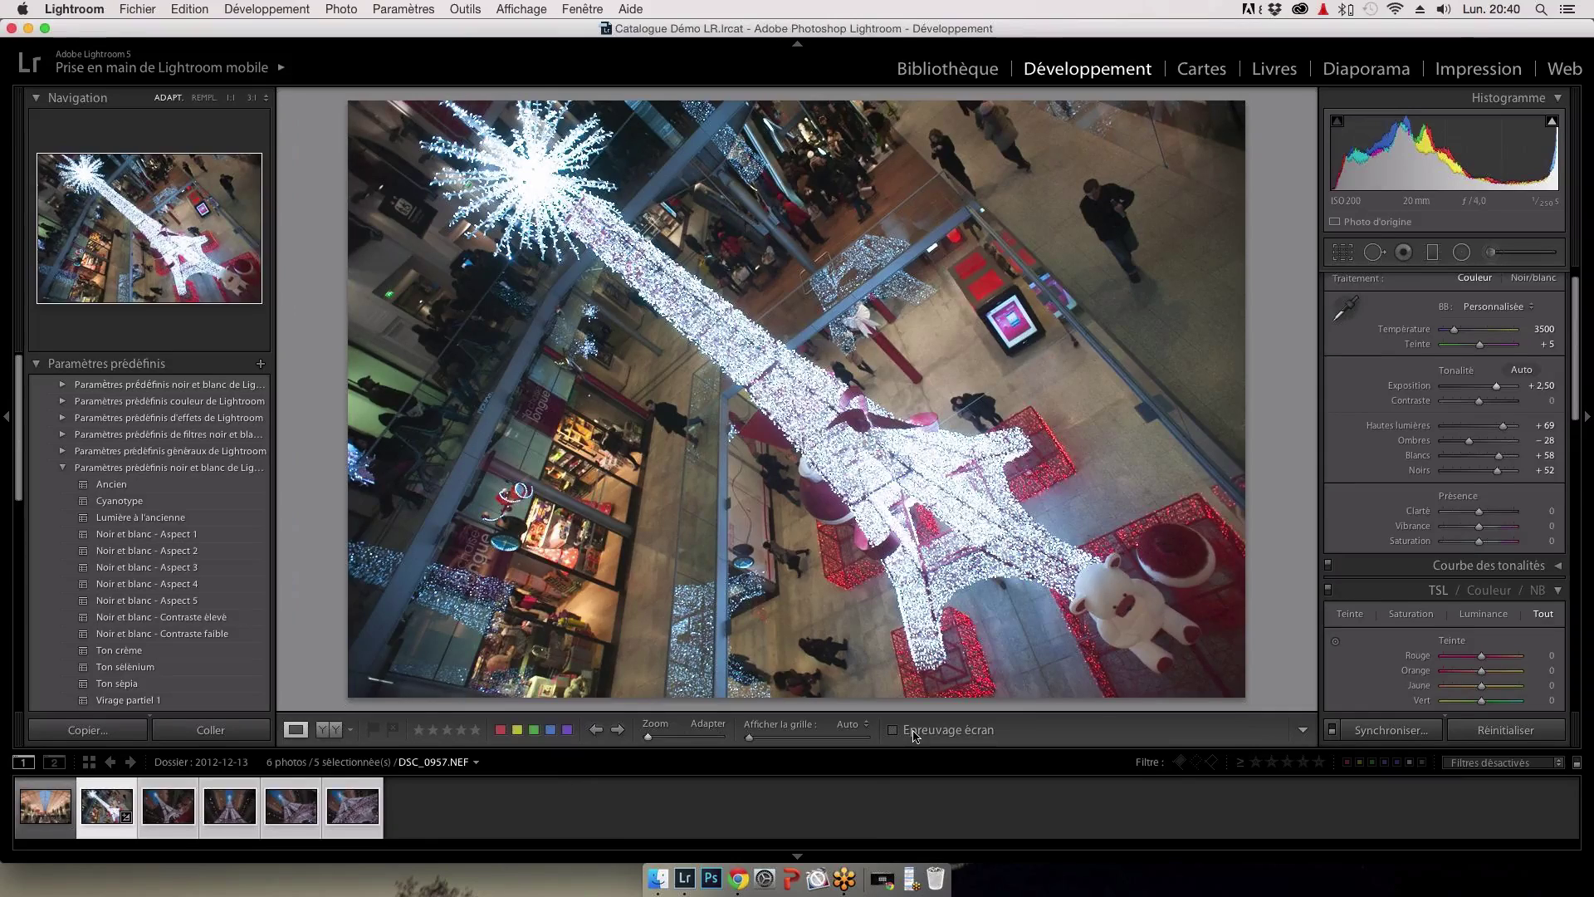
Step: Synchronise all development settings except Recadrage from DSC_0947.NEF to the other selected photos
key(super+alt+o)
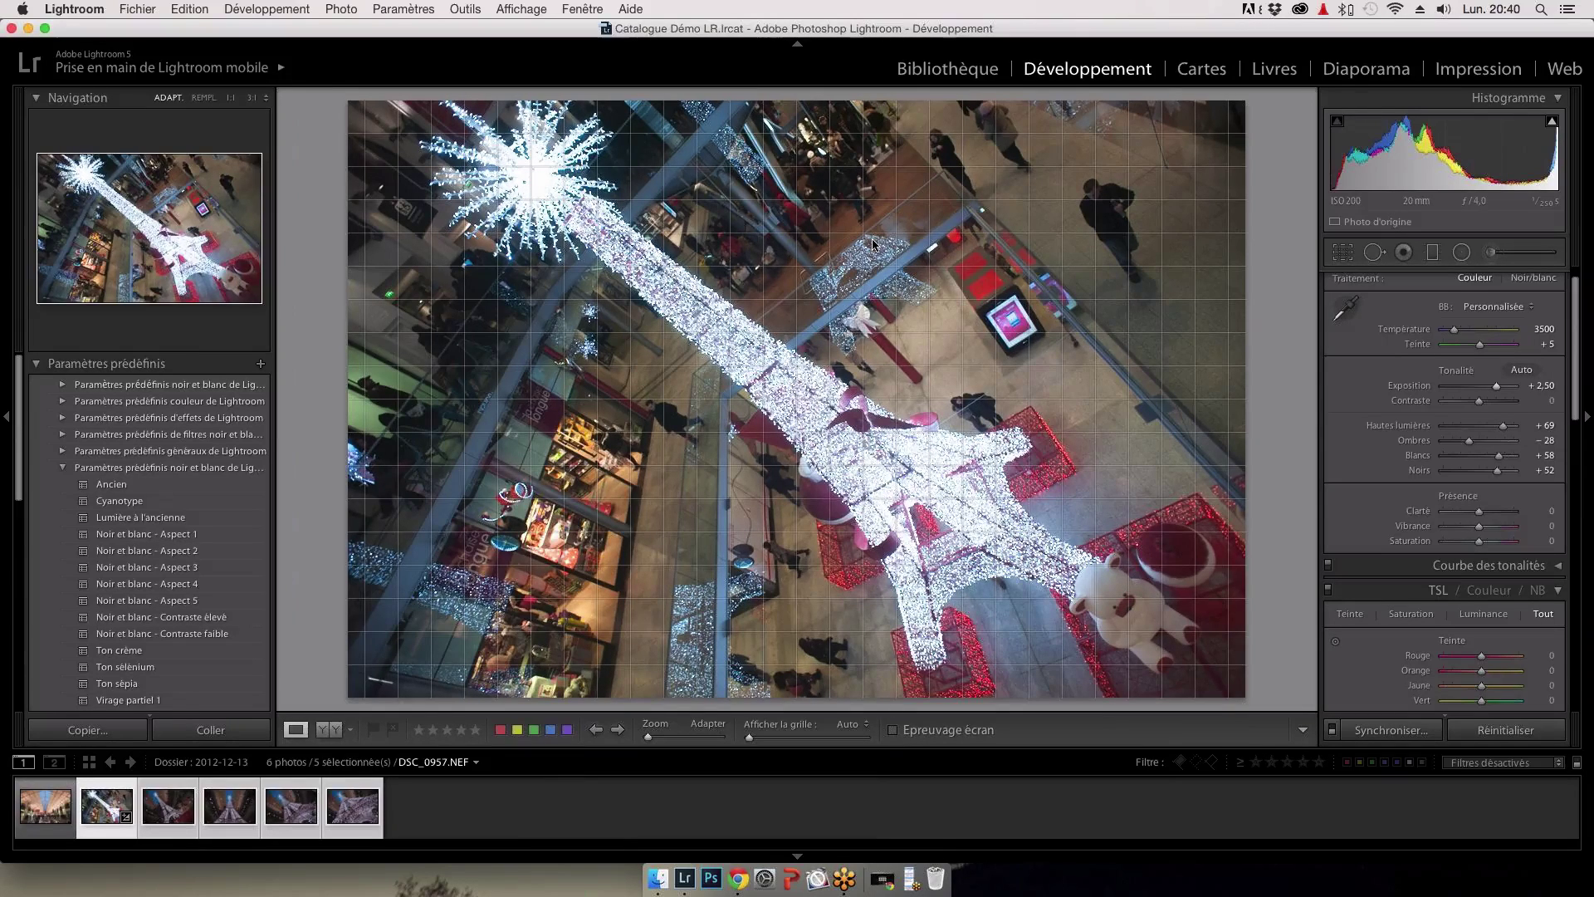
key(super+shift+s)
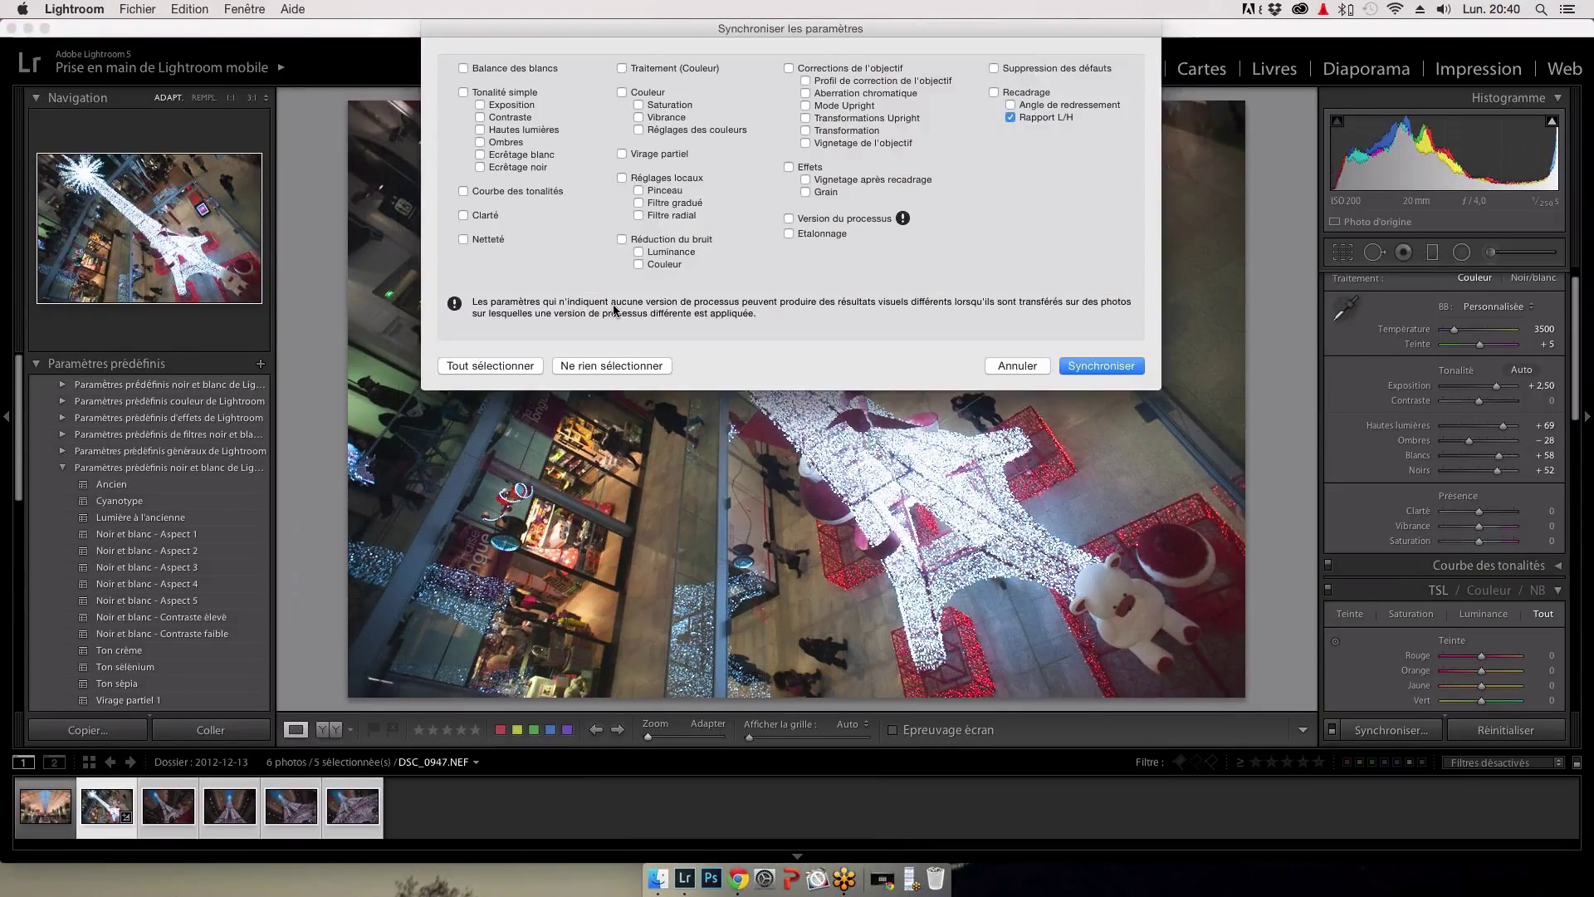
key(super+a)
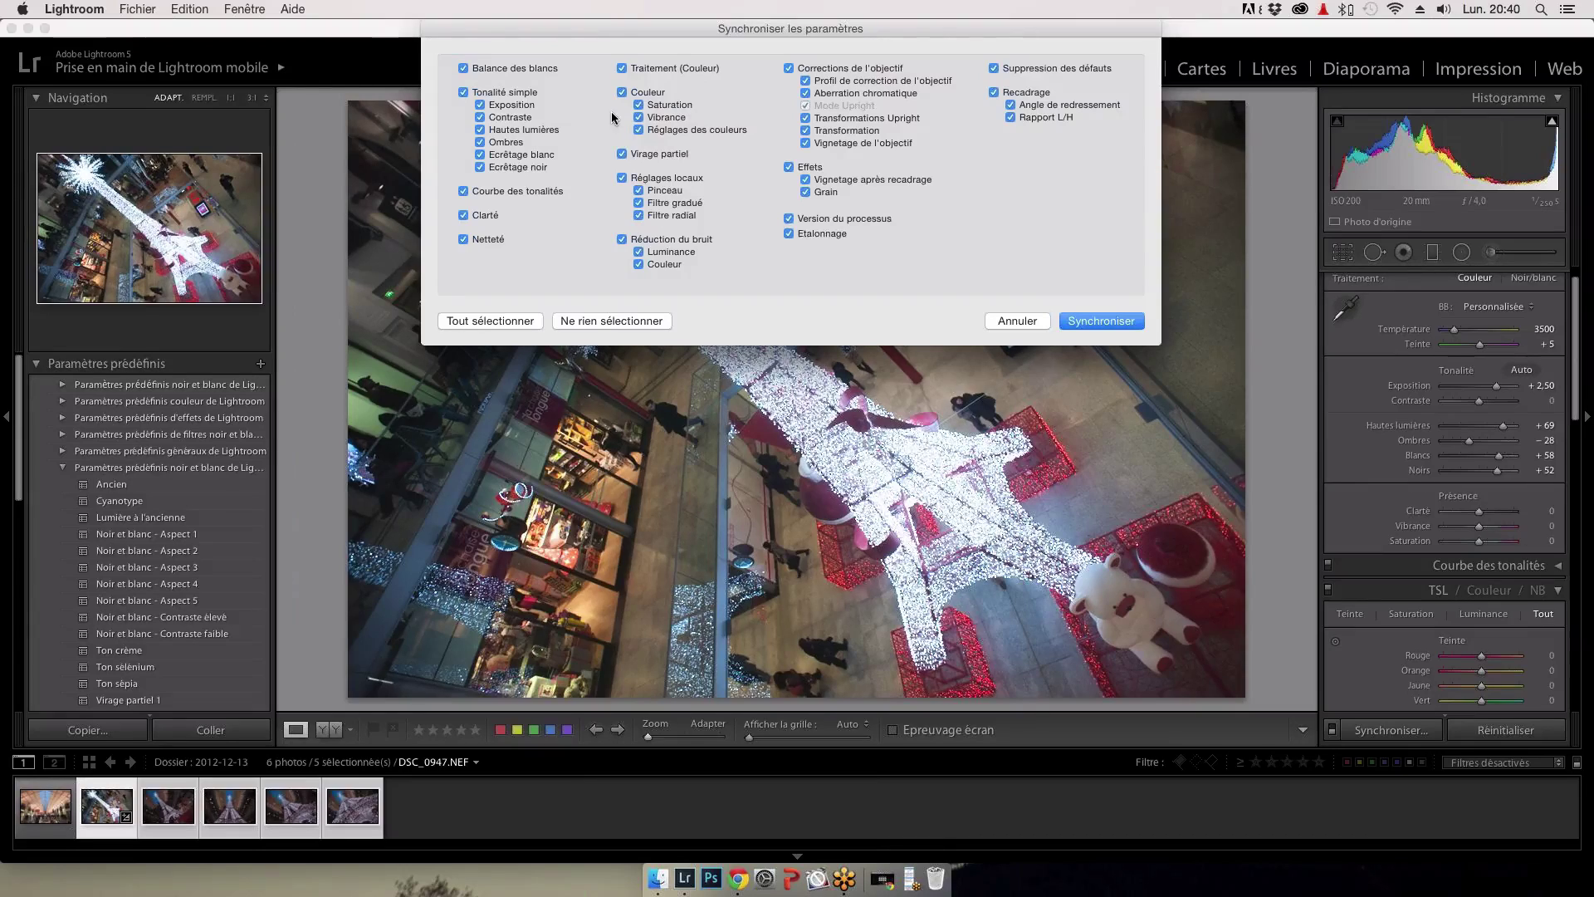
click(1013, 95)
click(1081, 320)
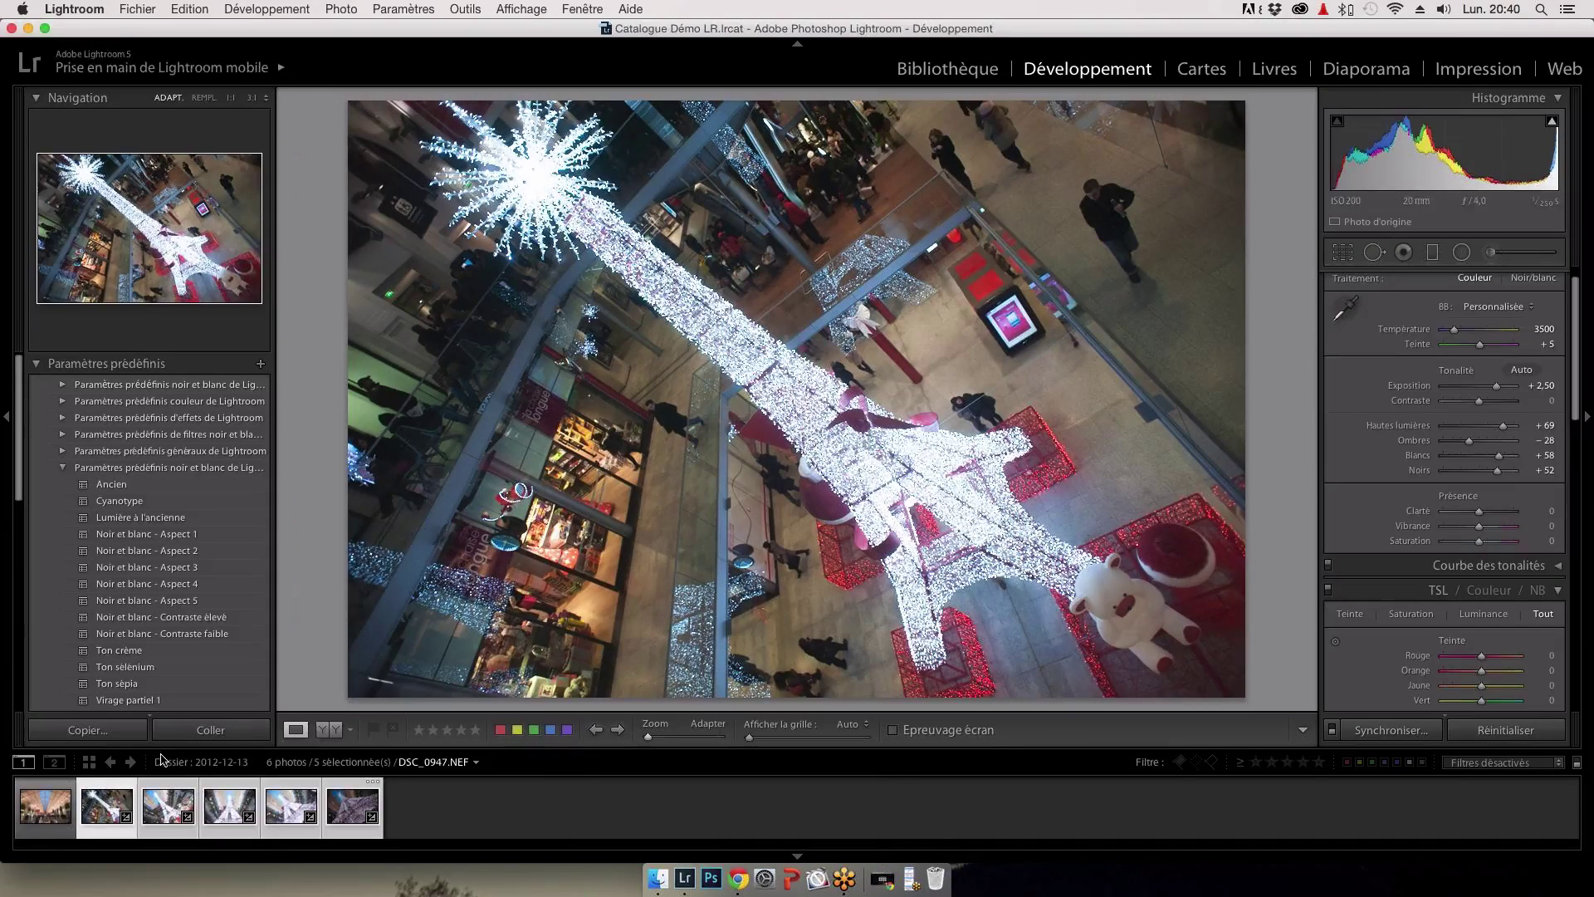
Step: Check the synchronised development on DSC_0952.NEF, DSC_0955.NEF and DSC_0956.NEF one after another
click(170, 815)
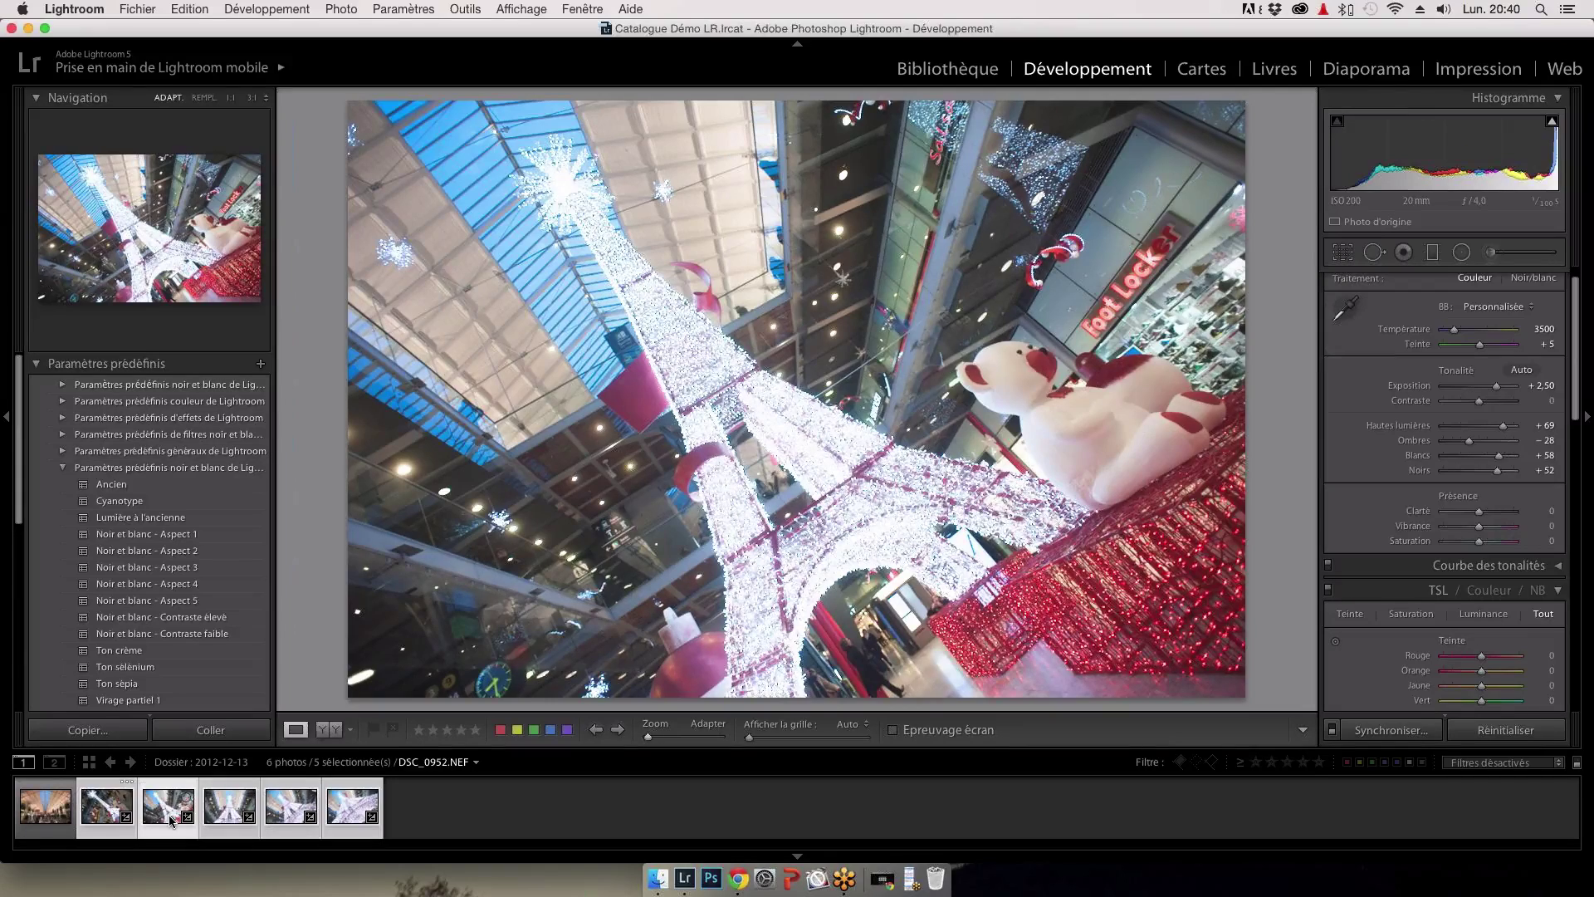
key(Right)
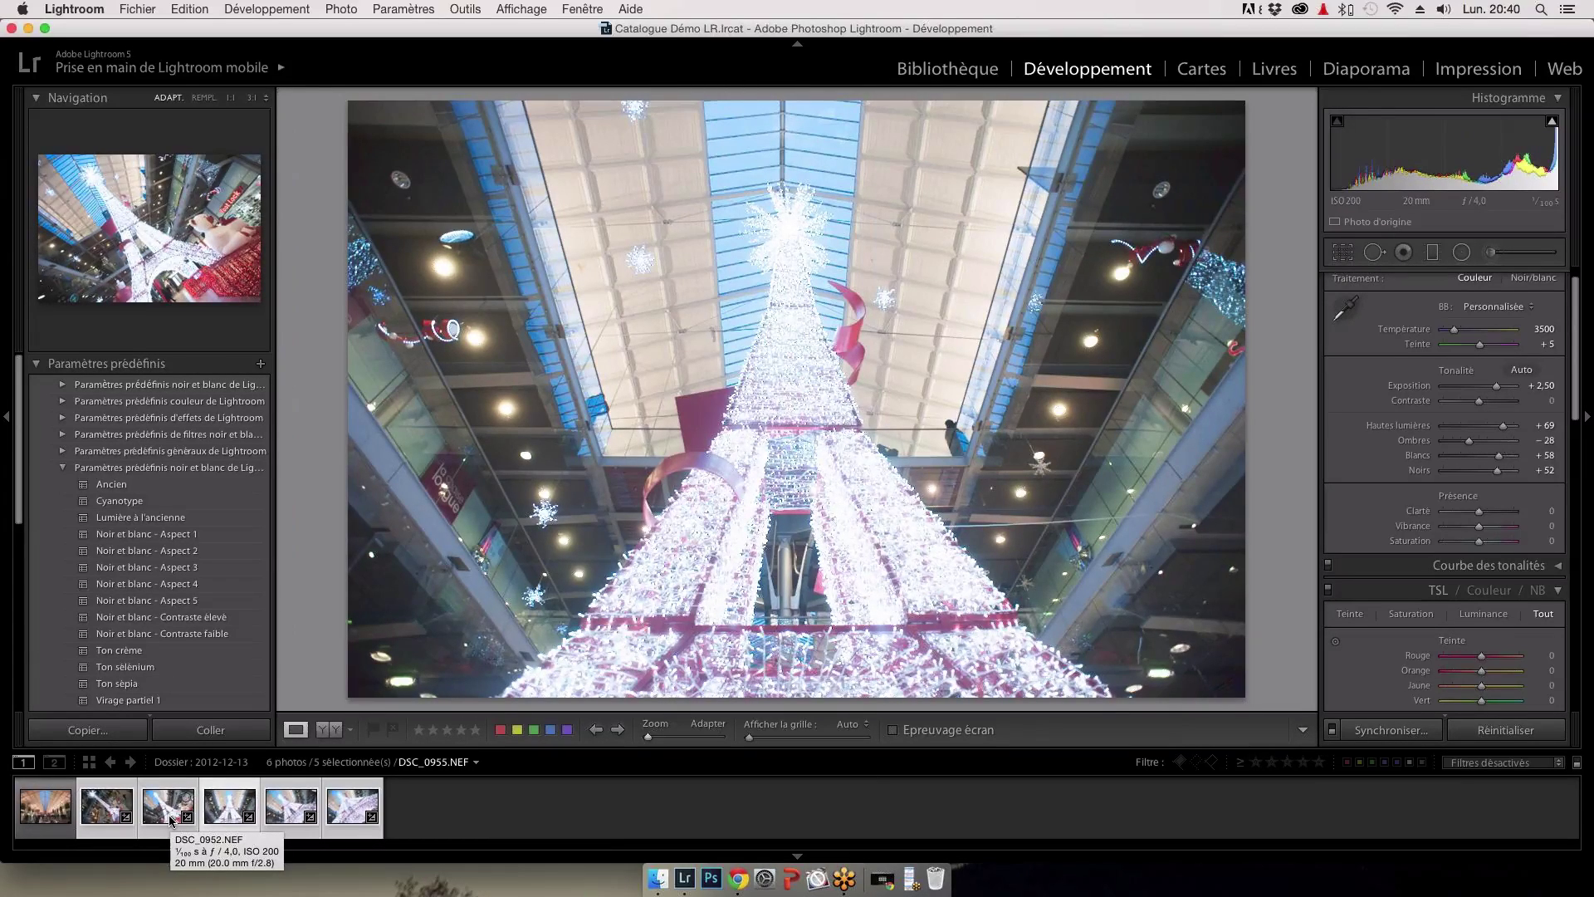
key(Right)
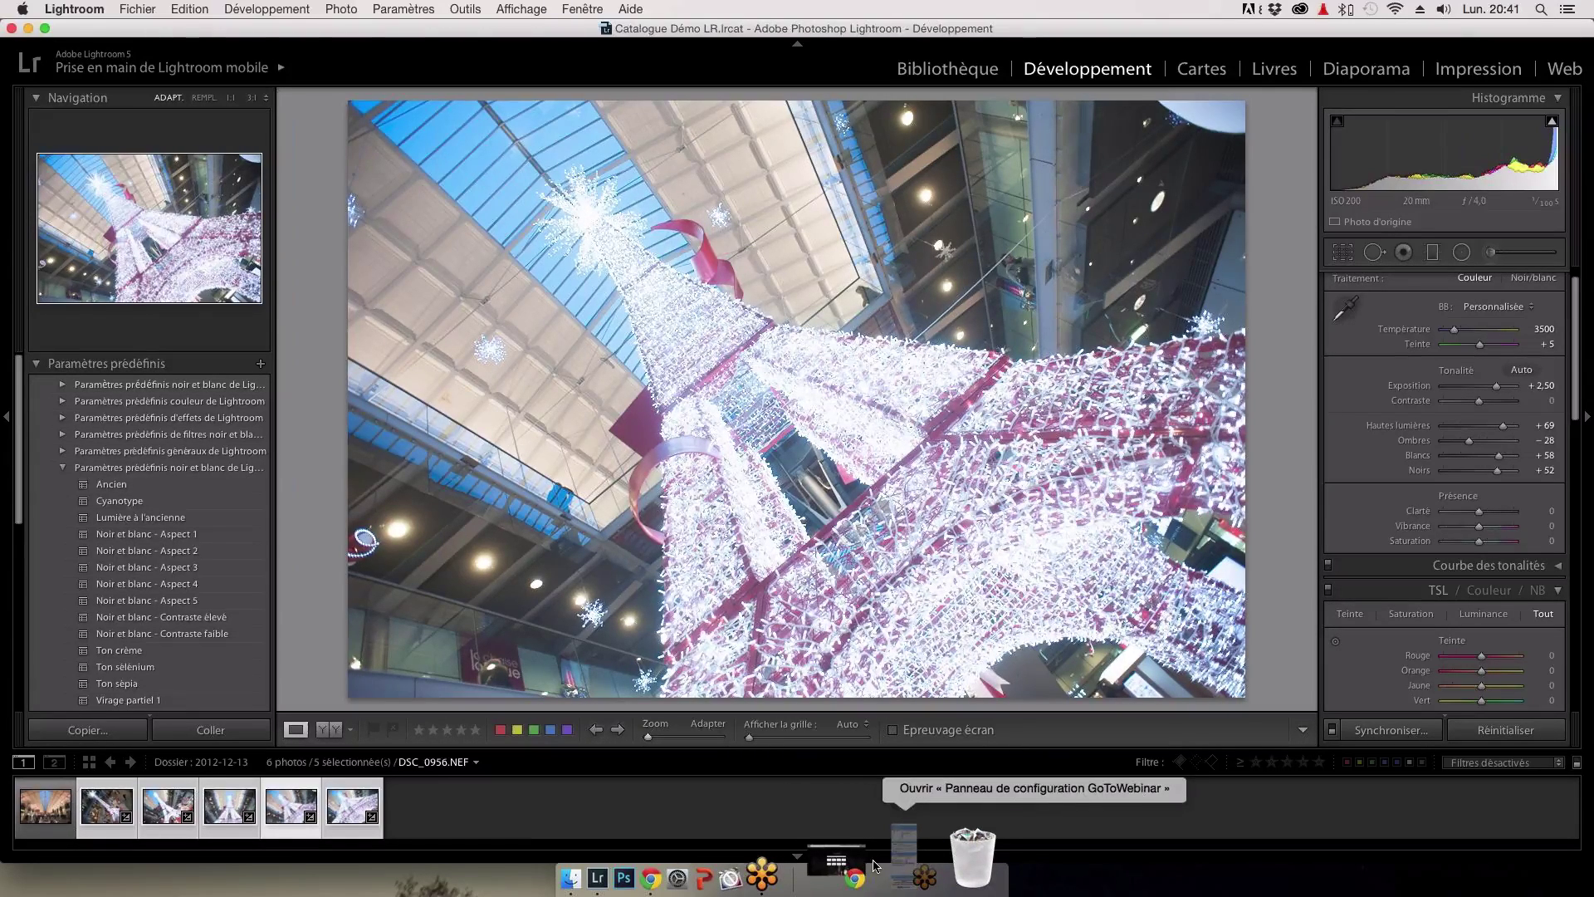
Step: Open the photo import dialog and list the available date formats for the destination folders, keeping 2014/2014-12-15
click(917, 860)
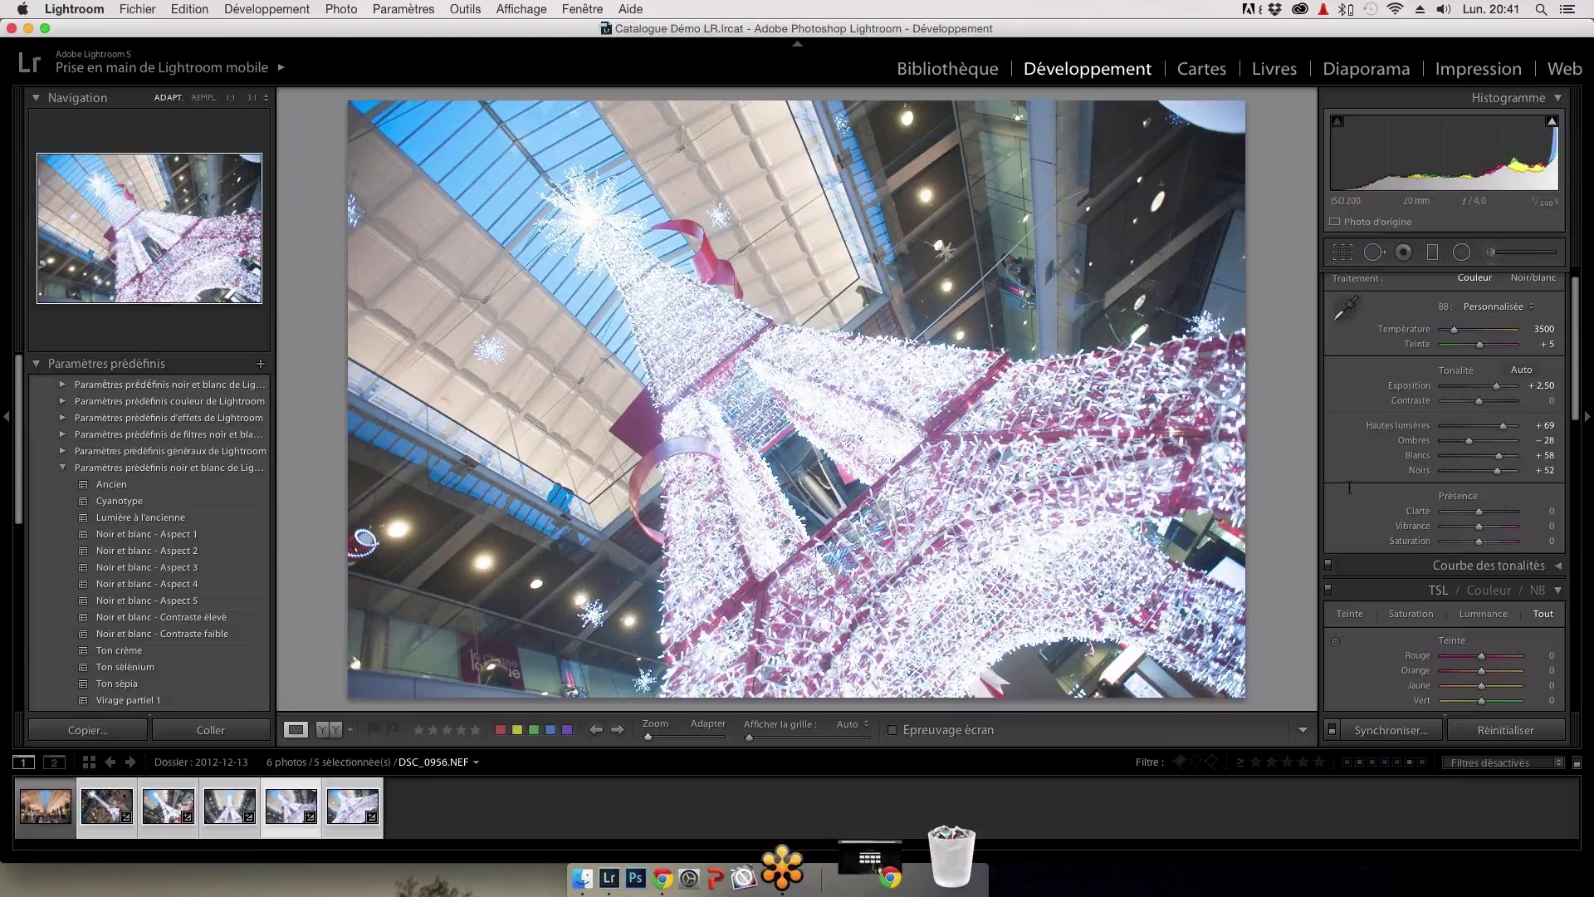
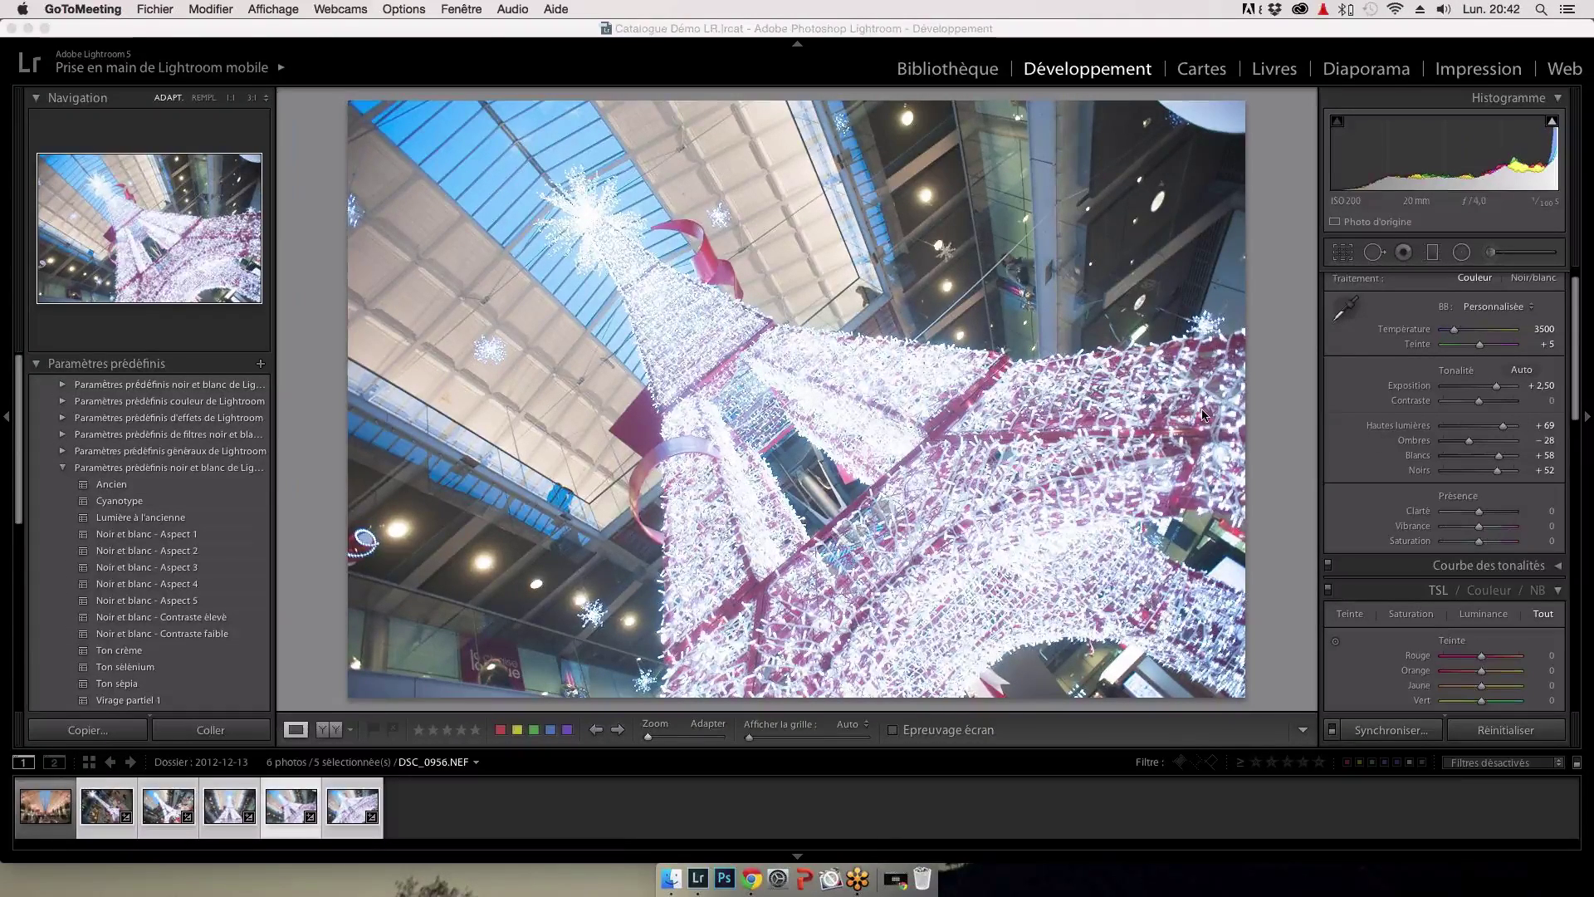
click(166, 43)
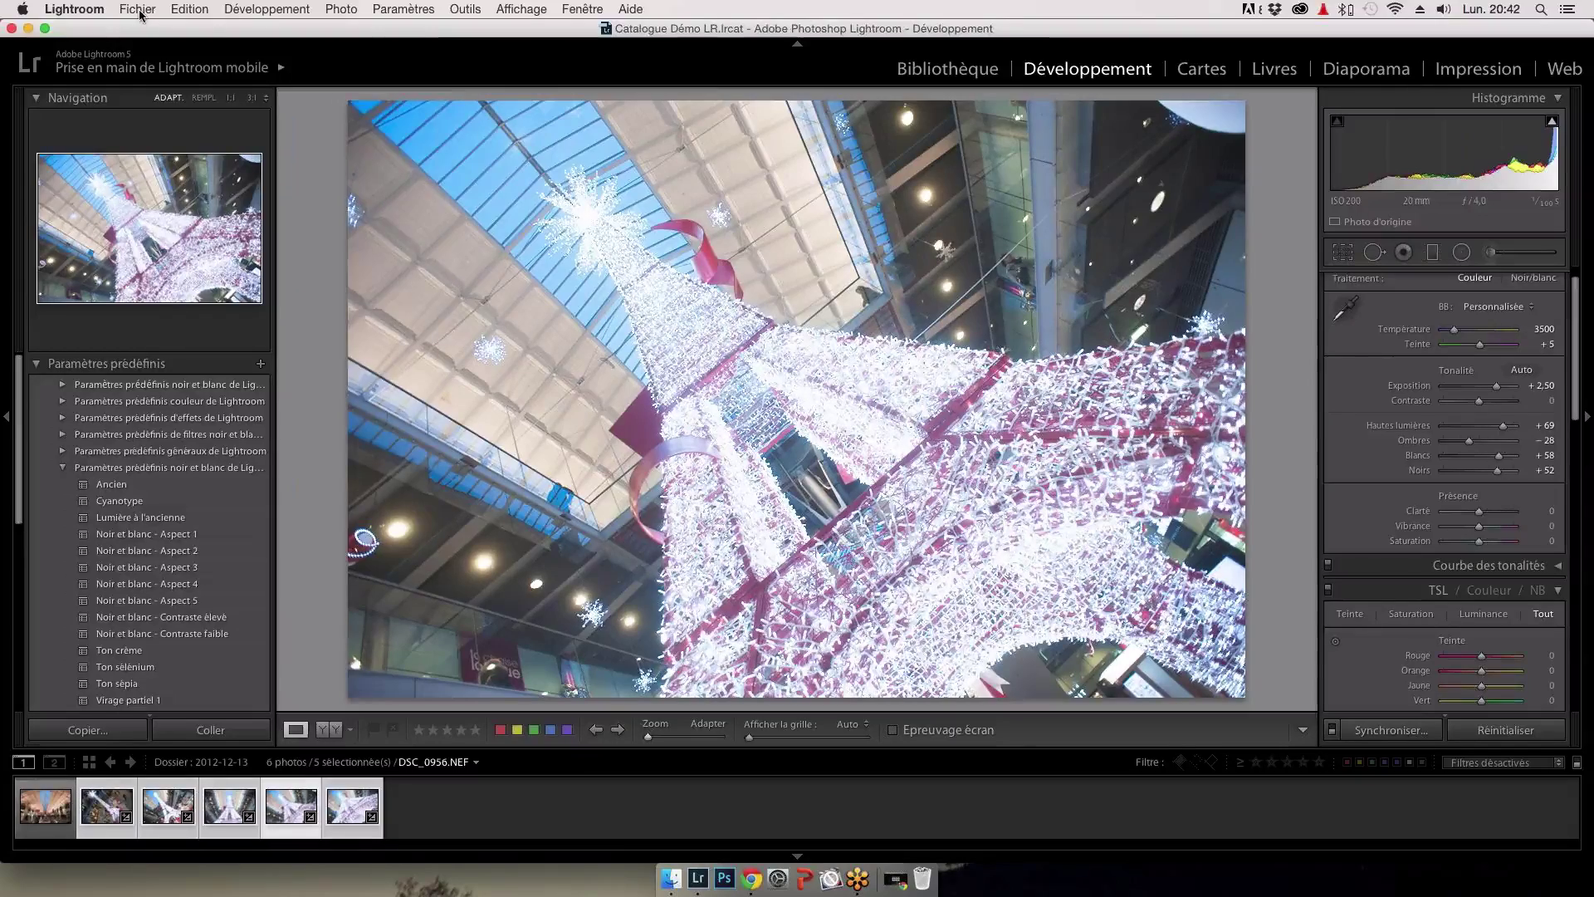
click(138, 10)
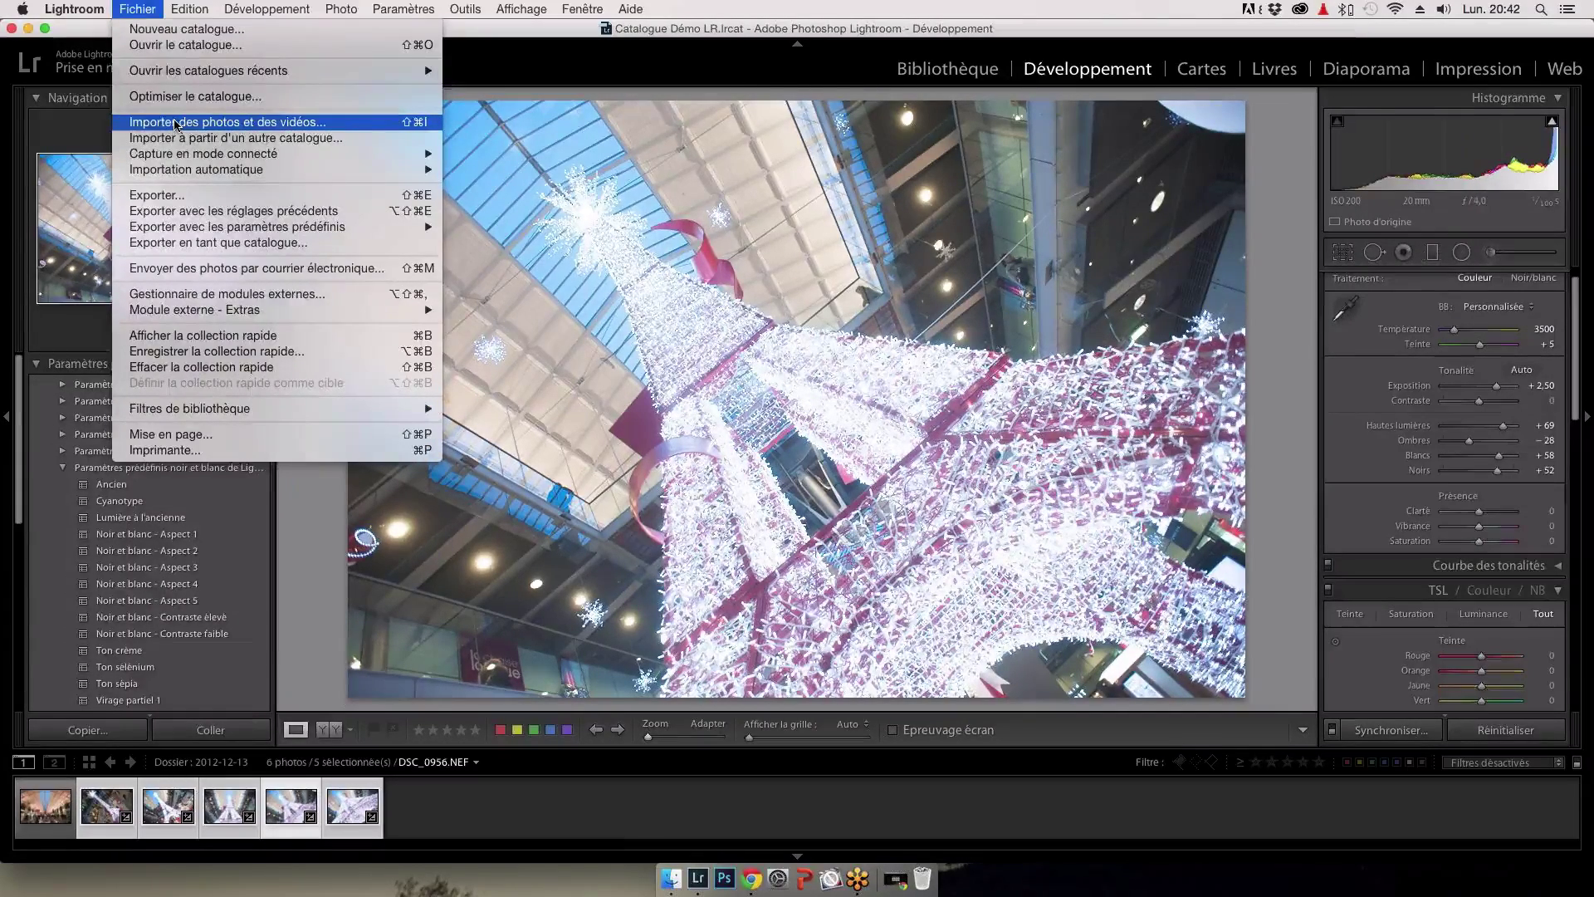
click(176, 122)
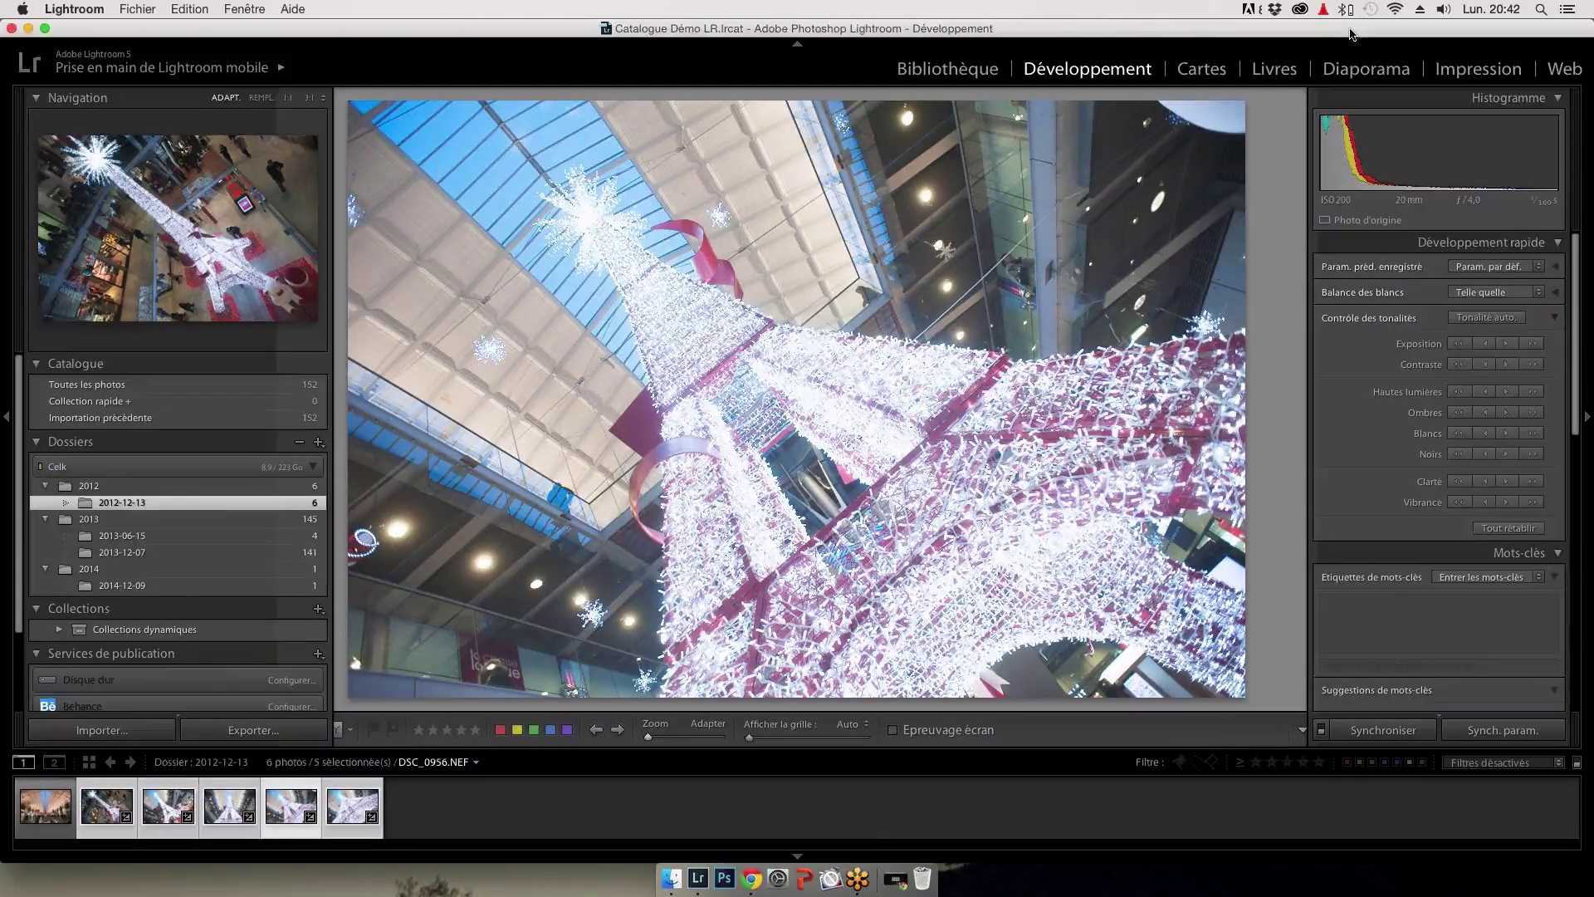
key(super+shift+i)
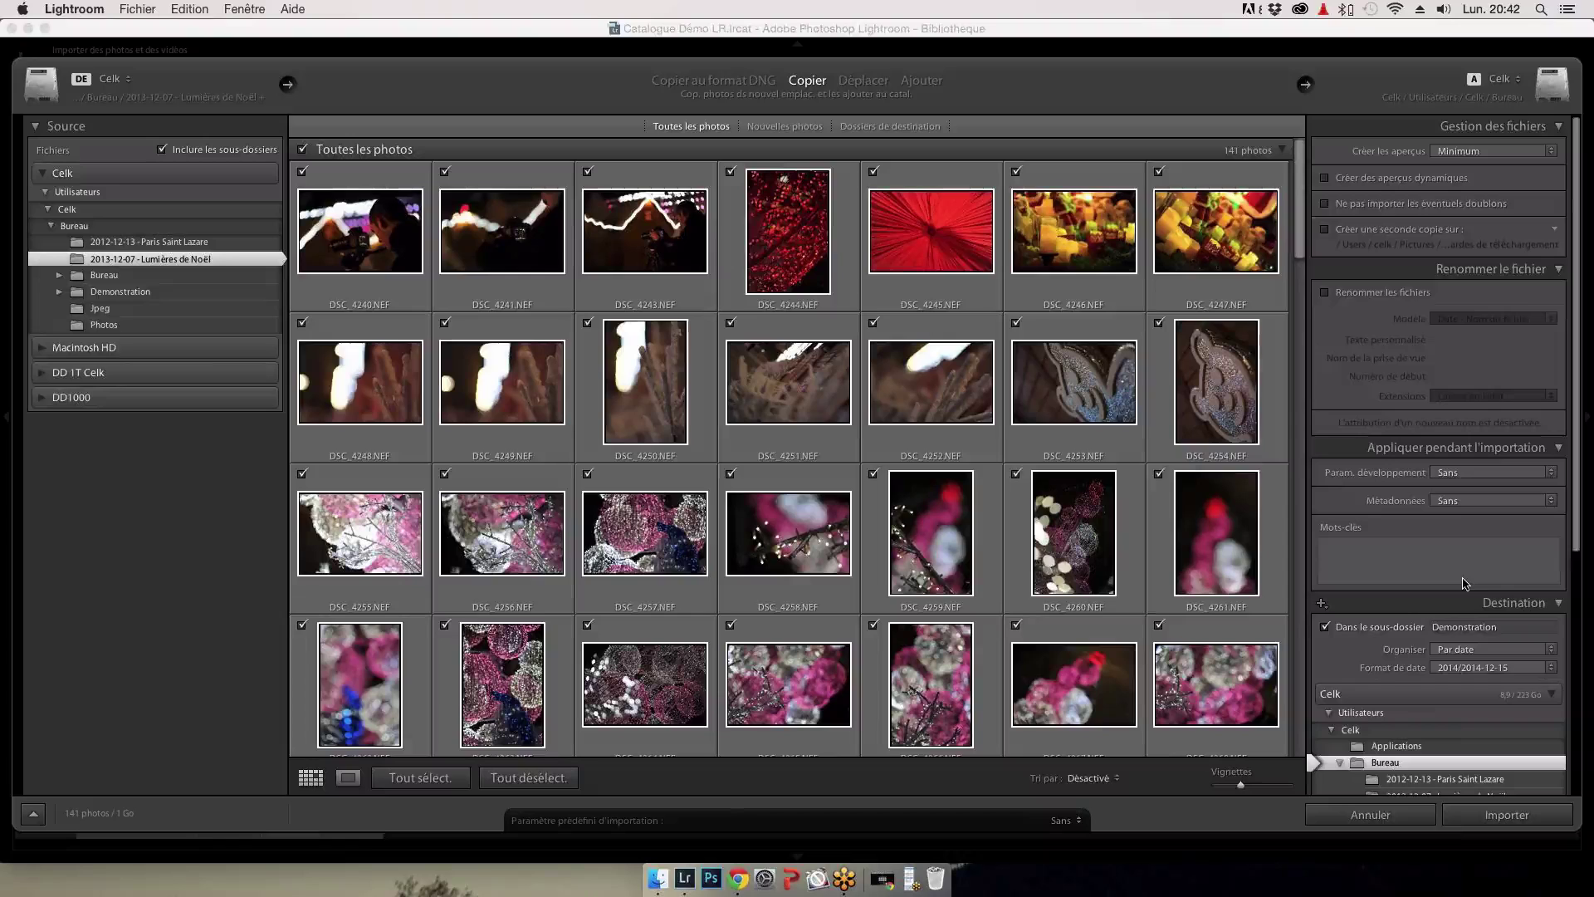
click(1460, 532)
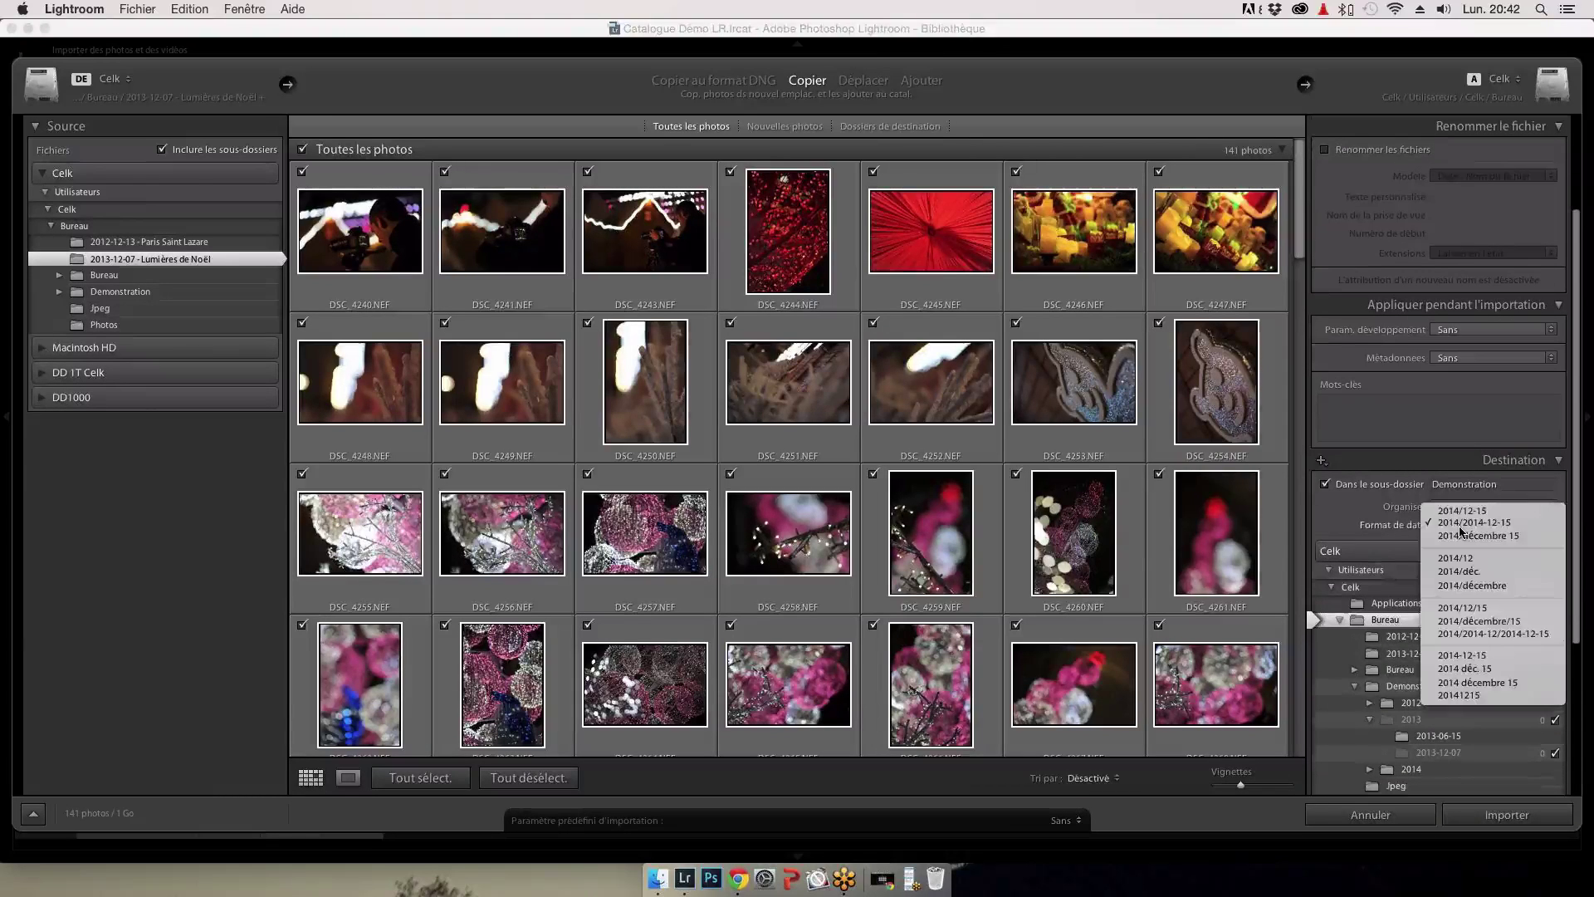
click(1459, 526)
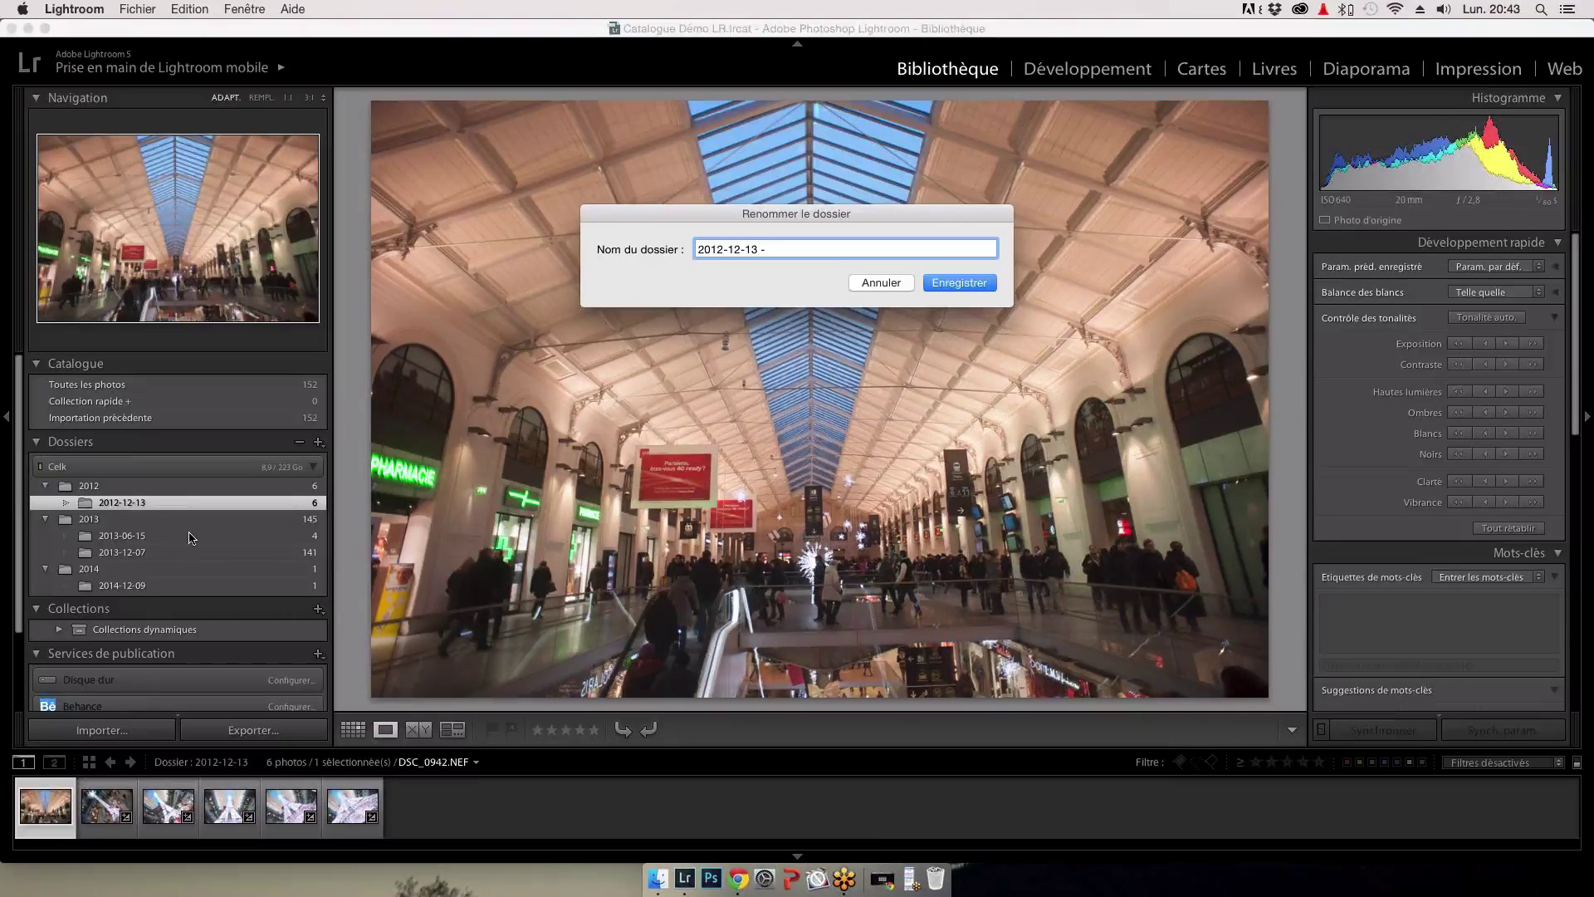
Step: Rename the folder 2012-12-13 as "2012-12-13 - Tour Eiffel St Lazare"
text(Tour Eiffel St Lazare)
click(961, 283)
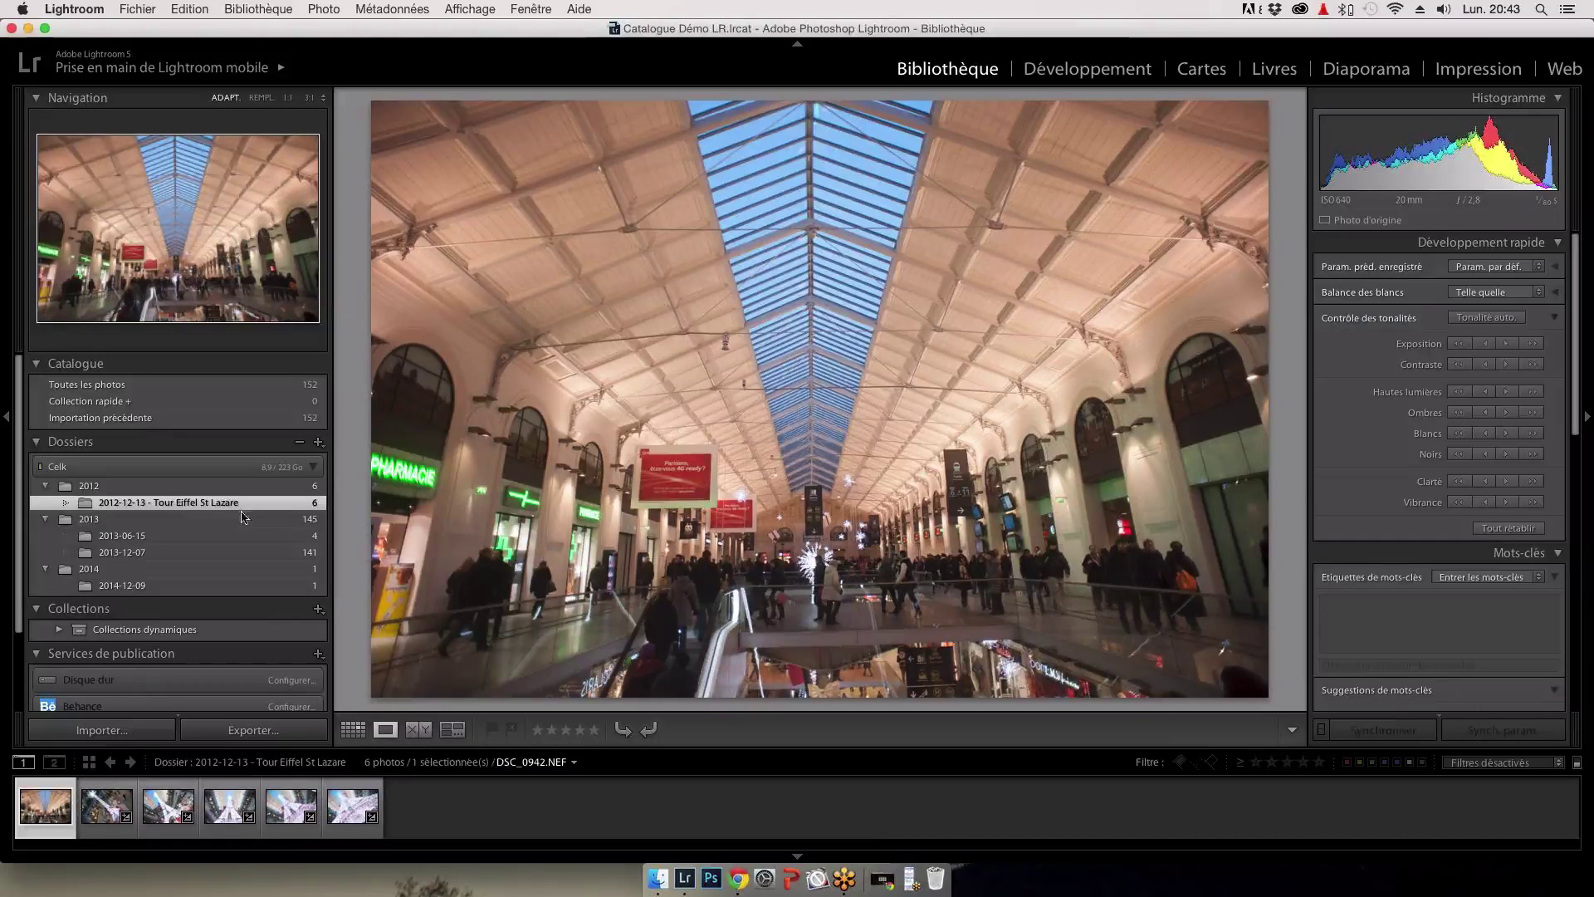
Step: Switch to Finder, look at the contents of the Bureau folder and put the window away again
click(659, 879)
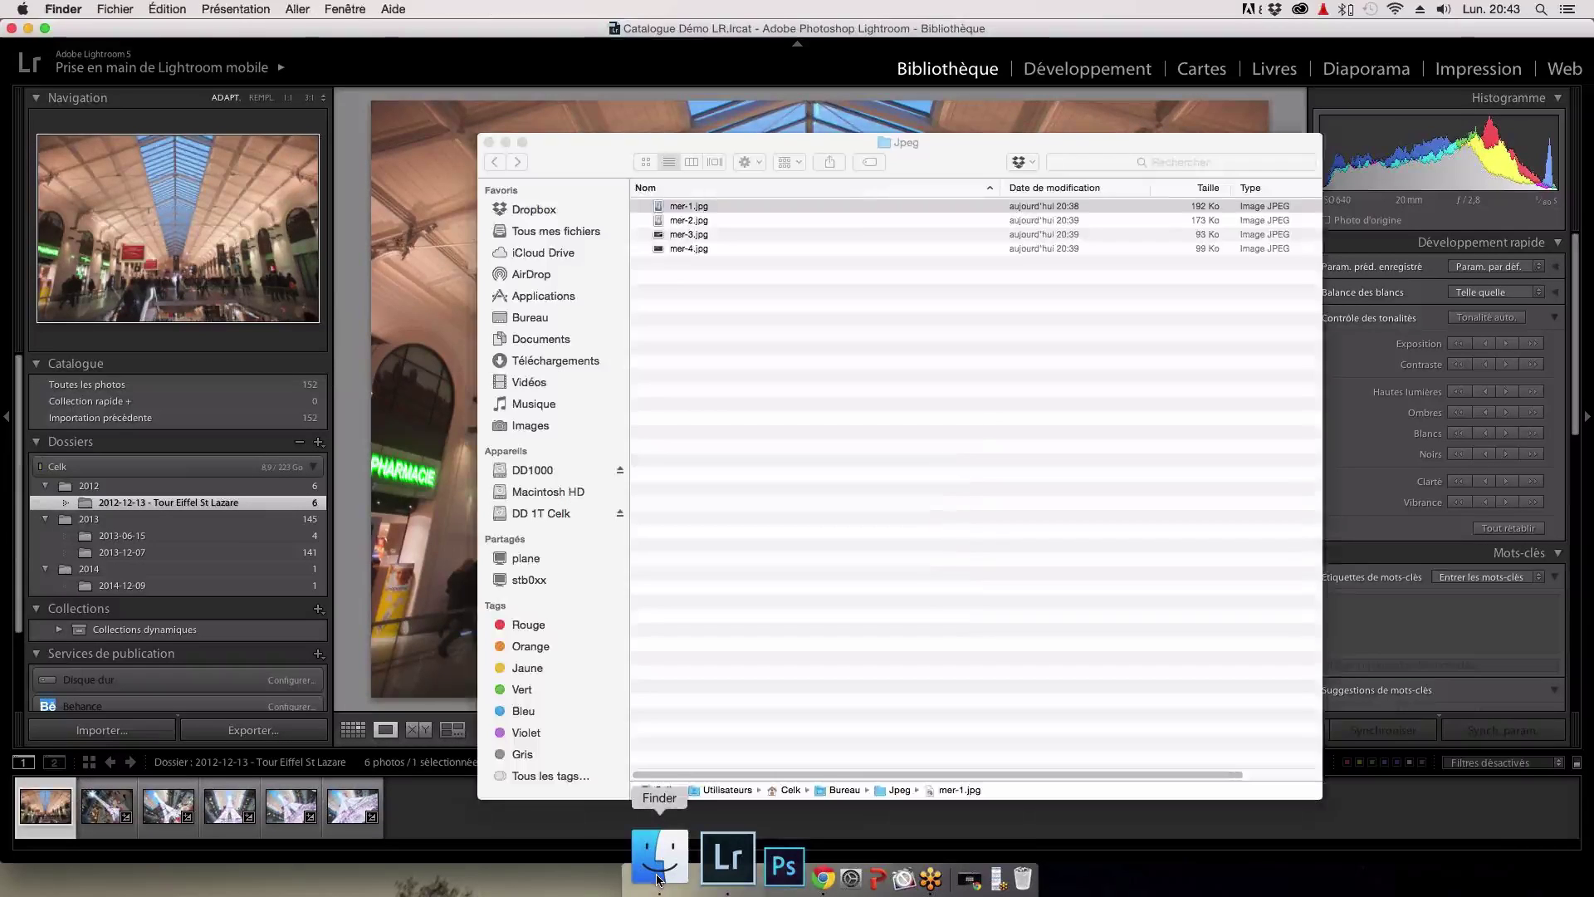
click(531, 425)
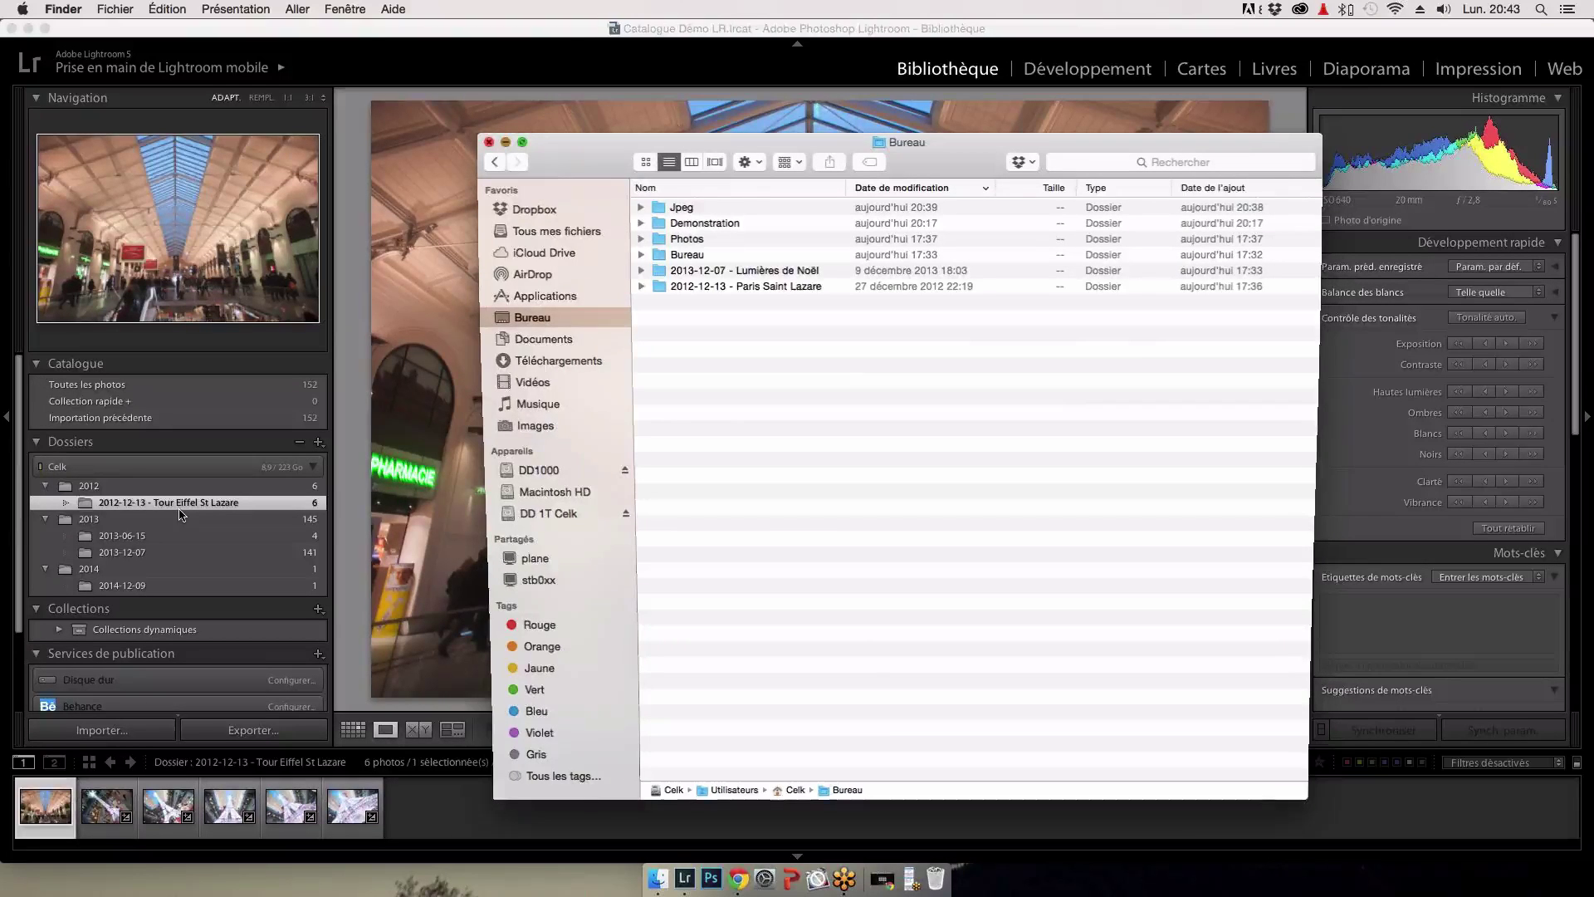
click(505, 142)
Step: Show the photos of folders 2013-06-15 and 2014-12-09, and inspect the clouds of DSC_1904.NEF at full magnification
click(130, 539)
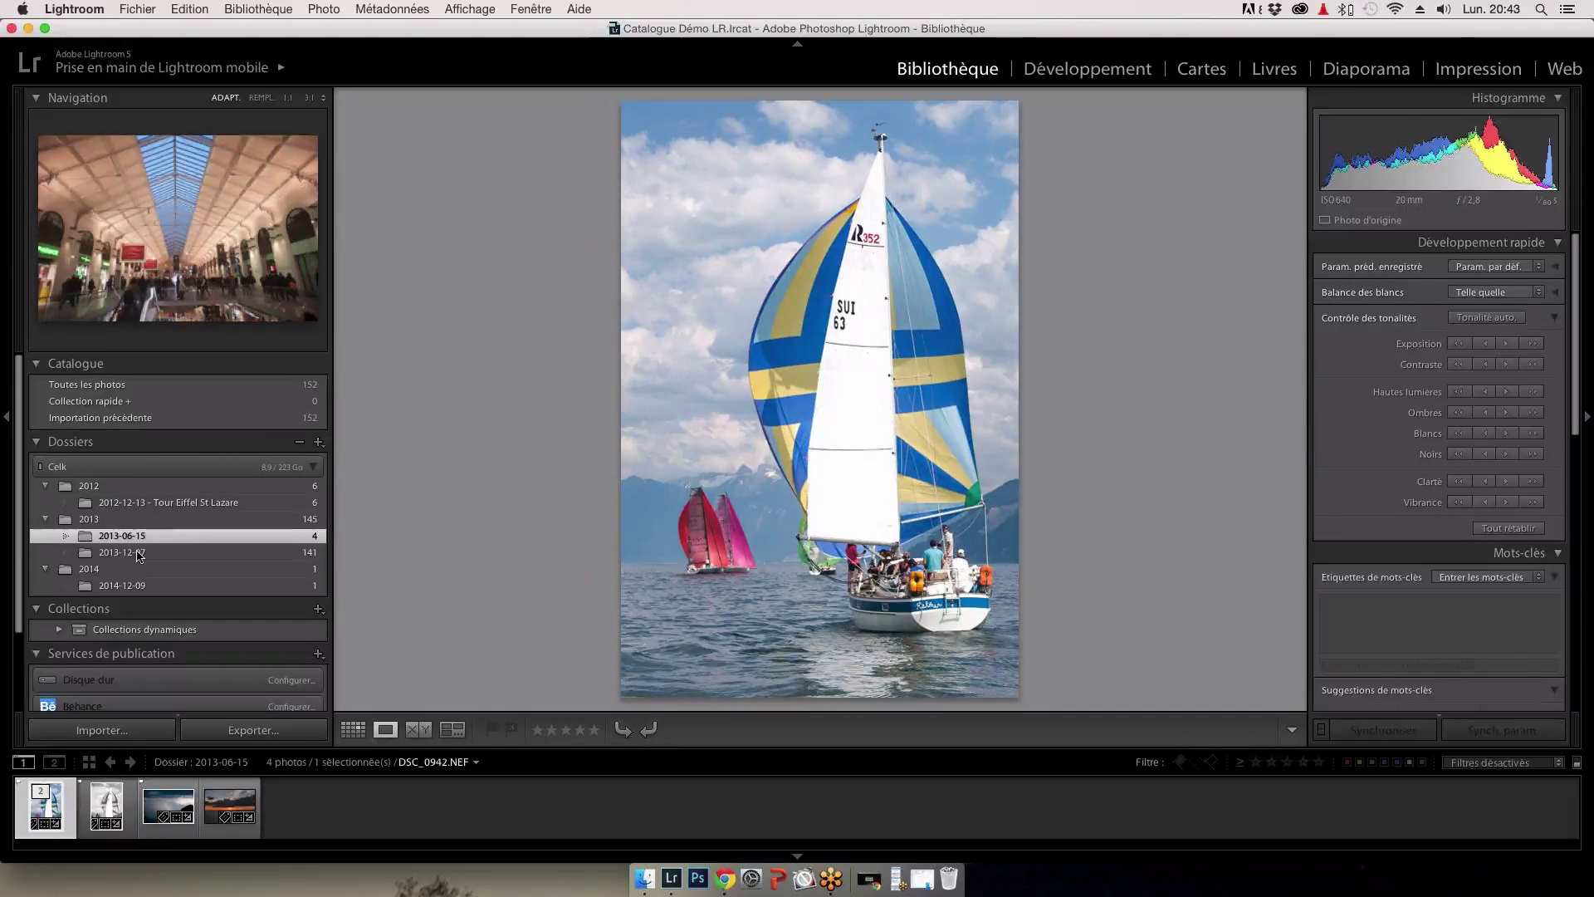
click(125, 585)
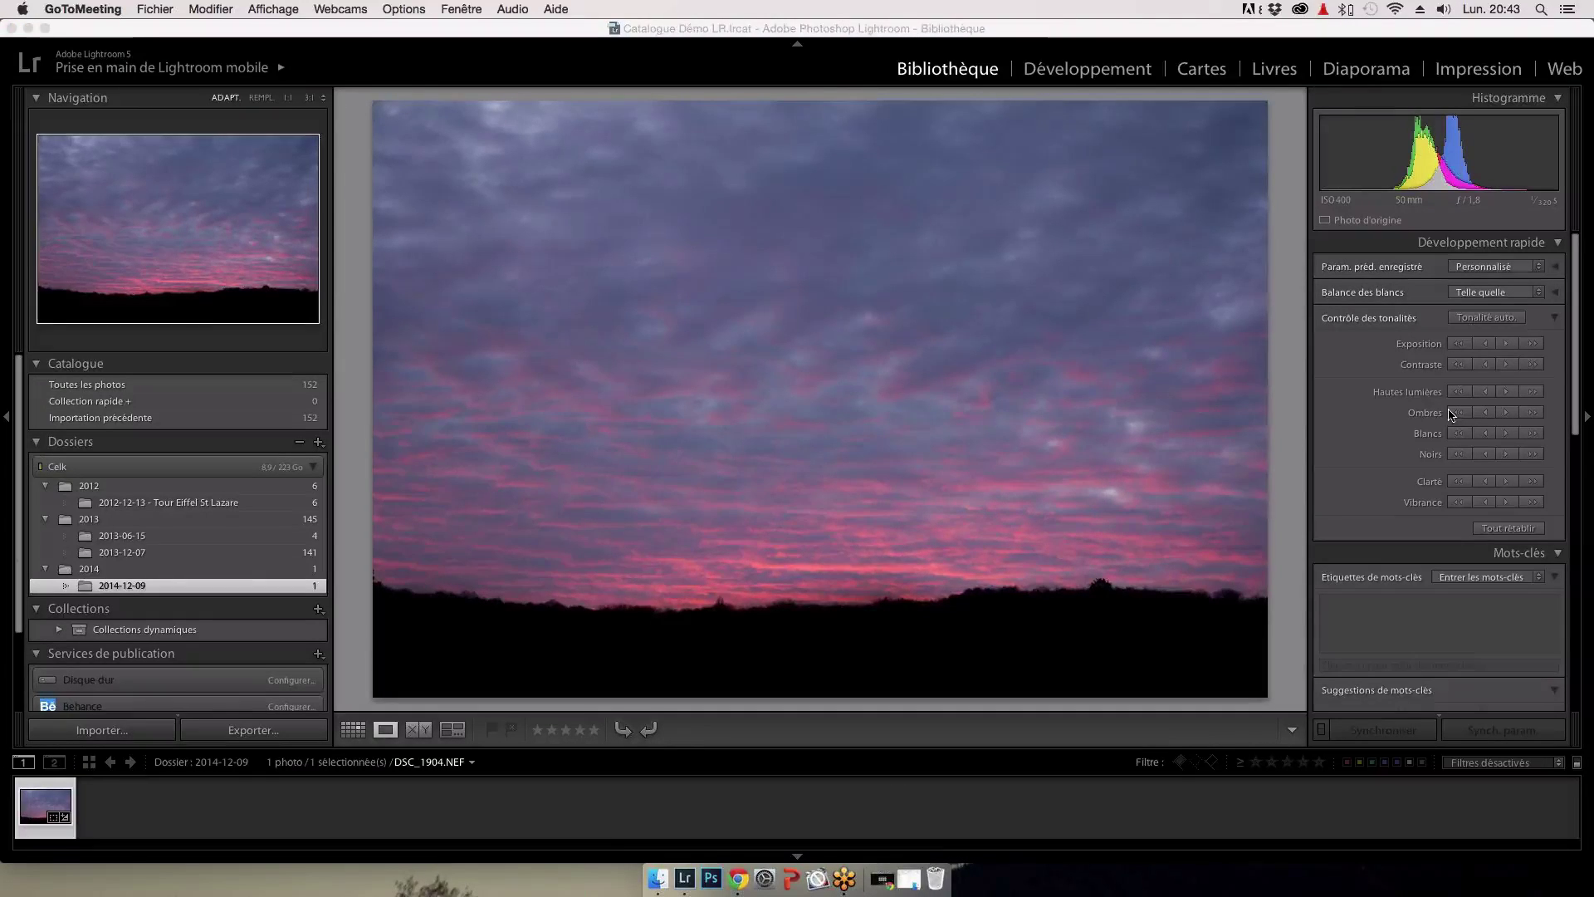
click(1222, 471)
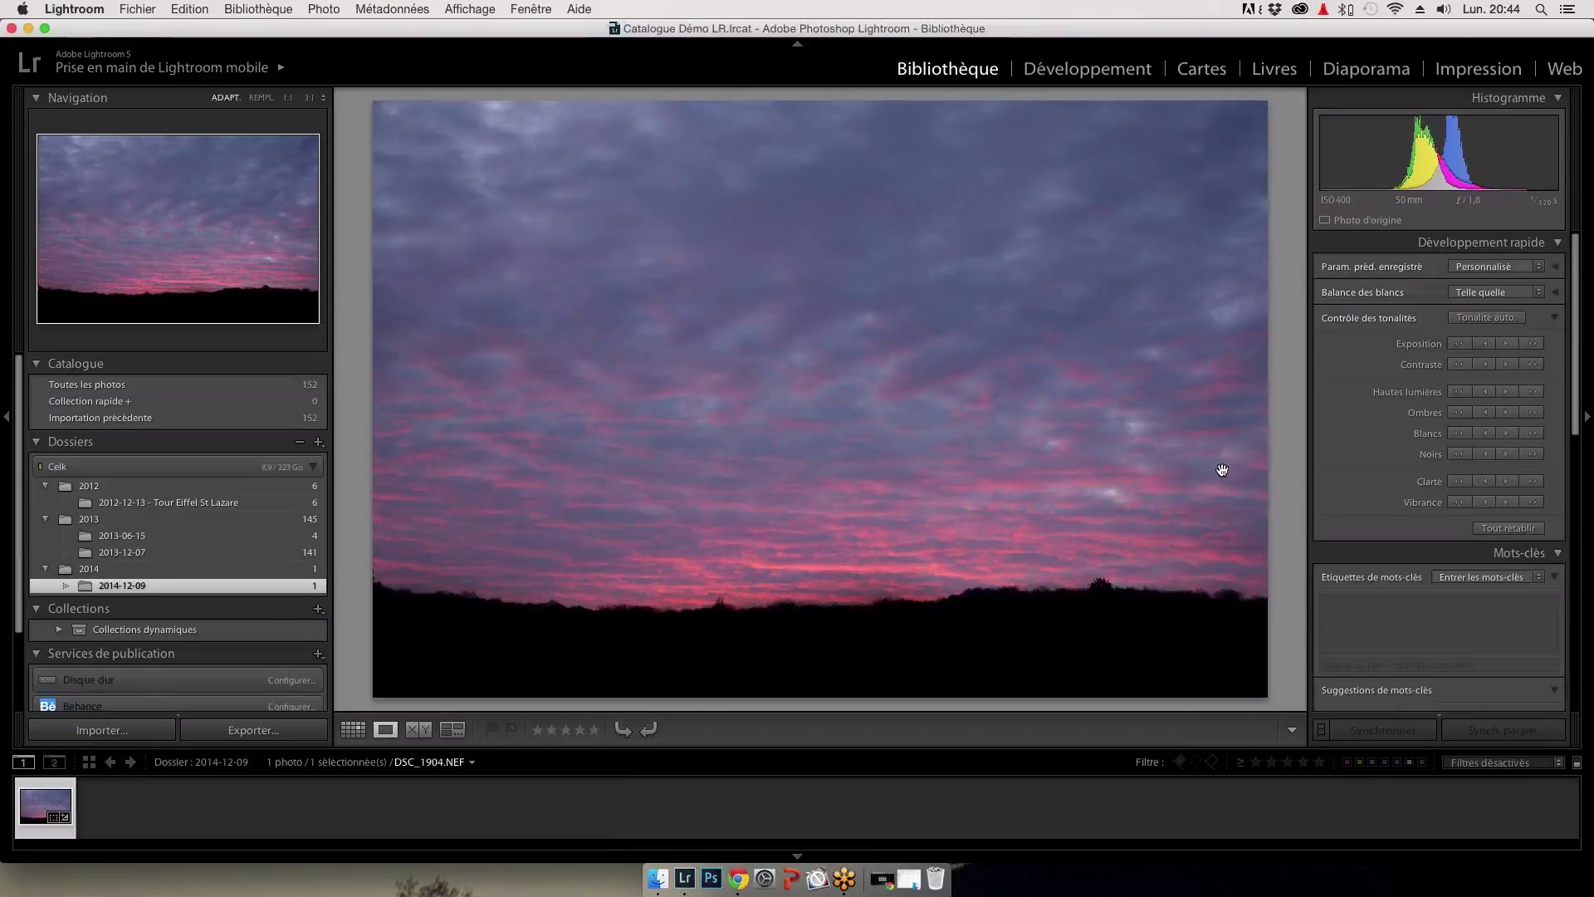
click(1196, 476)
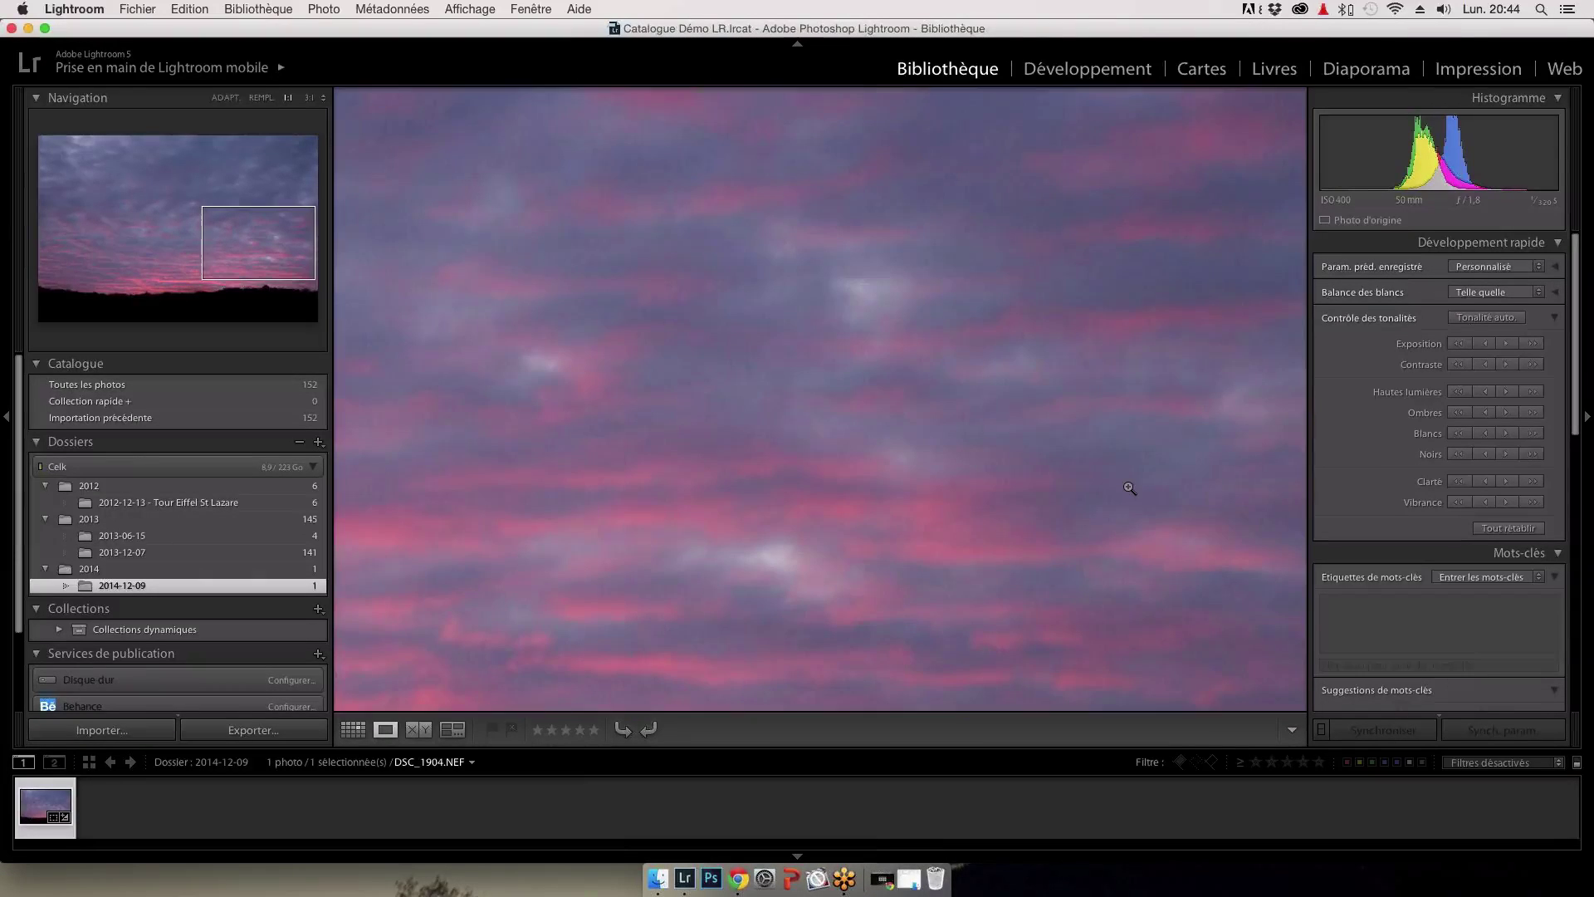
Step: Open DSC_1904.NEF in the Développement module and reset its crop to the full frame with the Original aspect
key(d)
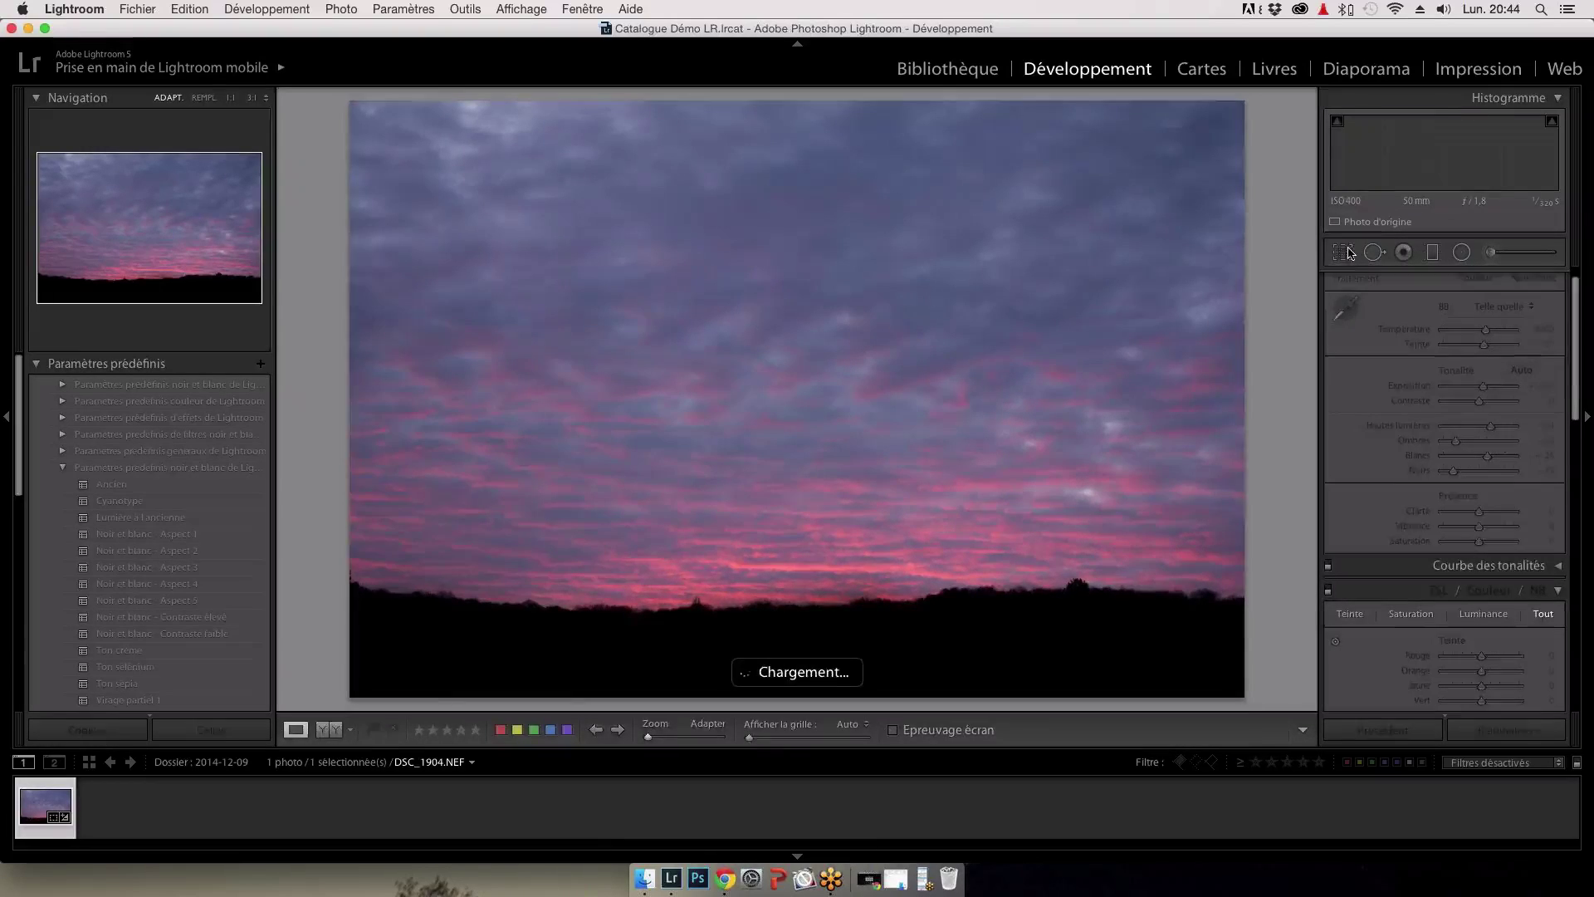
click(1343, 251)
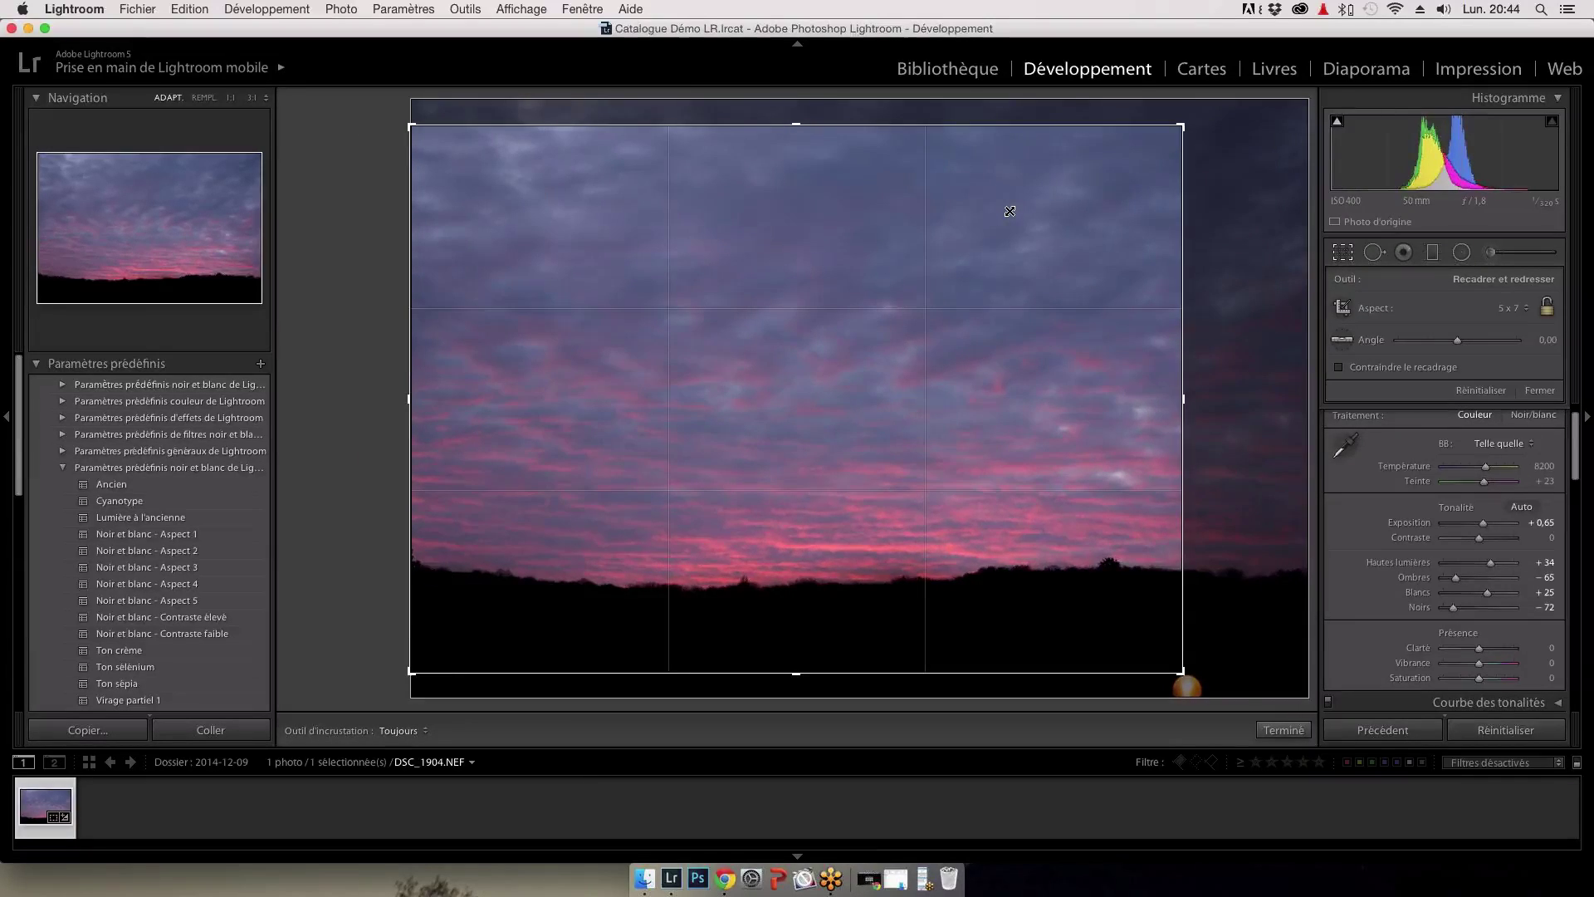
key(super+alt+r)
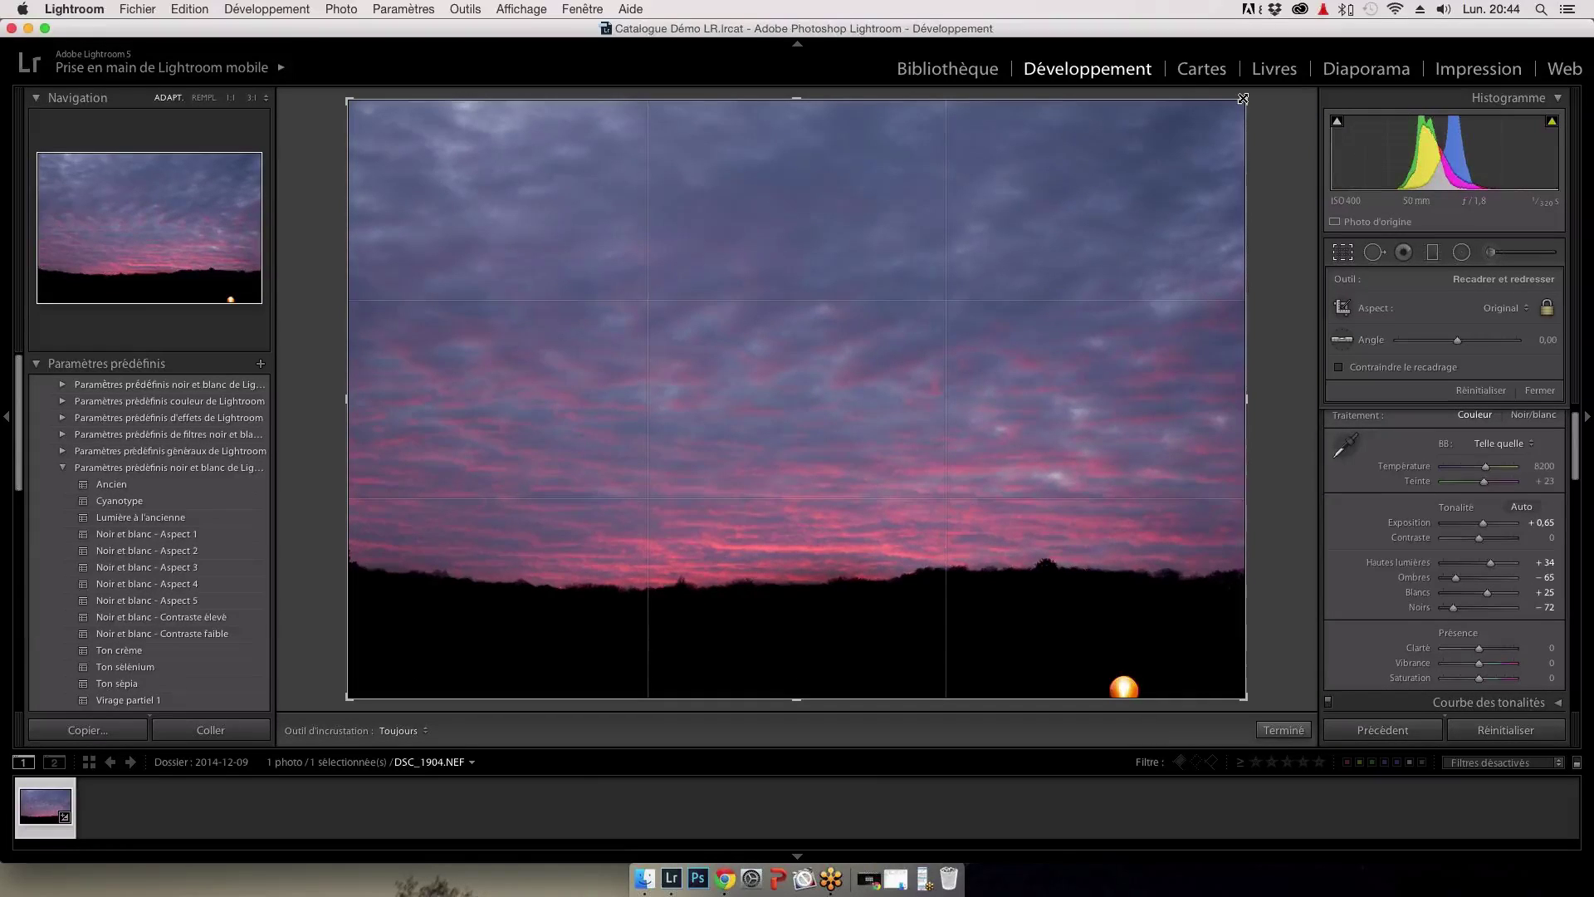
Step: Try a smaller crop of DSC_1904.NEF, switching its orientation to portrait and back to landscape
drag(1243, 99, 1104, 227)
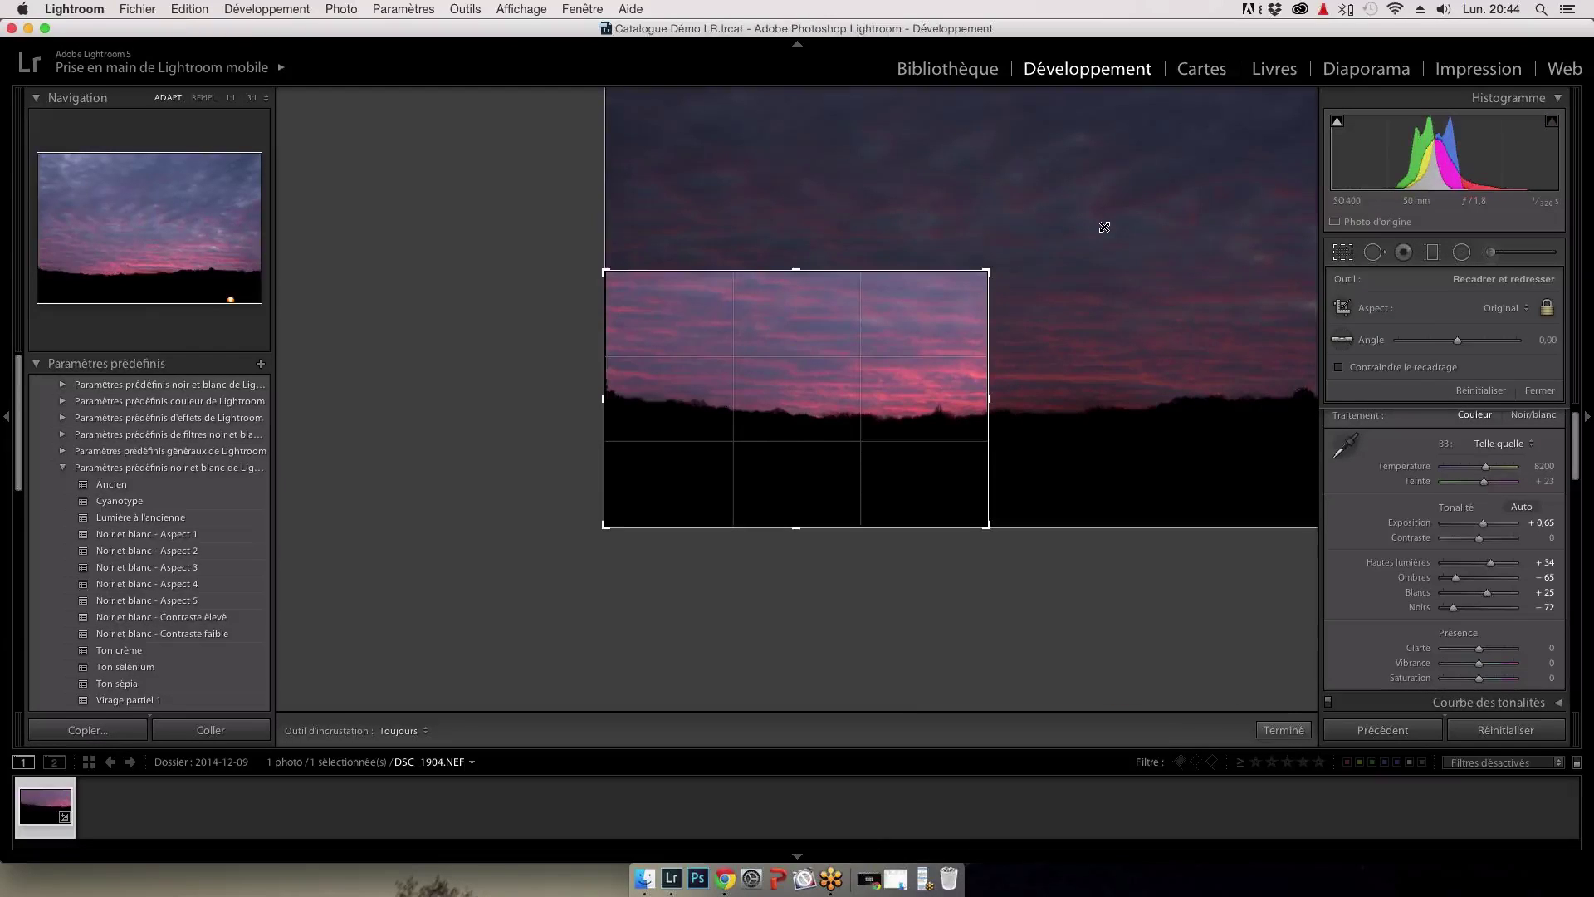
key(x)
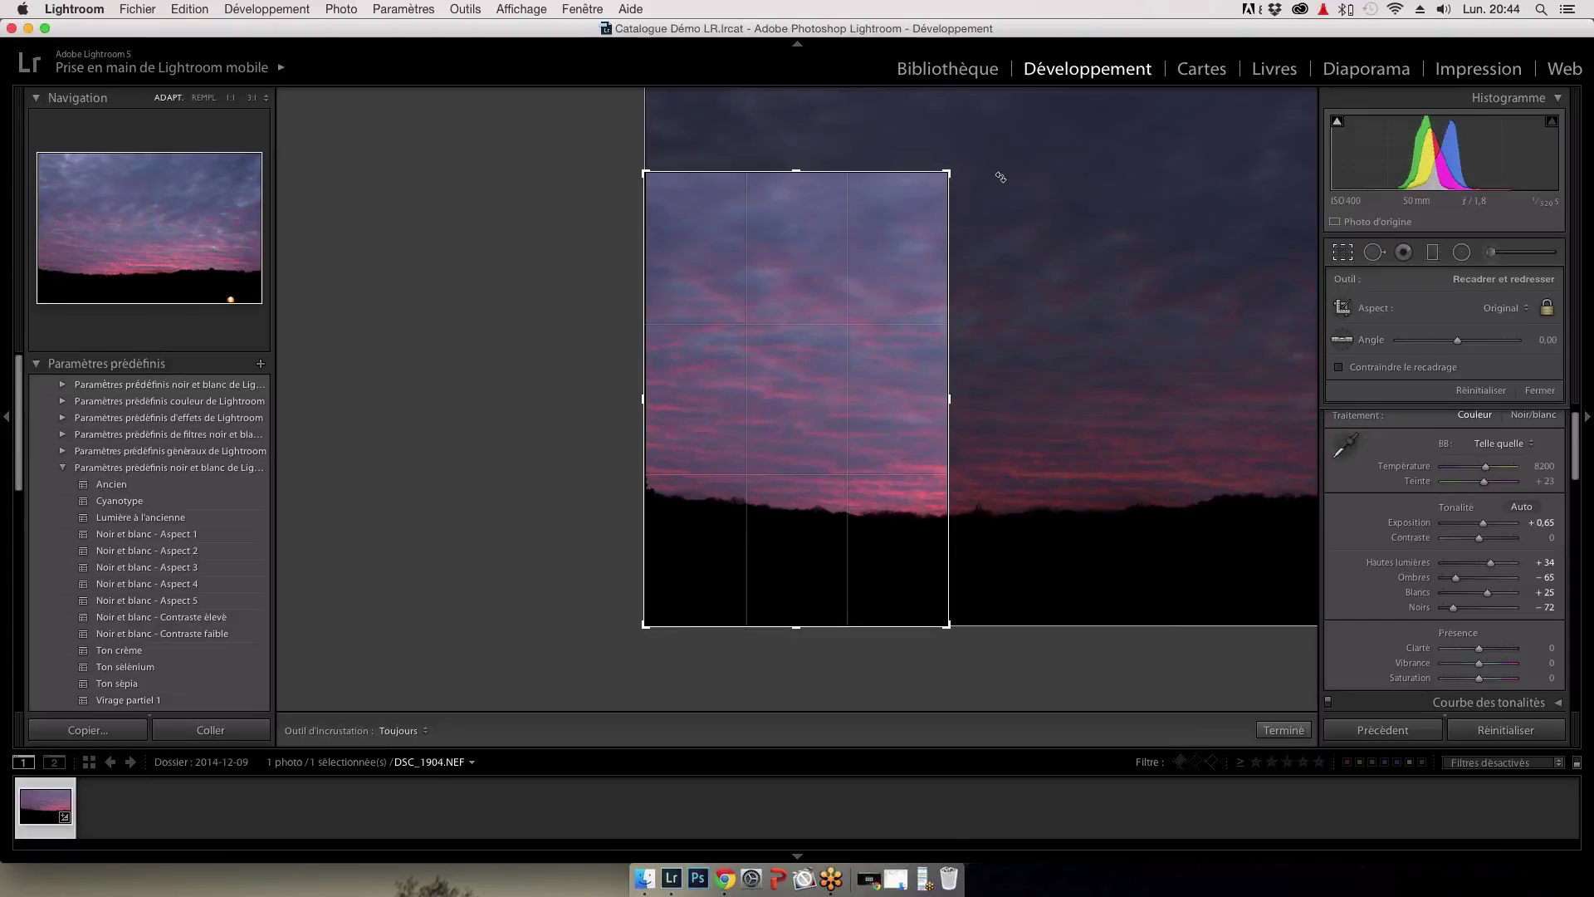
key(x)
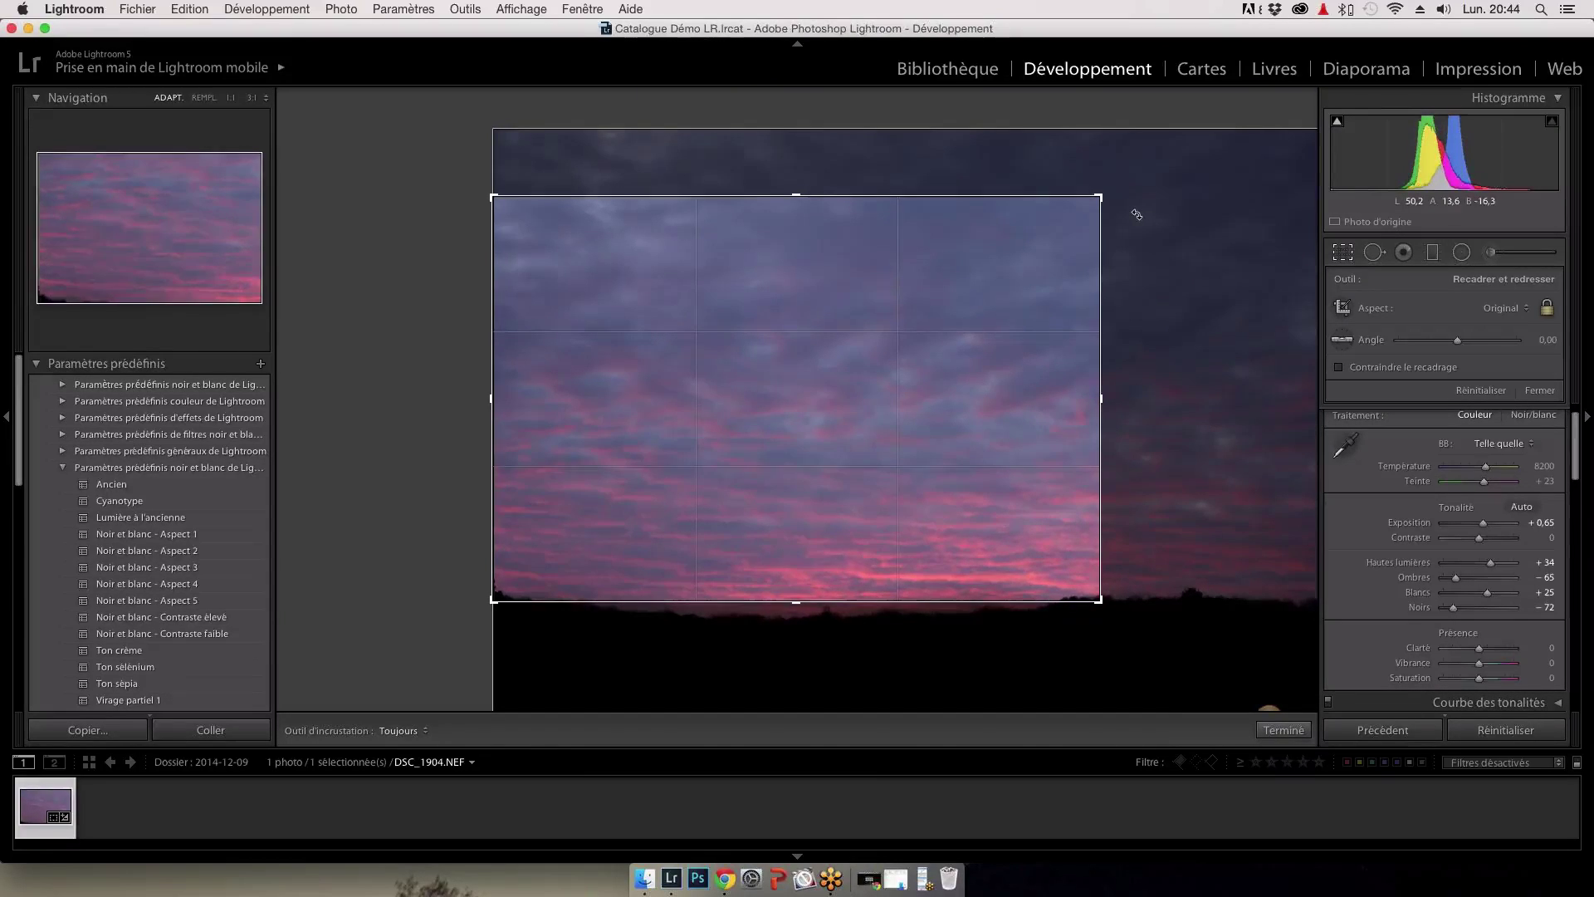
Step: Resize the landscape crop frame of DSC_1904.NEF, switch it to portrait orientation and reposition the photo inside it
drag(1101, 600, 1071, 581)
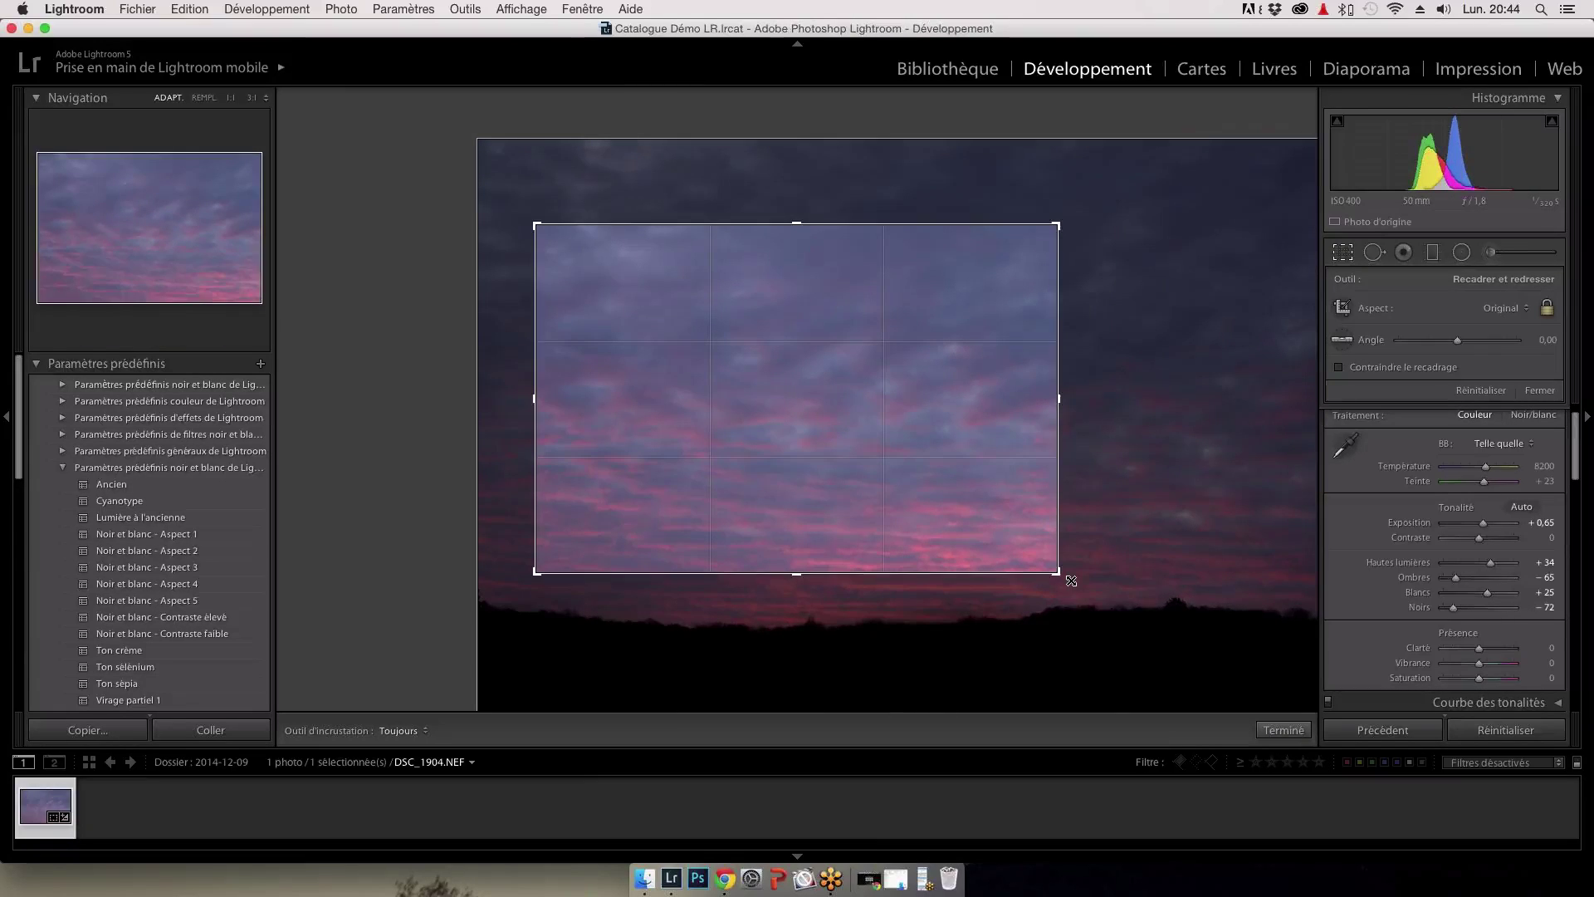
drag(1070, 581, 1193, 633)
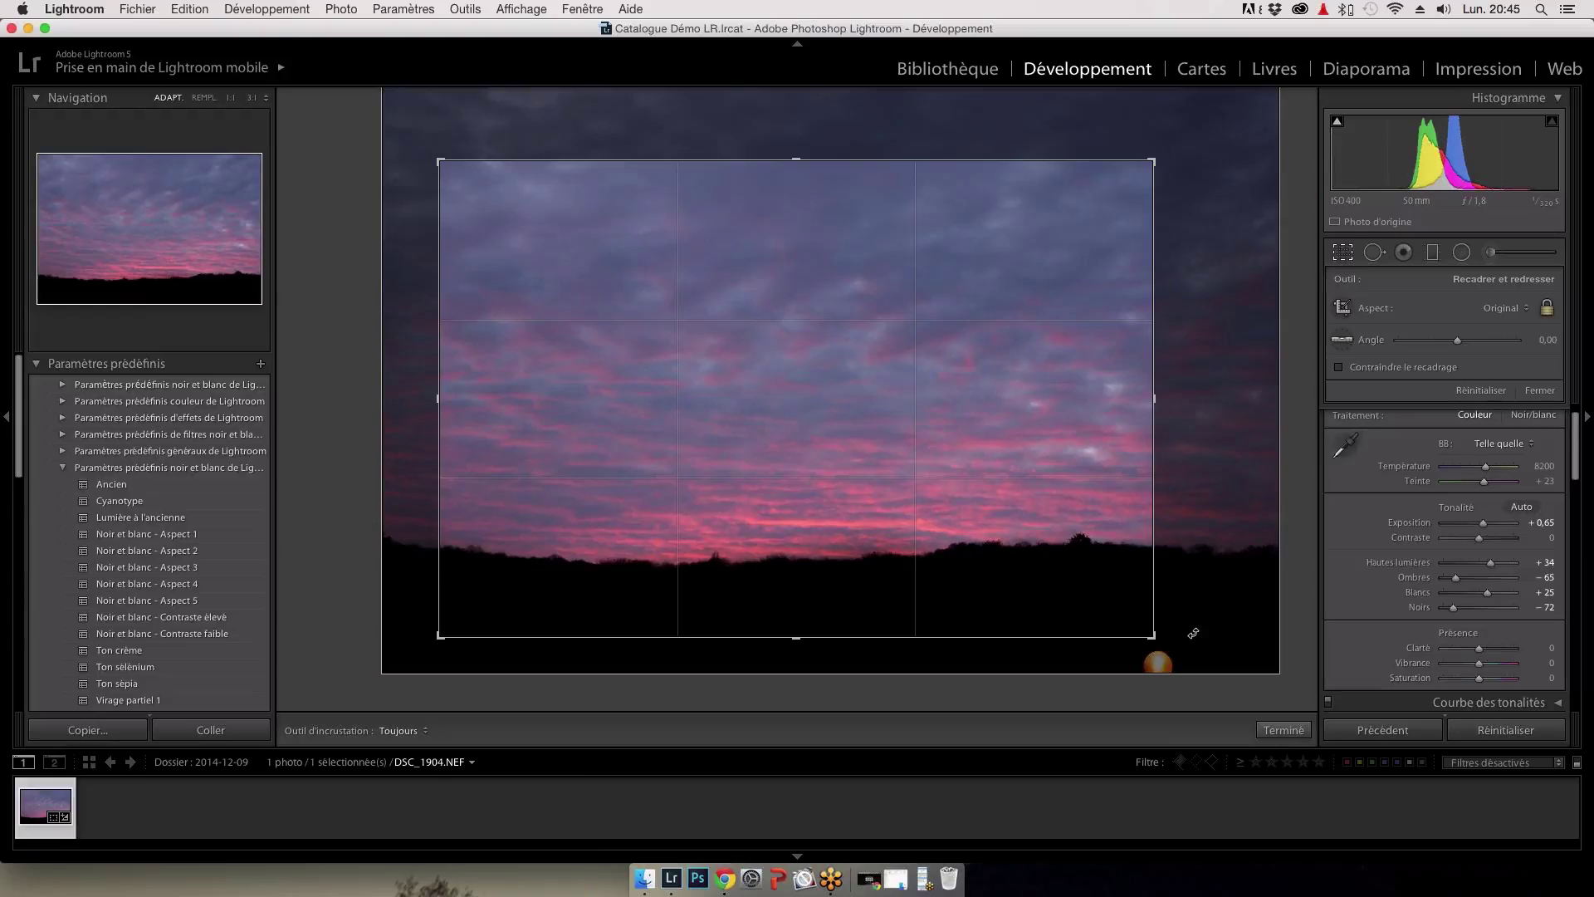
key(x)
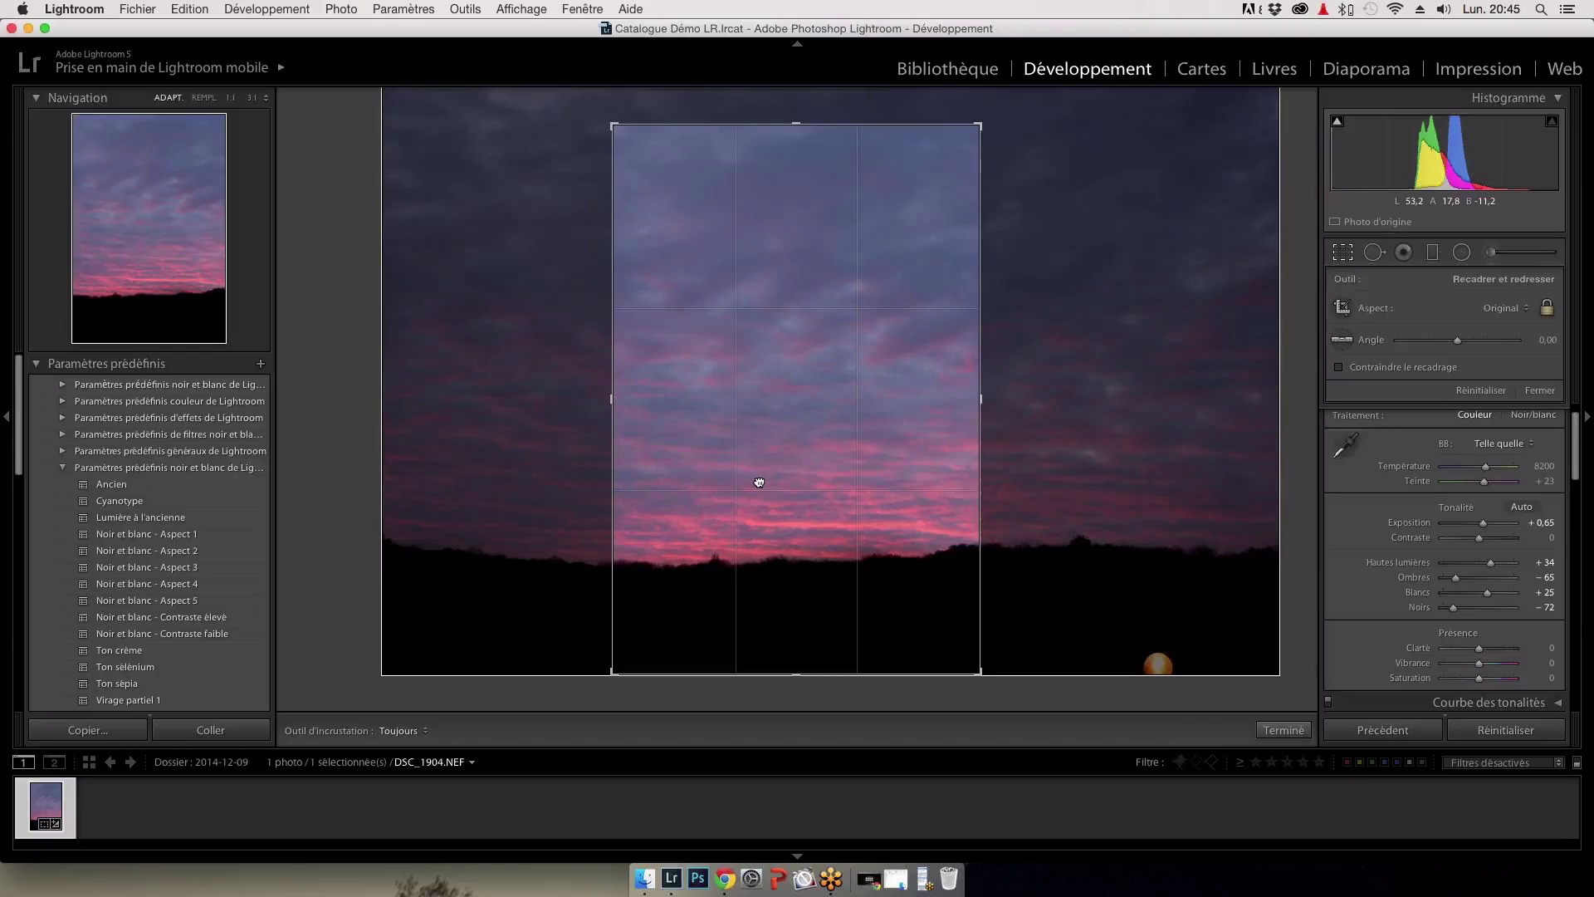
drag(758, 483, 775, 492)
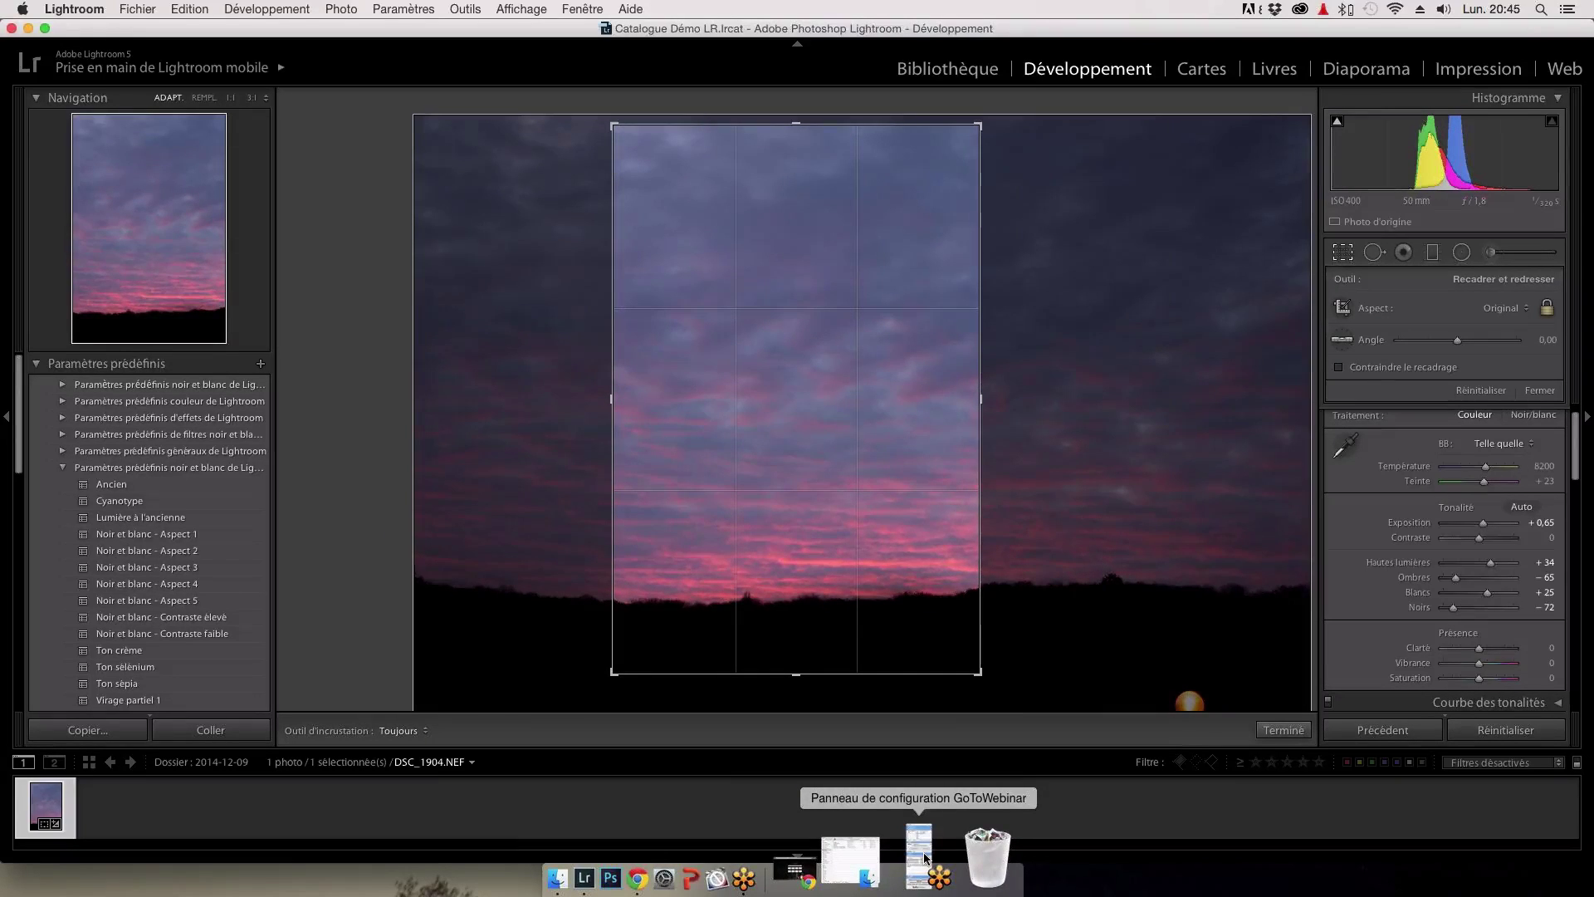
Step: Set the export destination to Dossier de la photo d'origine without subfolder or renaming, and leave the dialog without exporting
click(924, 857)
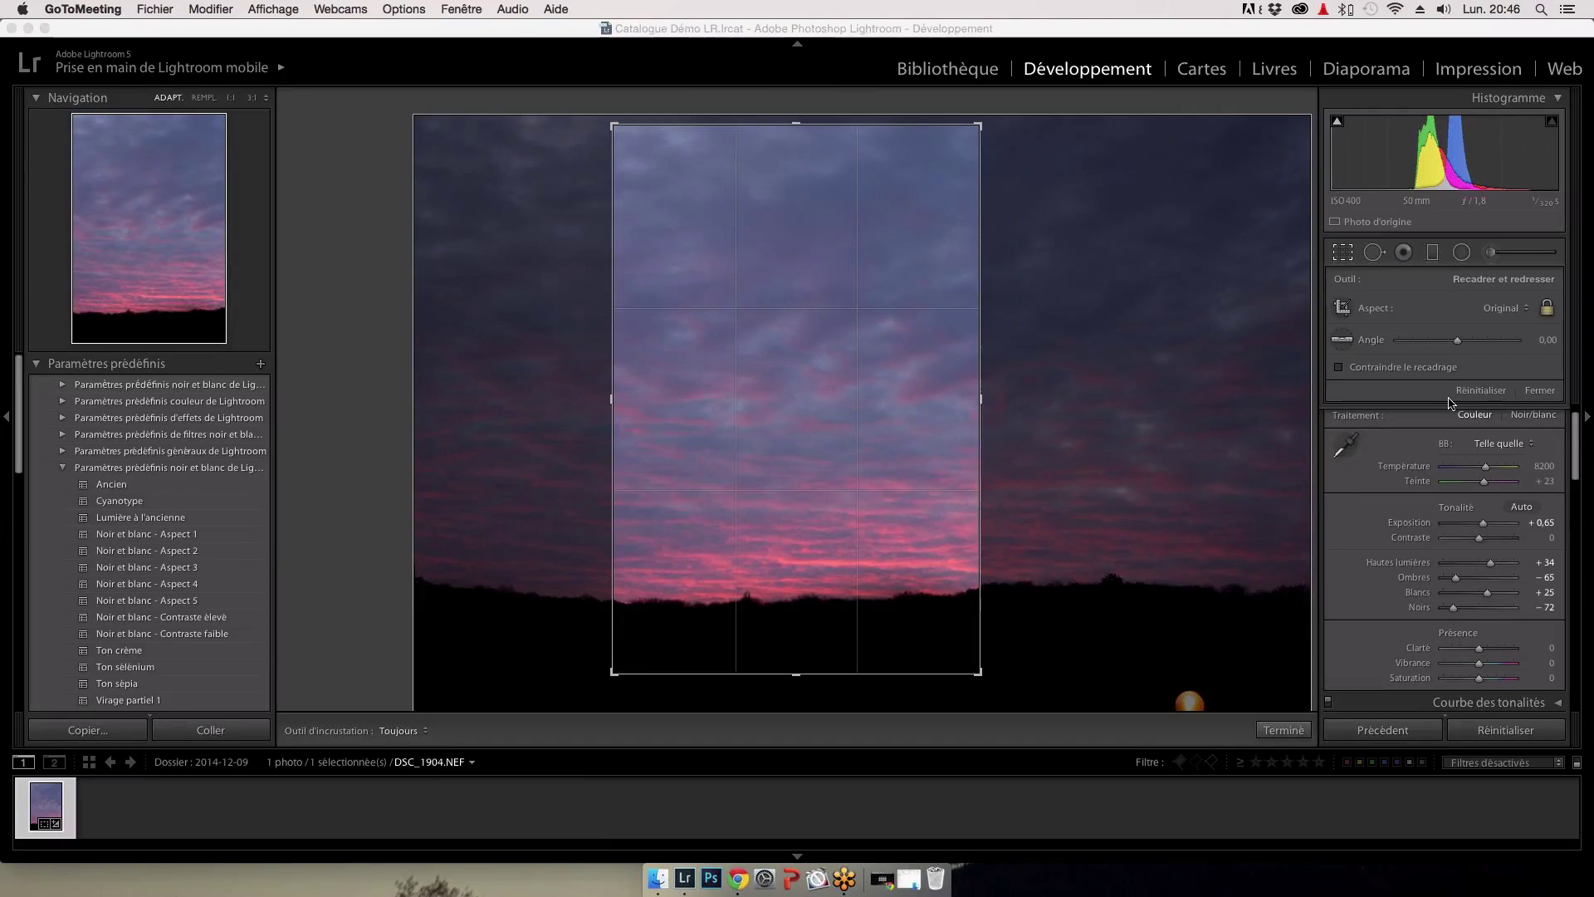
click(425, 88)
key(super+shift+e)
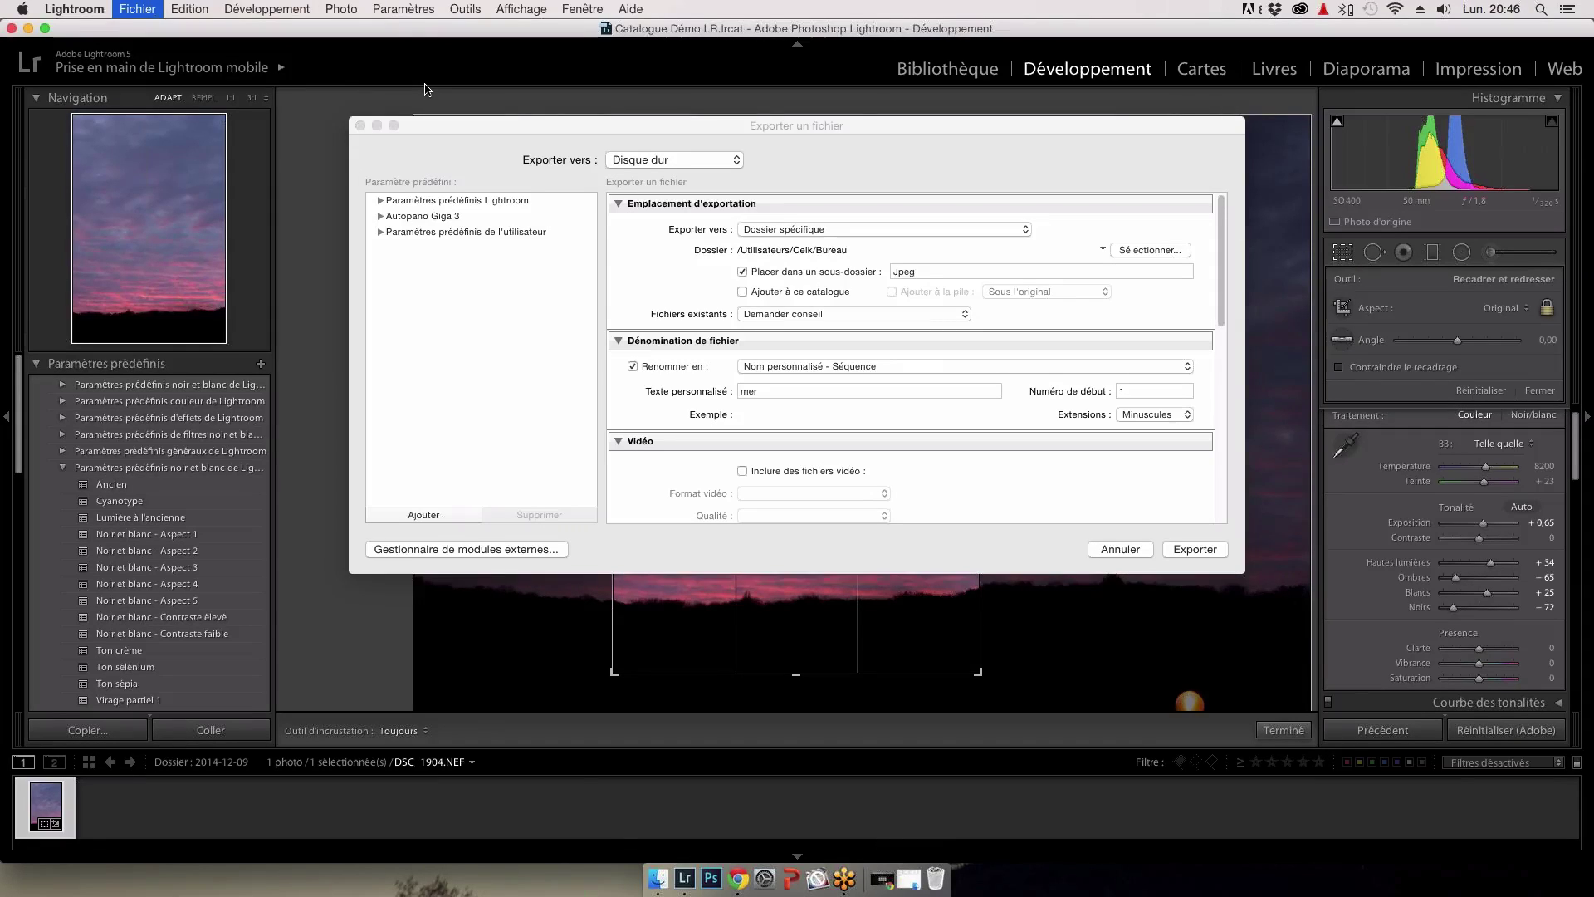
click(863, 229)
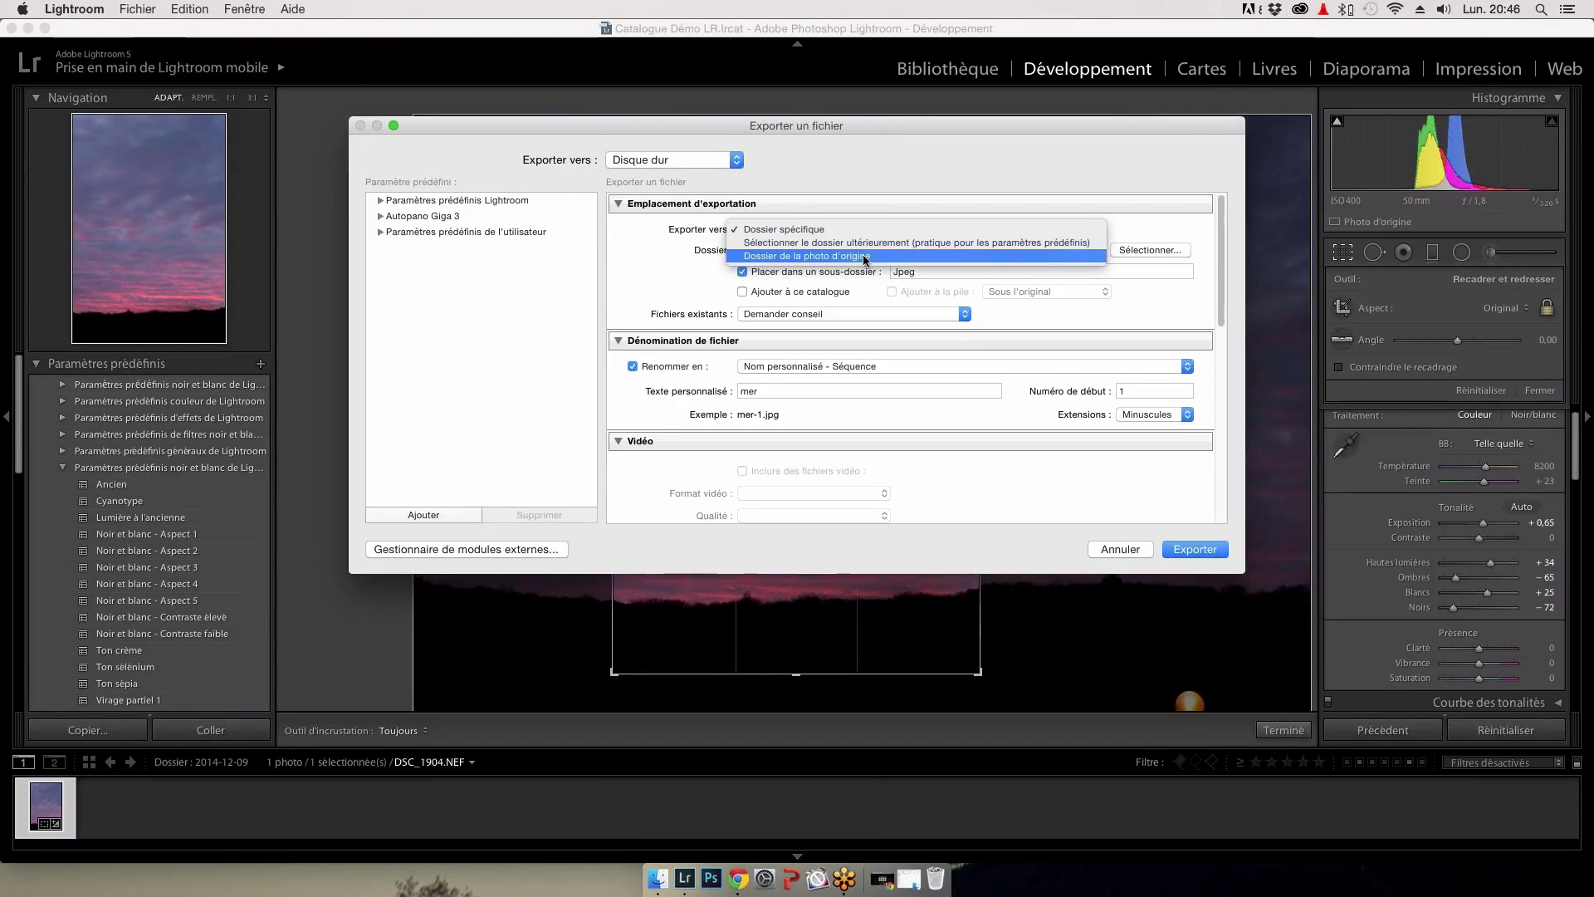
click(863, 256)
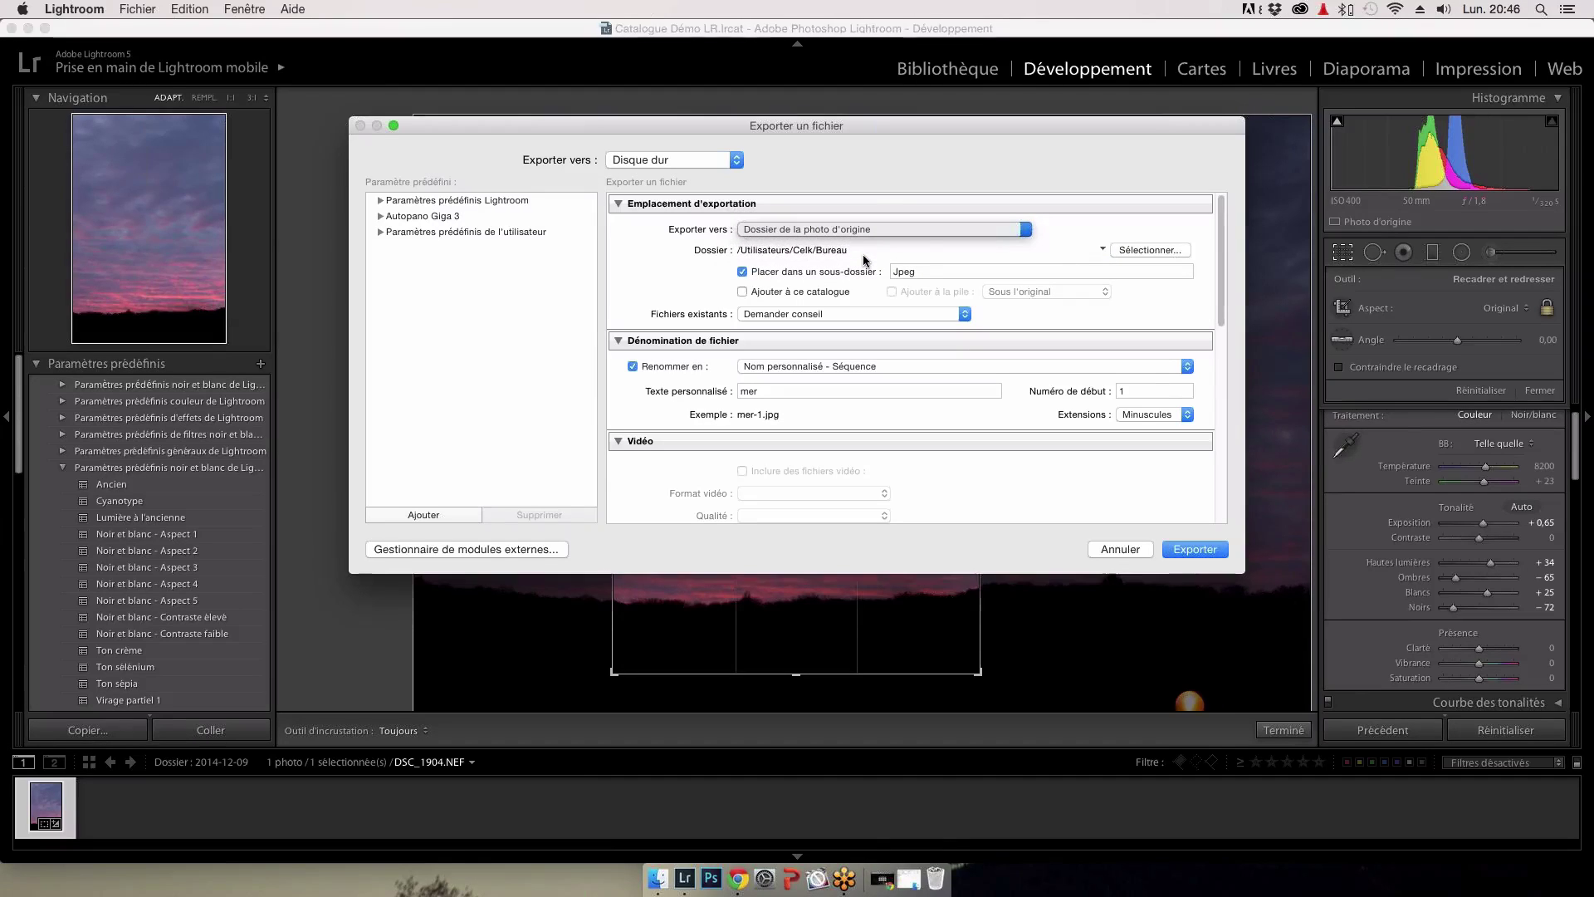
click(742, 271)
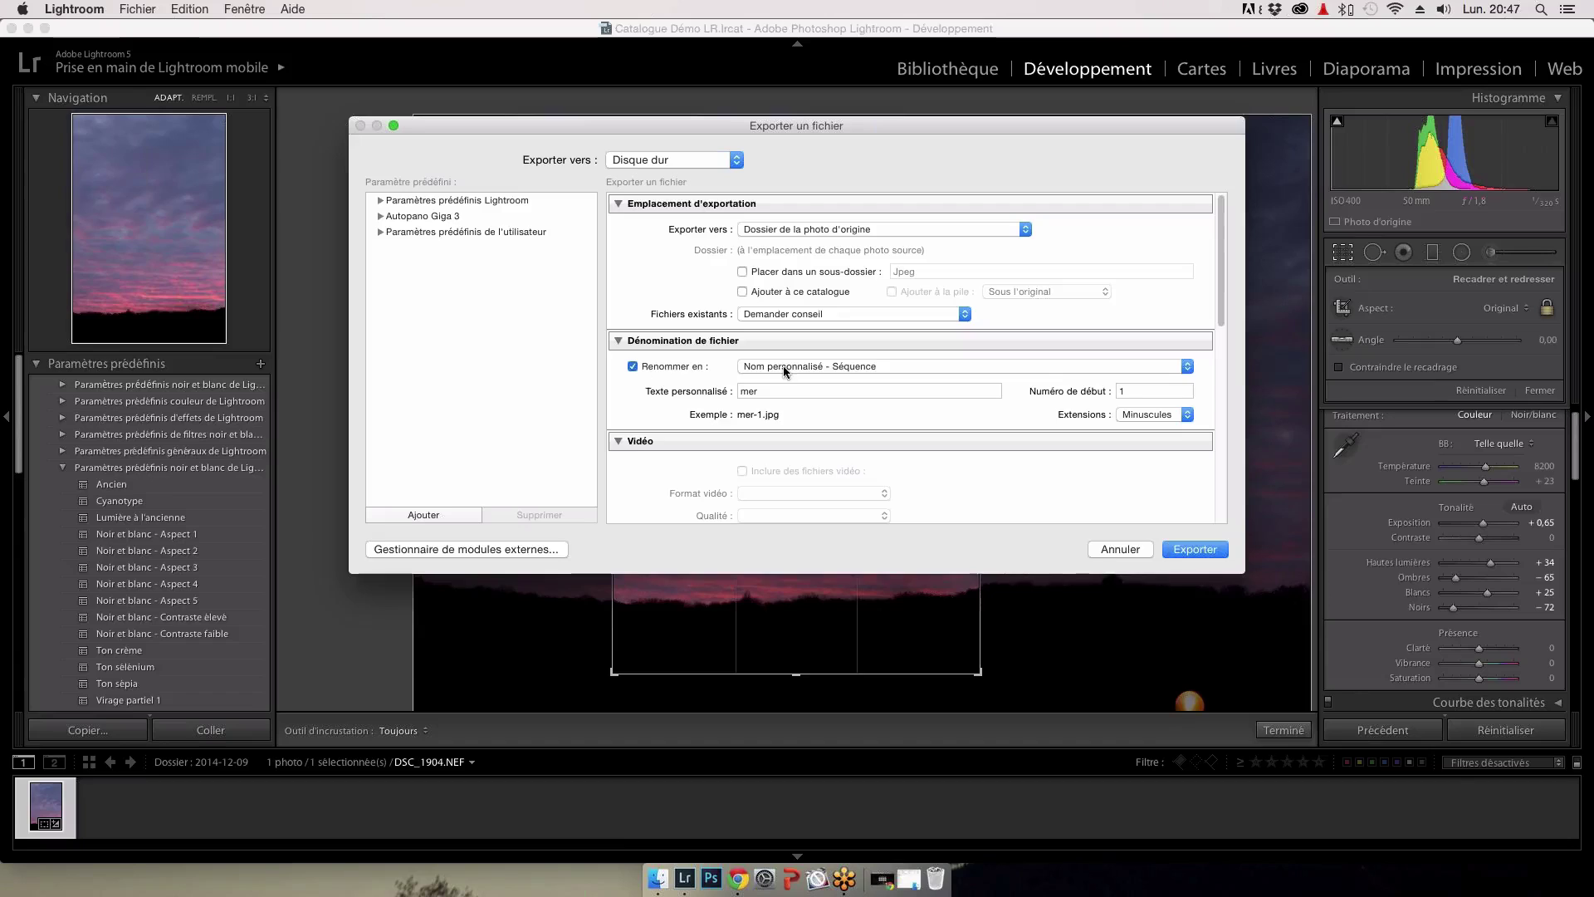
click(633, 366)
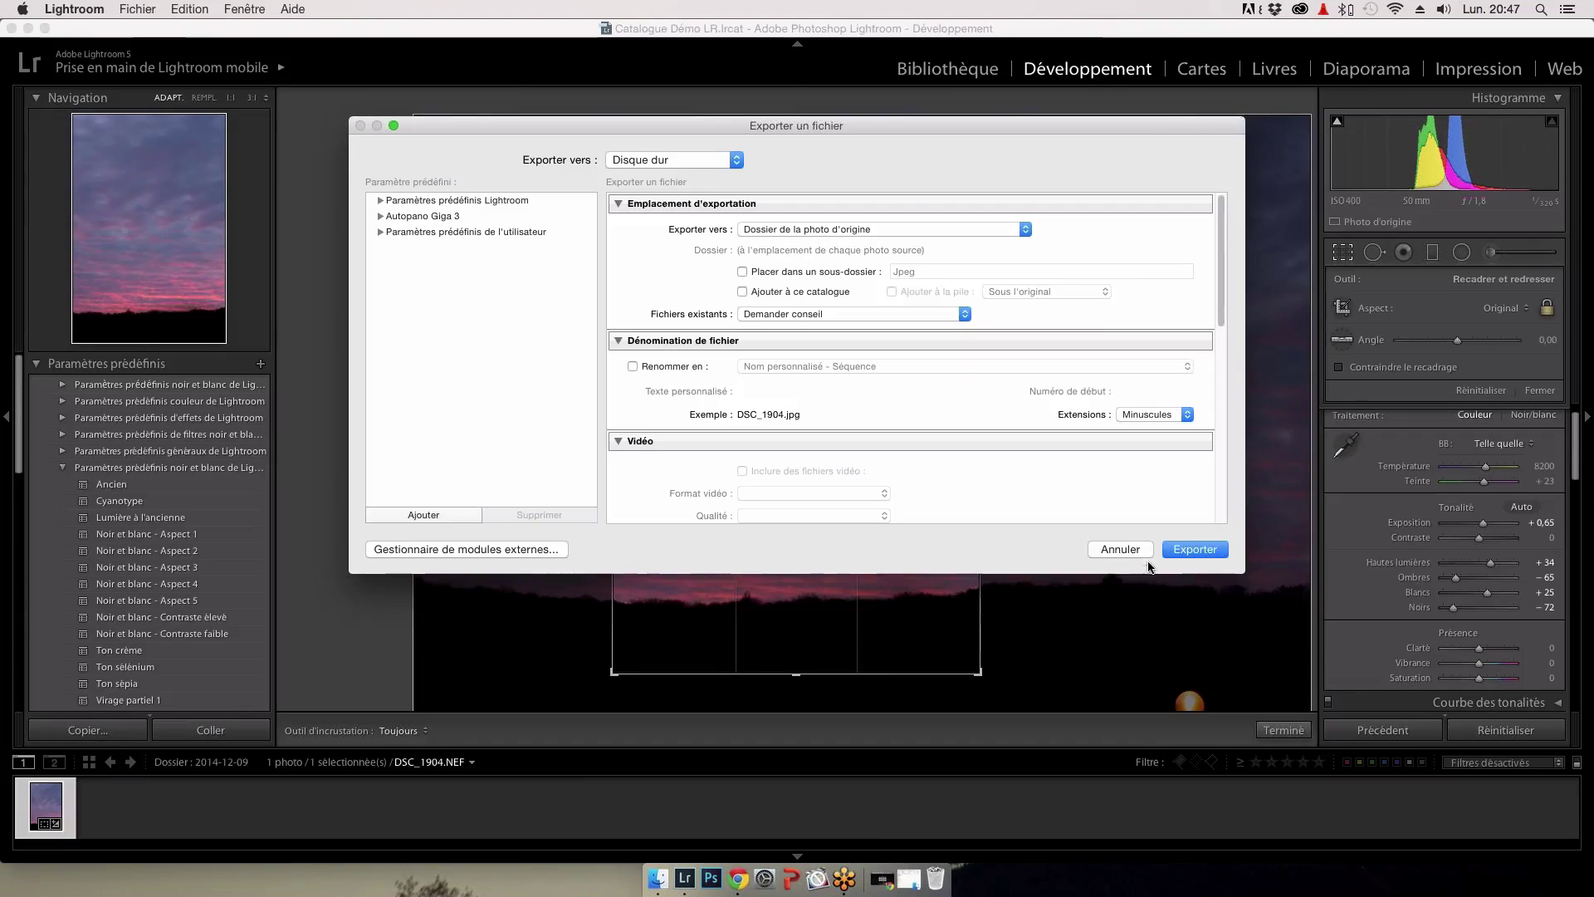
click(1104, 548)
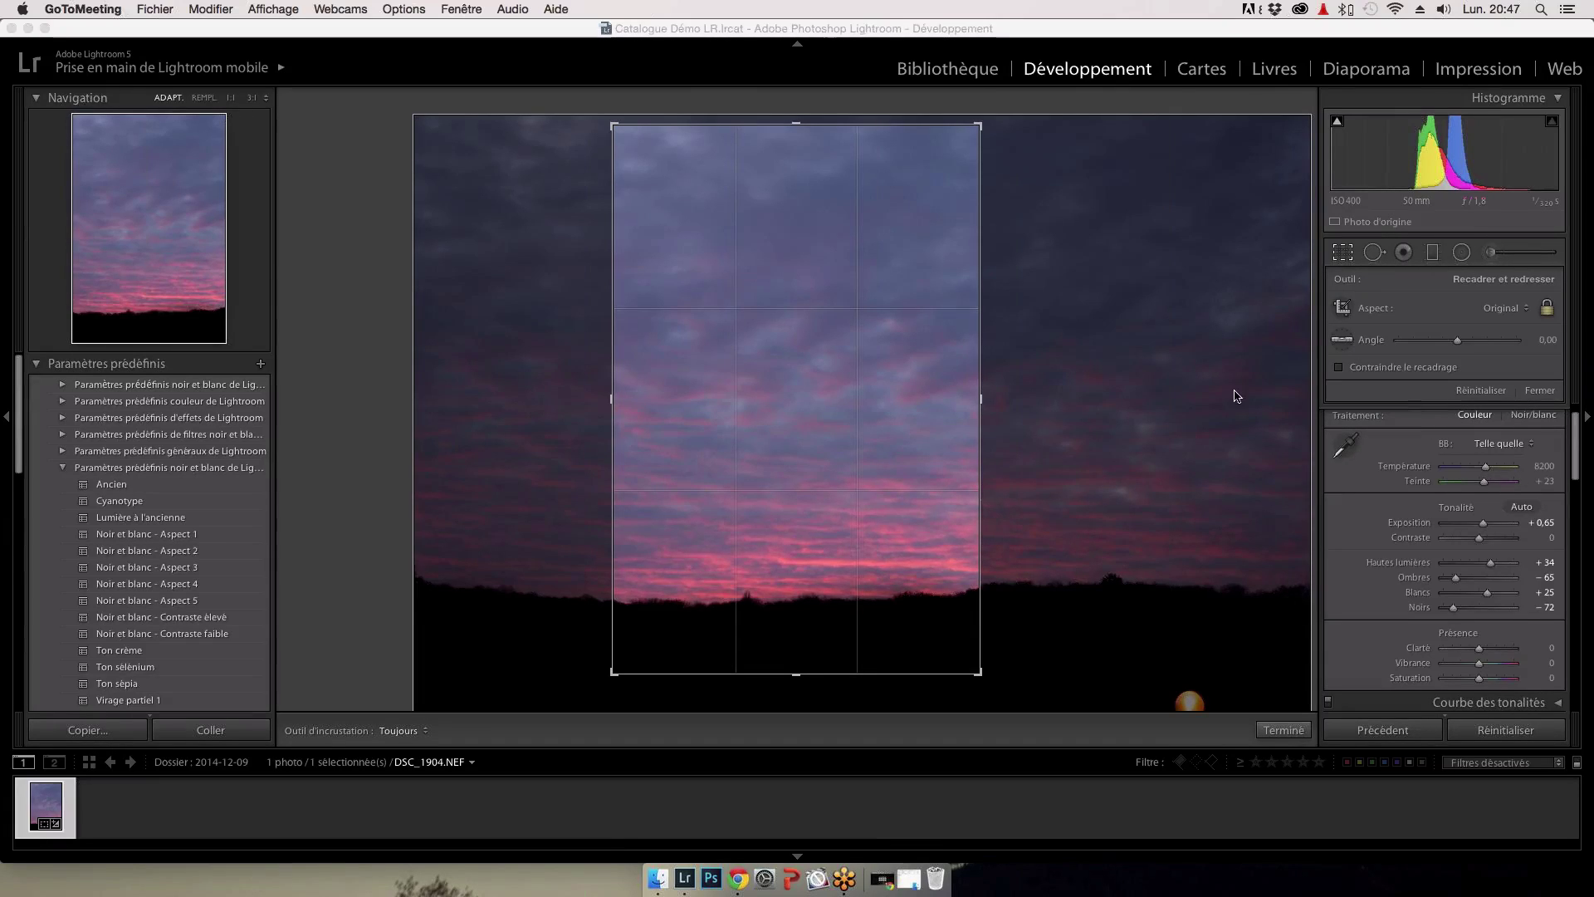
Step: Reopen the export settings and place the exported files in a subfolder named Original
click(1187, 376)
key(super+alt+shift+e)
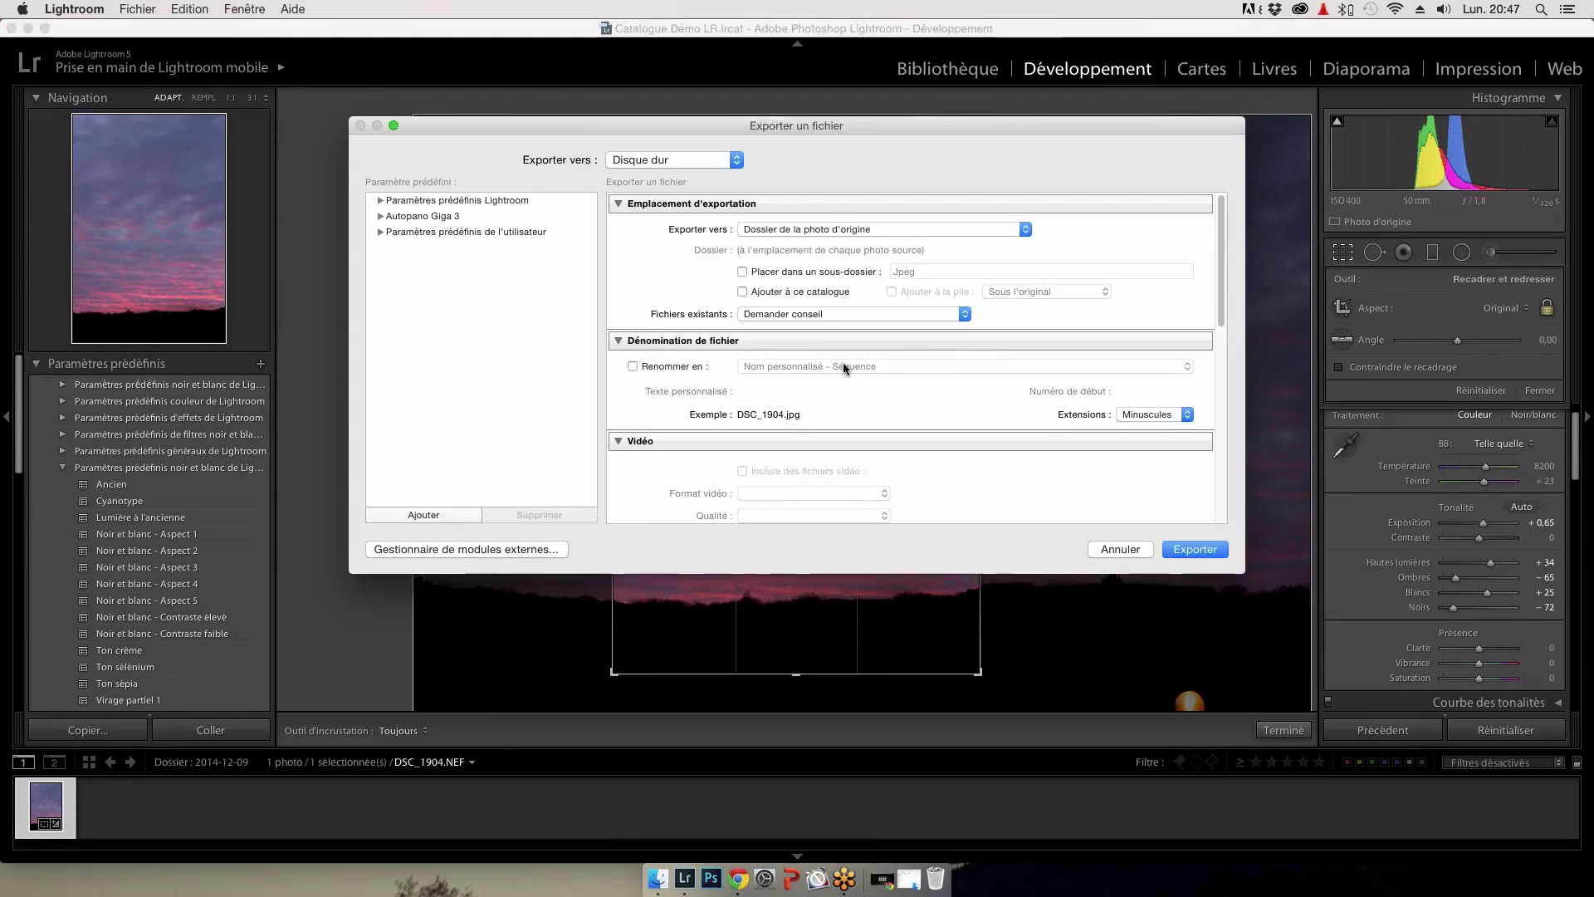
scroll(843, 365, down, 2)
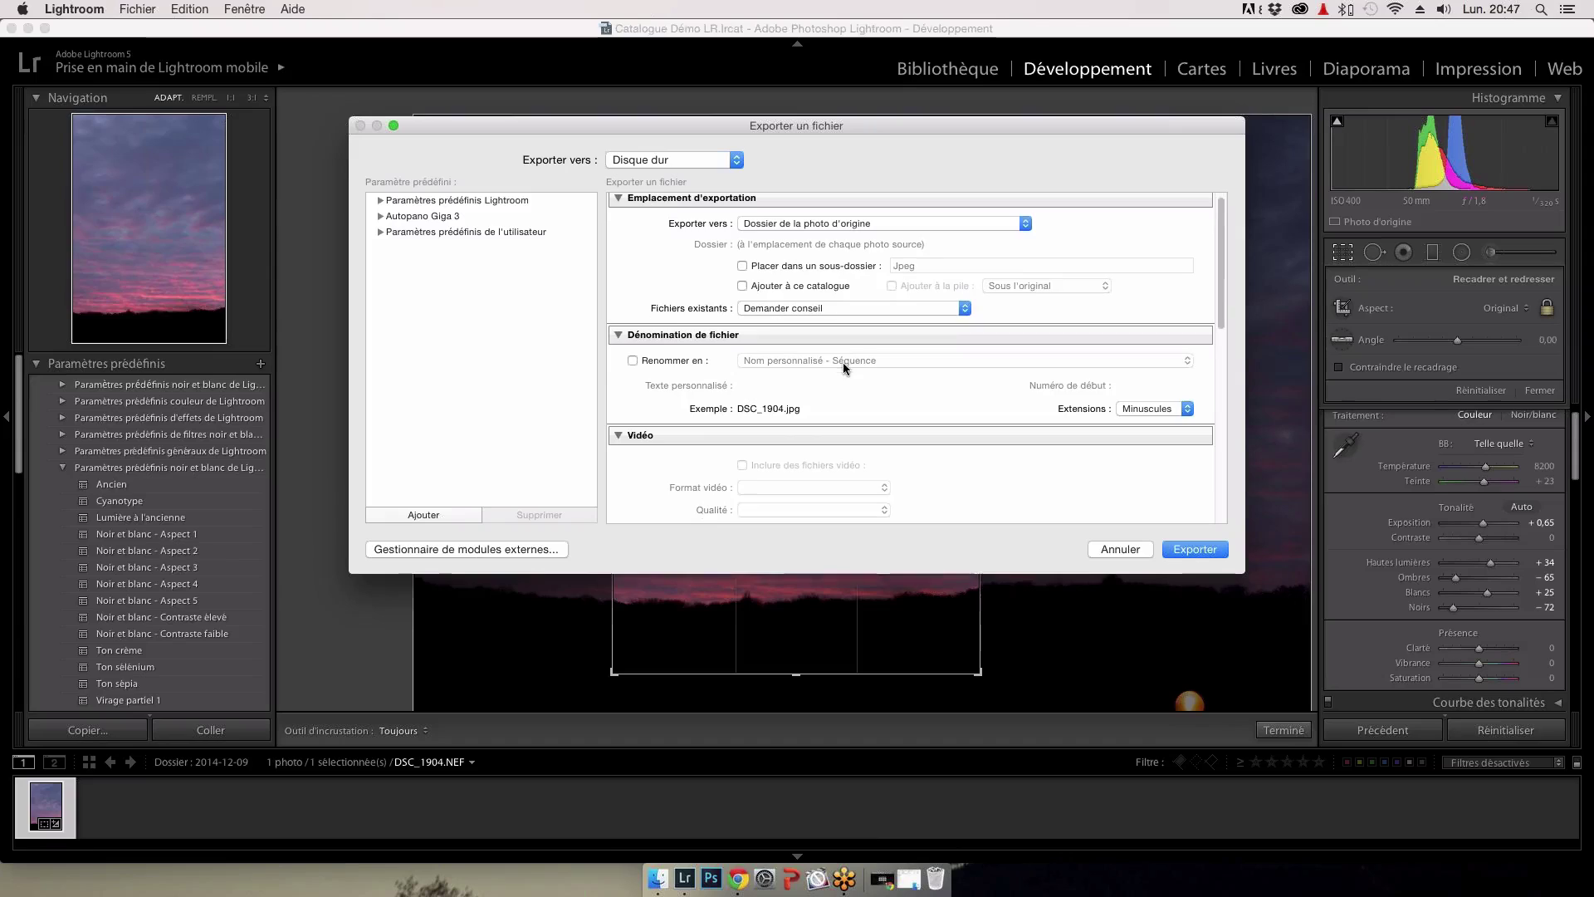
click(823, 241)
text(Original)
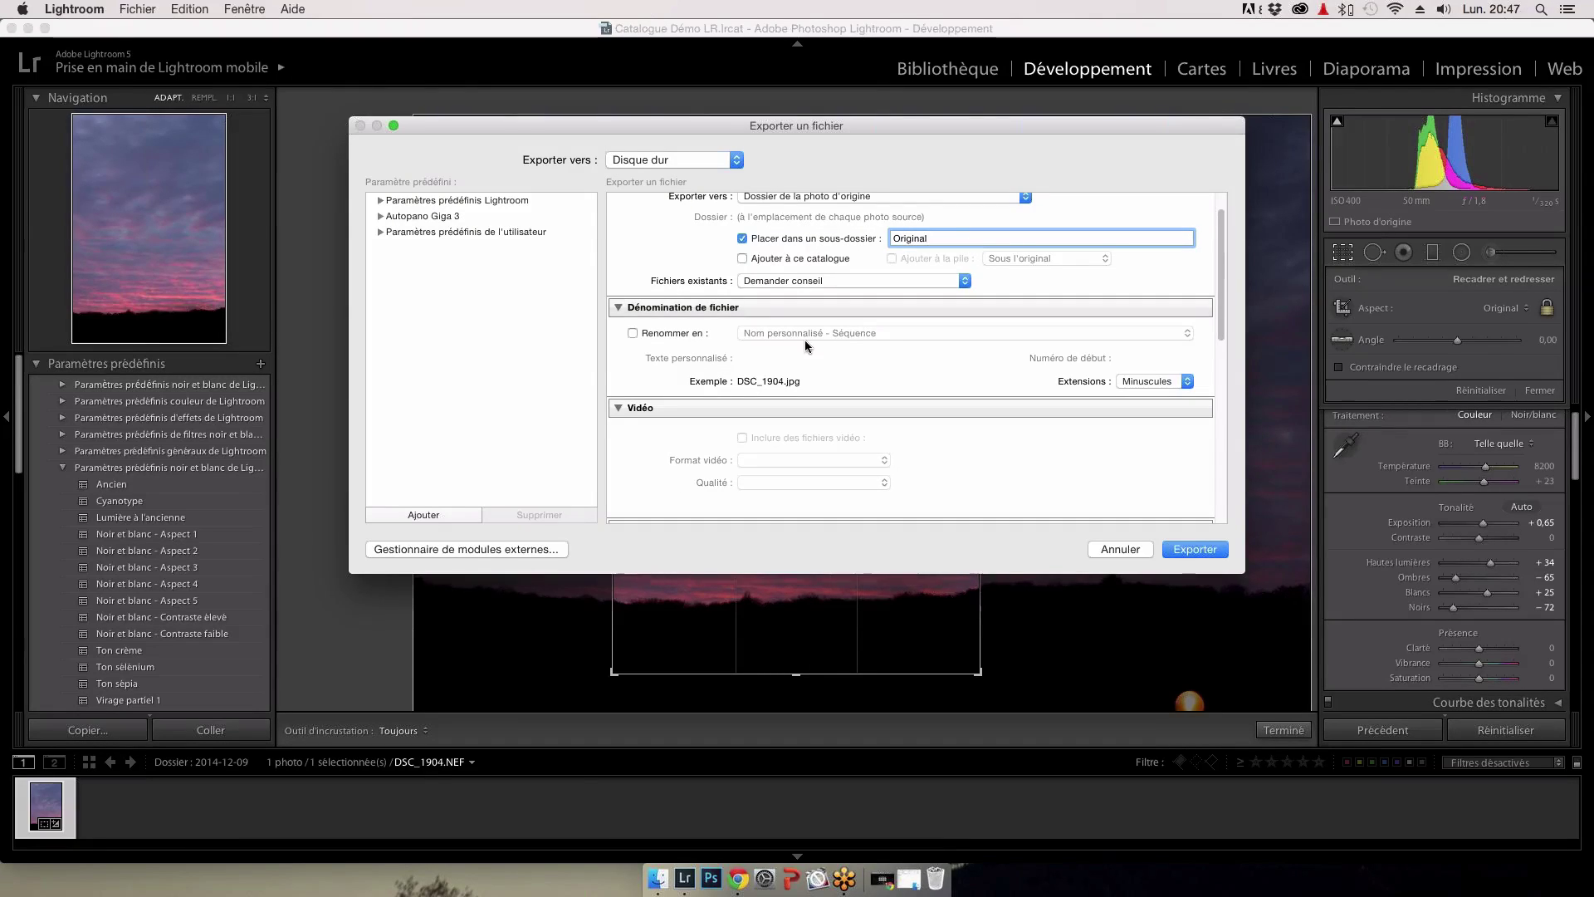
Step: Disable resizing in the export settings, with the resolution at 300 pixels par pouce and the JPEG quality at 100
scroll(802, 365, down, 1)
scroll(801, 389, down, 1)
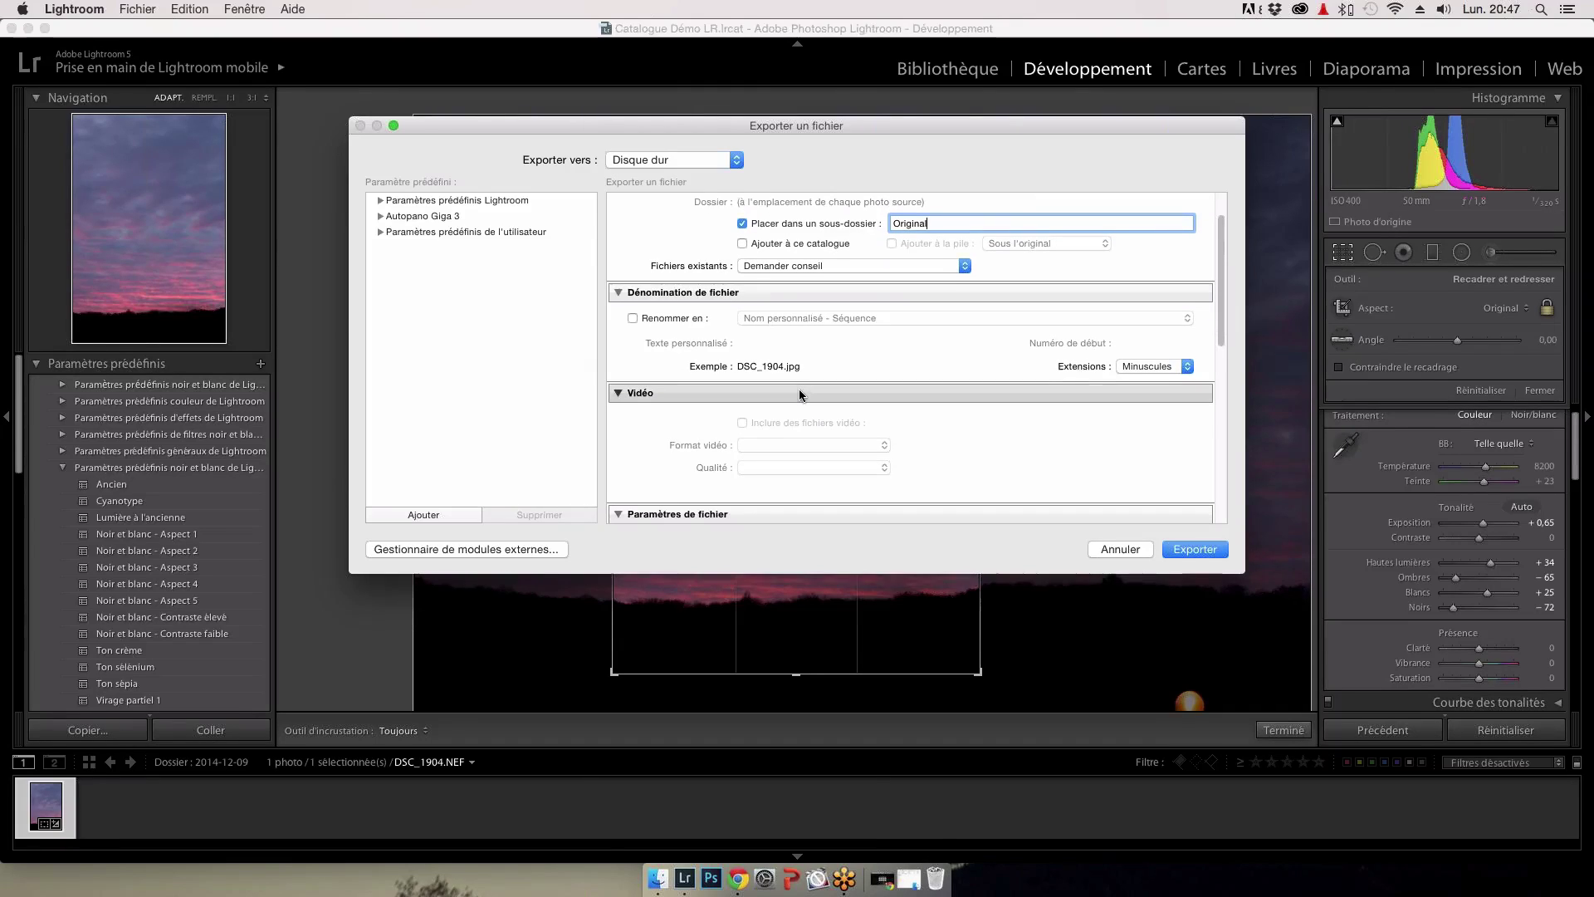
scroll(799, 395, down, 5)
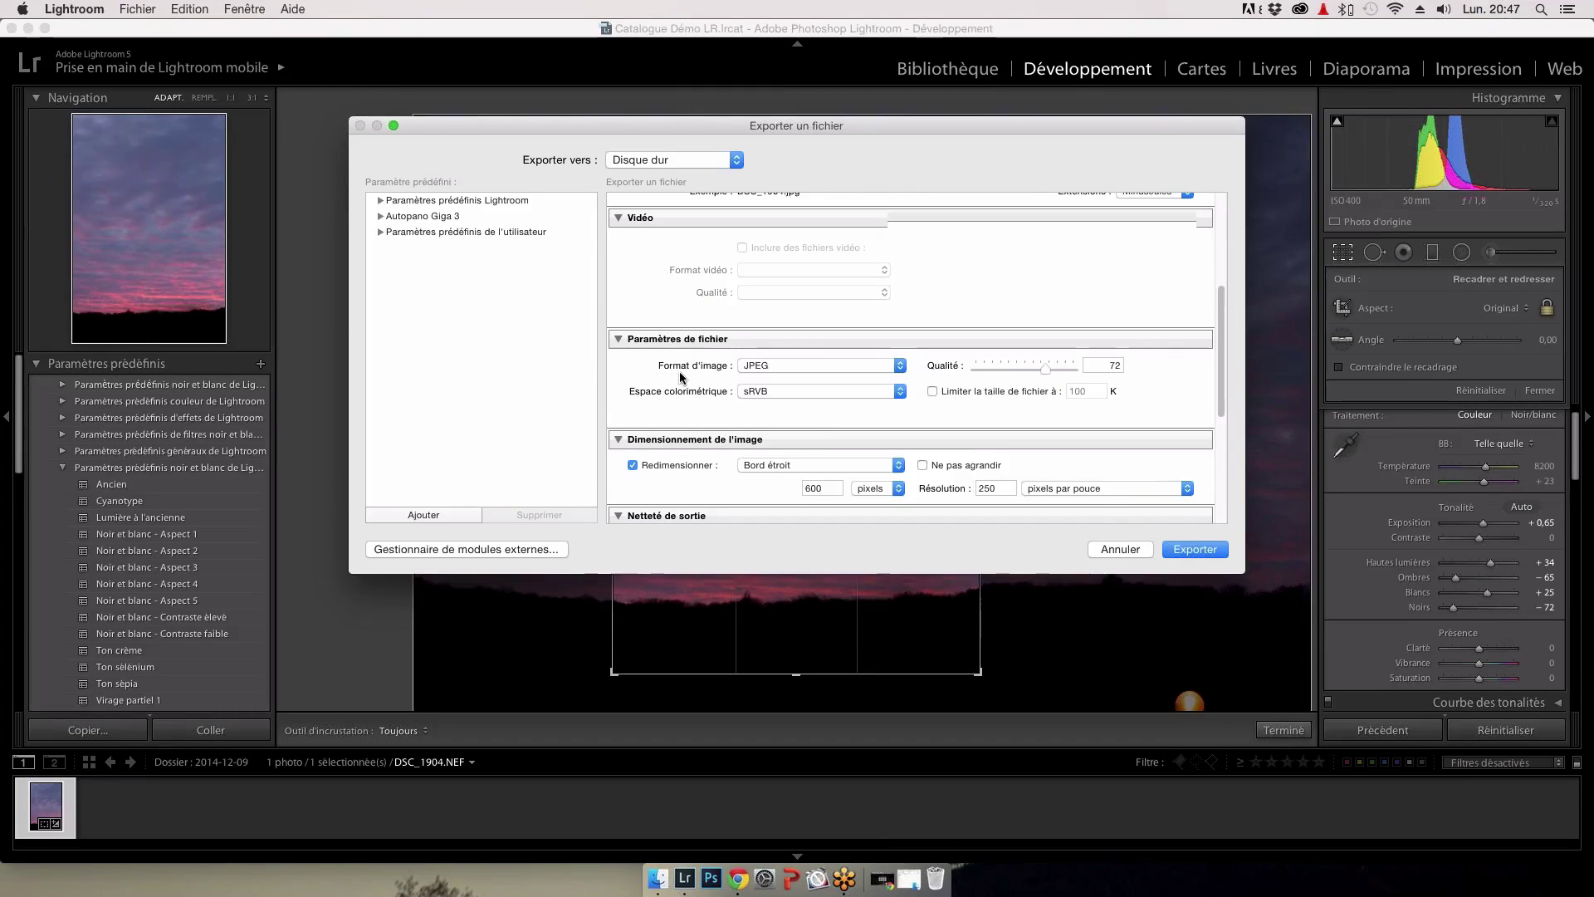
scroll(681, 378, down, 4)
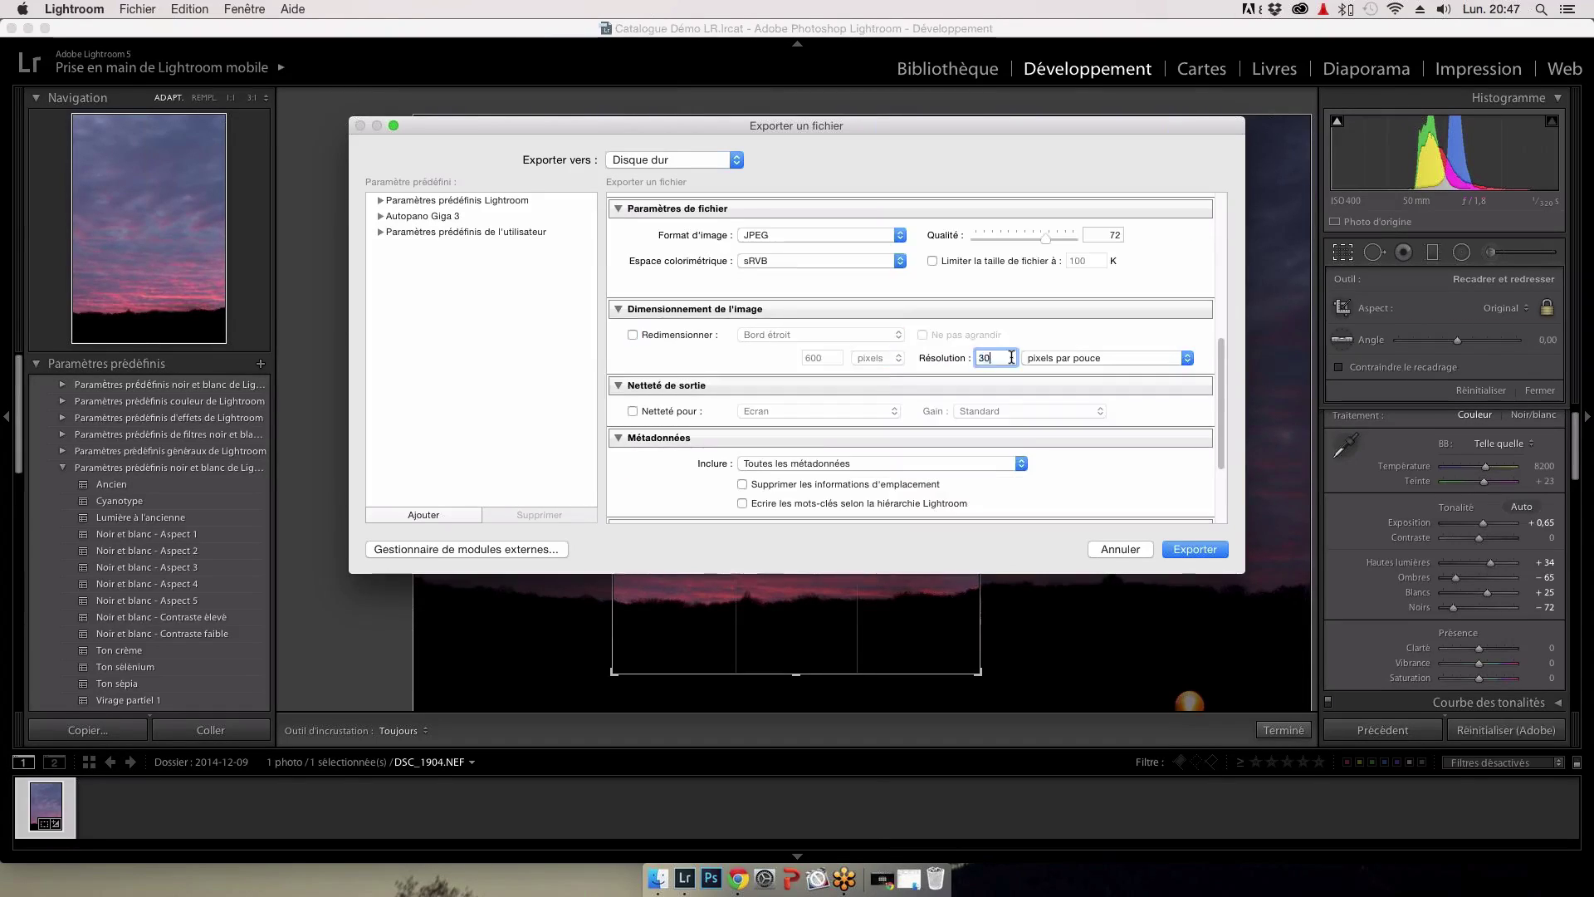
double_click(1115, 235)
text(100)
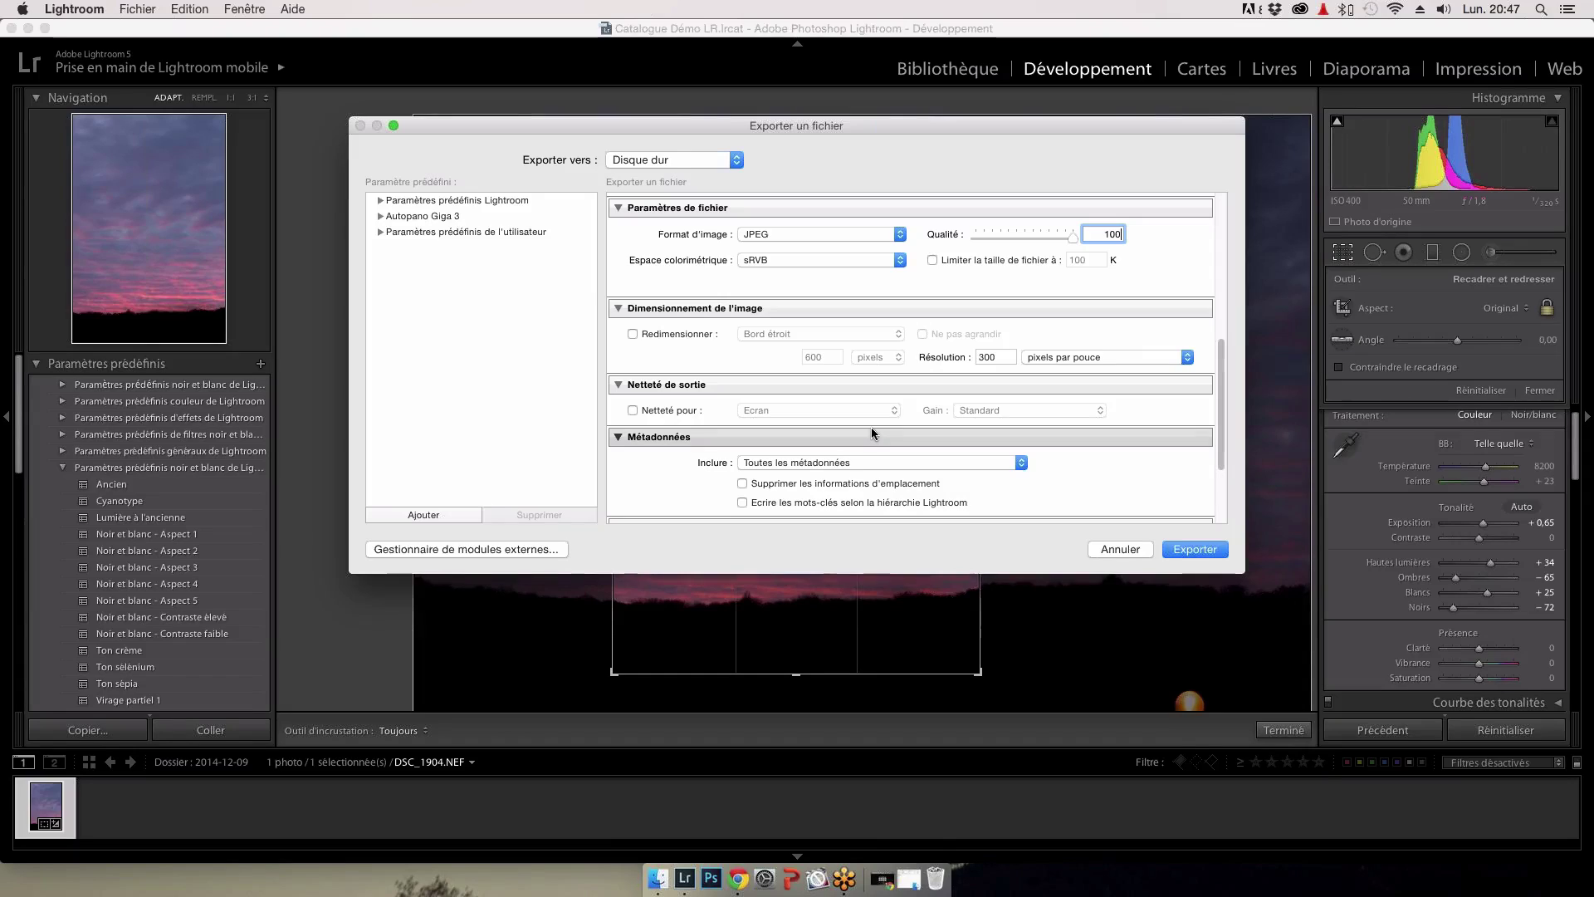
Step: Turn off the Filigrane de copyright simple watermark for the exported files
scroll(870, 427, down, 1)
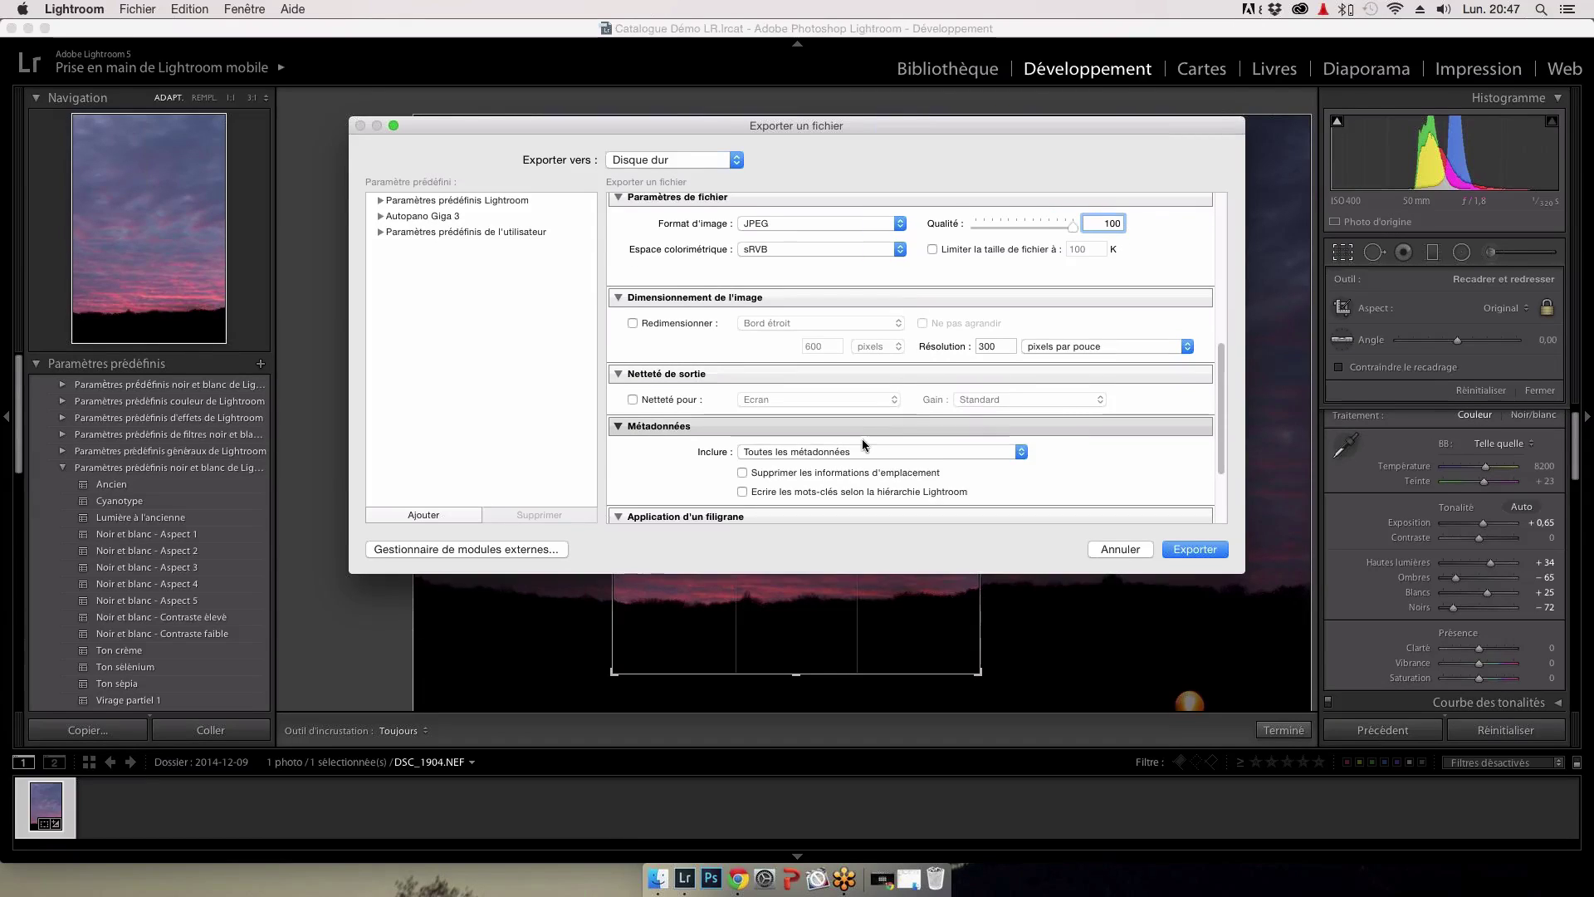
scroll(862, 447, down, 3)
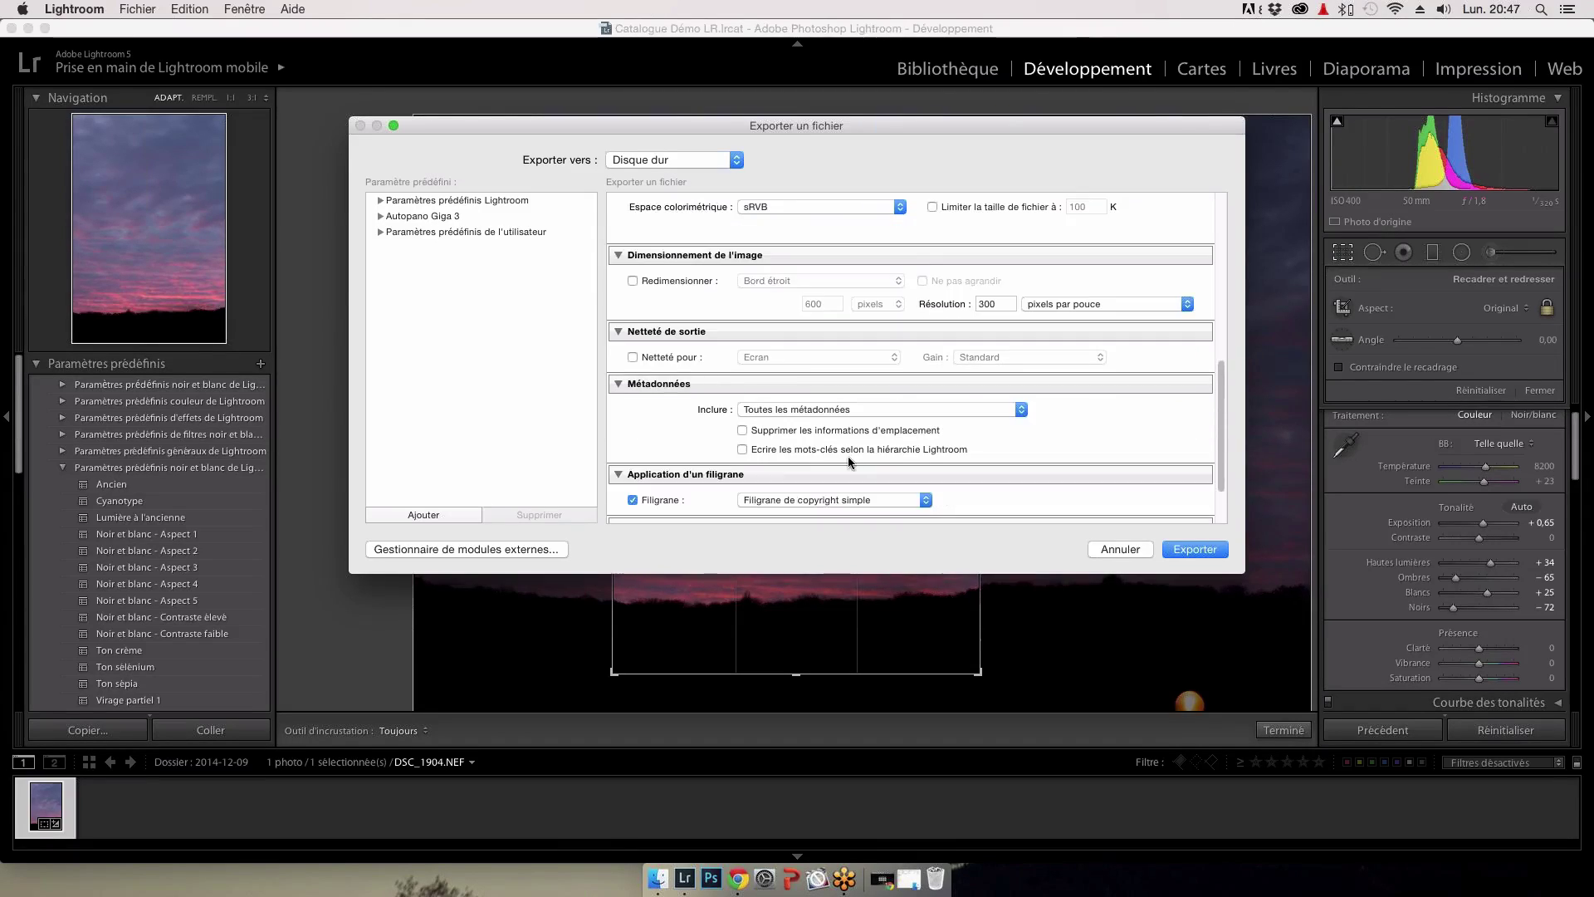
scroll(697, 446, down, 3)
click(697, 445)
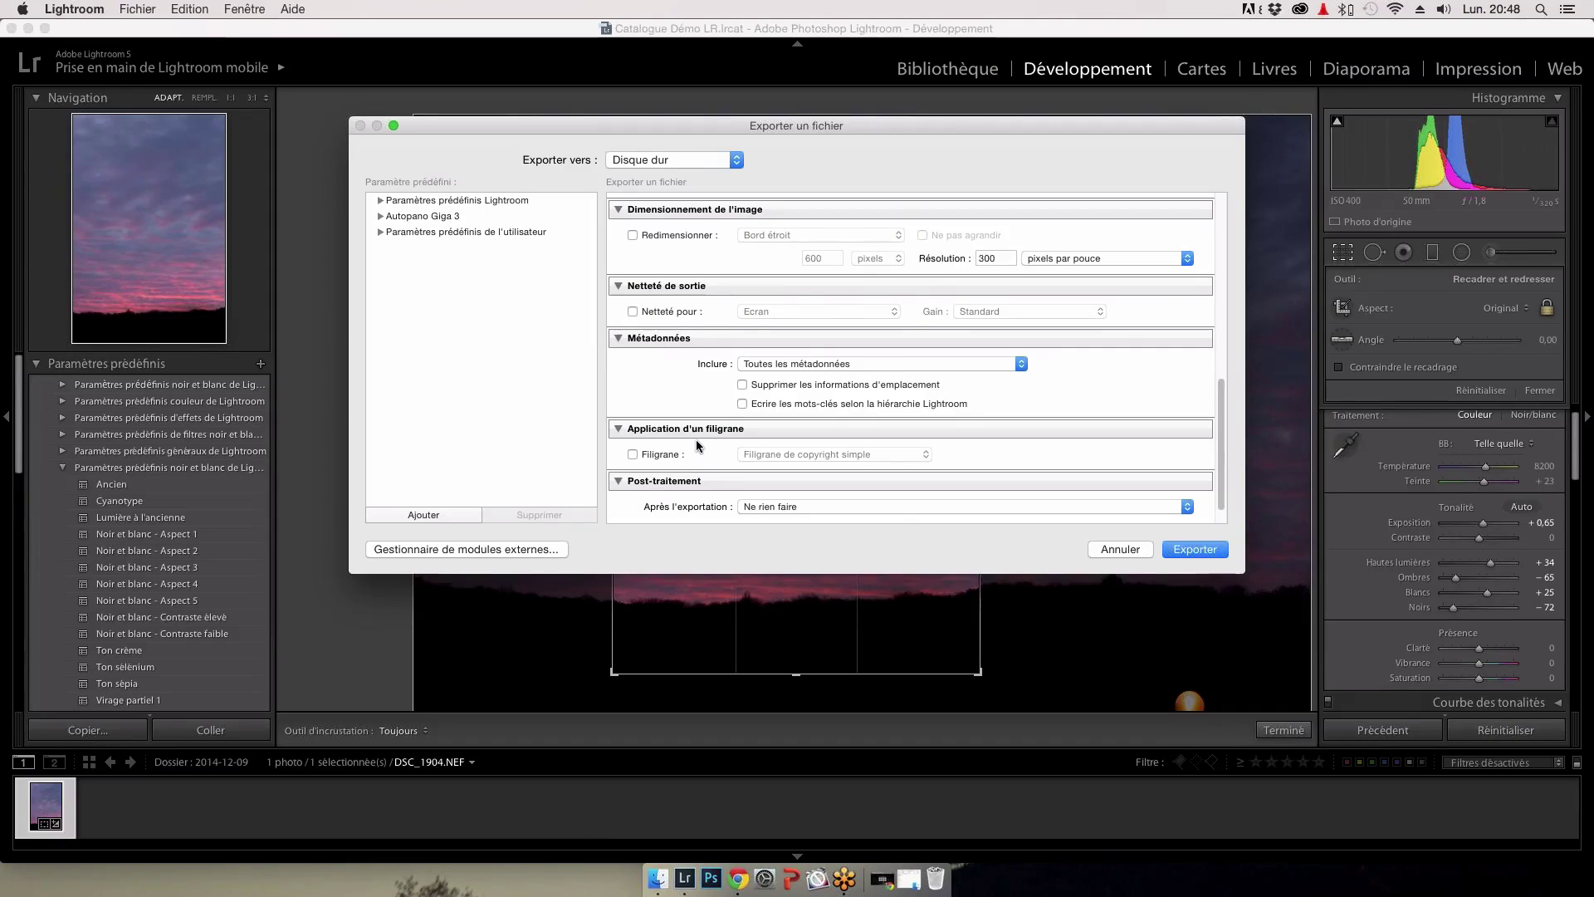
Step: Try the subfolder name FB with resizing enabled on Bord étroit at 600 pixels, and cancel the export
scroll(696, 440, up, 10)
click(942, 271)
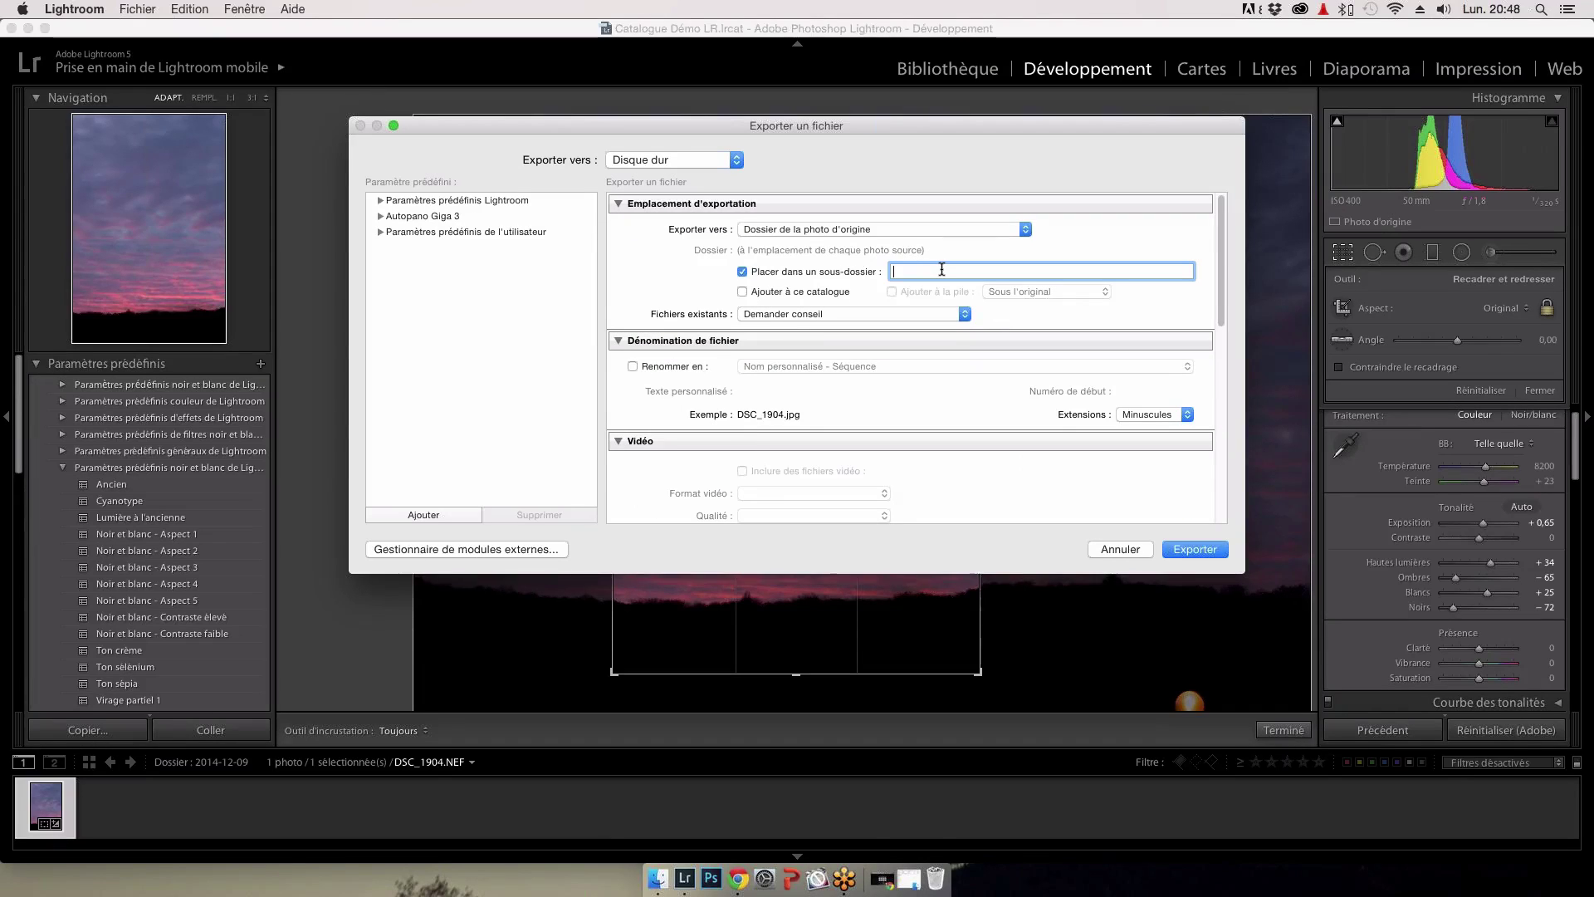
text(FB)
scroll(870, 351, down, 1)
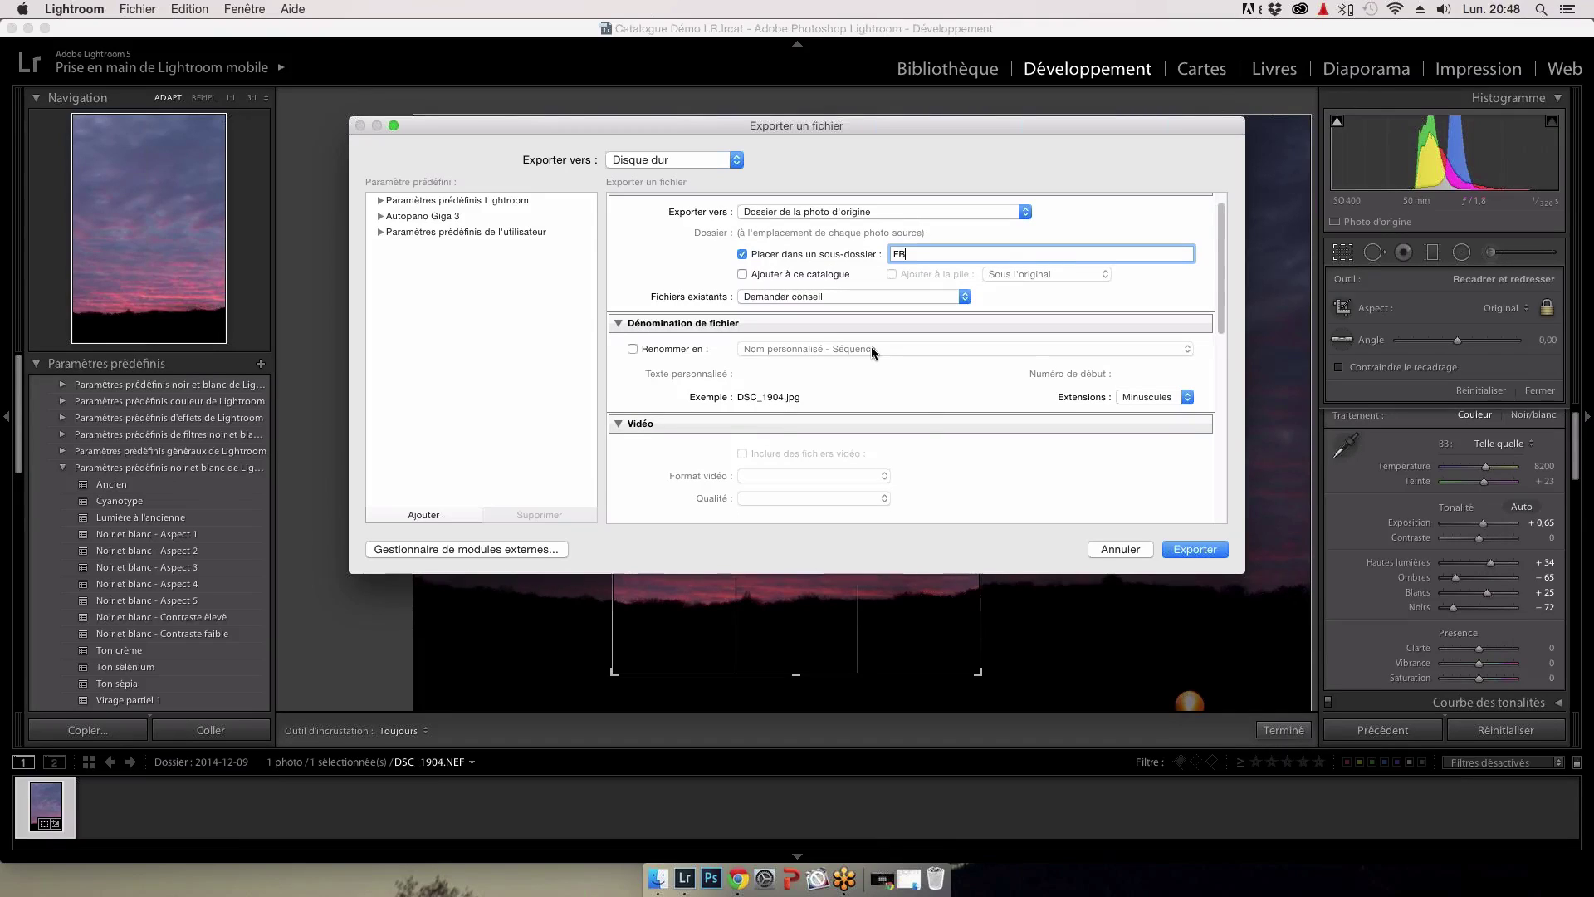
scroll(870, 346, down, 10)
click(699, 421)
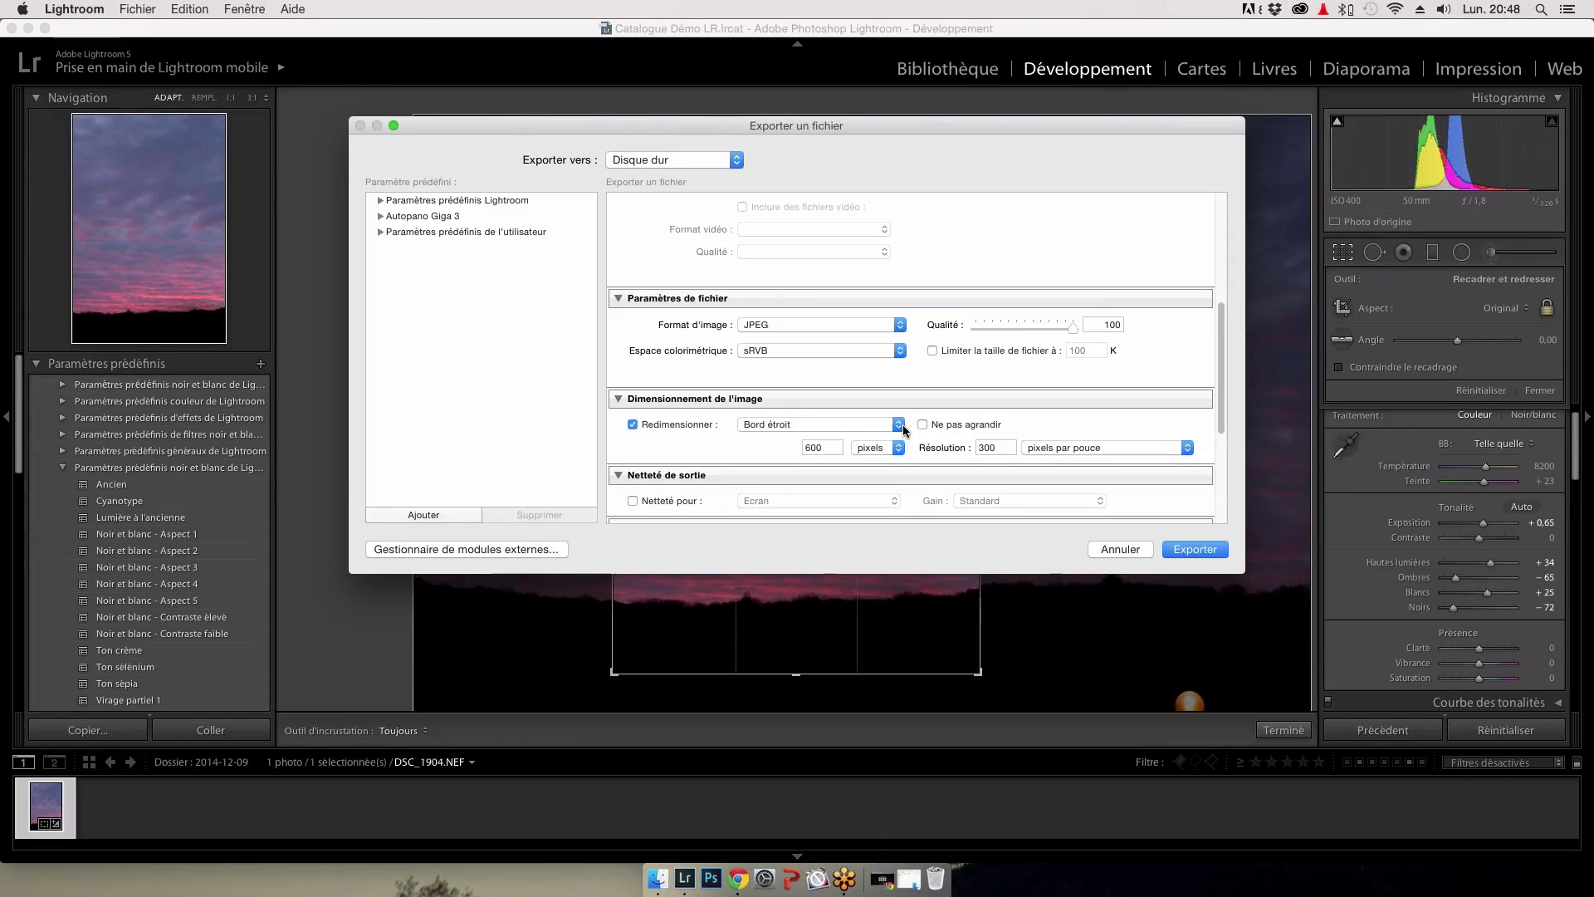
click(1115, 553)
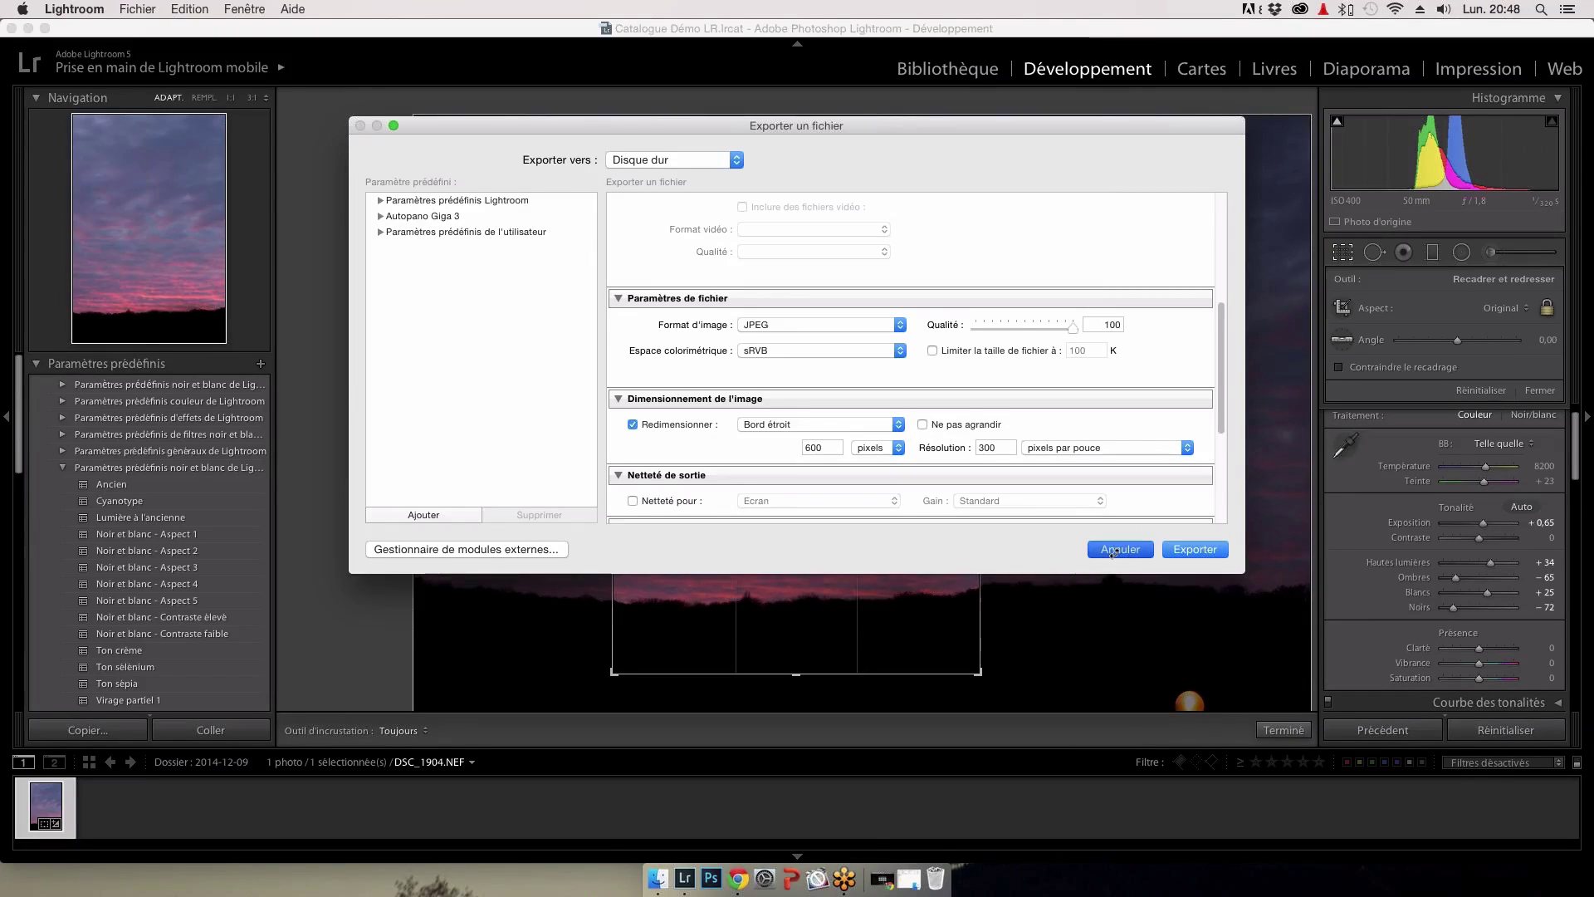